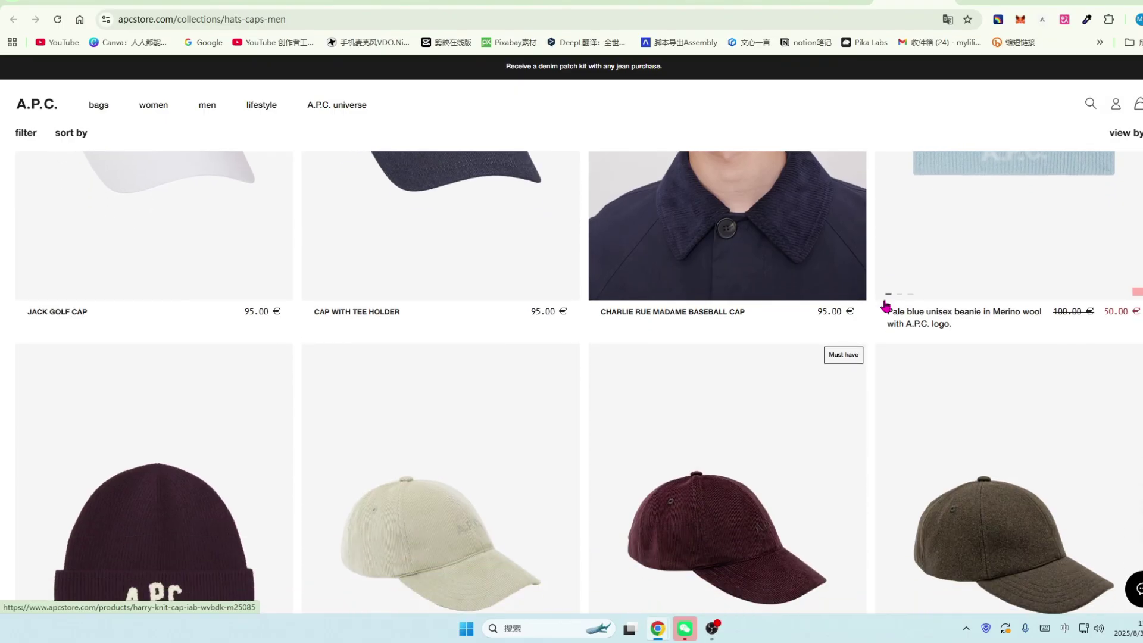
Look through the cap collection on the A.P.C. store and the past drops on the Hat Club site
{"action": "scroll", "coordinate": [900, 346], "scroll_direction": "down", "scroll_amount": 1}
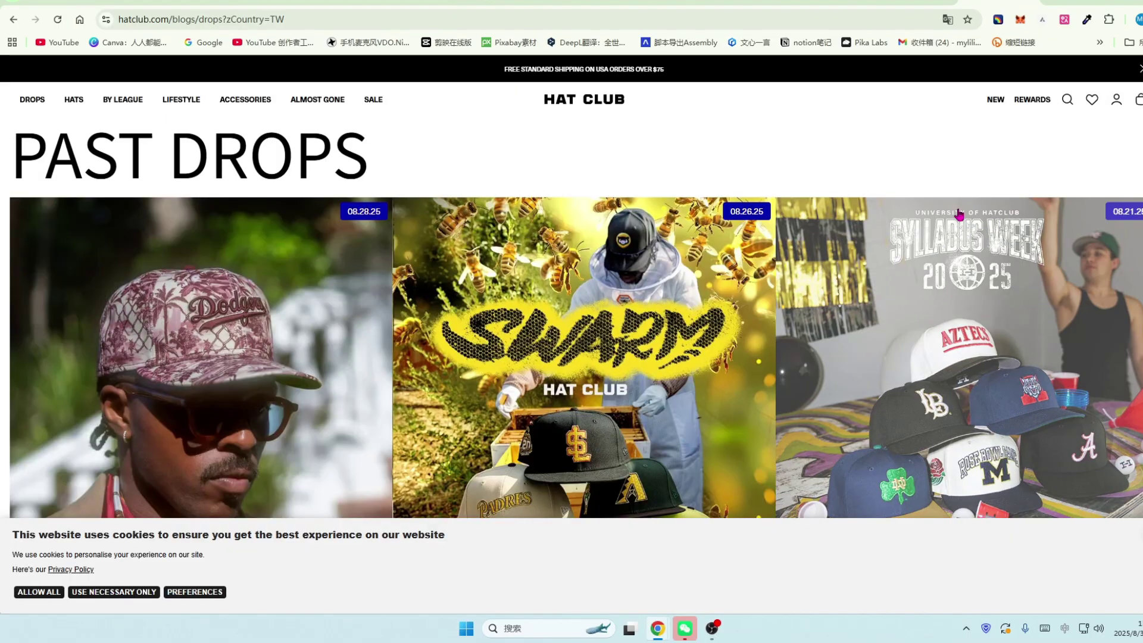
{"action": "scroll", "coordinate": [958, 214], "scroll_direction": "down", "scroll_amount": 1}
{"action": "scroll", "coordinate": [958, 214], "scroll_direction": "down", "scroll_amount": 1}
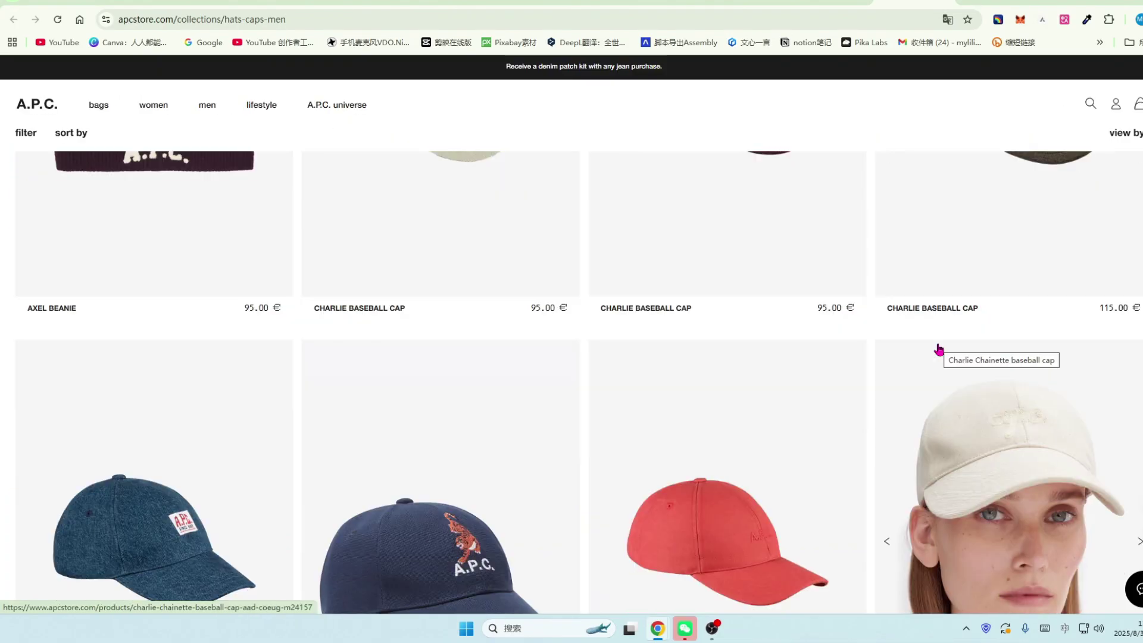
{"action": "scroll", "coordinate": [939, 349], "scroll_direction": "down", "scroll_amount": 2}
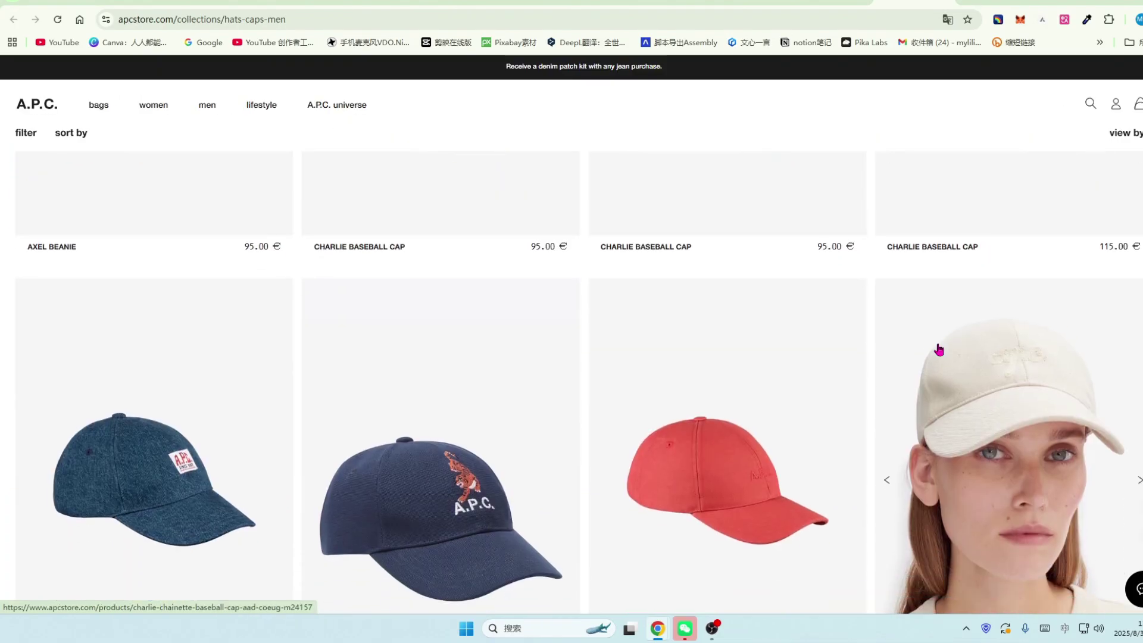
{"action": "scroll", "coordinate": [938, 349], "scroll_direction": "down", "scroll_amount": 2}
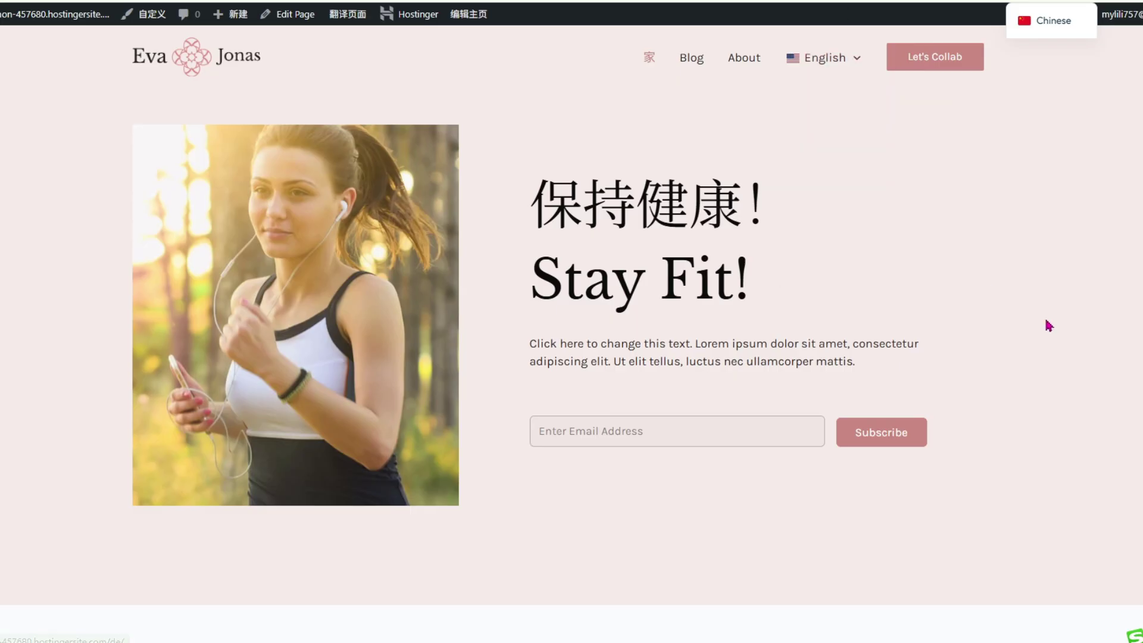
Review the Chinese version of the fitness demo homepage, and view the TranslatePress website
{"action": "scroll", "coordinate": [1048, 325], "scroll_direction": "down", "scroll_amount": 2}
{"action": "scroll", "coordinate": [1048, 326], "scroll_direction": "up", "scroll_amount": 2}
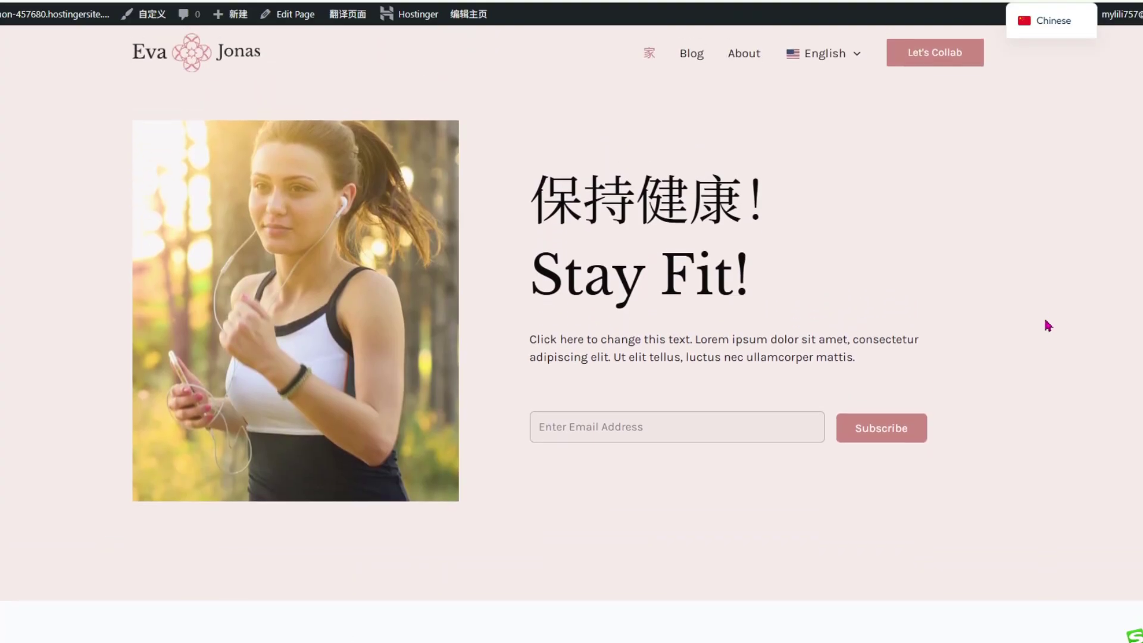
{"action": "scroll", "coordinate": [1049, 325], "scroll_direction": "down", "scroll_amount": 4}
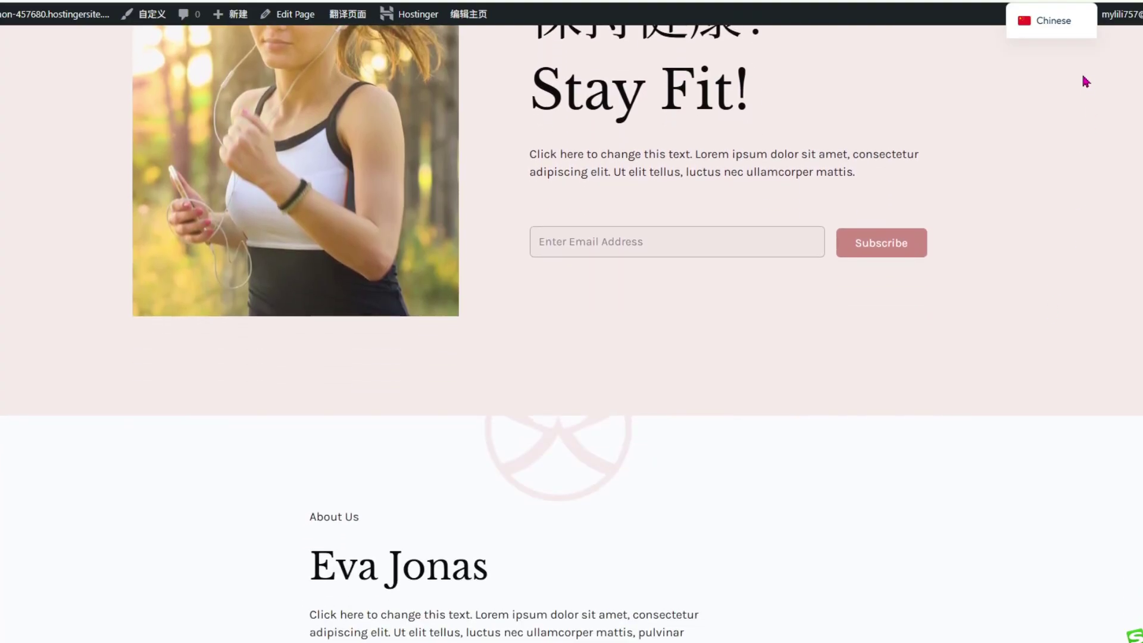
{"action": "mouse_move", "coordinate": [1065, 27]}
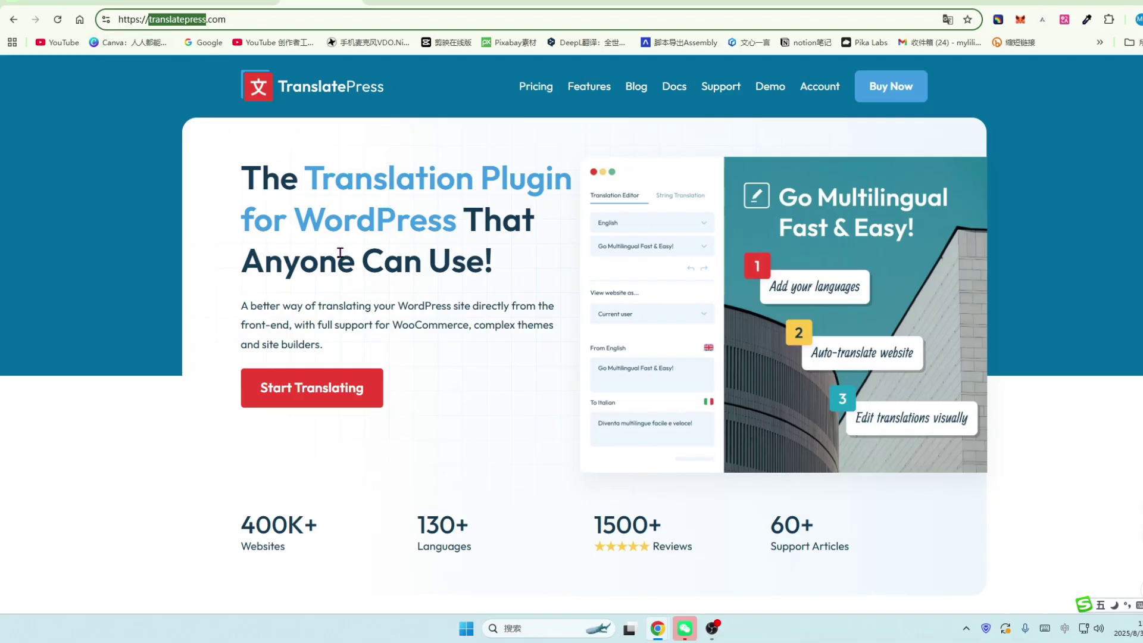
{"action": "scroll", "coordinate": [340, 252], "scroll_direction": "down", "scroll_amount": 1}
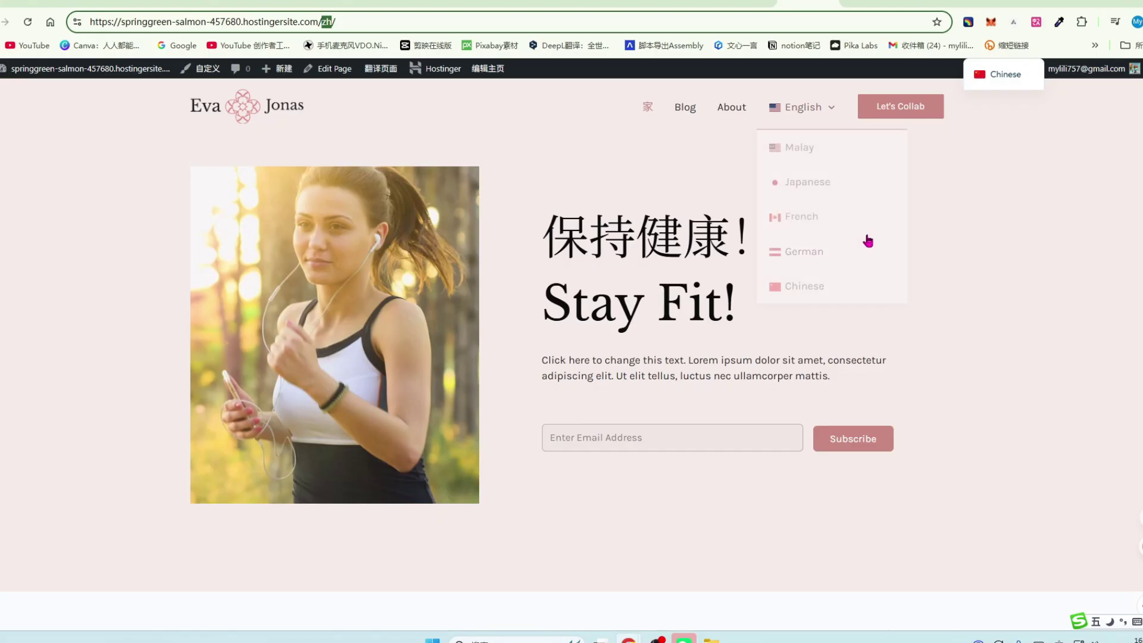
Look over the Chinese demo homepage and switch the site language to English with the floating language switcher
{"action": "scroll", "coordinate": [1000, 341], "scroll_direction": "down", "scroll_amount": 2}
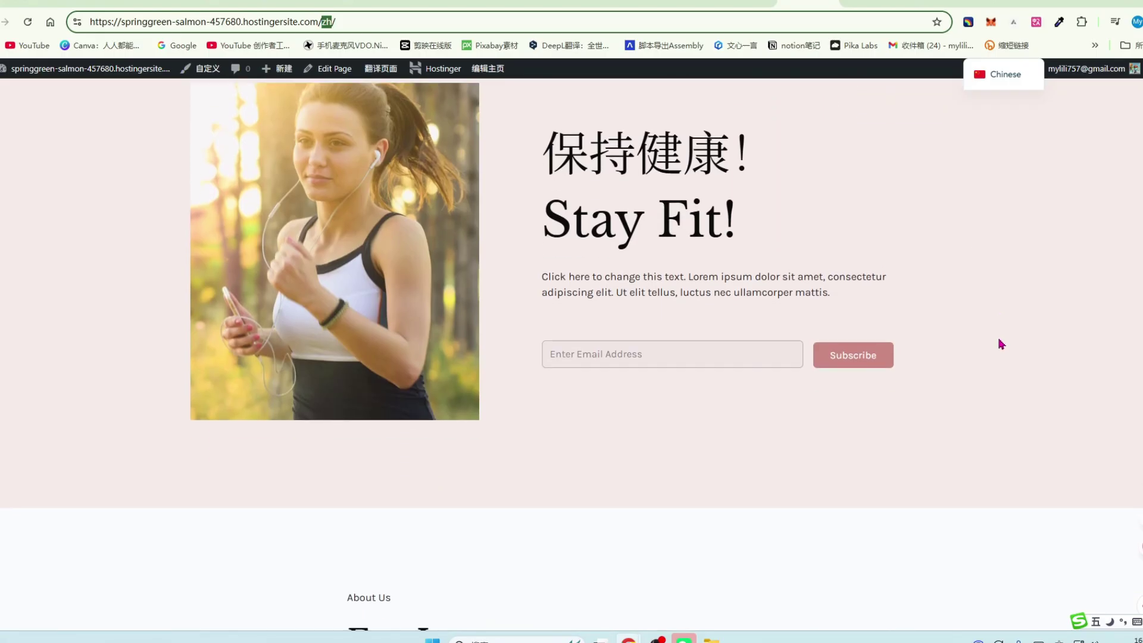
{"action": "scroll", "coordinate": [1000, 344], "scroll_direction": "up", "scroll_amount": 1}
{"action": "scroll", "coordinate": [1000, 343], "scroll_direction": "down", "scroll_amount": 2}
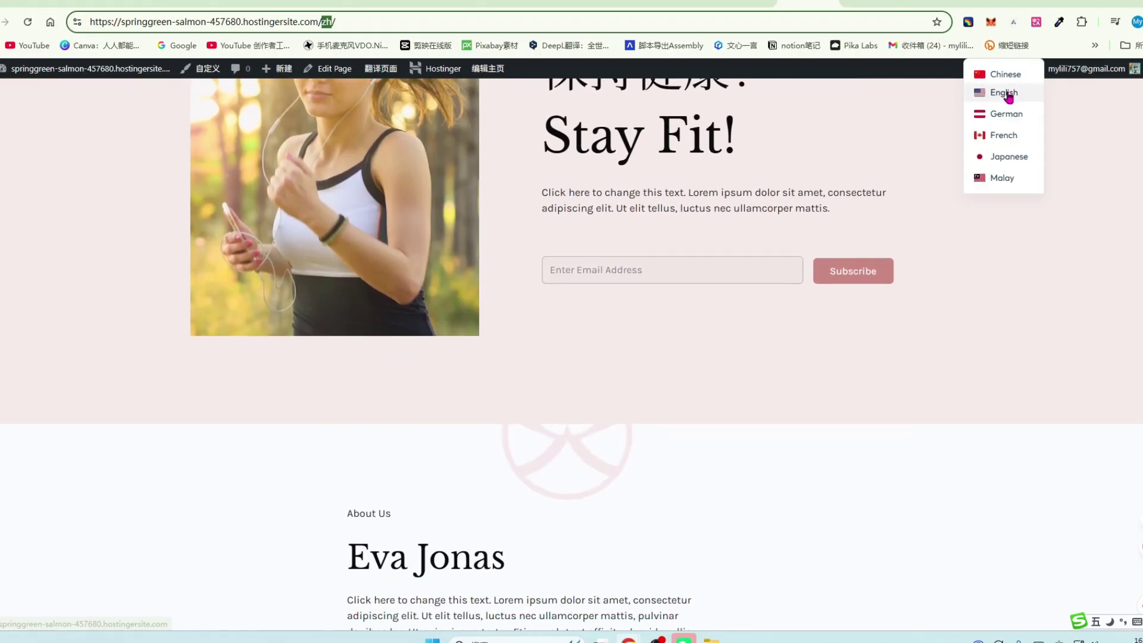
{"action": "left_click", "coordinate": [1007, 93]}
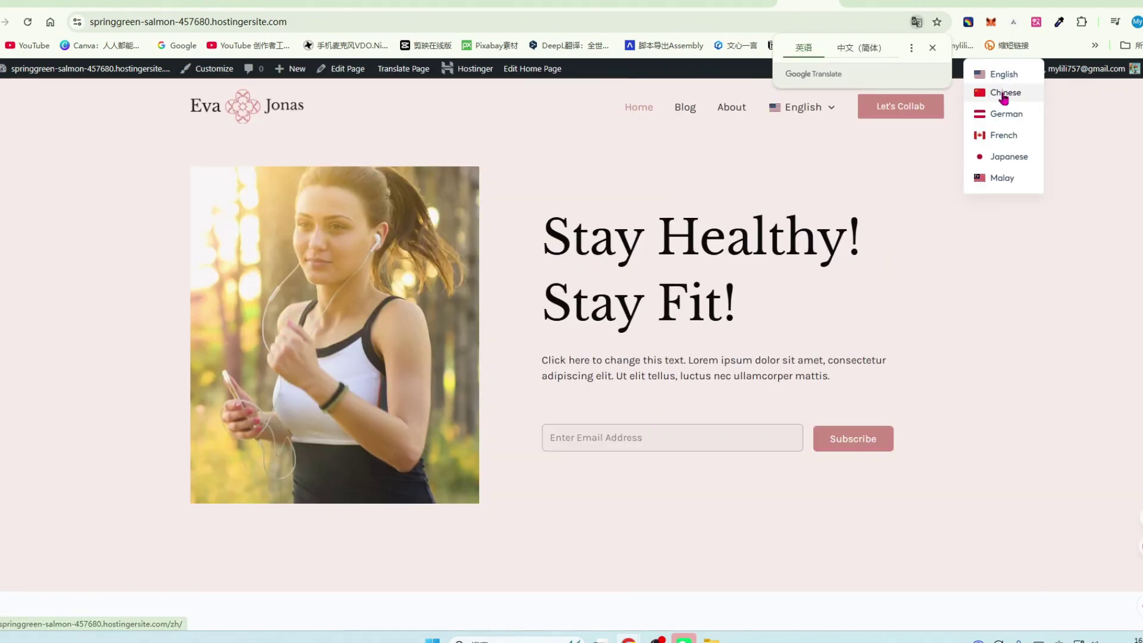
Switch the demo site language to Chinese and examine the translated hero text on the homepage
{"action": "left_click", "coordinate": [1004, 94]}
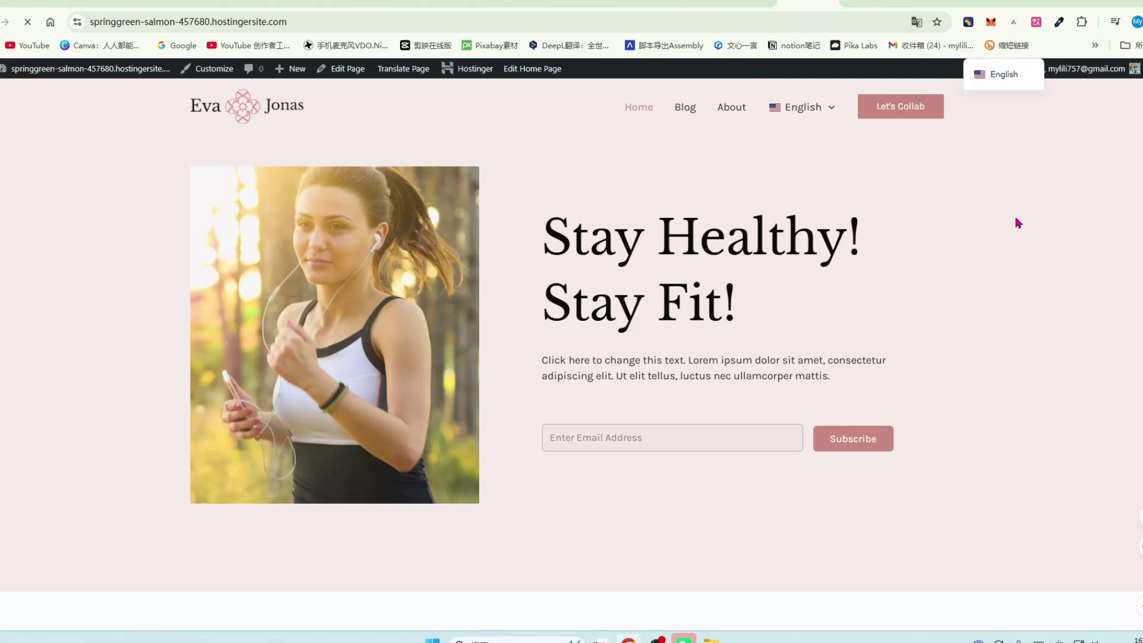
{"action": "scroll", "coordinate": [1018, 222], "scroll_direction": "down", "scroll_amount": 2}
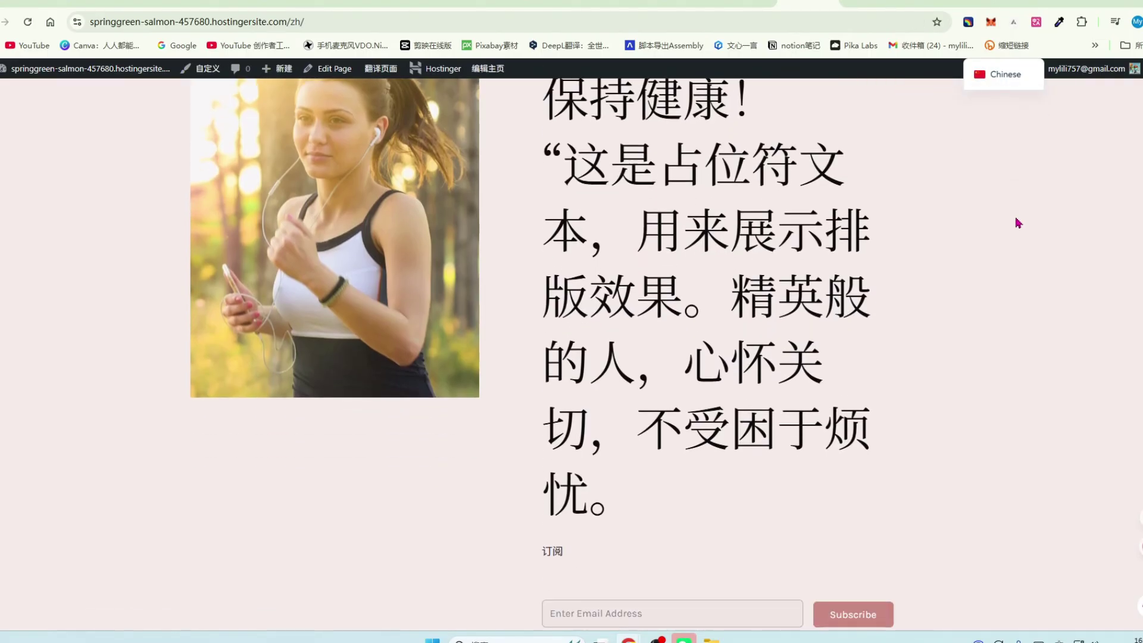
{"action": "scroll", "coordinate": [1018, 223], "scroll_direction": "down", "scroll_amount": 3}
{"action": "scroll", "coordinate": [1018, 223], "scroll_direction": "up", "scroll_amount": 2}
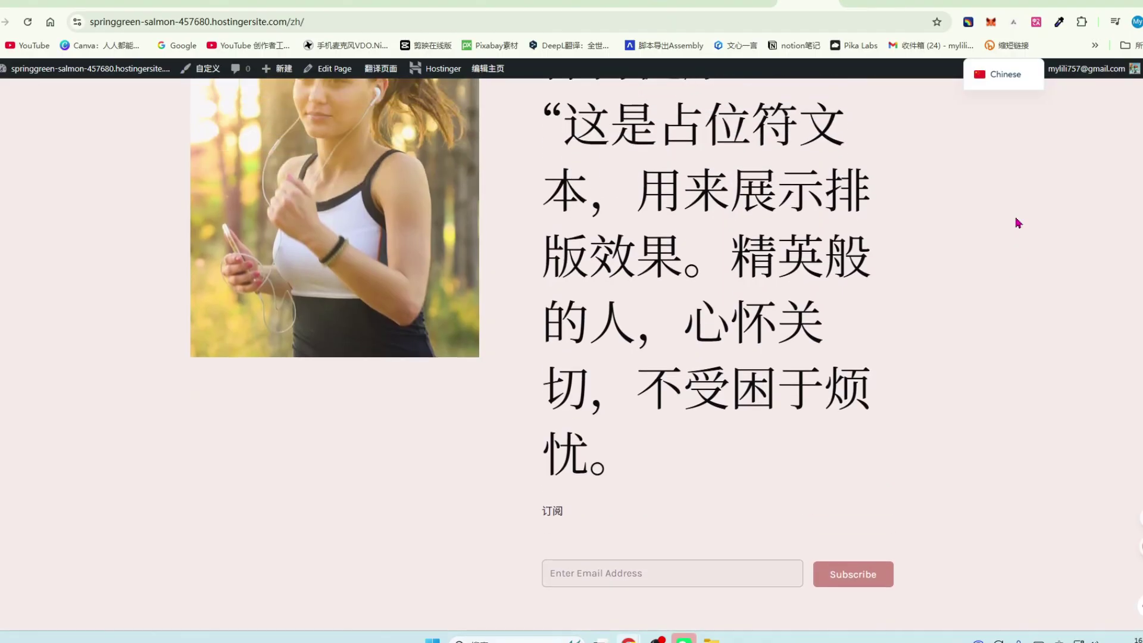
{"action": "scroll", "coordinate": [1018, 223], "scroll_direction": "up", "scroll_amount": 2}
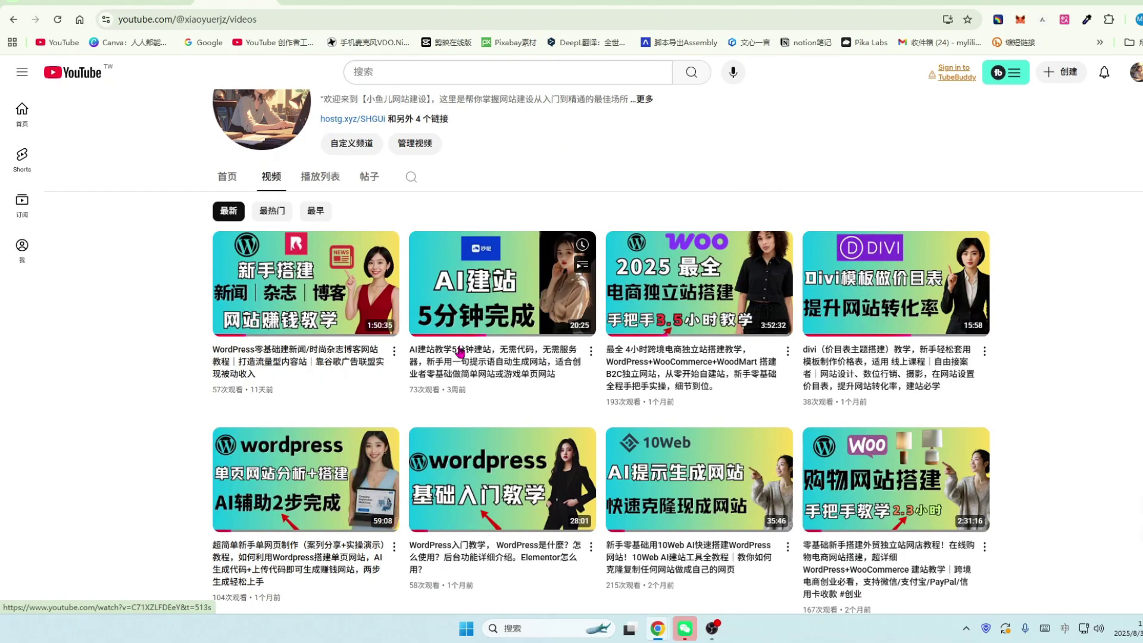
Look through the latest website-building tutorials in the YouTube channel's video list
{"action": "scroll", "coordinate": [1062, 366], "scroll_direction": "down", "scroll_amount": 1}
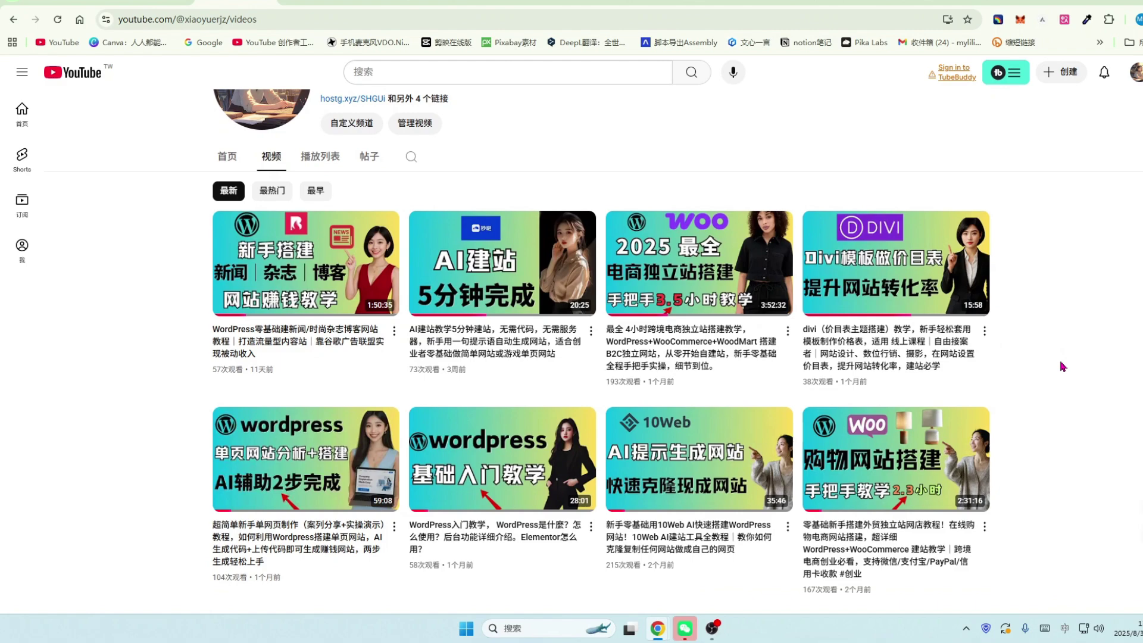
{"action": "scroll", "coordinate": [1062, 366], "scroll_direction": "up", "scroll_amount": 2}
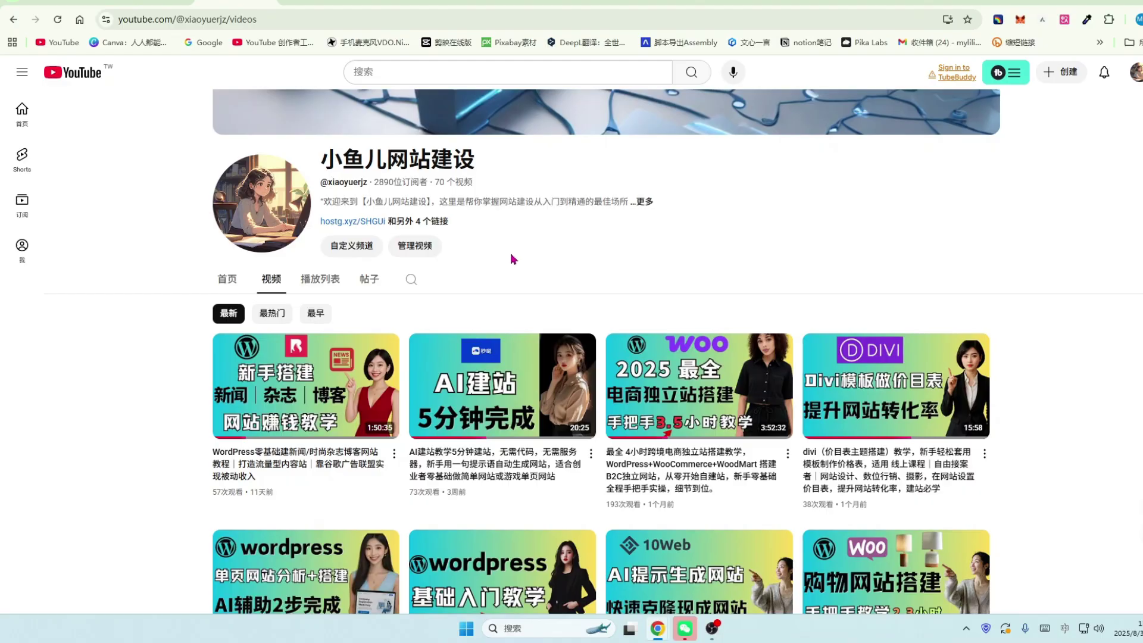
{"action": "scroll", "coordinate": [684, 245], "scroll_direction": "down", "scroll_amount": 1}
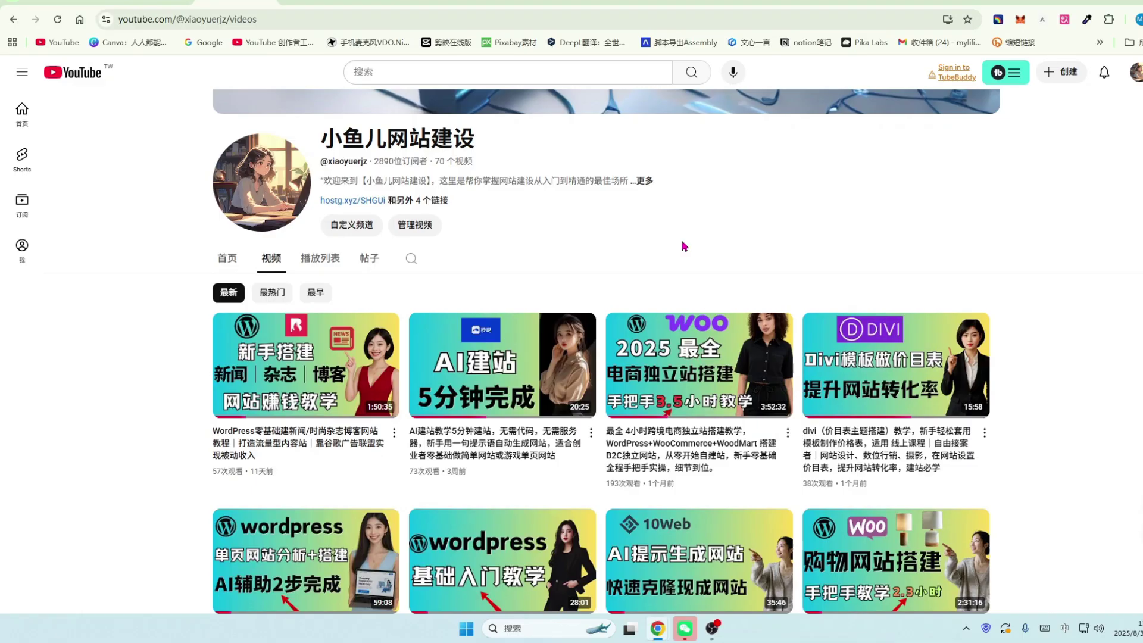
View the Hostinger home page, and go past the Hat Club page to the TranslatePress site
{"action": "left_click", "coordinate": [491, 3]}
{"action": "scroll", "coordinate": [938, 243], "scroll_direction": "down", "scroll_amount": 1}
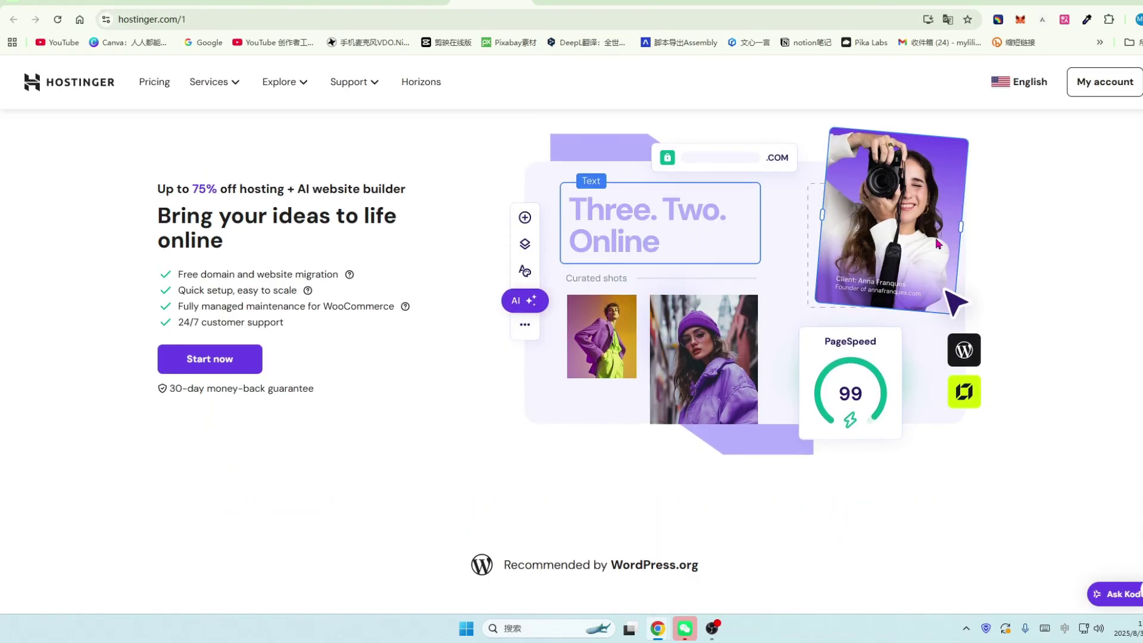
{"action": "key", "text": "ctrl+Tab"}
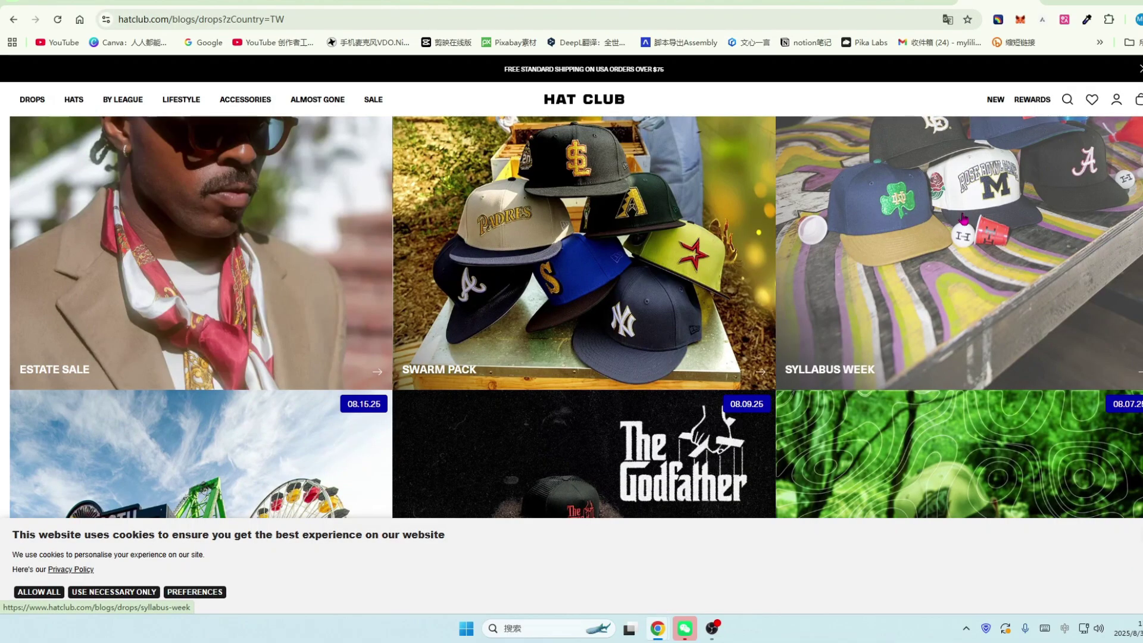
{"action": "key", "text": "ctrl+Tab"}
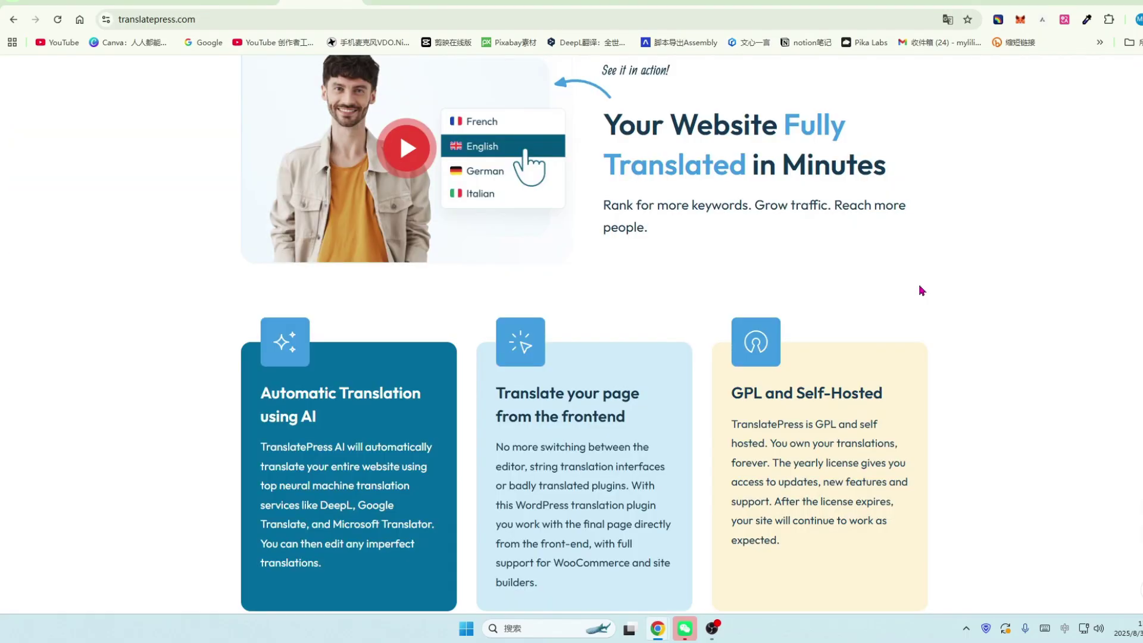
Examine the feature cards for AI translation, frontend editing and self-hosting, and the testimonial below them, on the TranslatePress home page
{"action": "scroll", "coordinate": [969, 290], "scroll_direction": "down", "scroll_amount": 2}
{"action": "scroll", "coordinate": [969, 290], "scroll_direction": "down", "scroll_amount": 1}
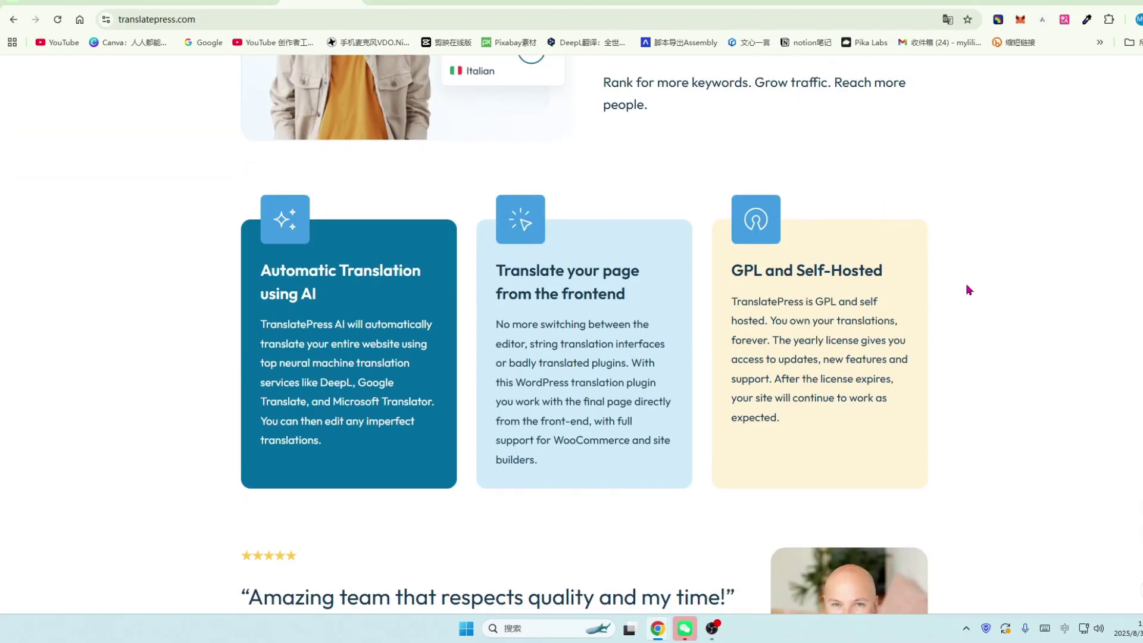
{"action": "scroll", "coordinate": [969, 290], "scroll_direction": "down", "scroll_amount": 1}
{"action": "scroll", "coordinate": [968, 290], "scroll_direction": "down", "scroll_amount": 1}
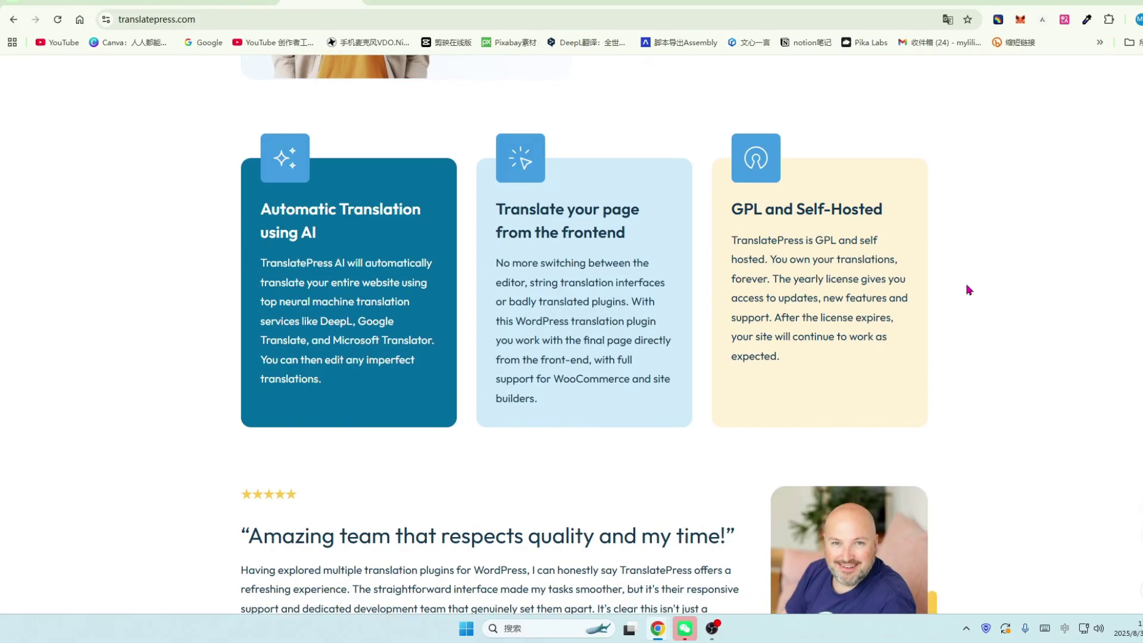
{"action": "scroll", "coordinate": [969, 290], "scroll_direction": "down", "scroll_amount": 2}
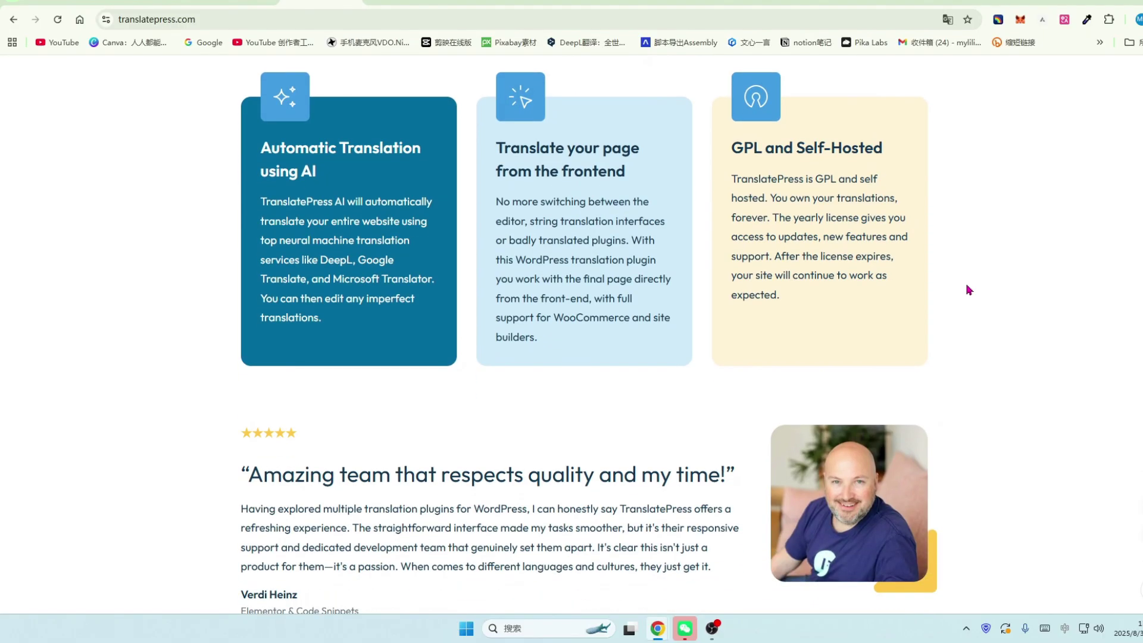
{"action": "scroll", "coordinate": [969, 290], "scroll_direction": "down", "scroll_amount": 2}
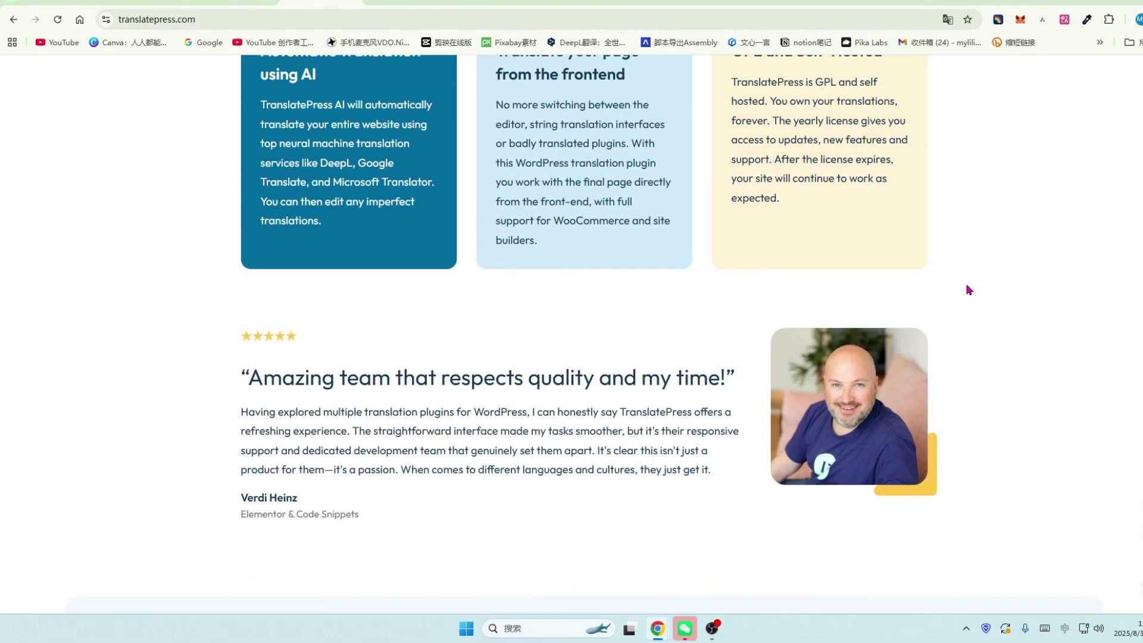
{"action": "scroll", "coordinate": [969, 290], "scroll_direction": "down", "scroll_amount": 1}
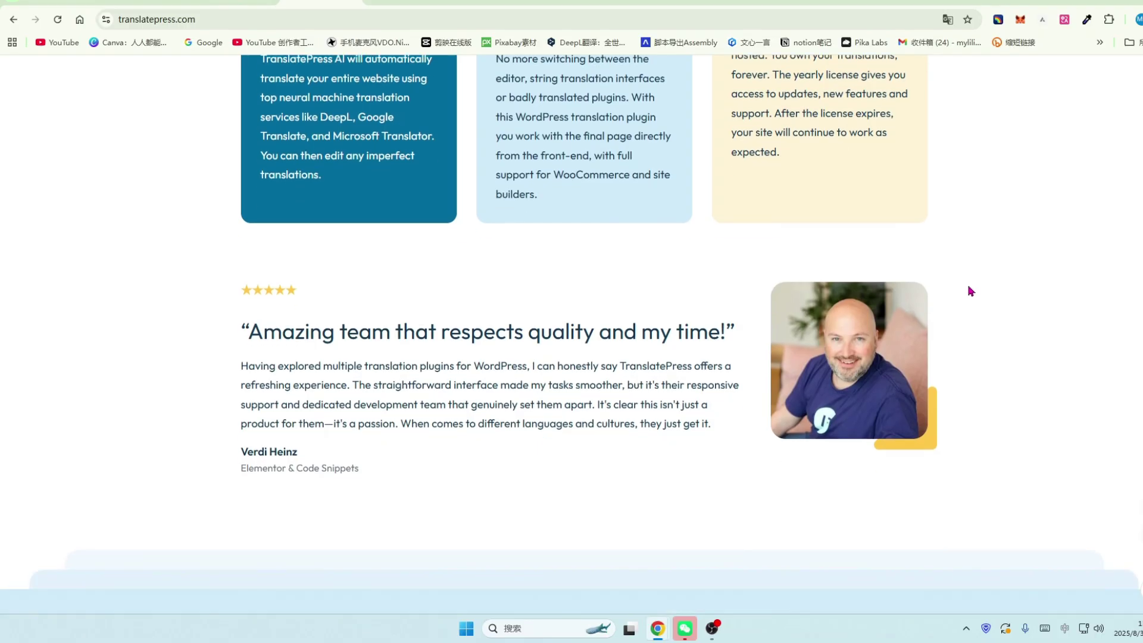
{"action": "scroll", "coordinate": [969, 290], "scroll_direction": "down", "scroll_amount": 1}
{"action": "scroll", "coordinate": [990, 291], "scroll_direction": "down", "scroll_amount": 1}
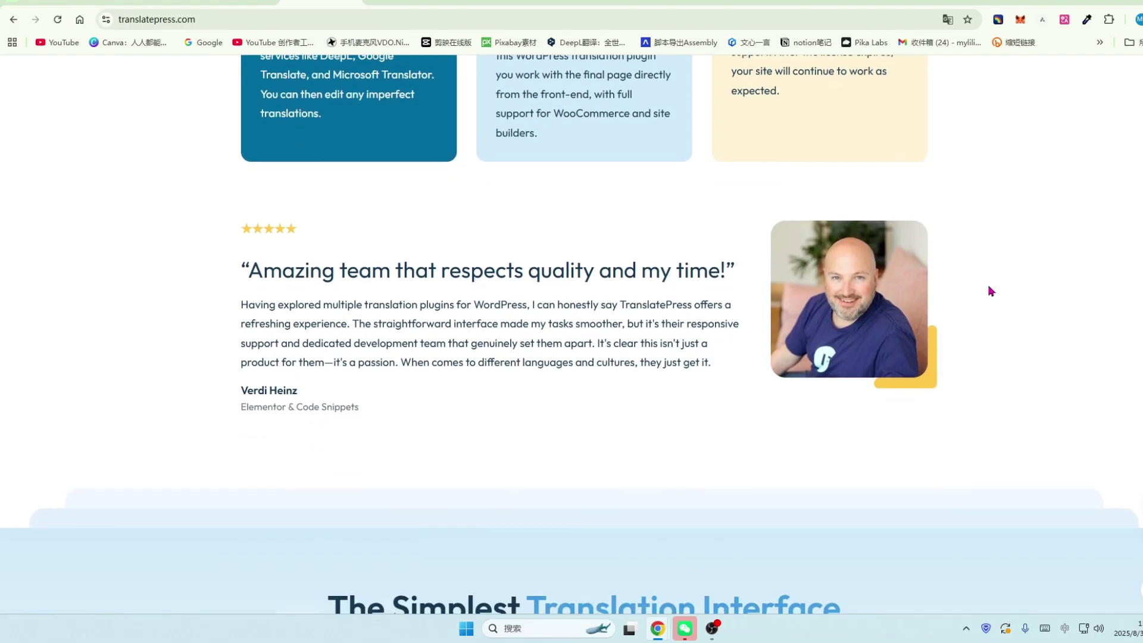
{"action": "scroll", "coordinate": [990, 291], "scroll_direction": "down", "scroll_amount": 1}
{"action": "mouse_move", "coordinate": [715, 637]}
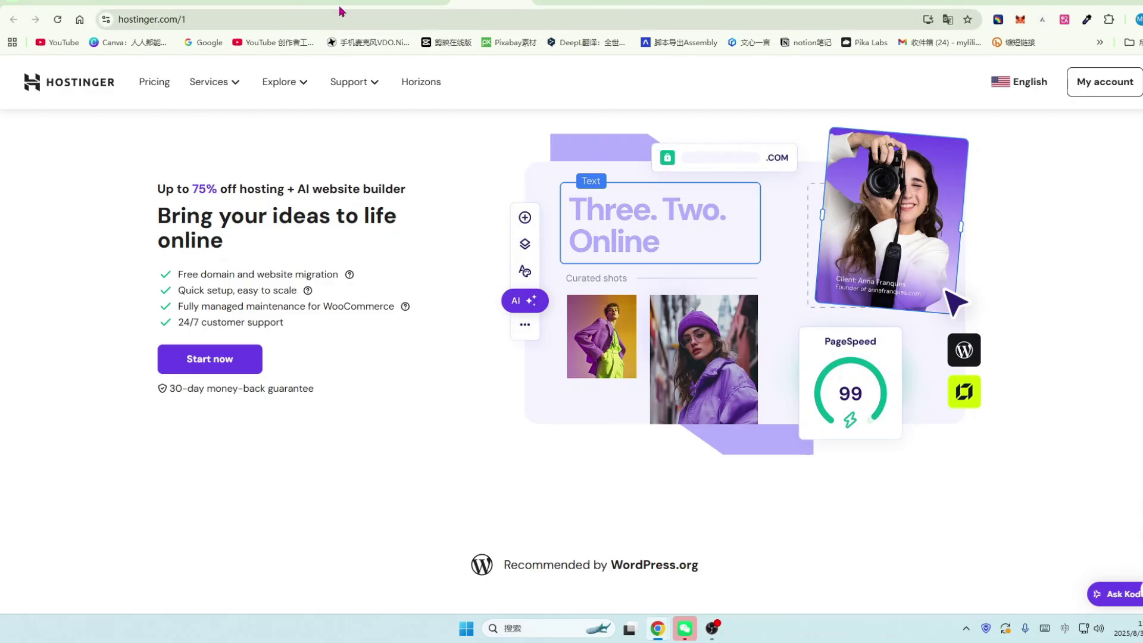
Return to the YouTube channel's videos page and highlight its full web address
{"action": "left_click", "coordinate": [260, 3]}
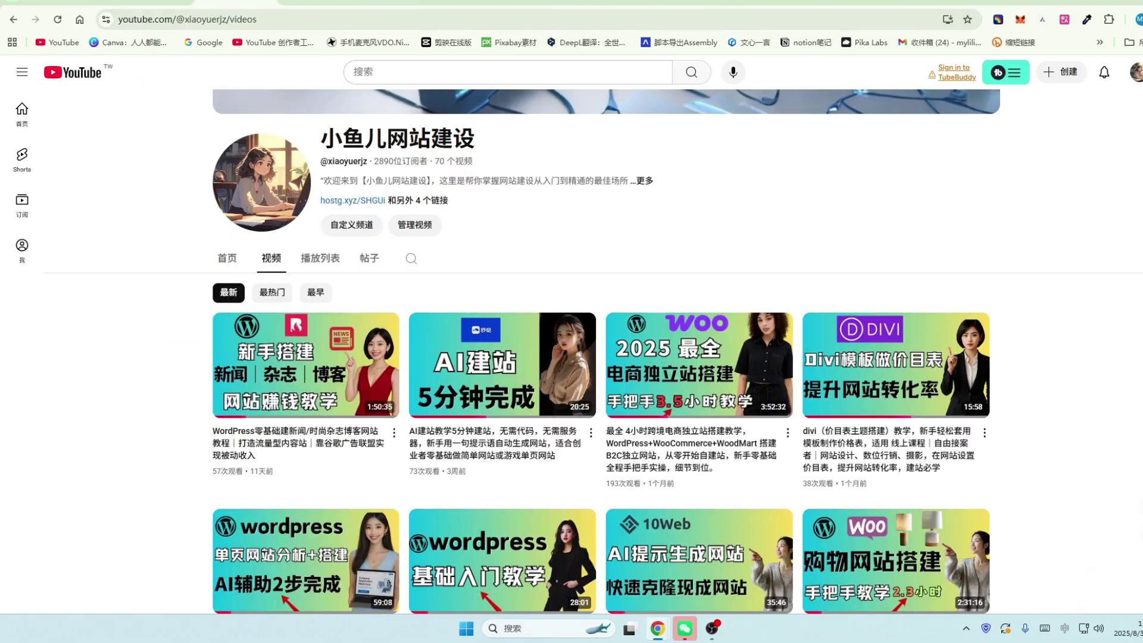
{"action": "left_click", "coordinate": [303, 20]}
{"action": "left_click", "coordinate": [361, 18]}
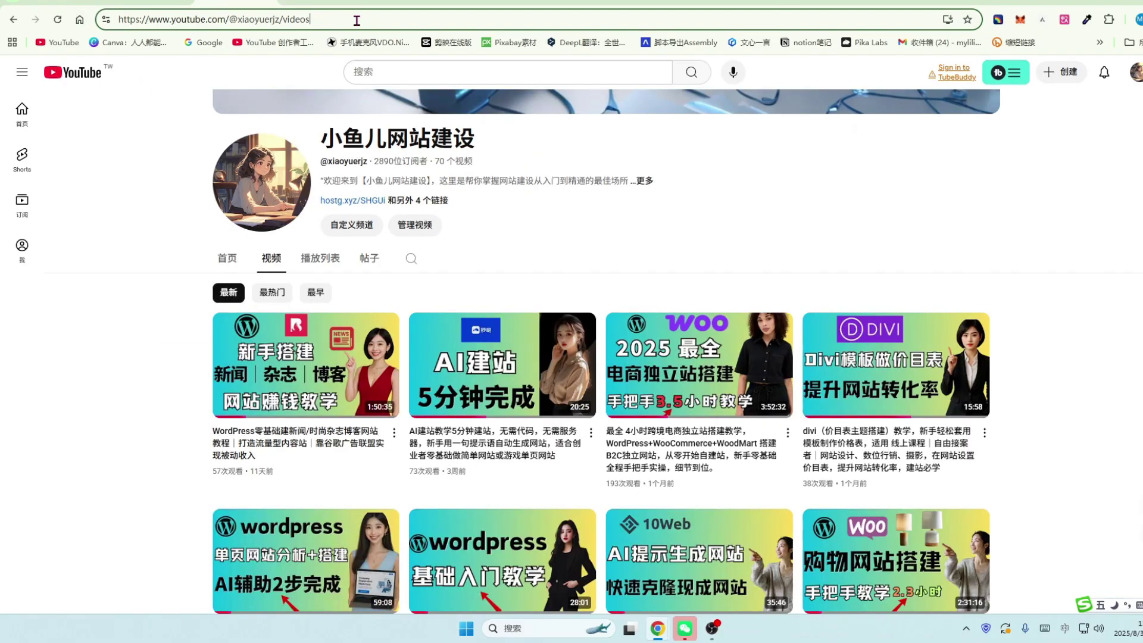
{"action": "left_click_drag", "start_coordinate": [357, 20], "coordinate": [118, 13]}
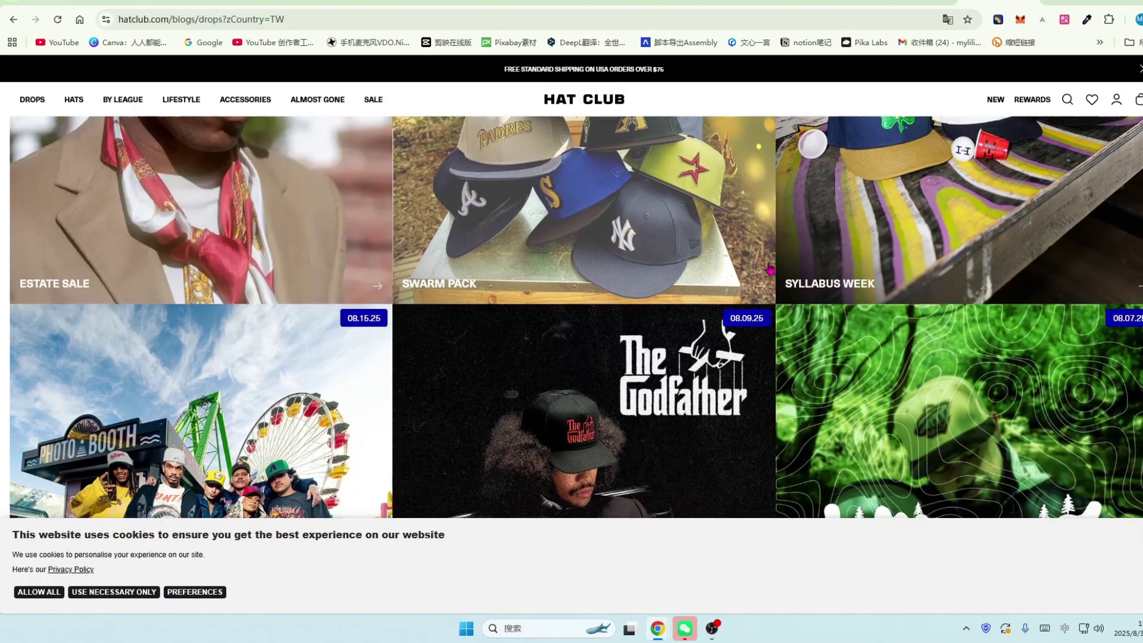
Look through Hat Club's past drops and the Hostinger home page down to its review ratings
{"action": "scroll", "coordinate": [679, 287], "scroll_direction": "down", "scroll_amount": 6}
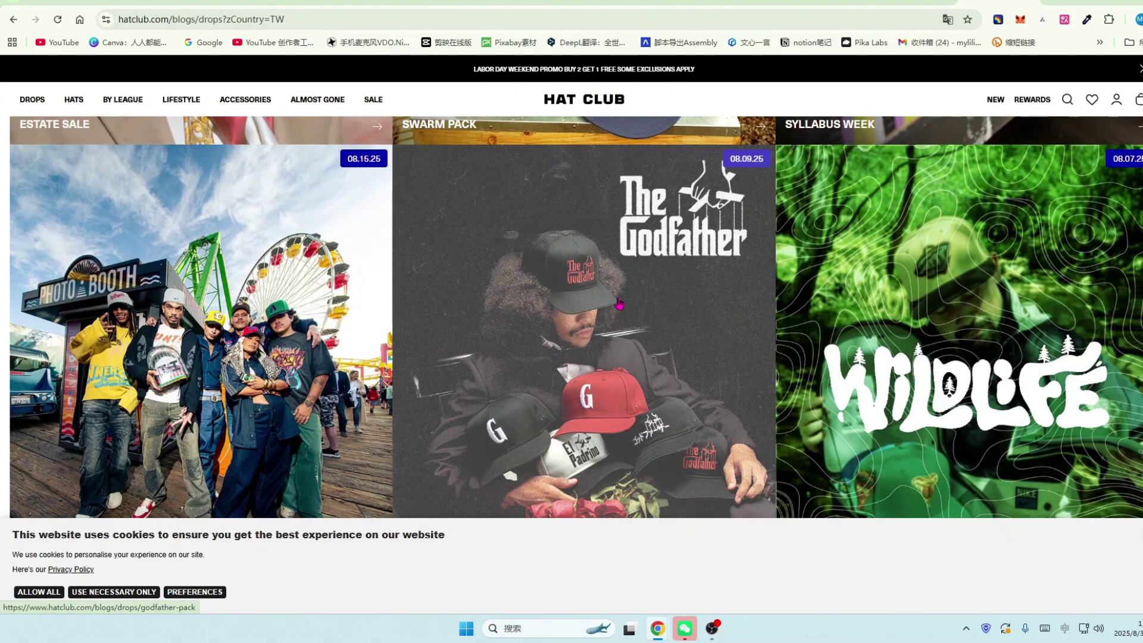
{"action": "scroll", "coordinate": [619, 304], "scroll_direction": "down", "scroll_amount": 1}
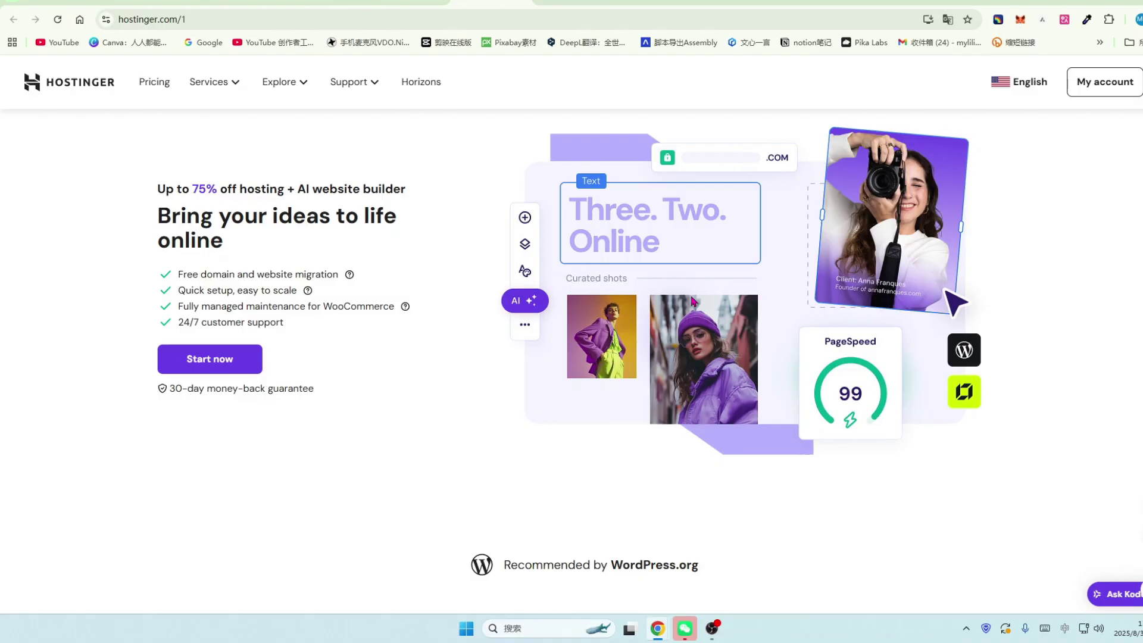
{"action": "scroll", "coordinate": [690, 301], "scroll_direction": "down", "scroll_amount": 1}
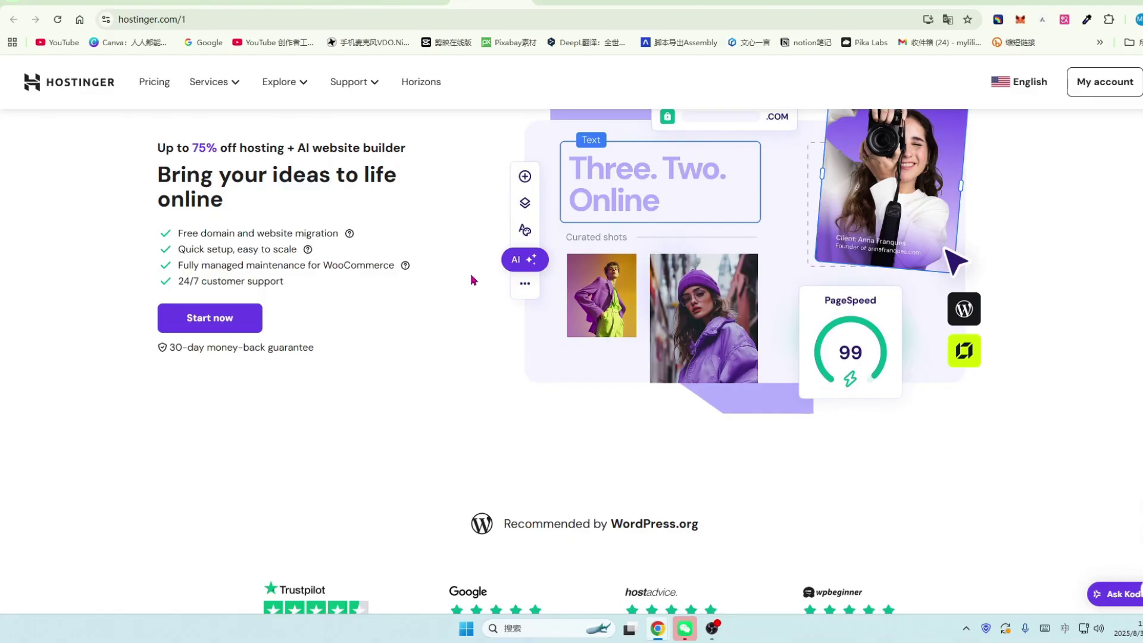
{"action": "scroll", "coordinate": [472, 280], "scroll_direction": "down", "scroll_amount": 1}
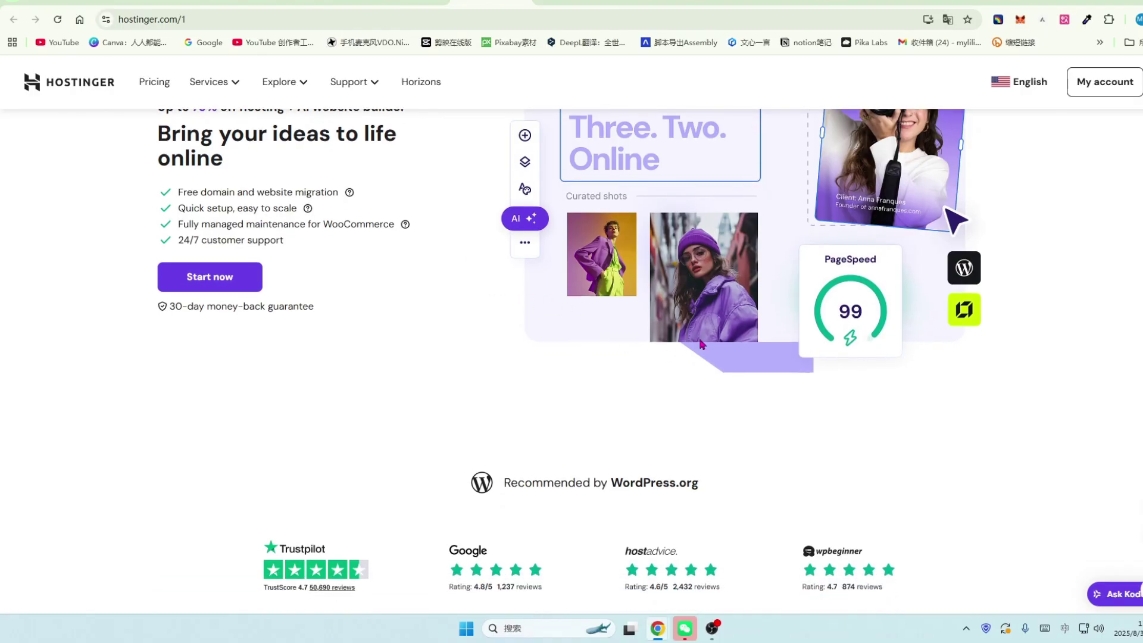
Browse the tutorial videos listed on the YouTube channel's videos page
{"action": "scroll", "coordinate": [653, 345], "scroll_direction": "down", "scroll_amount": 1}
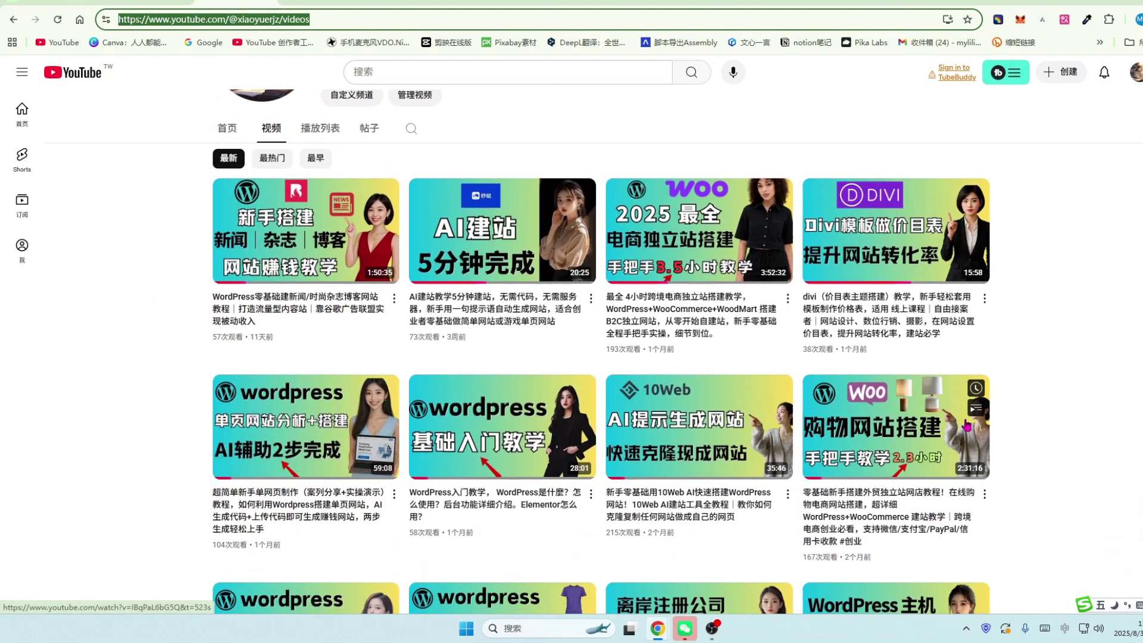
{"action": "scroll", "coordinate": [1005, 423], "scroll_direction": "down", "scroll_amount": 1}
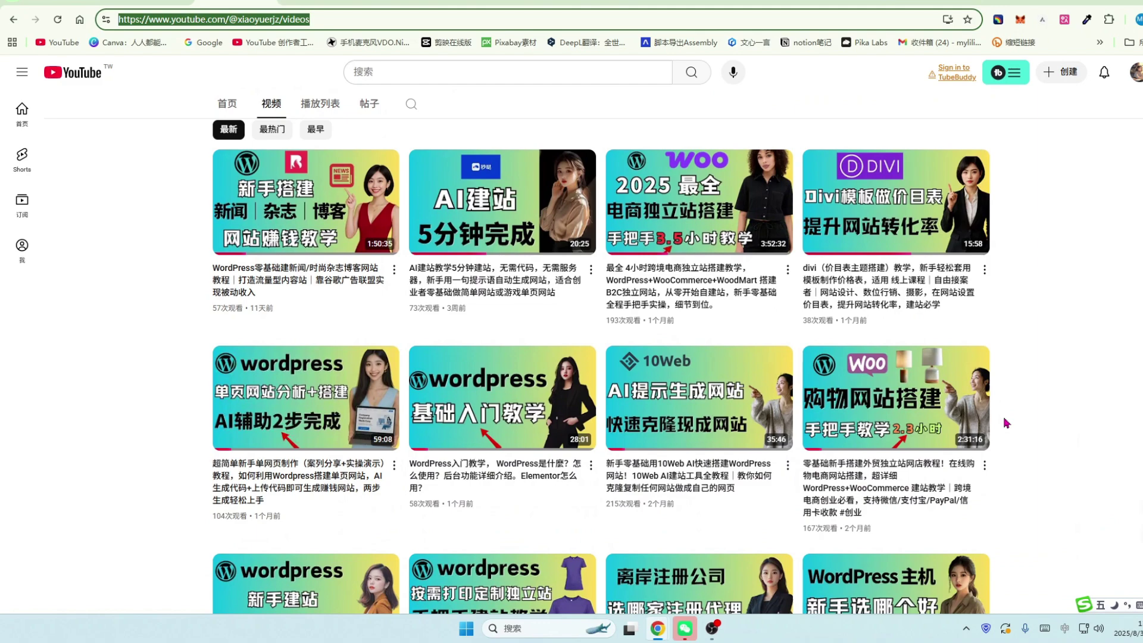
{"action": "scroll", "coordinate": [1004, 422], "scroll_direction": "down", "scroll_amount": 1}
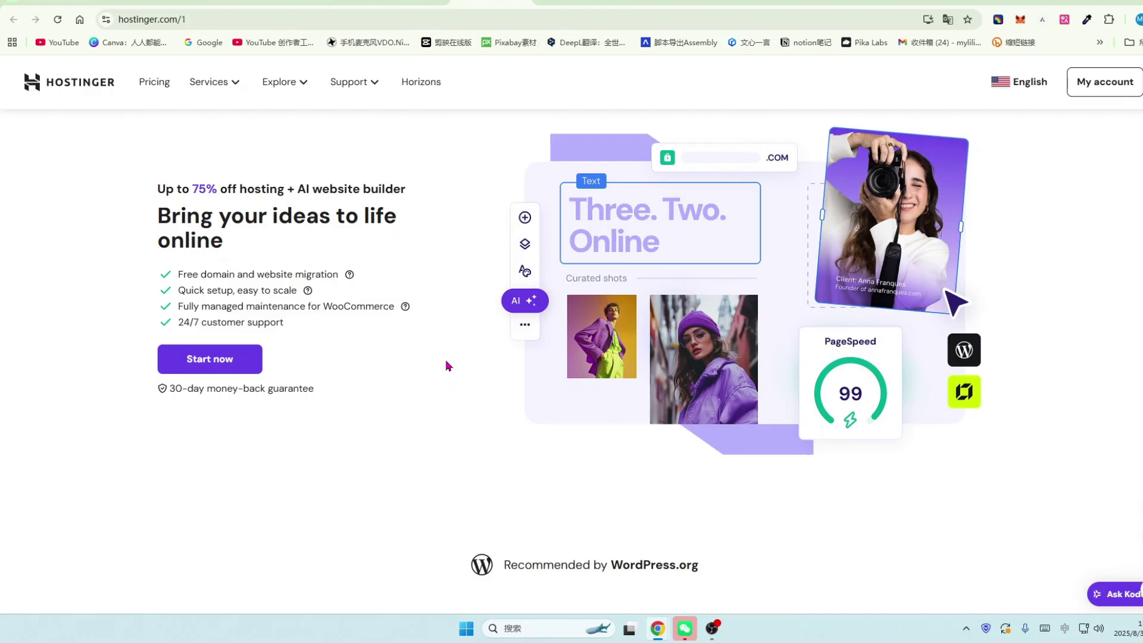
Switch the Hostinger site's language to Chinese and go past the review ratings to the hosting plans
{"action": "left_click", "coordinate": [1025, 87]}
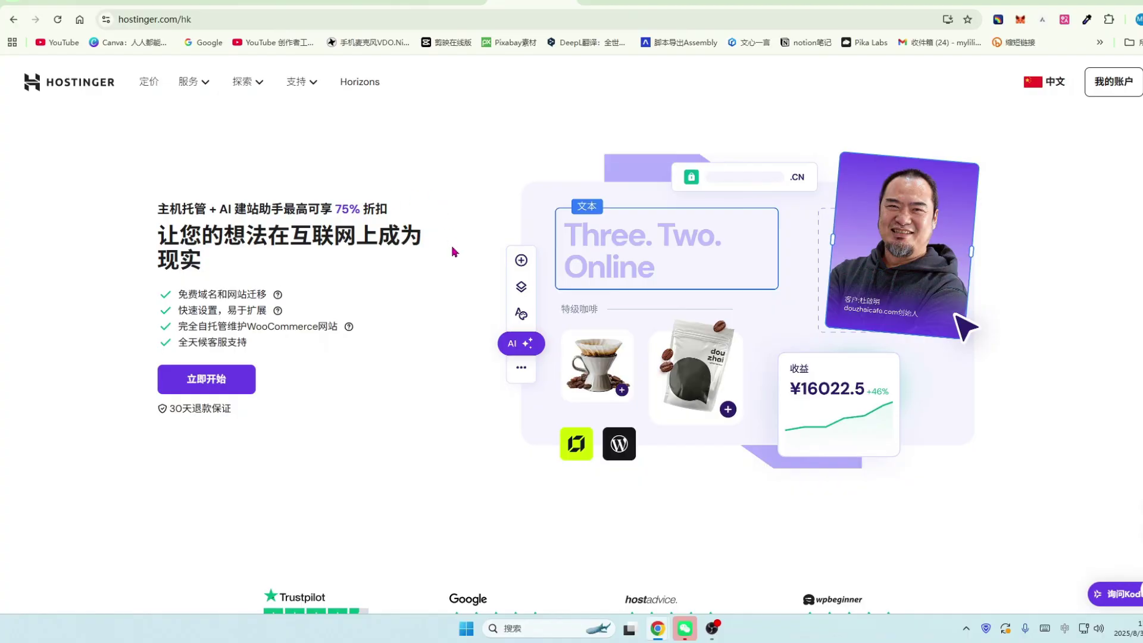
{"action": "scroll", "coordinate": [453, 251], "scroll_direction": "down", "scroll_amount": 1}
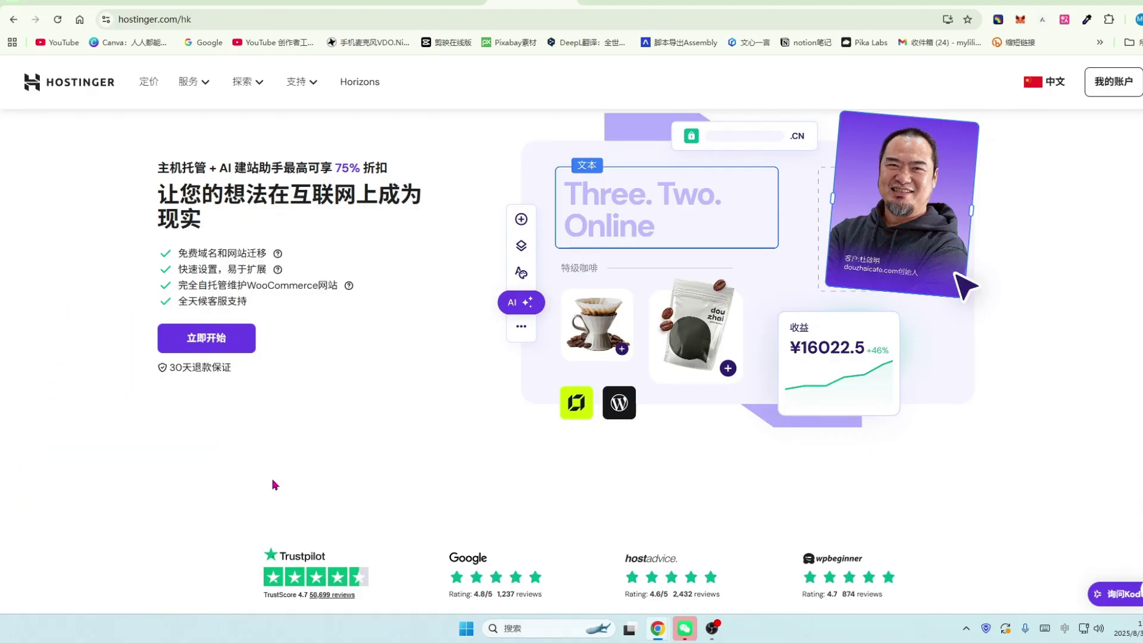
{"action": "scroll", "coordinate": [416, 459], "scroll_direction": "down", "scroll_amount": 1}
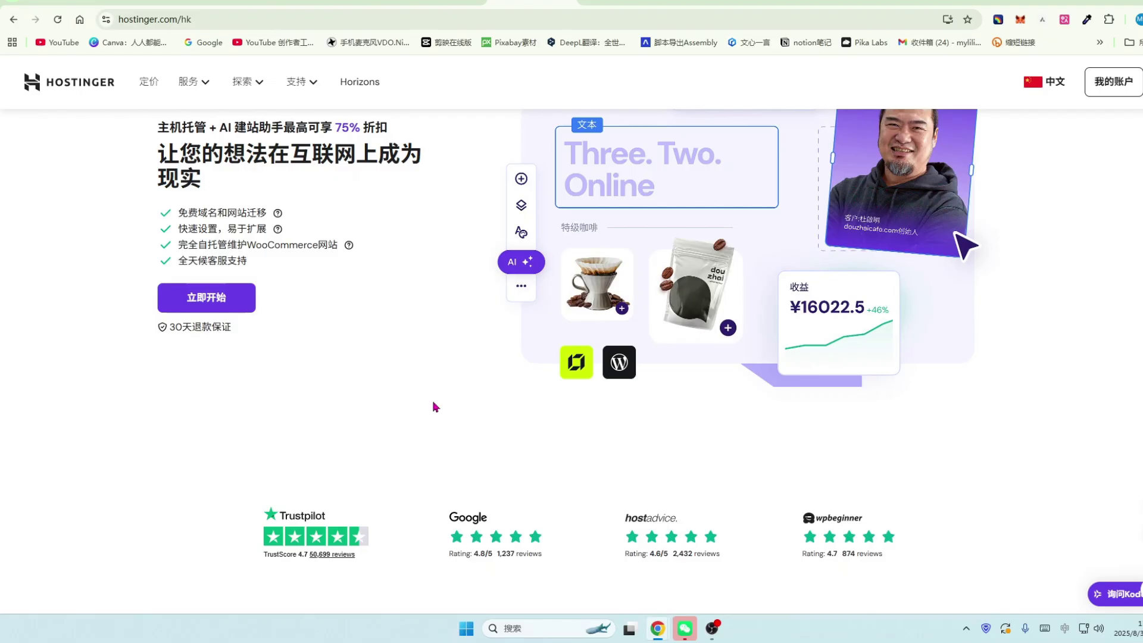
{"action": "scroll", "coordinate": [857, 311], "scroll_direction": "down", "scroll_amount": 4}
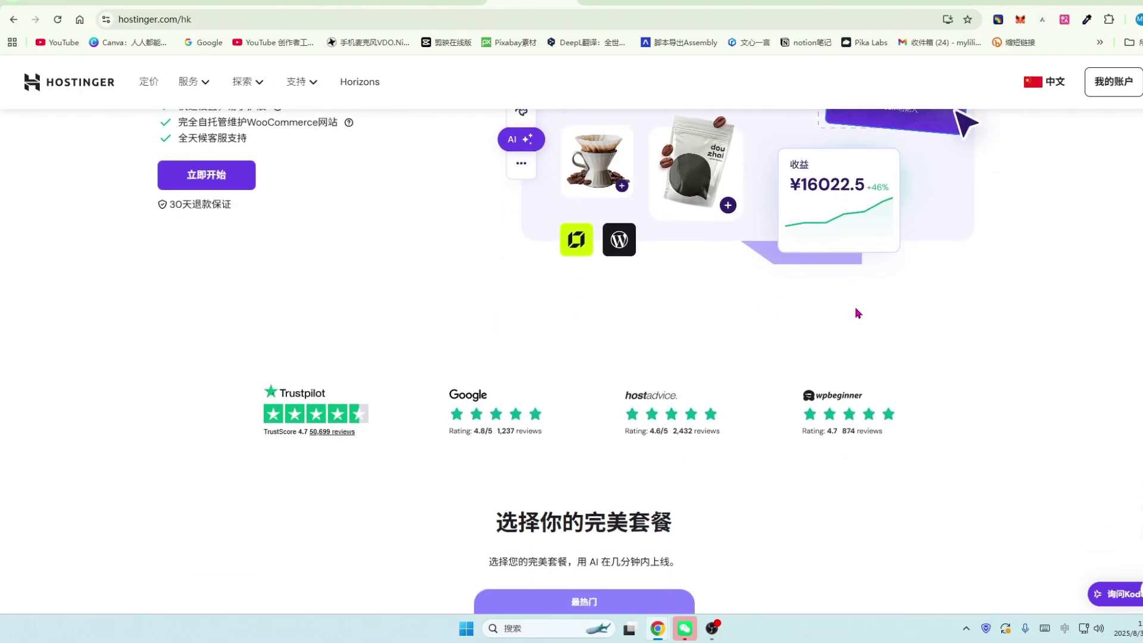
{"action": "scroll", "coordinate": [916, 390], "scroll_direction": "down", "scroll_amount": 5}
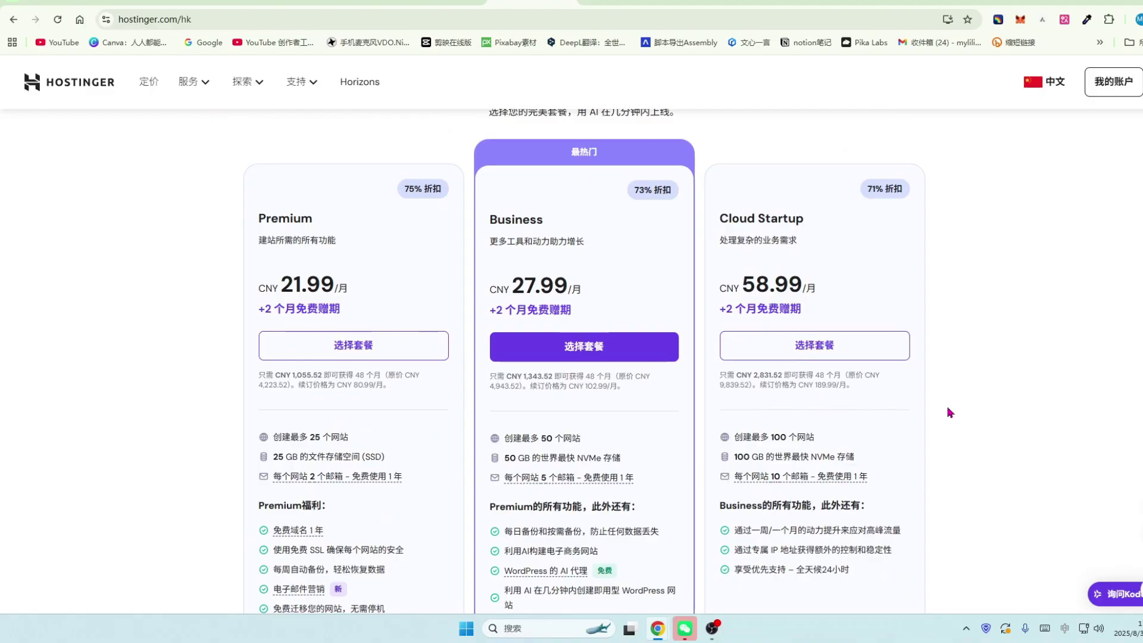
Compare the Premium, Business and Cloud Startup plan cards and view the note on Premium's free mailboxes
{"action": "scroll", "coordinate": [962, 407], "scroll_direction": "down", "scroll_amount": 1}
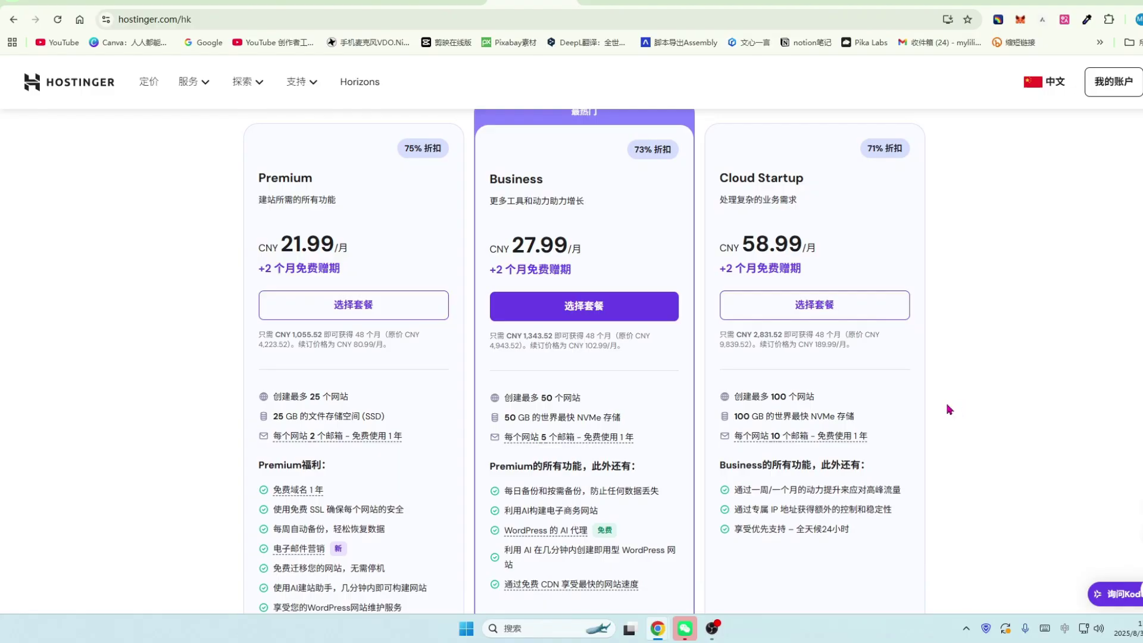
{"action": "scroll", "coordinate": [606, 362], "scroll_direction": "up", "scroll_amount": 1}
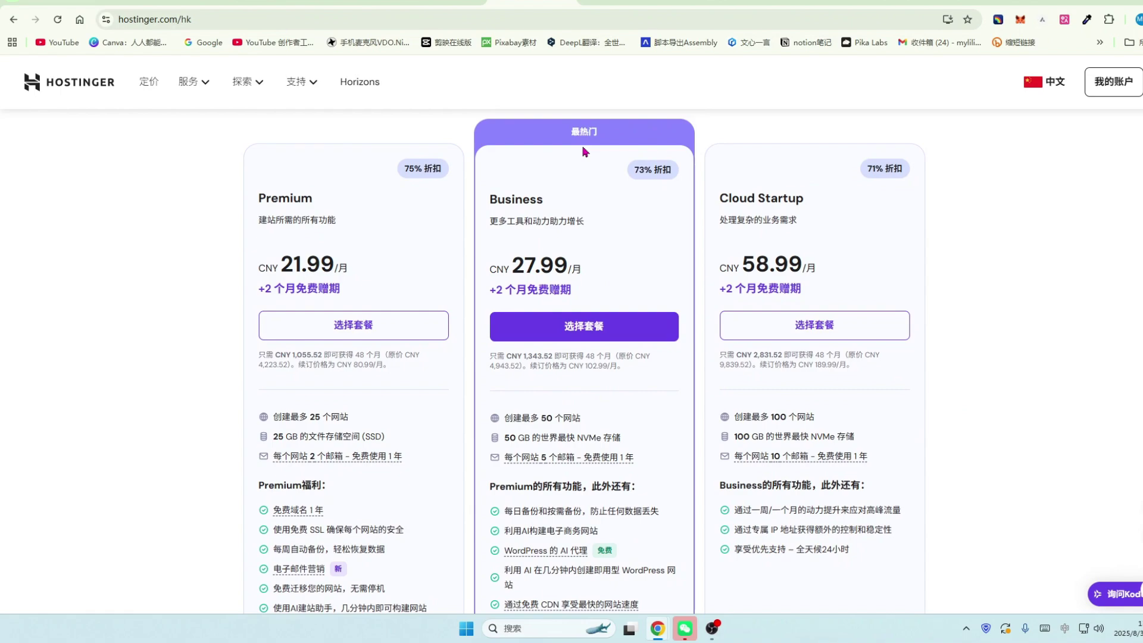
{"action": "scroll", "coordinate": [319, 357], "scroll_direction": "down", "scroll_amount": 2}
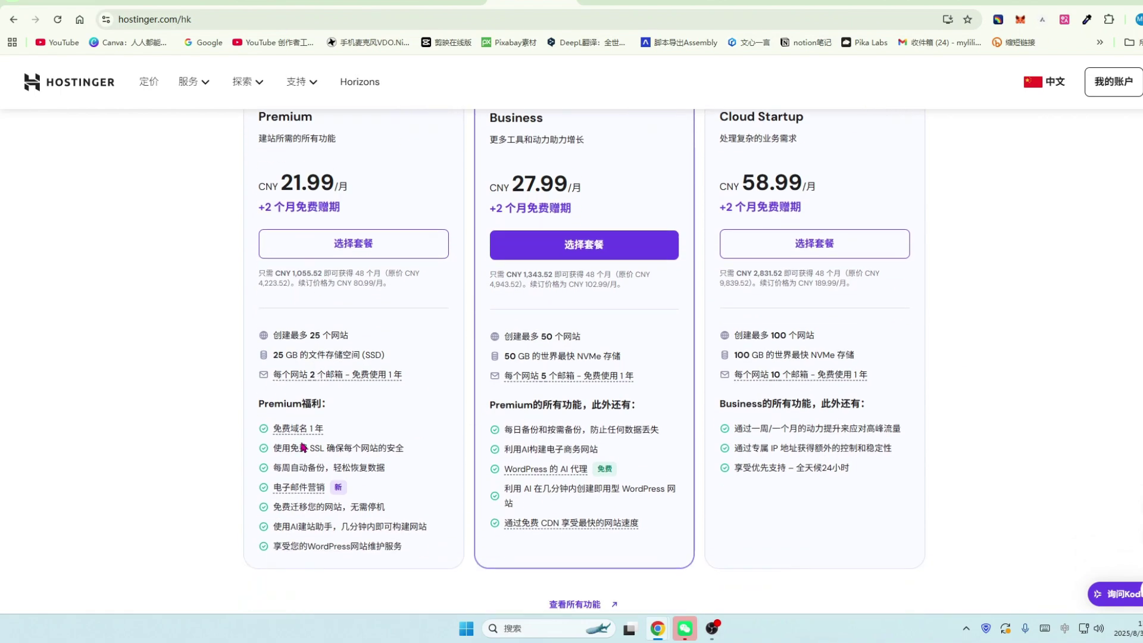
{"action": "mouse_move", "coordinate": [390, 379]}
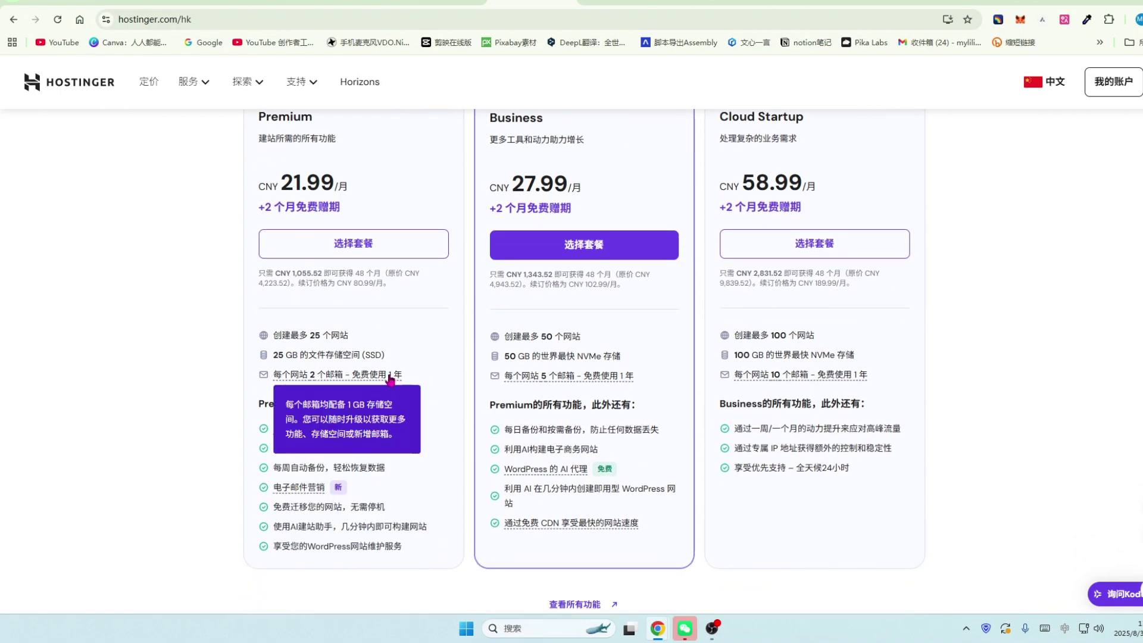
{"action": "scroll", "coordinate": [381, 375], "scroll_direction": "up", "scroll_amount": 2}
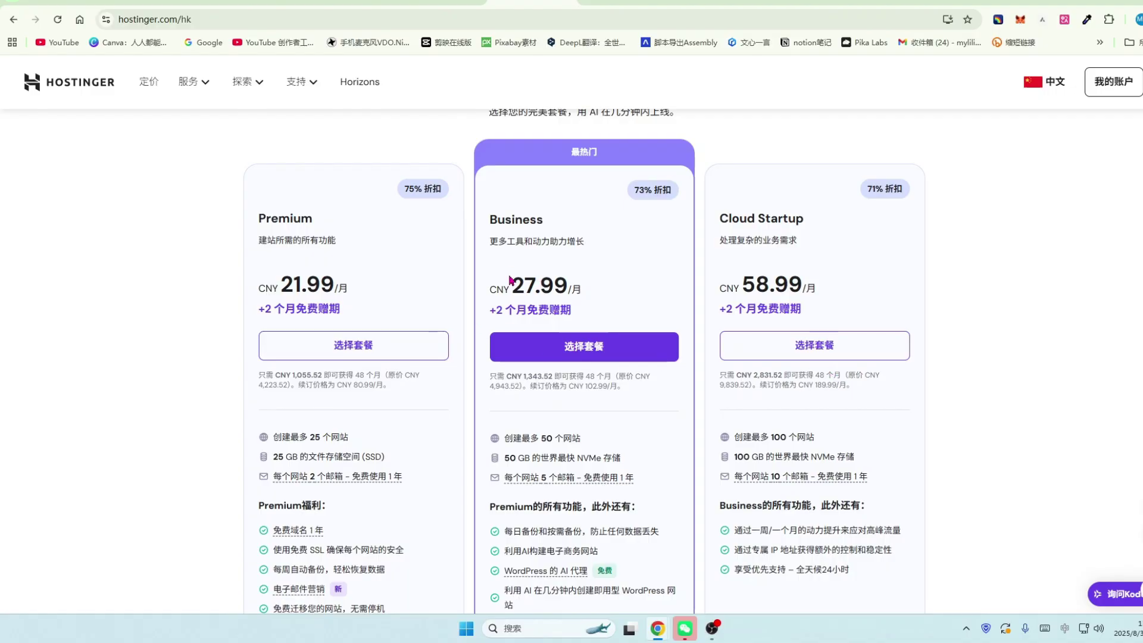
Highlight the Business plan's monthly price and its discount badge
{"action": "left_click_drag", "start_coordinate": [489, 290], "coordinate": [573, 286]}
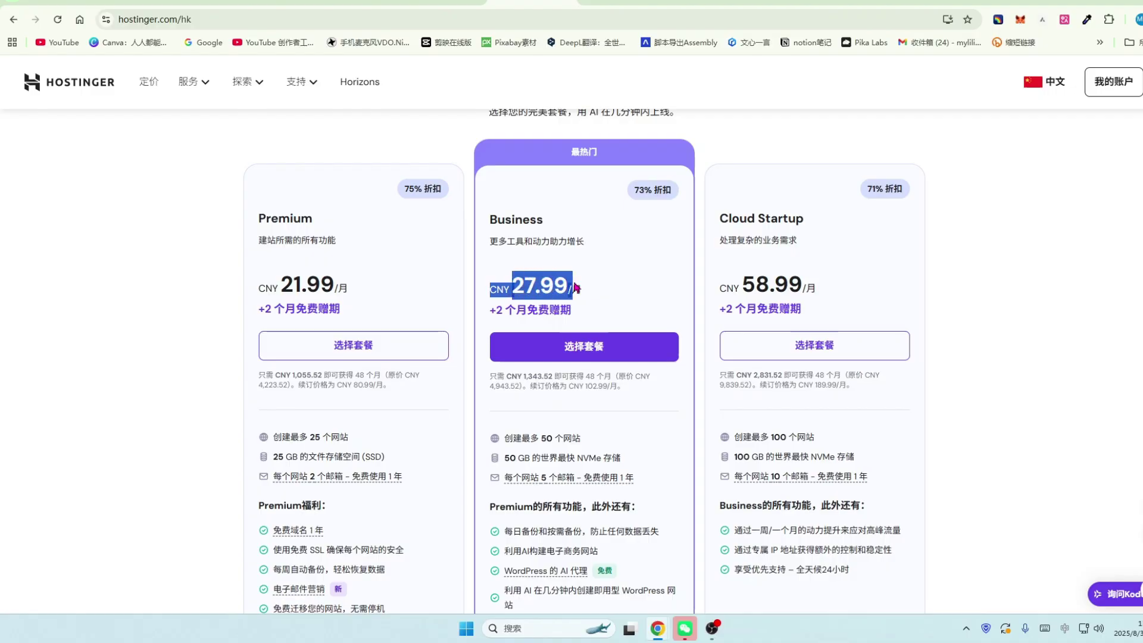
{"action": "left_click", "coordinate": [618, 282]}
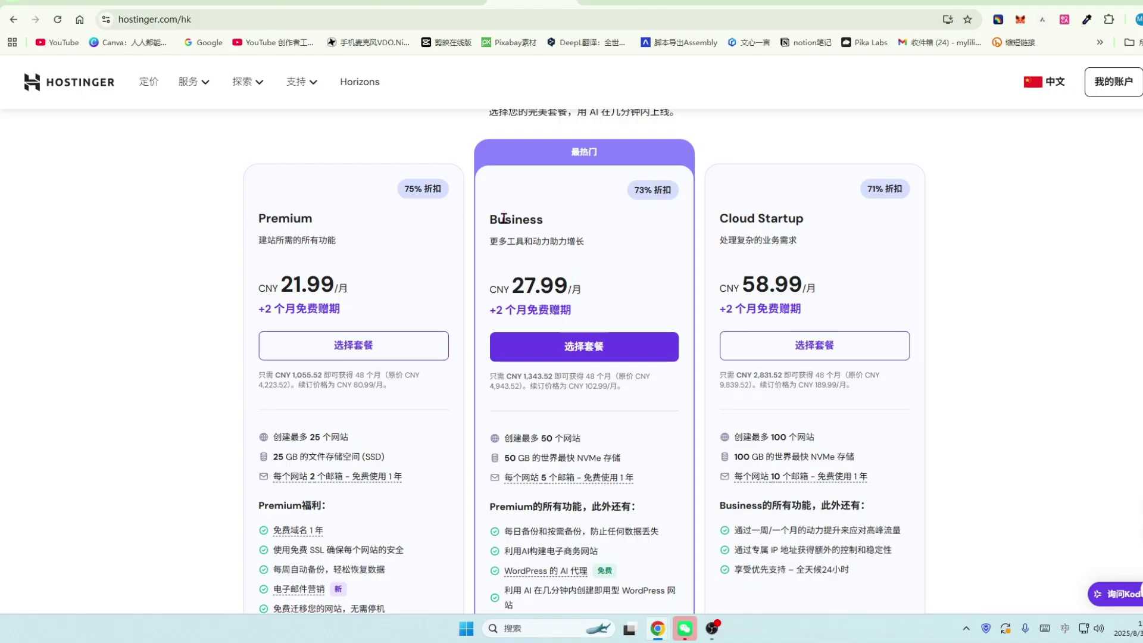
{"action": "left_click_drag", "start_coordinate": [514, 283], "coordinate": [590, 282]}
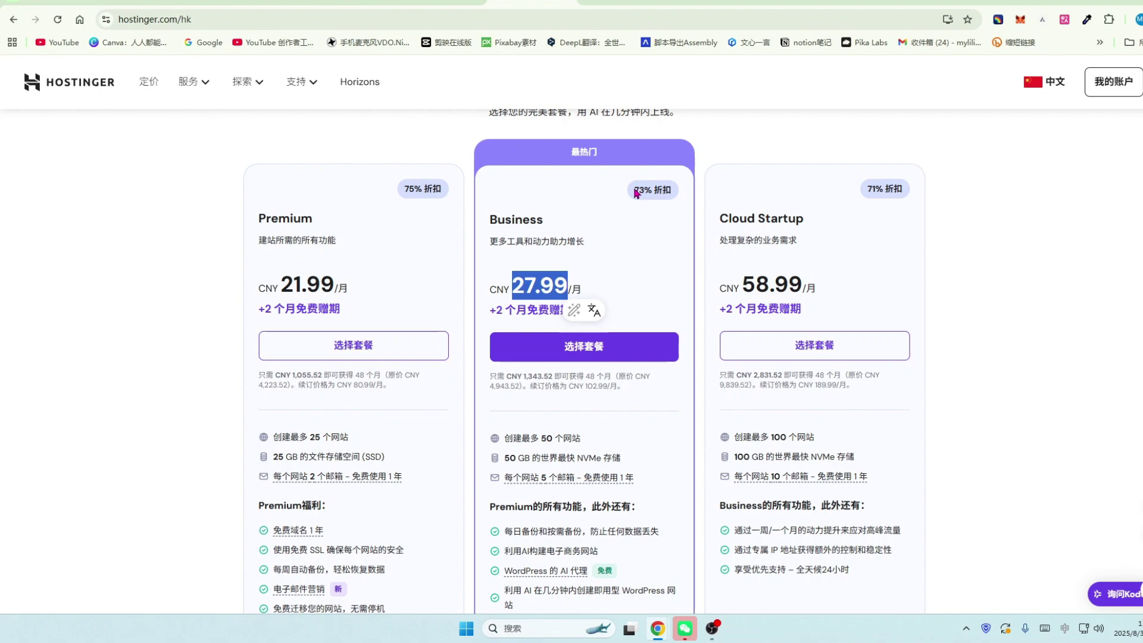
{"action": "left_click_drag", "start_coordinate": [633, 189], "coordinate": [675, 191]}
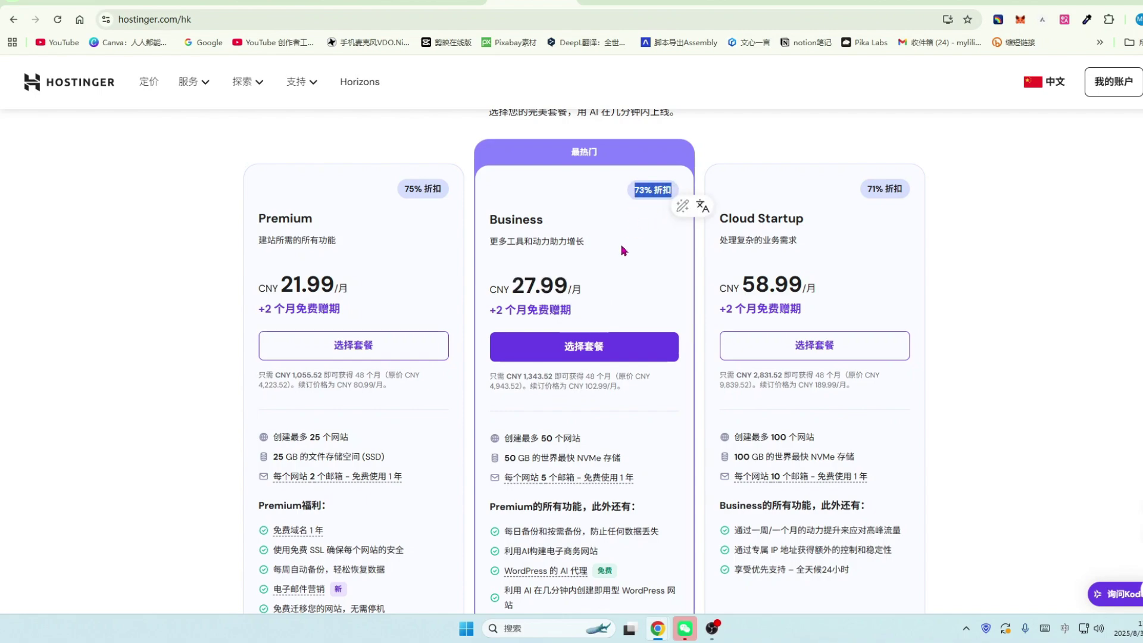
Open the page with all plan features and highlight the Business plan's website limit and storage allowance
{"action": "scroll", "coordinate": [623, 250], "scroll_direction": "down", "scroll_amount": 2}
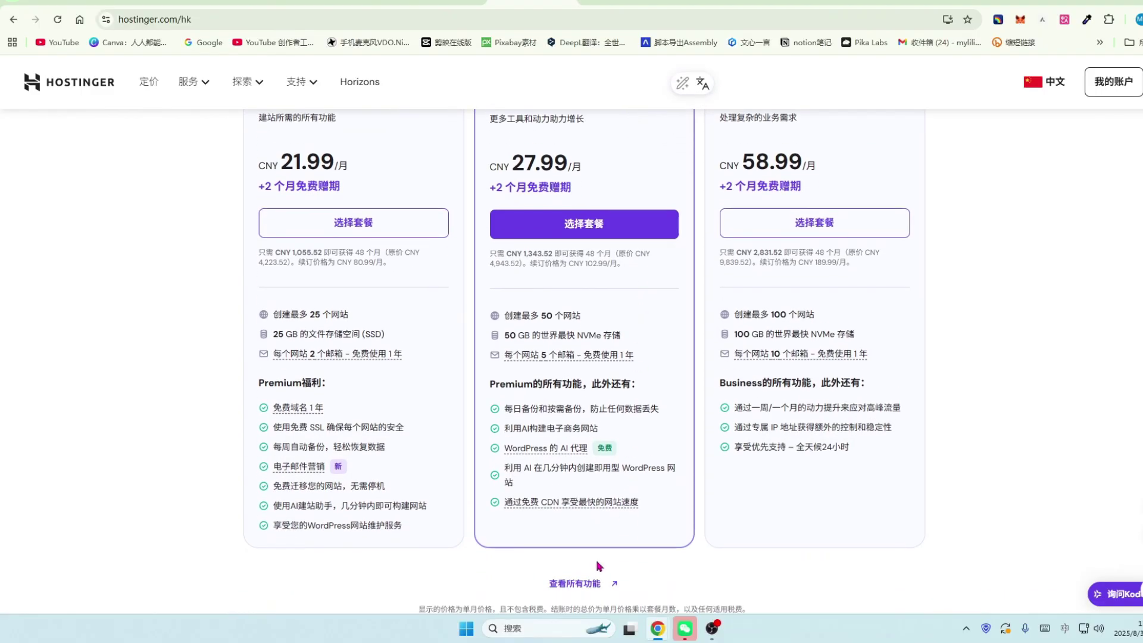
{"action": "left_click", "coordinate": [563, 592]}
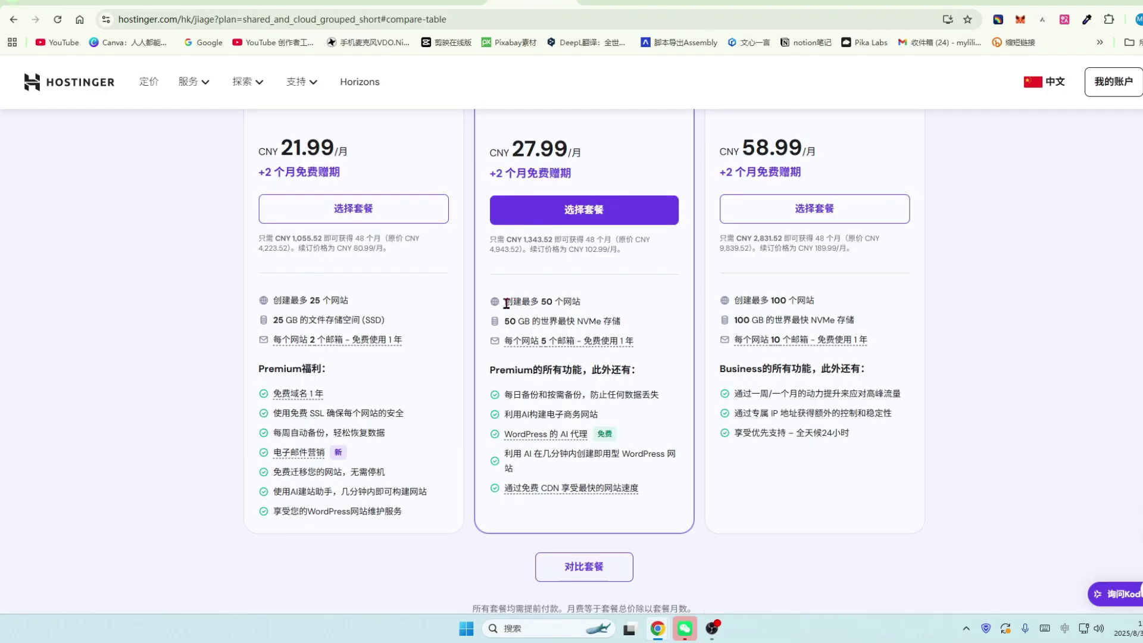
{"action": "left_click_drag", "start_coordinate": [506, 304], "coordinate": [578, 302]}
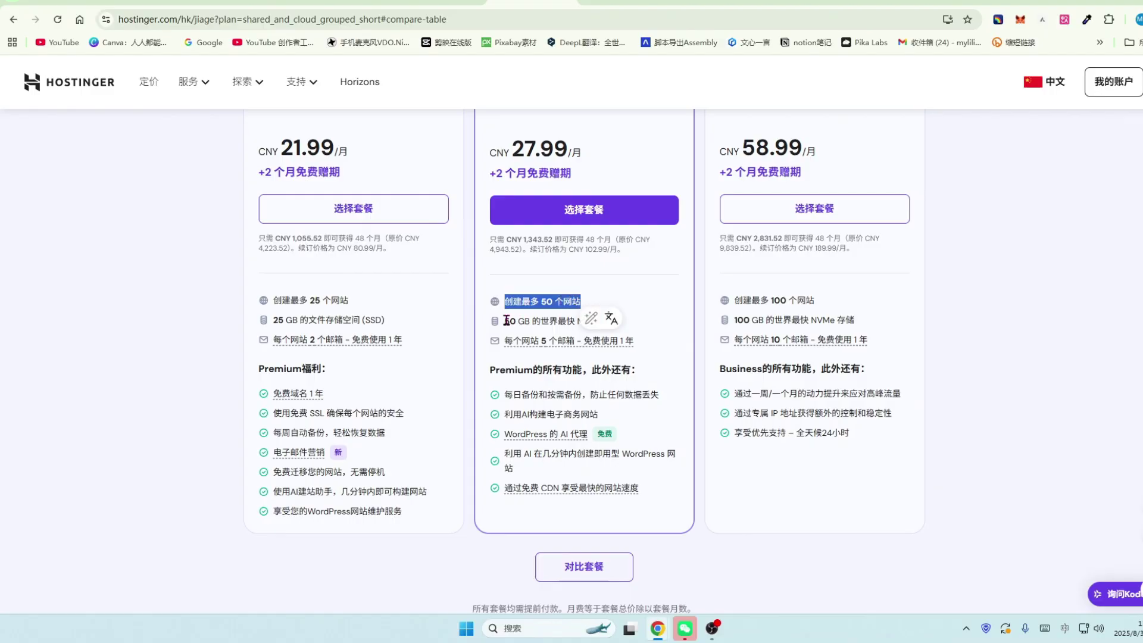
{"action": "left_click_drag", "start_coordinate": [505, 321], "coordinate": [626, 322]}
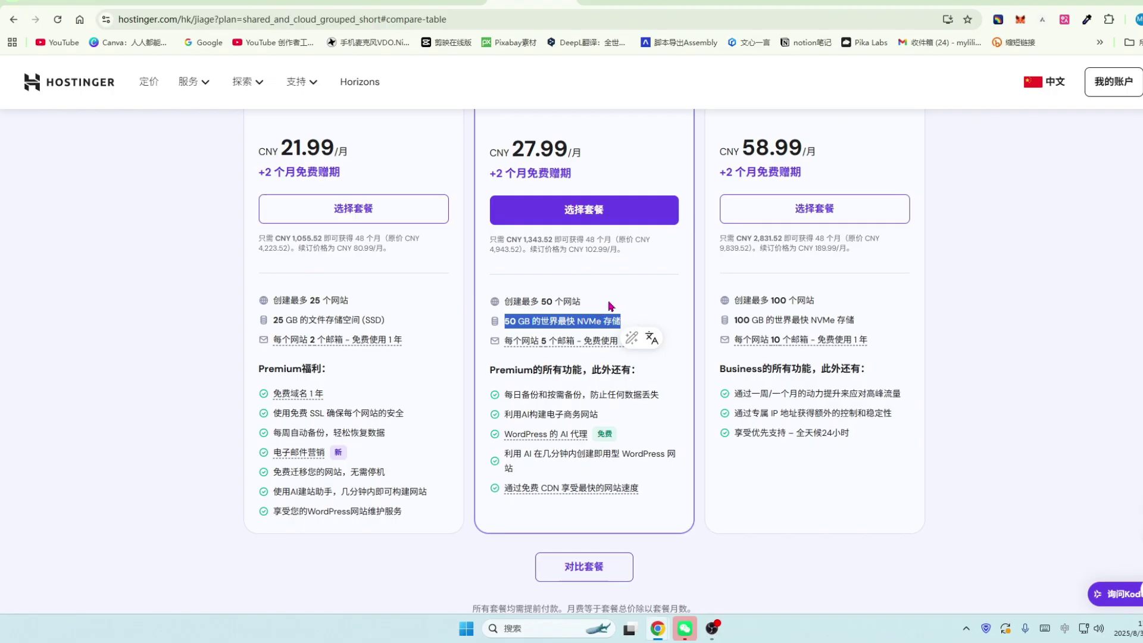
Highlight the storage types of the two cheaper plans: NVMe for Business and SSD for Premium
{"action": "left_click", "coordinate": [568, 321]}
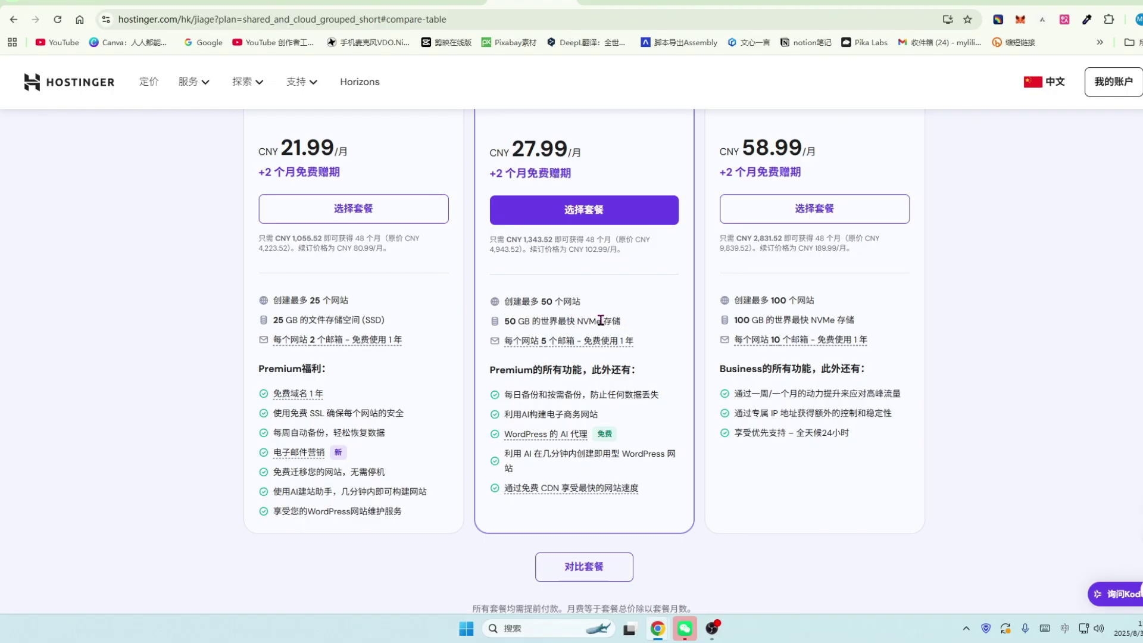
{"action": "left_click_drag", "start_coordinate": [577, 321], "coordinate": [602, 320]}
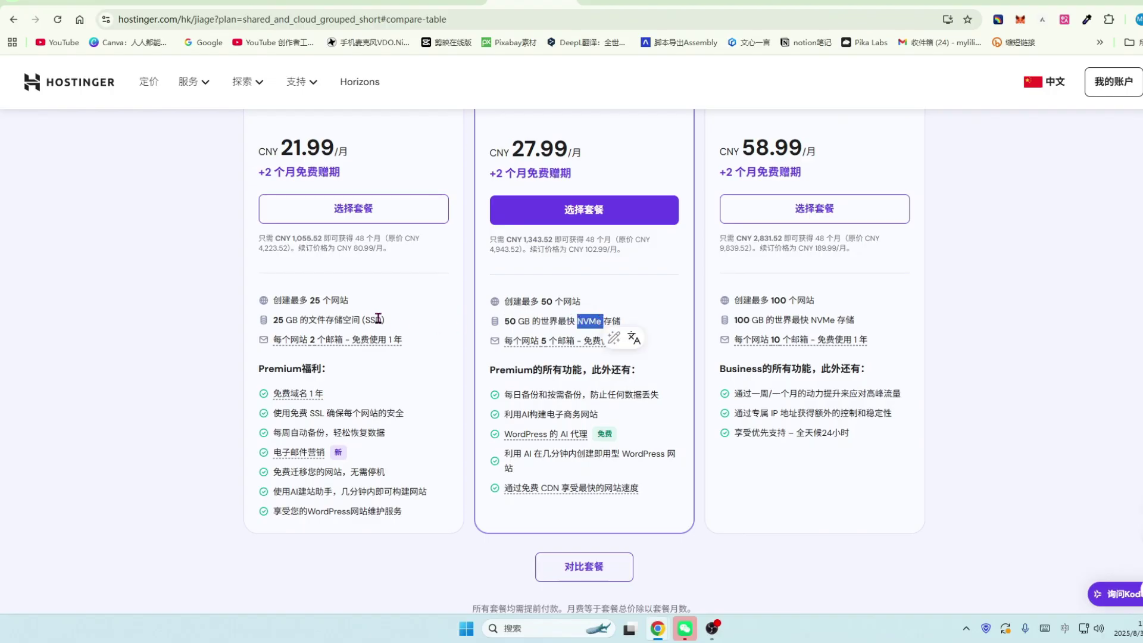
{"action": "left_click_drag", "start_coordinate": [365, 320], "coordinate": [391, 322]}
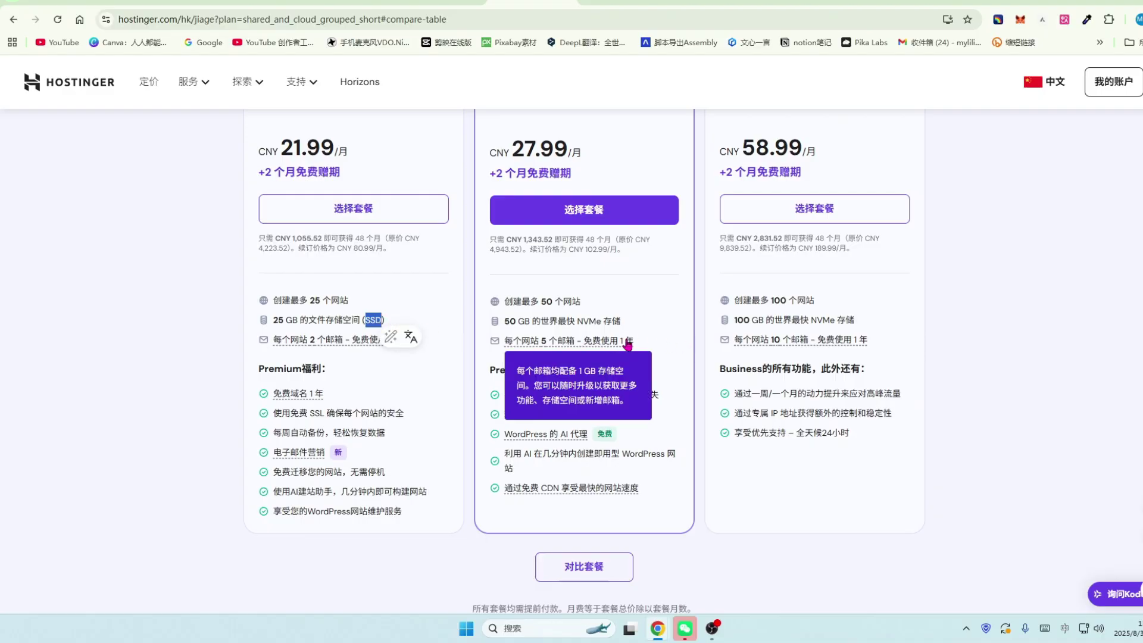
View the note on the Business plan's free mailboxes and highlight its daily and on-demand backup feature
{"action": "scroll", "coordinate": [647, 325], "scroll_direction": "up", "scroll_amount": 1}
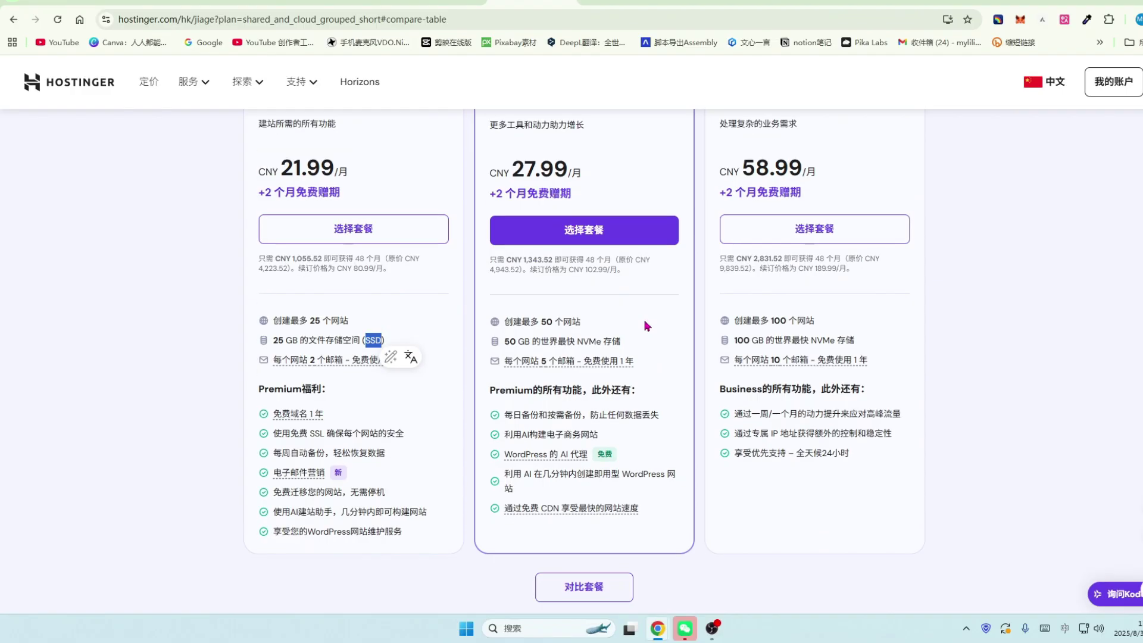
{"action": "scroll", "coordinate": [647, 325], "scroll_direction": "down", "scroll_amount": 2}
{"action": "mouse_move", "coordinate": [548, 324]}
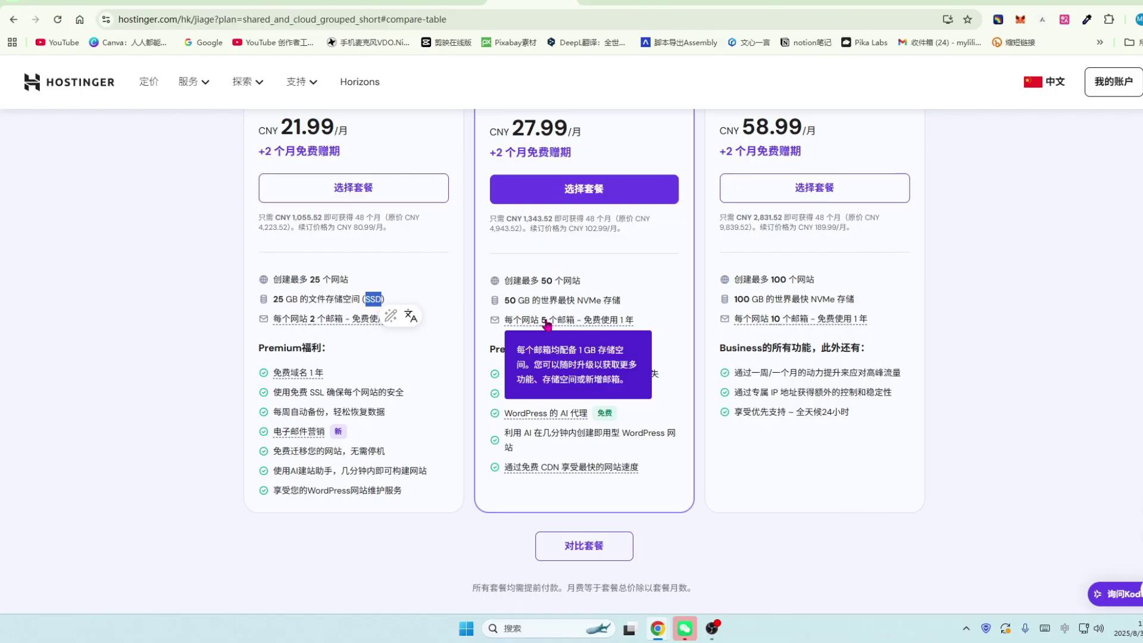
{"action": "left_click_drag", "start_coordinate": [505, 374], "coordinate": [664, 379]}
Highlight the Cloud Startup plan's monthly price
{"action": "scroll", "coordinate": [881, 210], "scroll_direction": "up", "scroll_amount": 2}
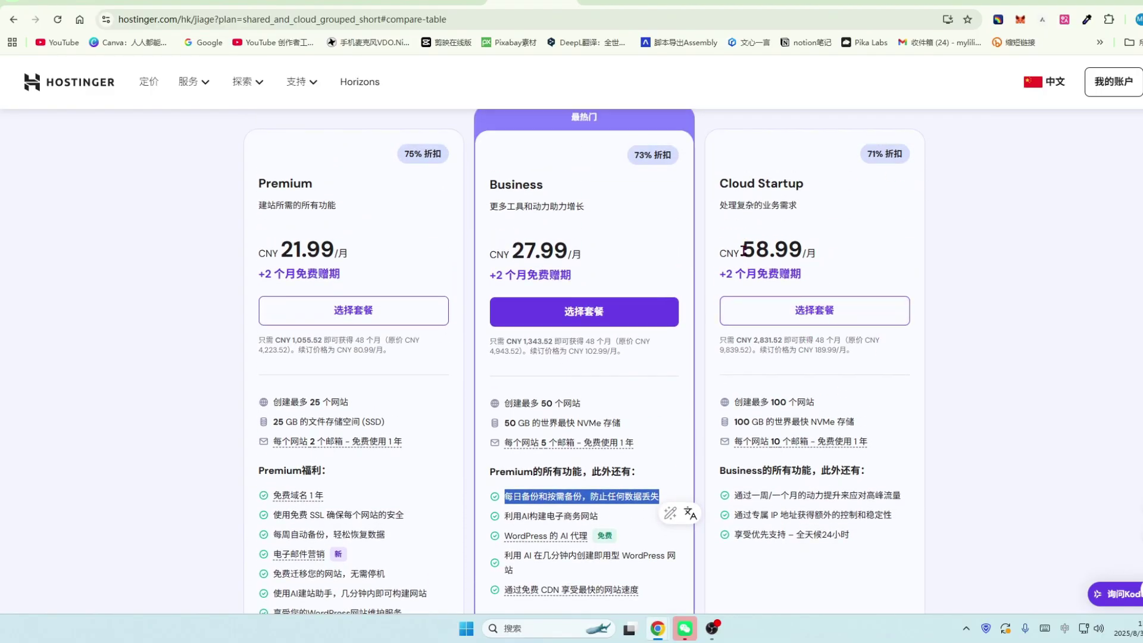
{"action": "left_click_drag", "start_coordinate": [741, 251], "coordinate": [823, 250]}
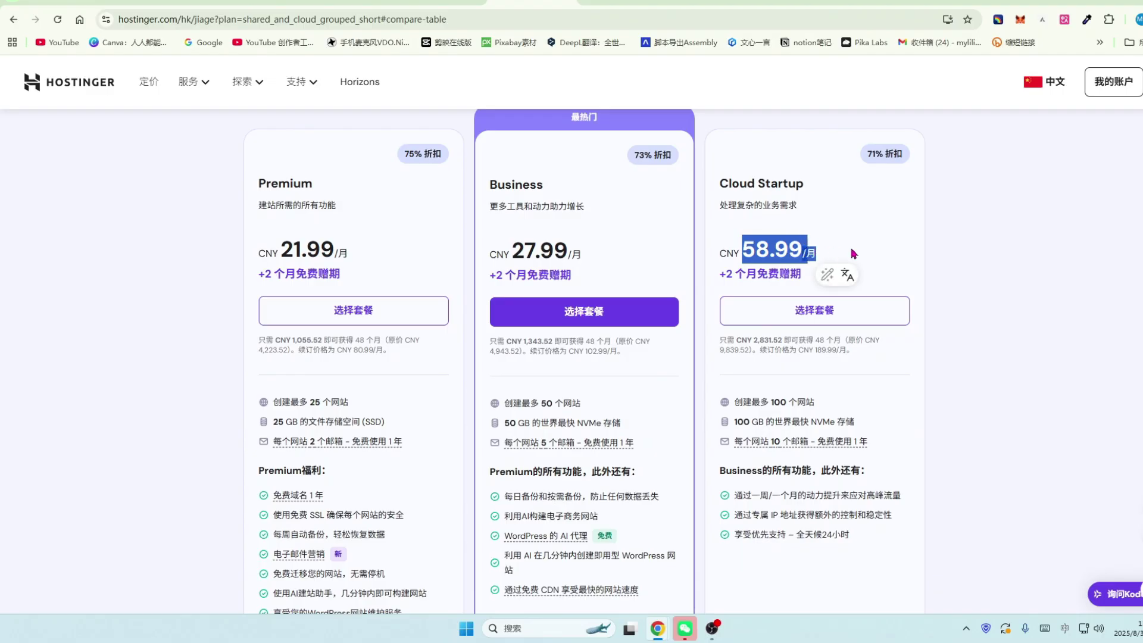
{"action": "left_click", "coordinate": [830, 246]}
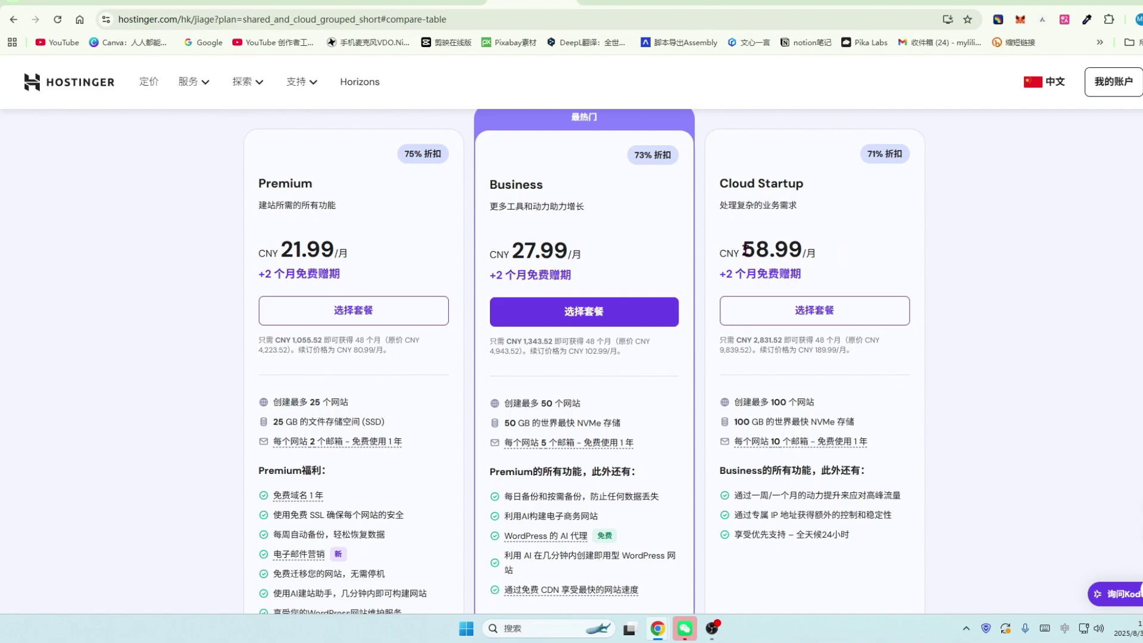
{"action": "left_click_drag", "start_coordinate": [743, 250], "coordinate": [816, 250]}
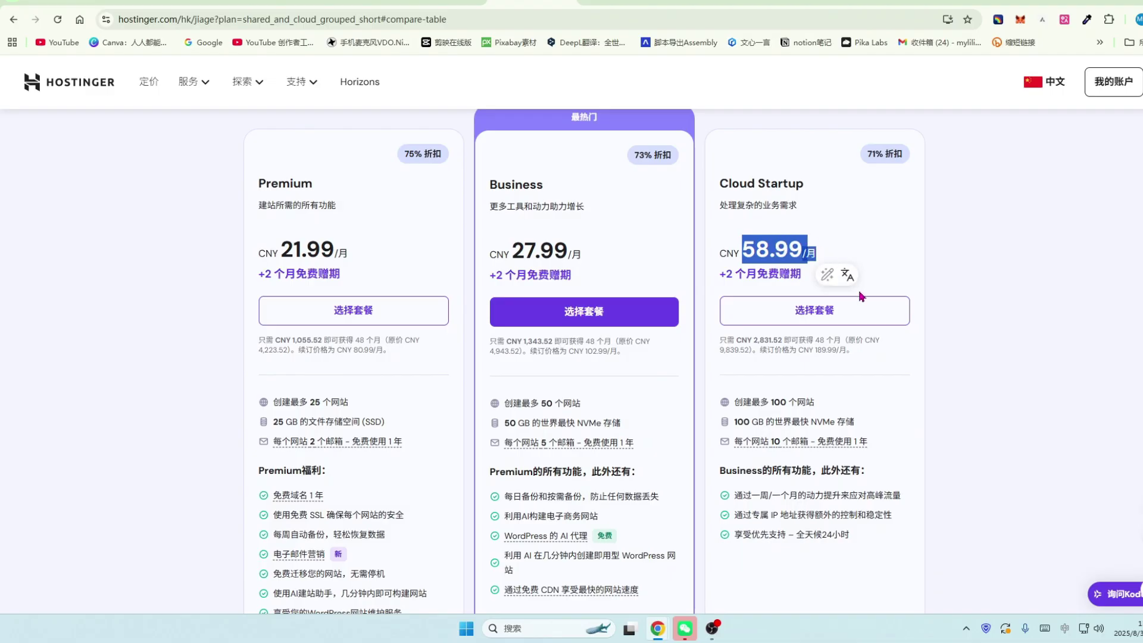
Highlight Cloud Startup's IP address feature, website limit, NVMe storage and 24-hour support in its feature list
{"action": "scroll", "coordinate": [863, 300], "scroll_direction": "down", "scroll_amount": 1}
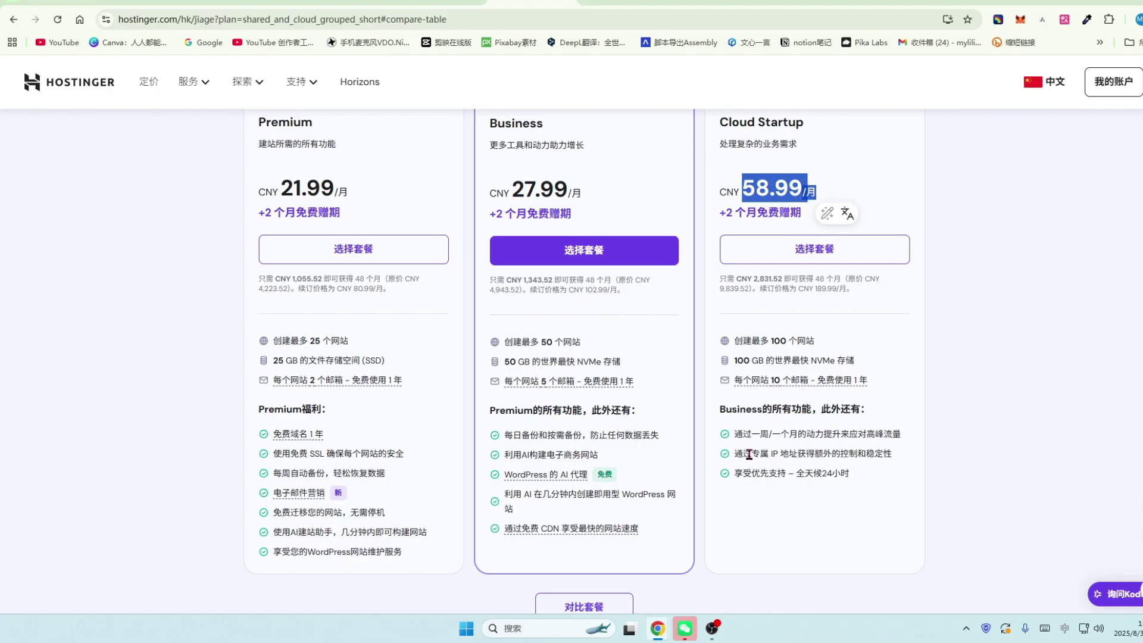
{"action": "left_click_drag", "start_coordinate": [769, 453], "coordinate": [801, 456]}
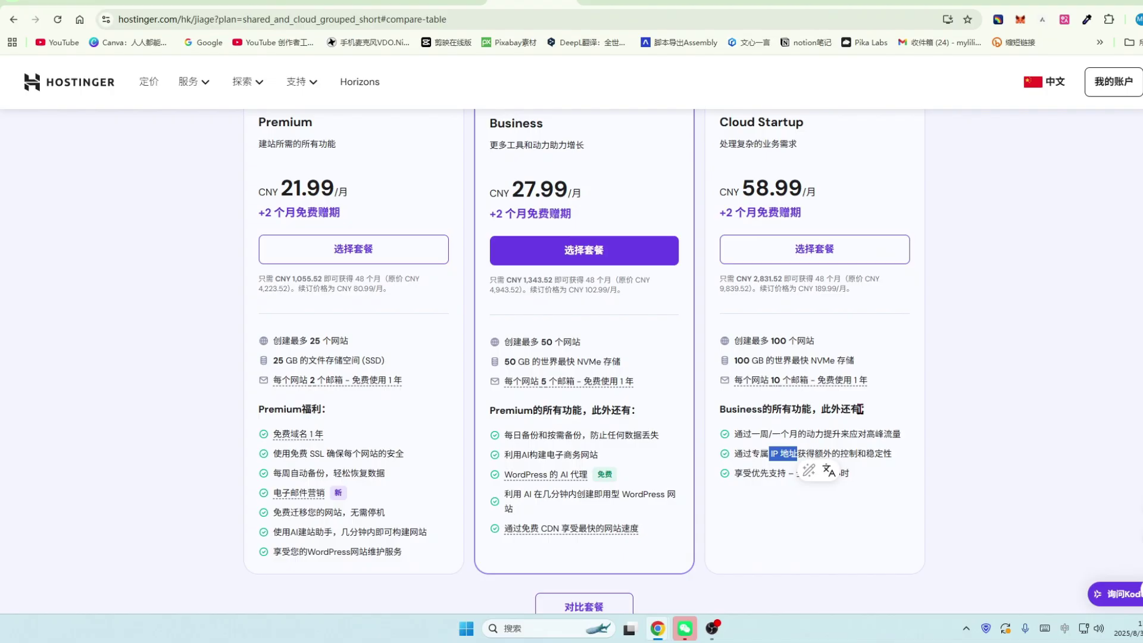
{"action": "left_click_drag", "start_coordinate": [756, 320], "coordinate": [833, 319]}
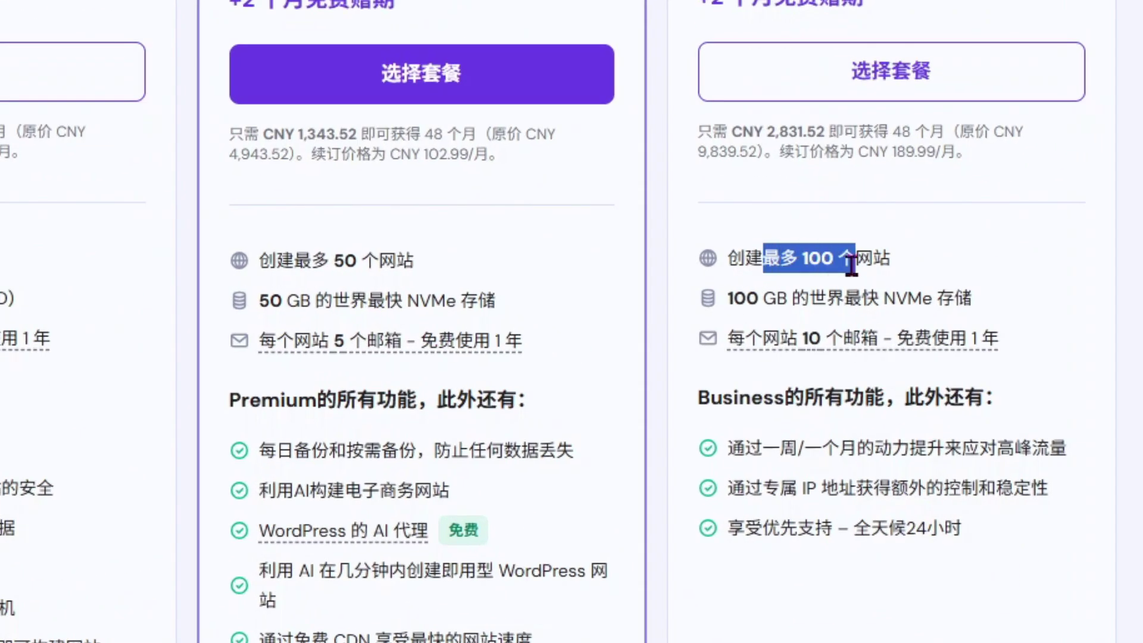
{"action": "left_click_drag", "start_coordinate": [732, 297], "coordinate": [992, 298]}
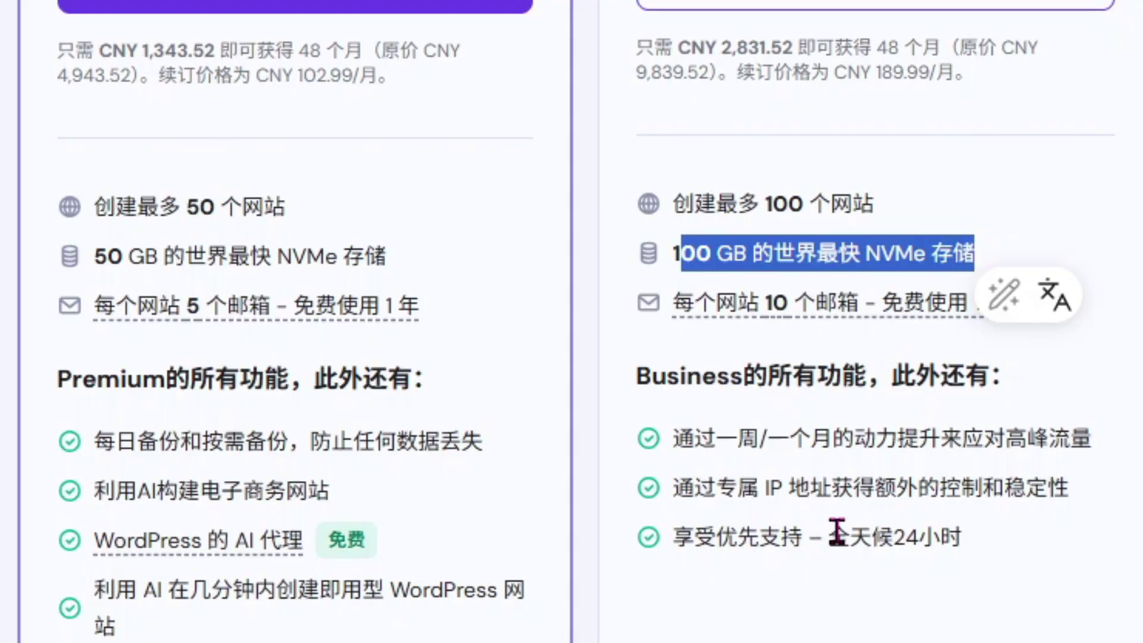
{"action": "left_click_drag", "start_coordinate": [829, 539], "coordinate": [967, 540]}
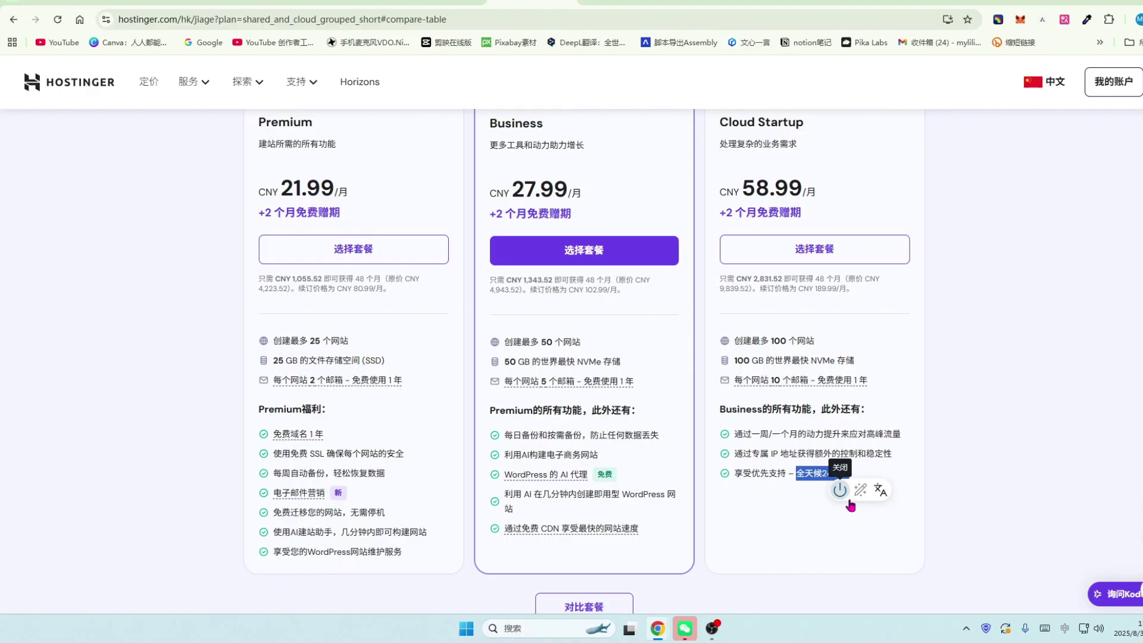
Choose the Cloud Startup plan and highlight the cart banner's offer of two free hosting months with a 48-month package
{"action": "scroll", "coordinate": [849, 505], "scroll_direction": "up", "scroll_amount": 1}
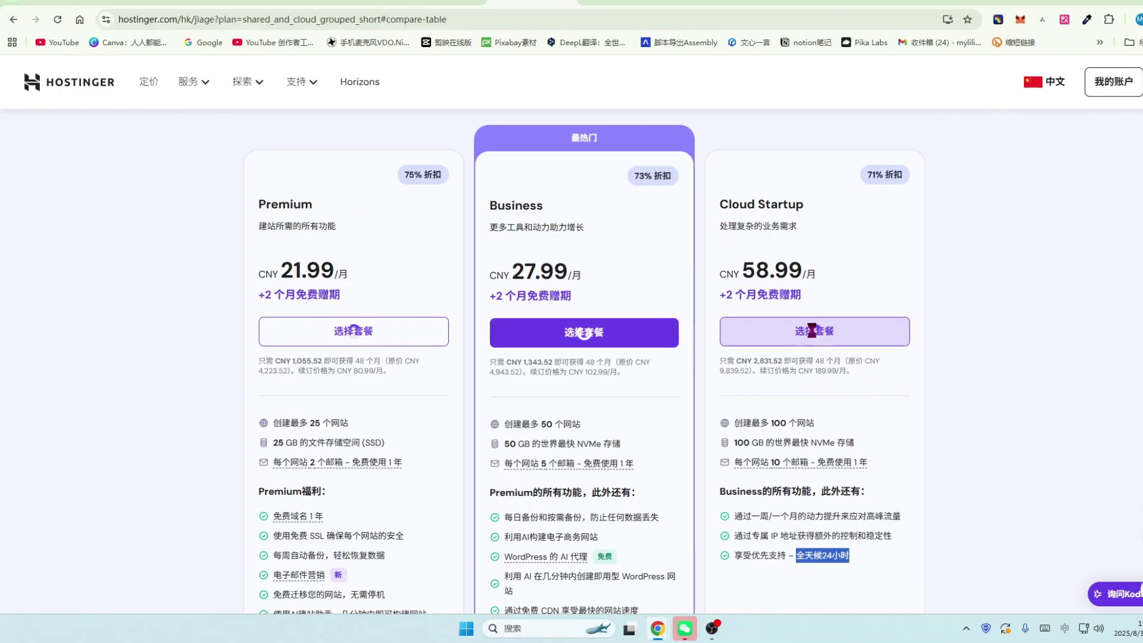
{"action": "left_click", "coordinate": [742, 332]}
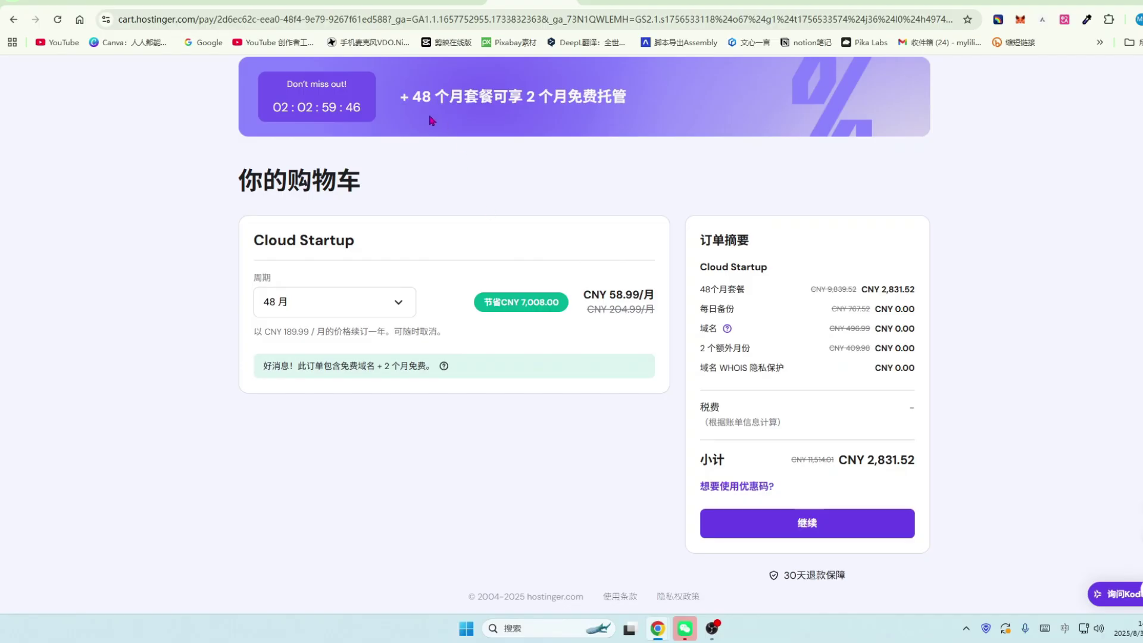
{"action": "left_click_drag", "start_coordinate": [397, 100], "coordinate": [630, 99]}
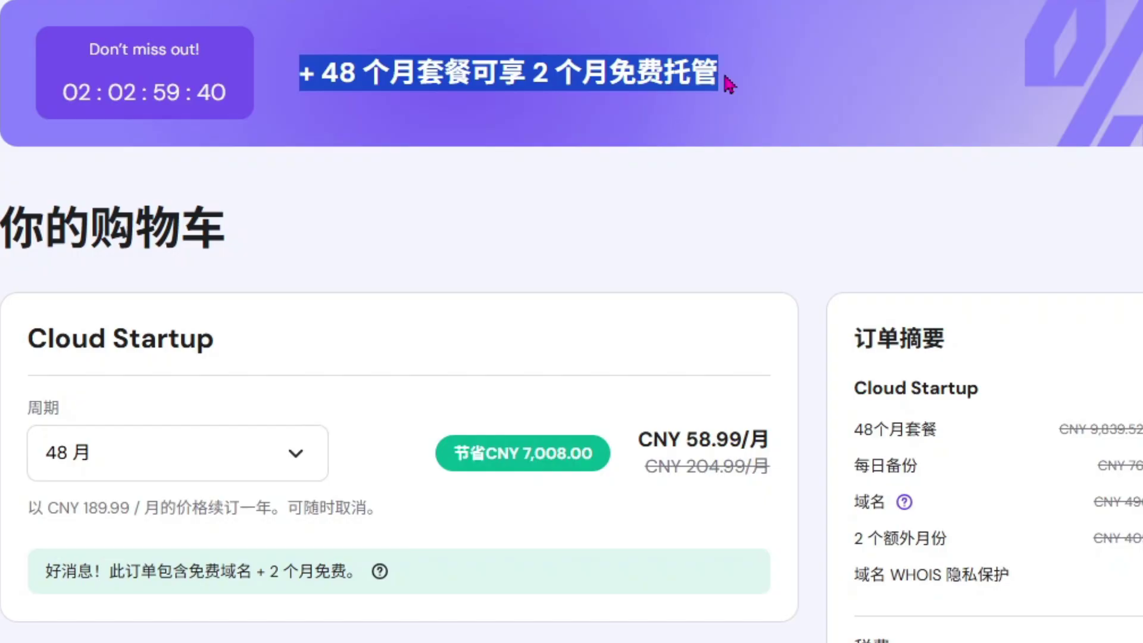
{"action": "left_click_drag", "start_coordinate": [729, 85], "coordinate": [726, 89]}
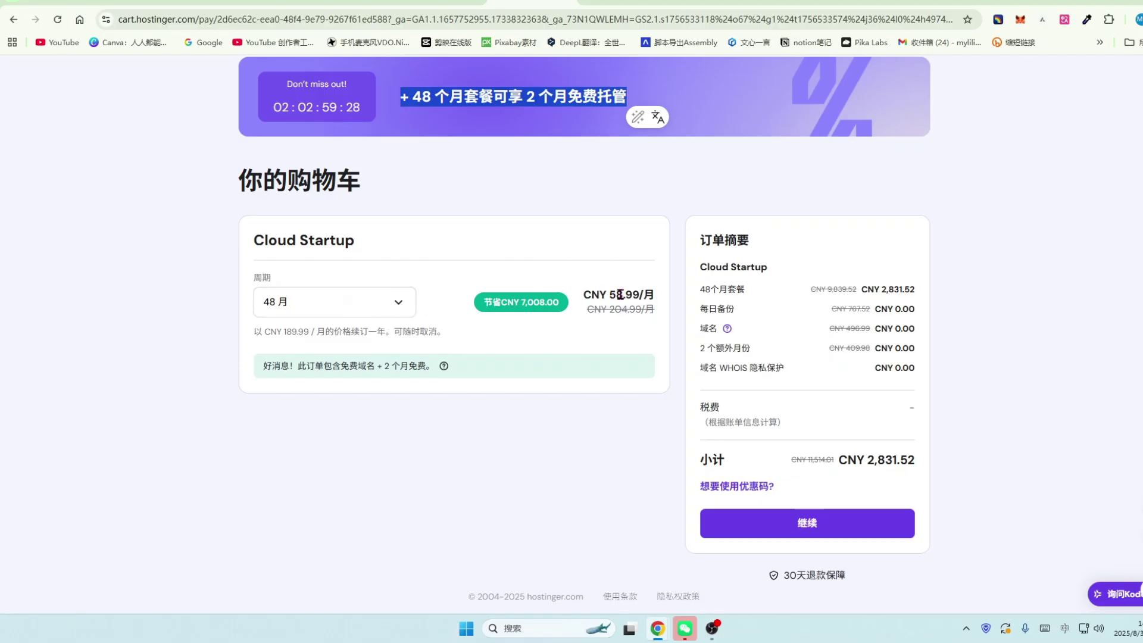
Set the Cloud Startup billing period to 12 months and highlight its monthly price
{"action": "left_click", "coordinate": [289, 301]}
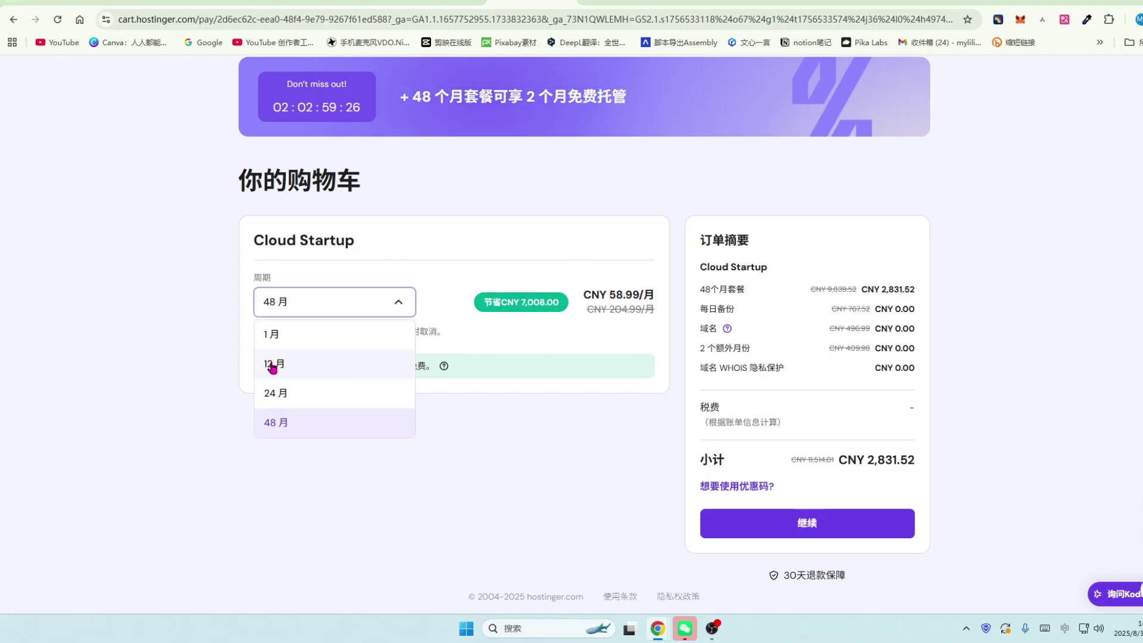
{"action": "left_click", "coordinate": [272, 365]}
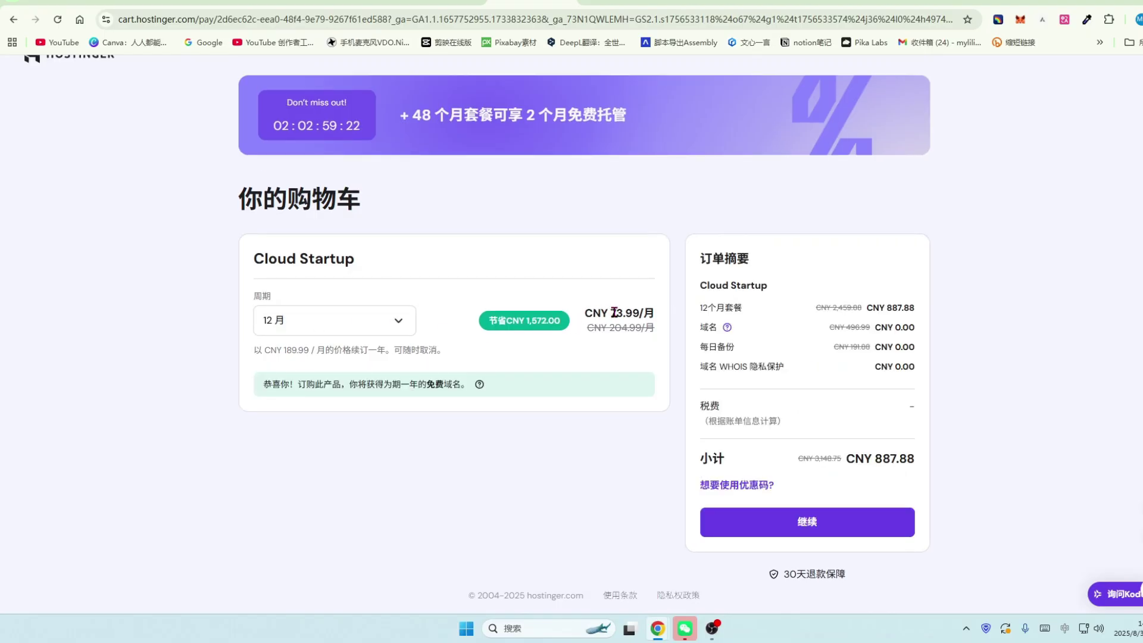
{"action": "left_click_drag", "start_coordinate": [612, 313], "coordinate": [638, 313]}
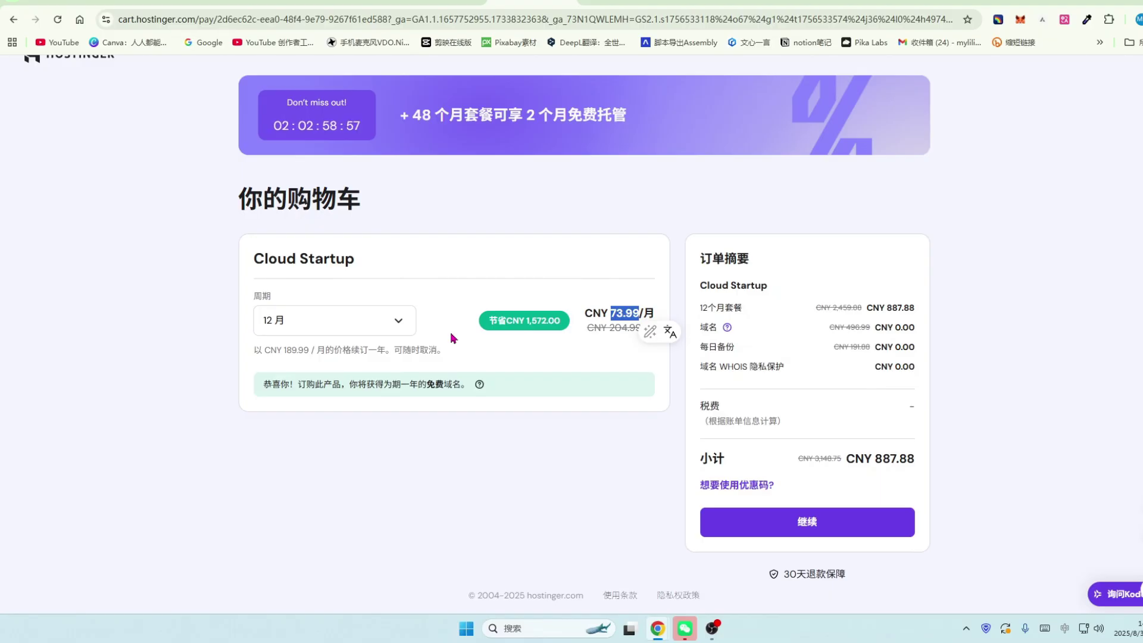
Look over the Google search results for "hat" up to the start of the page, and return to the Hostinger cart
{"action": "left_click", "coordinate": [901, 2]}
{"action": "scroll", "coordinate": [361, 264], "scroll_direction": "up", "scroll_amount": 1}
{"action": "scroll", "coordinate": [361, 264], "scroll_direction": "up", "scroll_amount": 8}
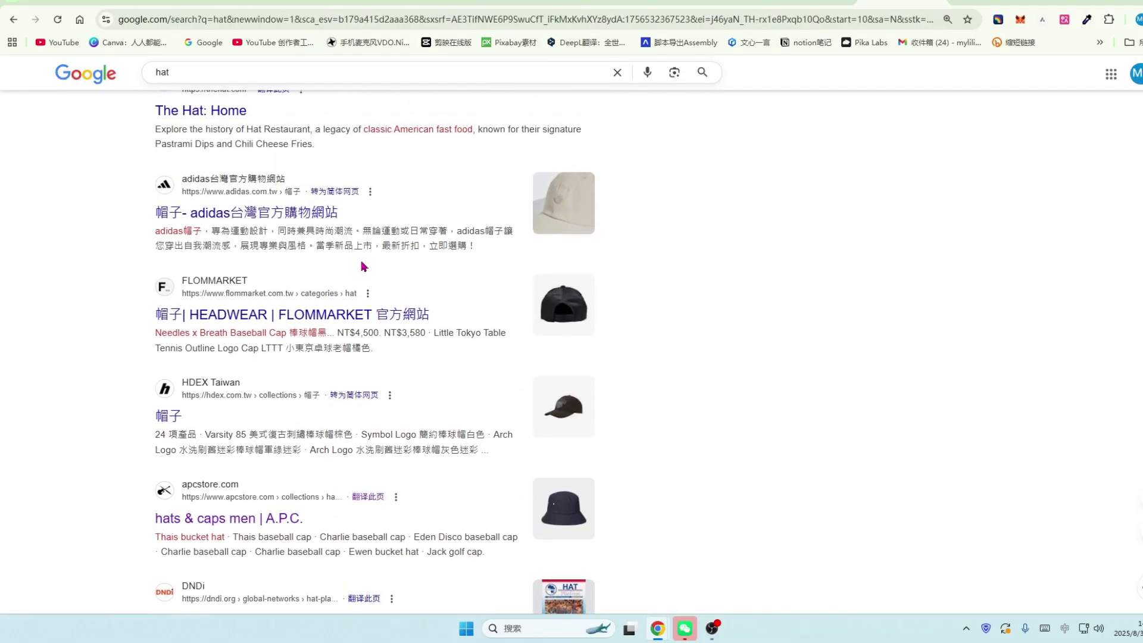
{"action": "scroll", "coordinate": [385, 285], "scroll_direction": "up", "scroll_amount": 1}
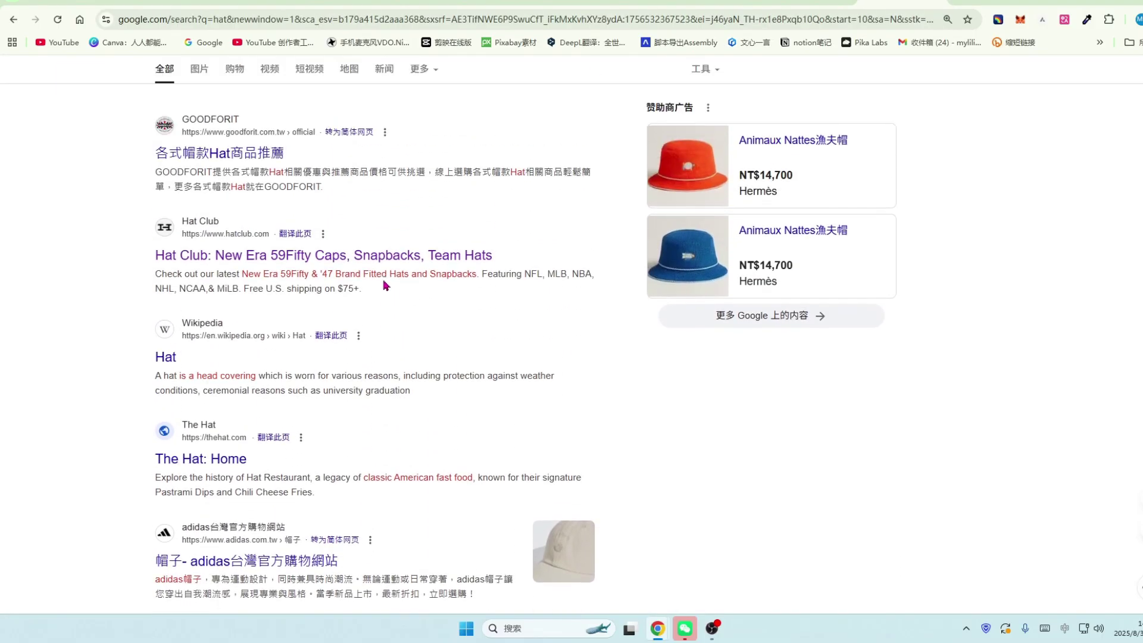
{"action": "scroll", "coordinate": [385, 285], "scroll_direction": "up", "scroll_amount": 1}
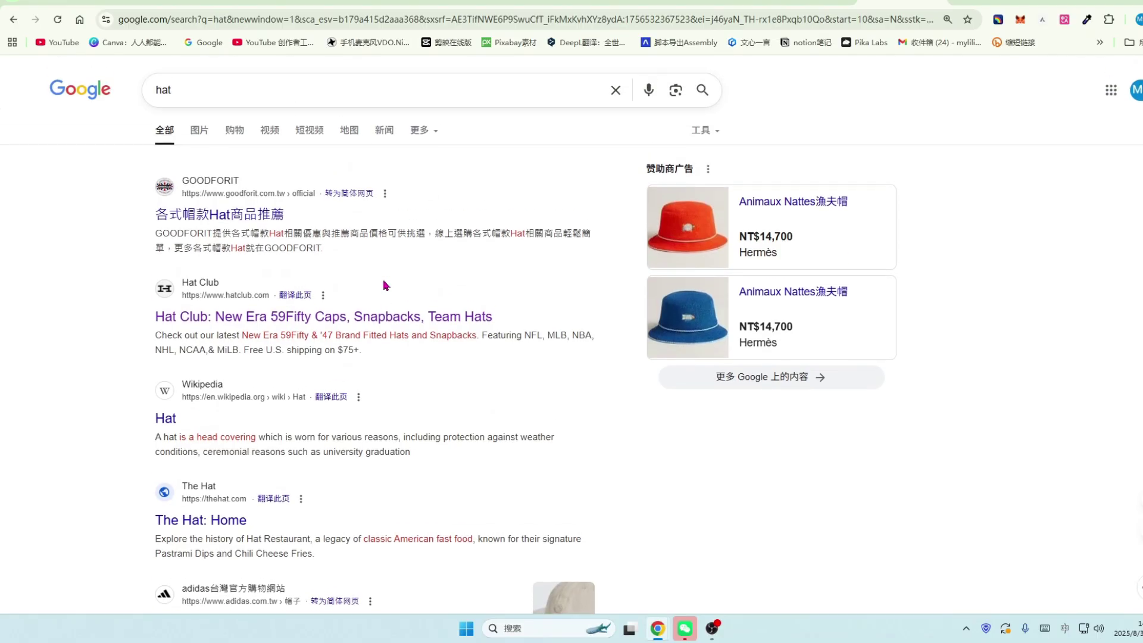
{"action": "key", "text": "ctrl+shift+Tab"}
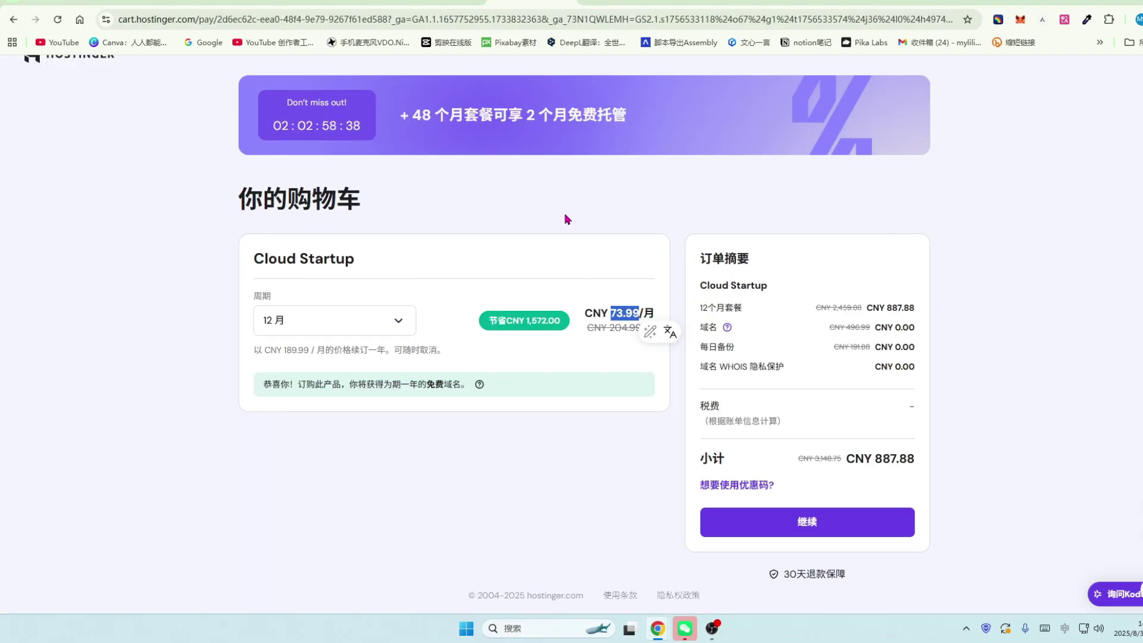
Set the Cloud Startup billing period to 48 months and highlight the note about the included free domain
{"action": "left_click", "coordinate": [398, 320]}
{"action": "left_click", "coordinate": [286, 439]}
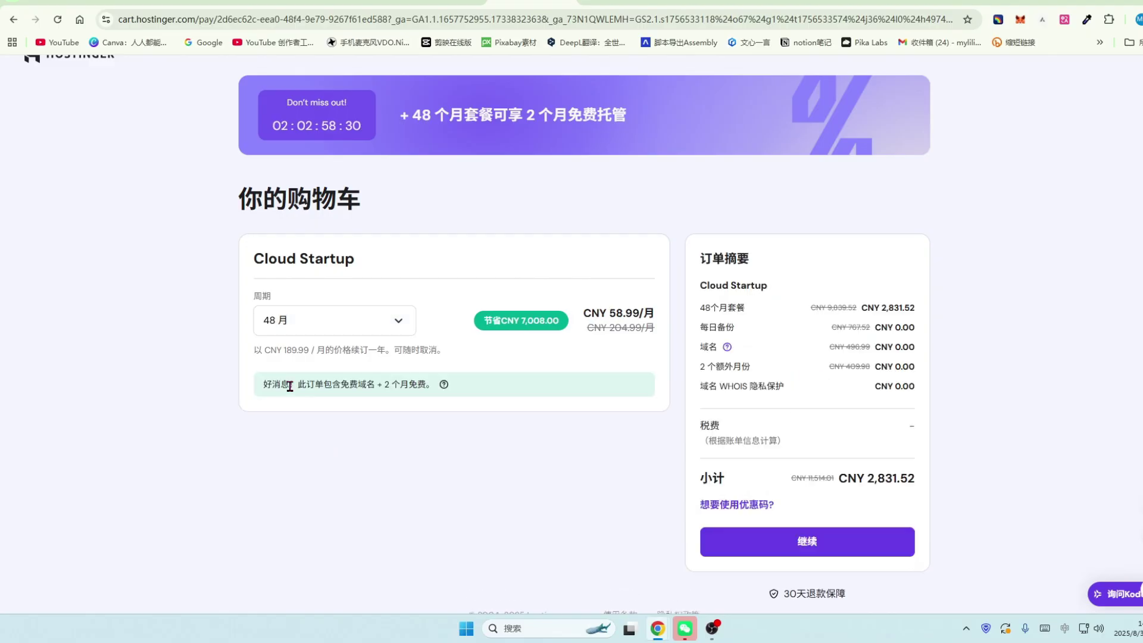
{"action": "left_click_drag", "start_coordinate": [298, 384], "coordinate": [372, 383]}
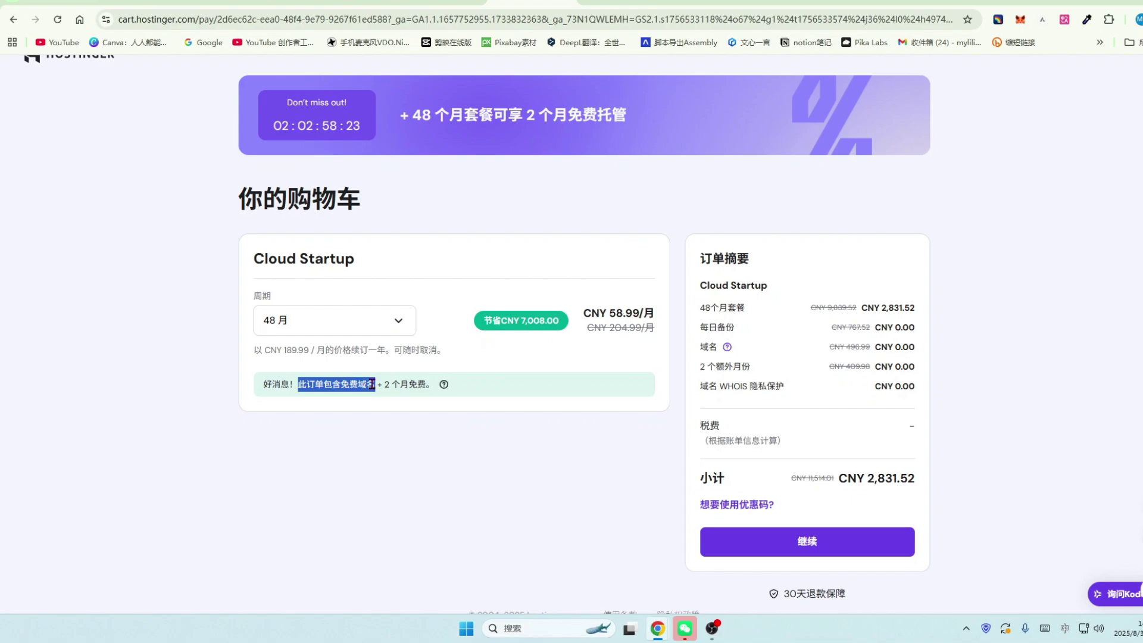
{"action": "left_click_drag", "start_coordinate": [372, 383], "coordinate": [373, 384]}
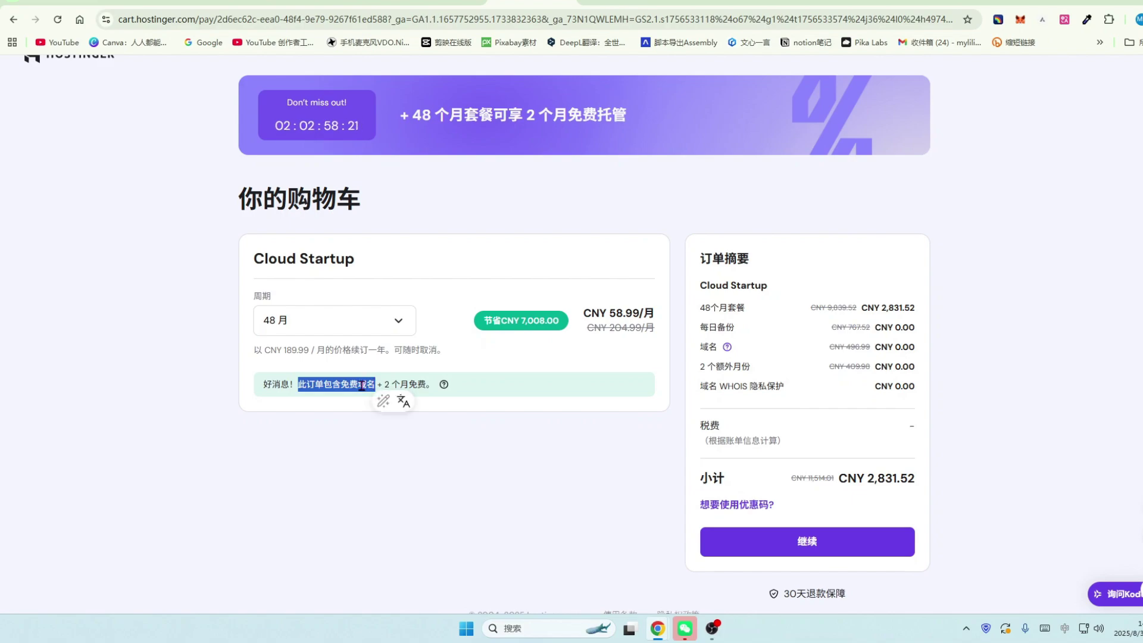
{"action": "left_click", "coordinate": [301, 384]}
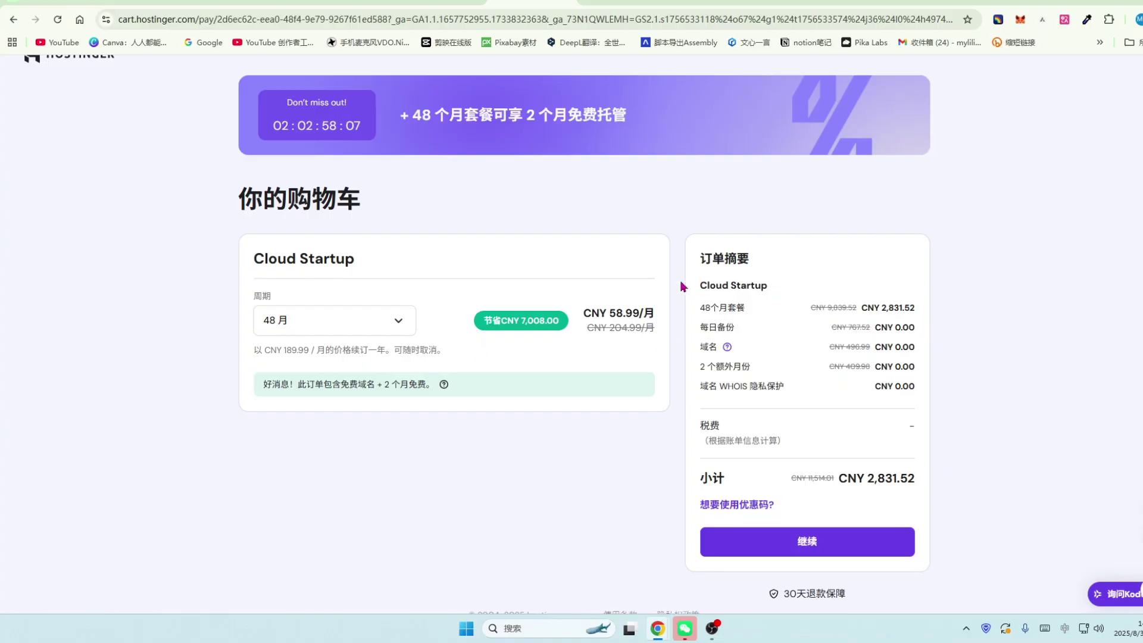
Highlight the 30-day refund guarantee and the domain WHOIS privacy protection item in the order summary
{"action": "scroll", "coordinate": [669, 291], "scroll_direction": "down", "scroll_amount": 1}
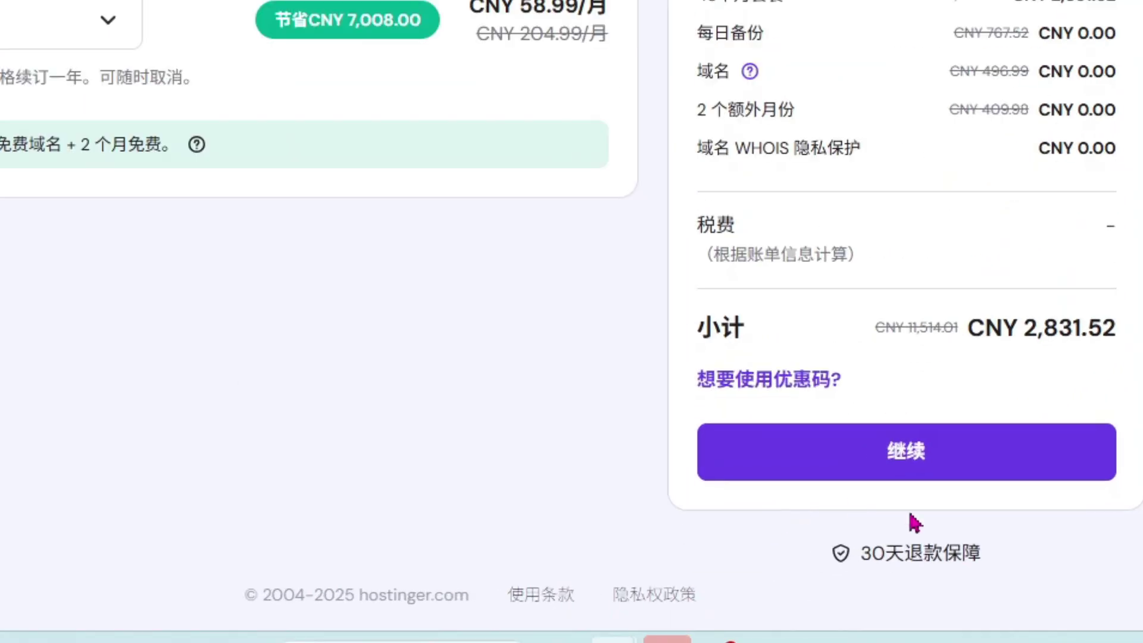
{"action": "left_click_drag", "start_coordinate": [806, 544], "coordinate": [1092, 558]}
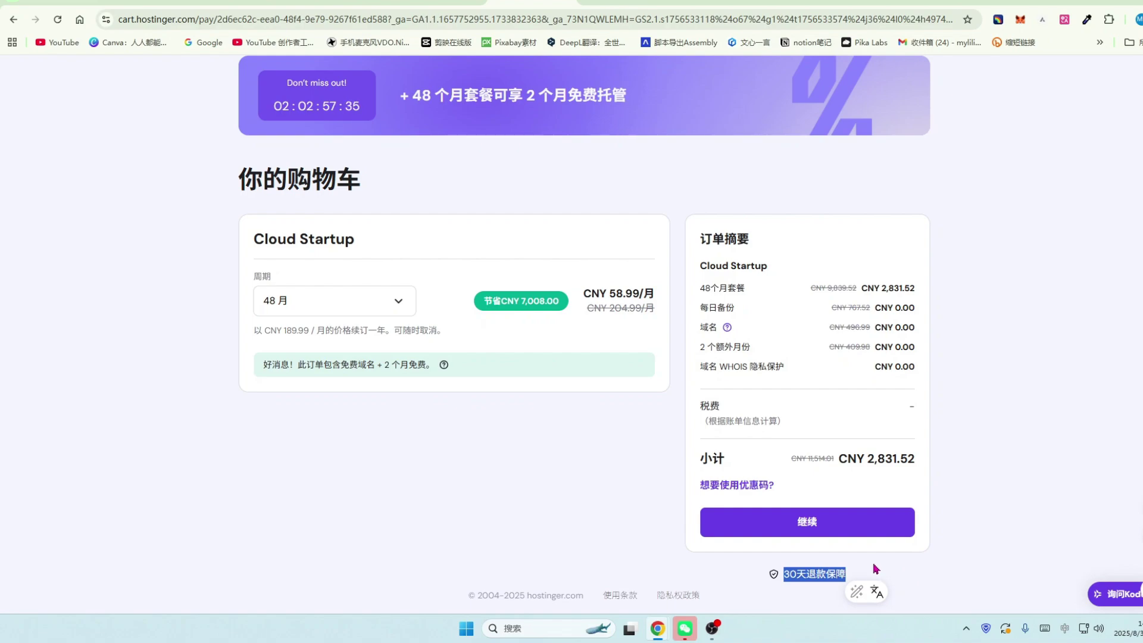
{"action": "left_click", "coordinate": [875, 567]}
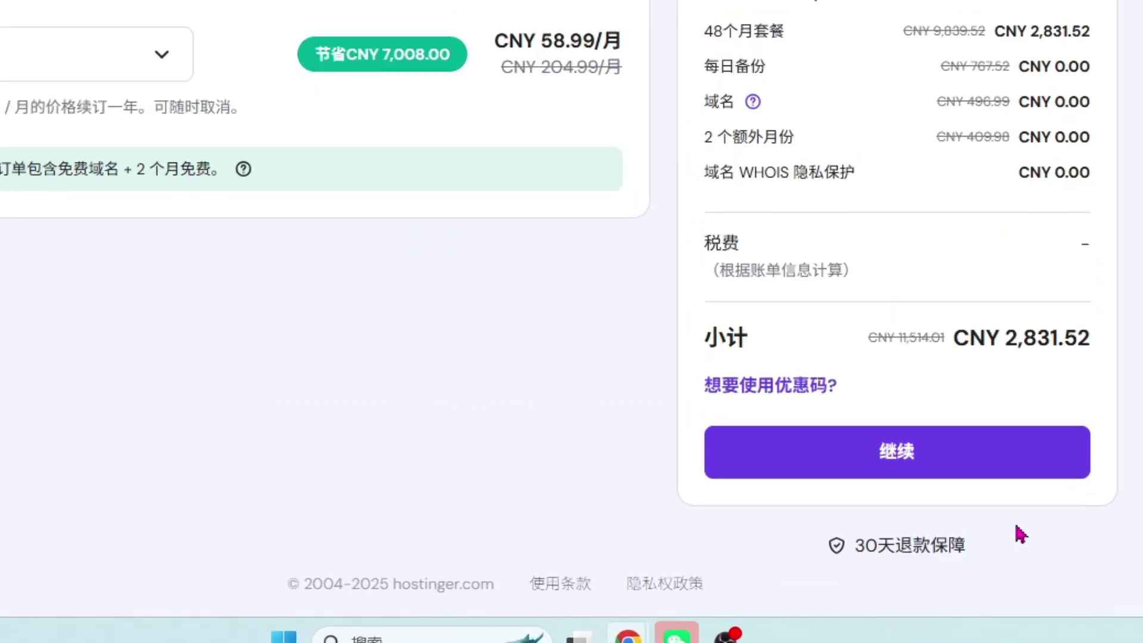
{"action": "left_click_drag", "start_coordinate": [785, 573], "coordinate": [841, 571]}
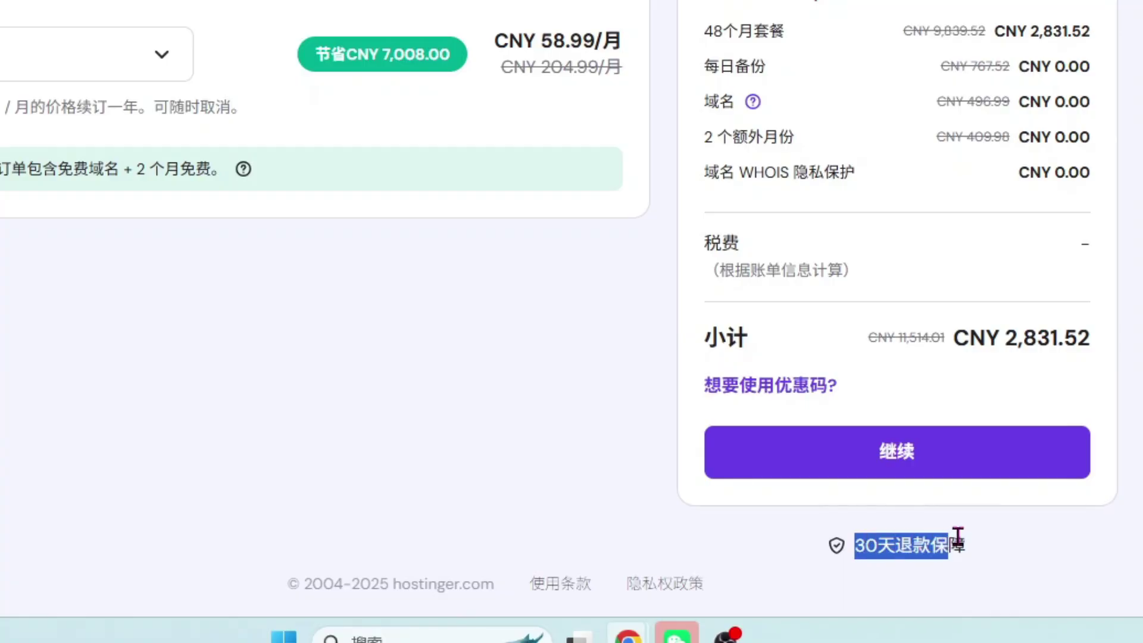
{"action": "left_click_drag", "start_coordinate": [957, 534], "coordinate": [1004, 541]}
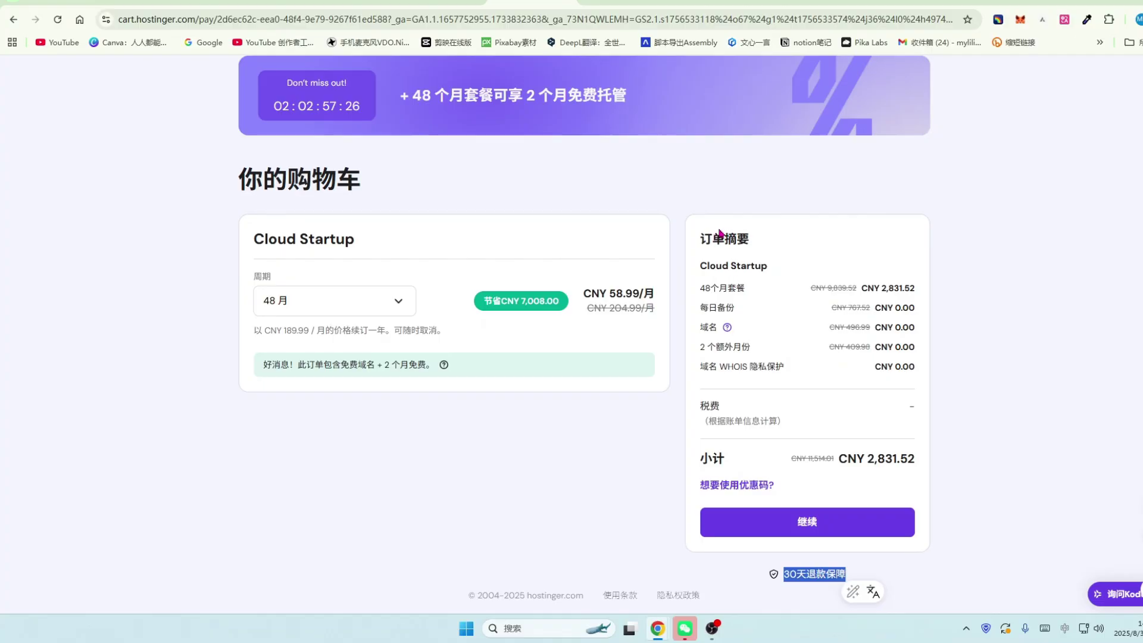
{"action": "left_click_drag", "start_coordinate": [700, 287], "coordinate": [786, 364]}
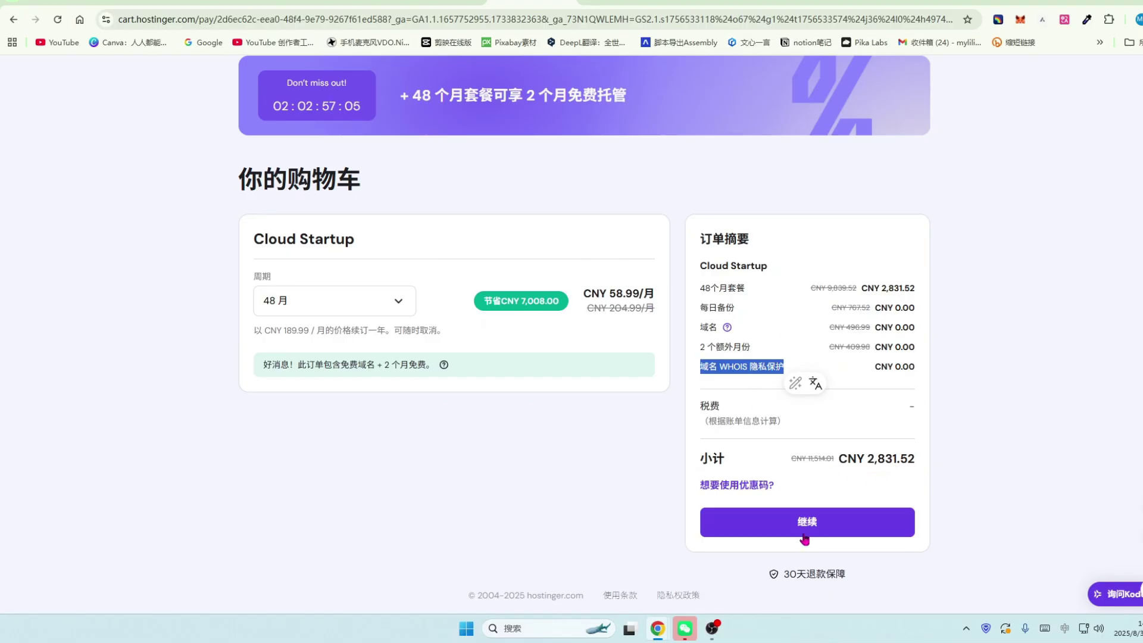
Proceed to checkout with the 48-month Cloud Startup order and submit the billing address form as filled in
{"action": "left_click", "coordinate": [804, 527]}
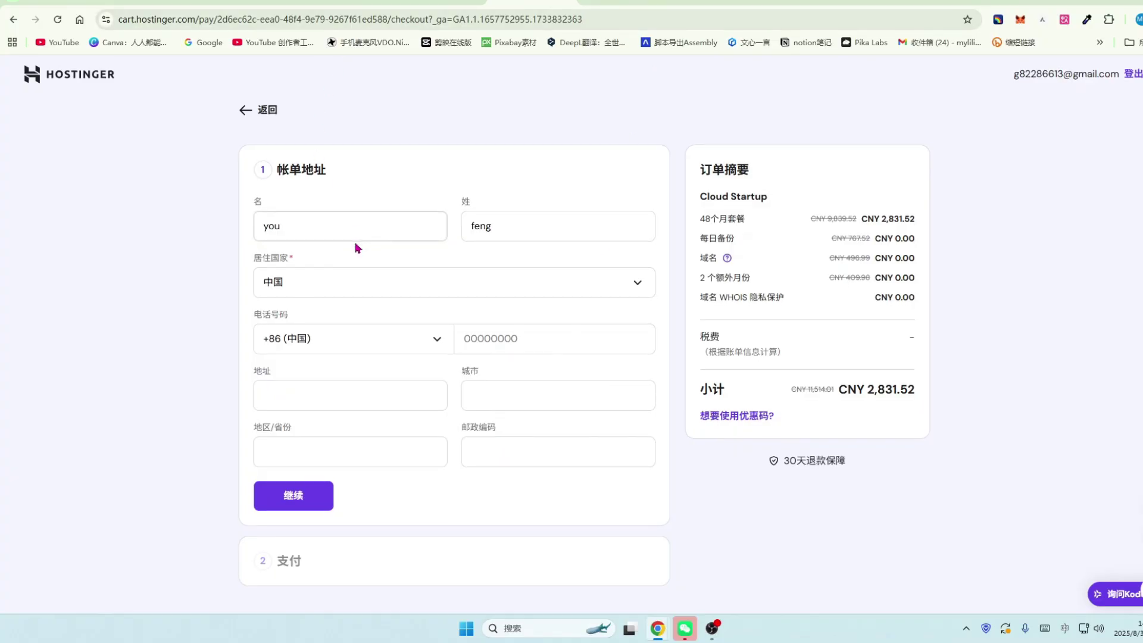
{"action": "scroll", "coordinate": [355, 250], "scroll_direction": "down", "scroll_amount": 1}
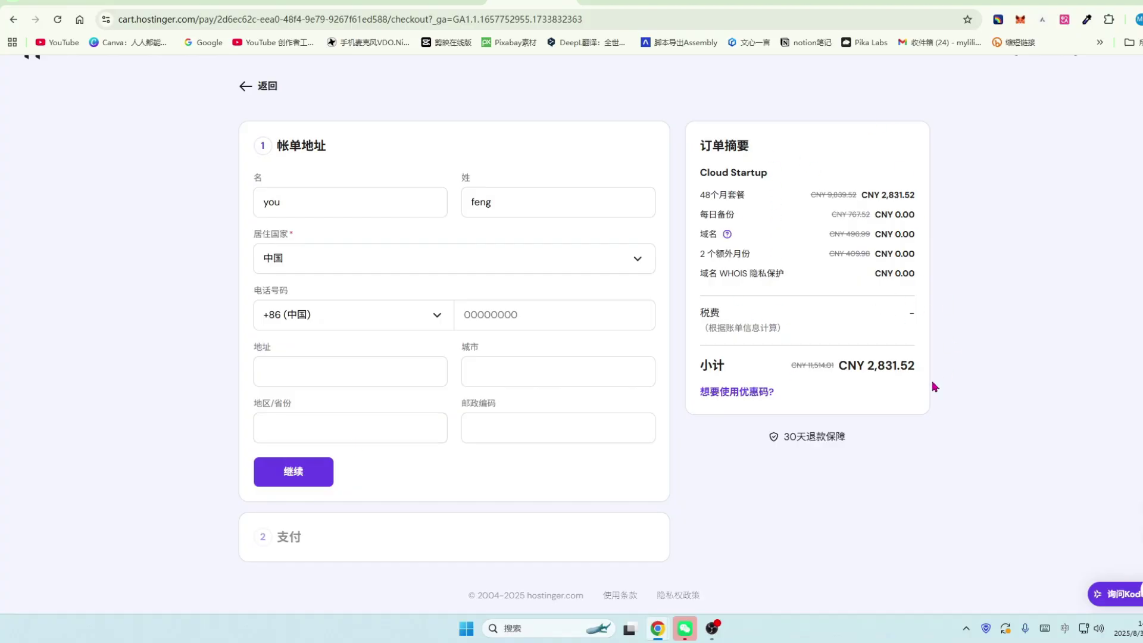
{"action": "left_click", "coordinate": [301, 469]}
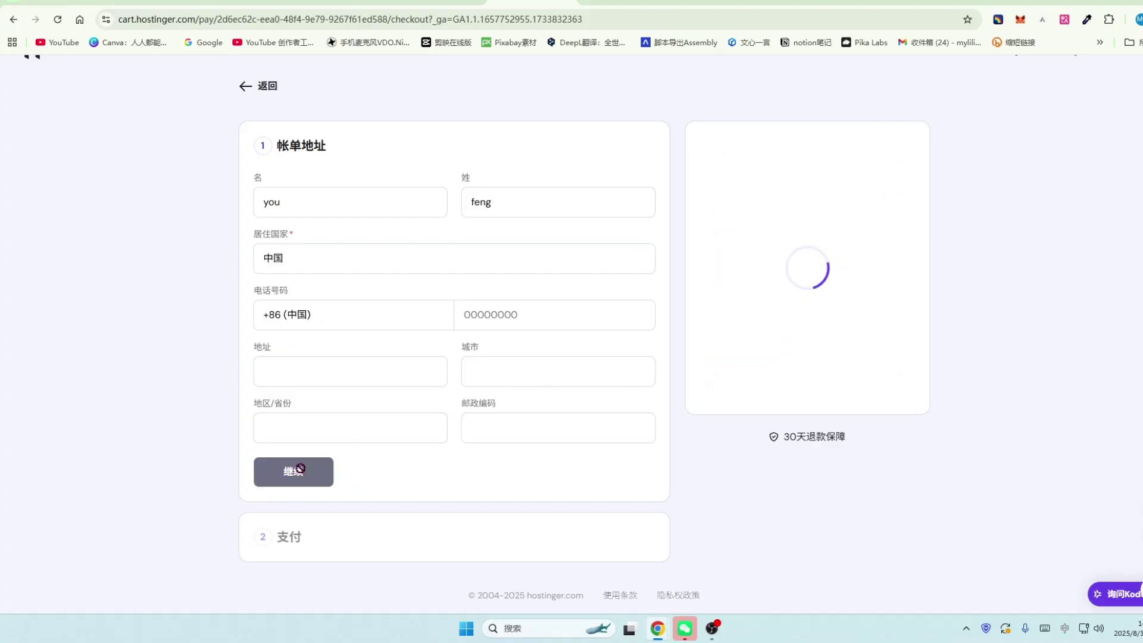
Review the available payment methods and view the details of the Coingate cryptocurrency option
{"action": "scroll", "coordinate": [499, 319], "scroll_direction": "down", "scroll_amount": 1}
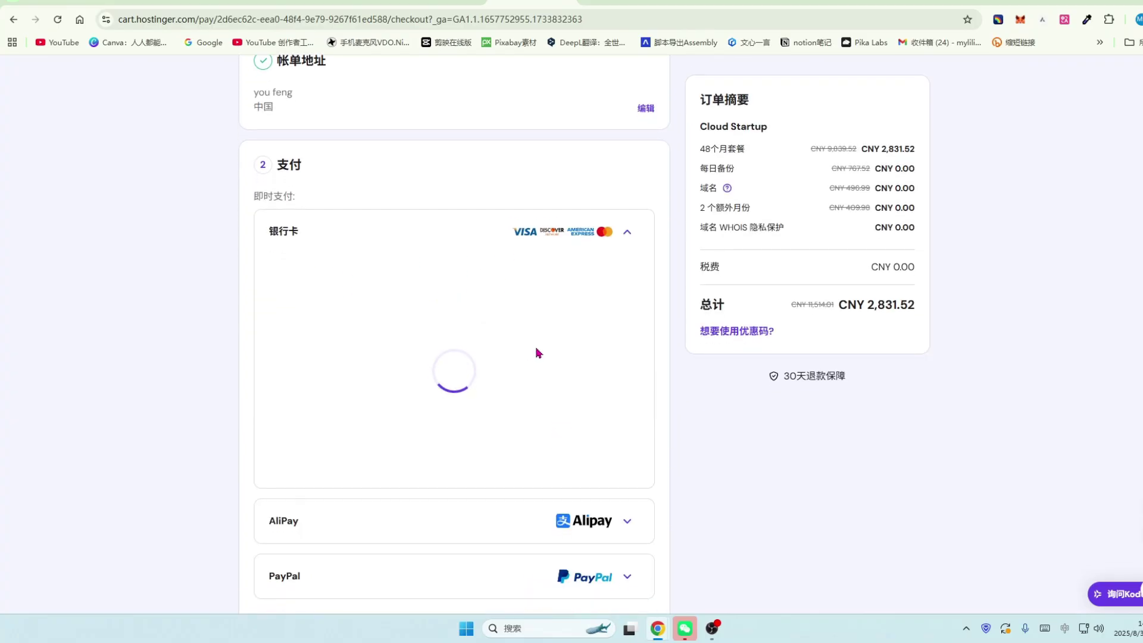
{"action": "scroll", "coordinate": [536, 354], "scroll_direction": "down", "scroll_amount": 1}
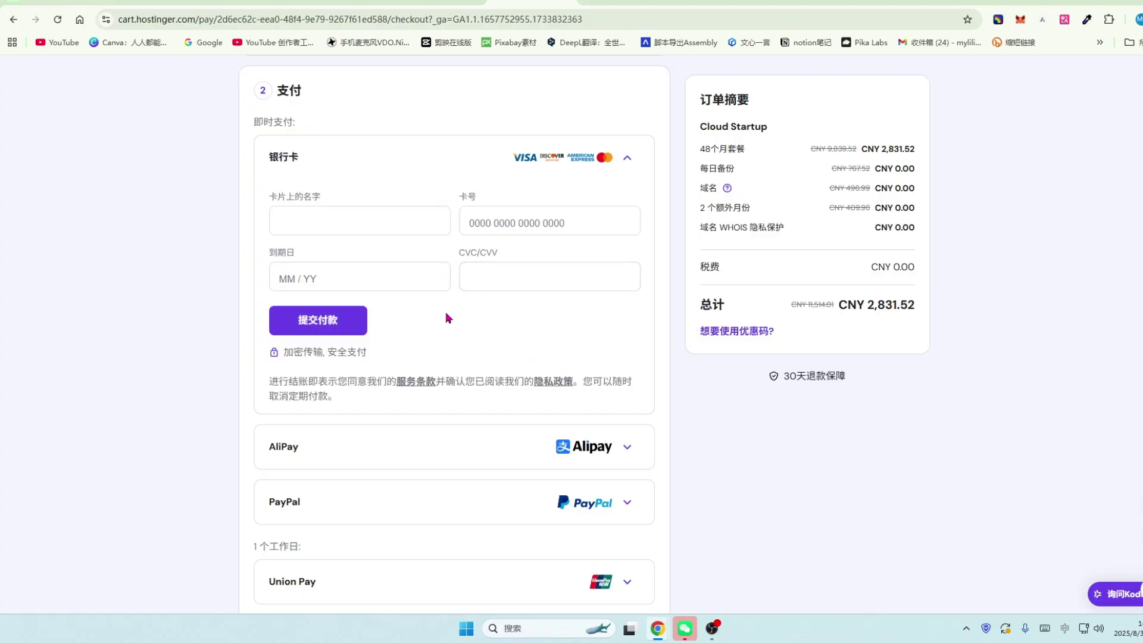
{"action": "scroll", "coordinate": [449, 316], "scroll_direction": "down", "scroll_amount": 1}
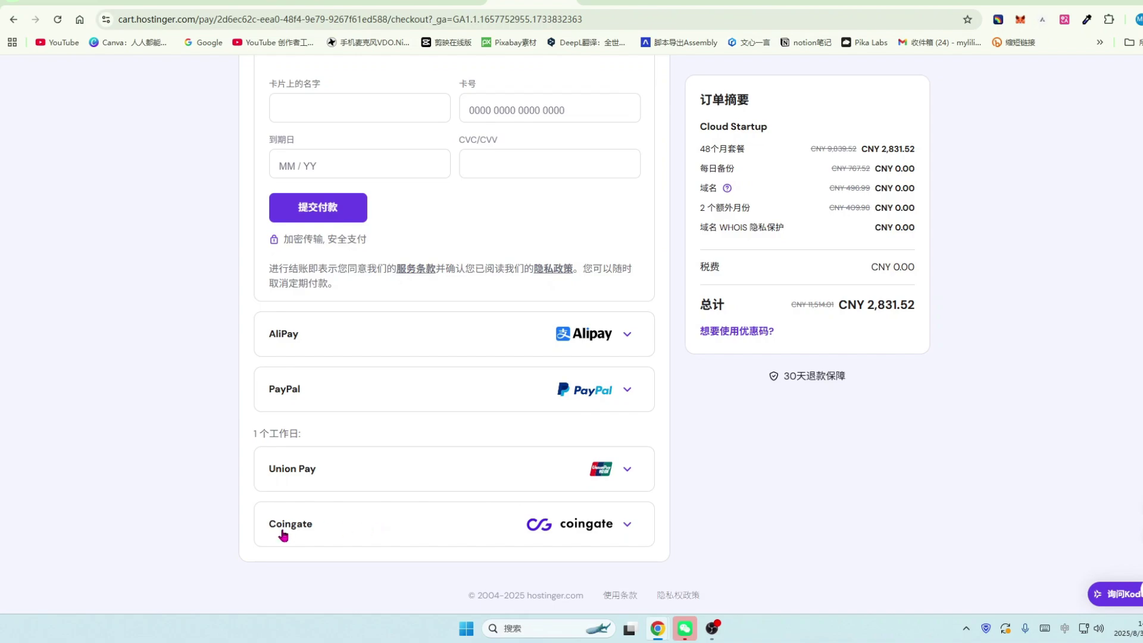
{"action": "left_click", "coordinate": [625, 526]}
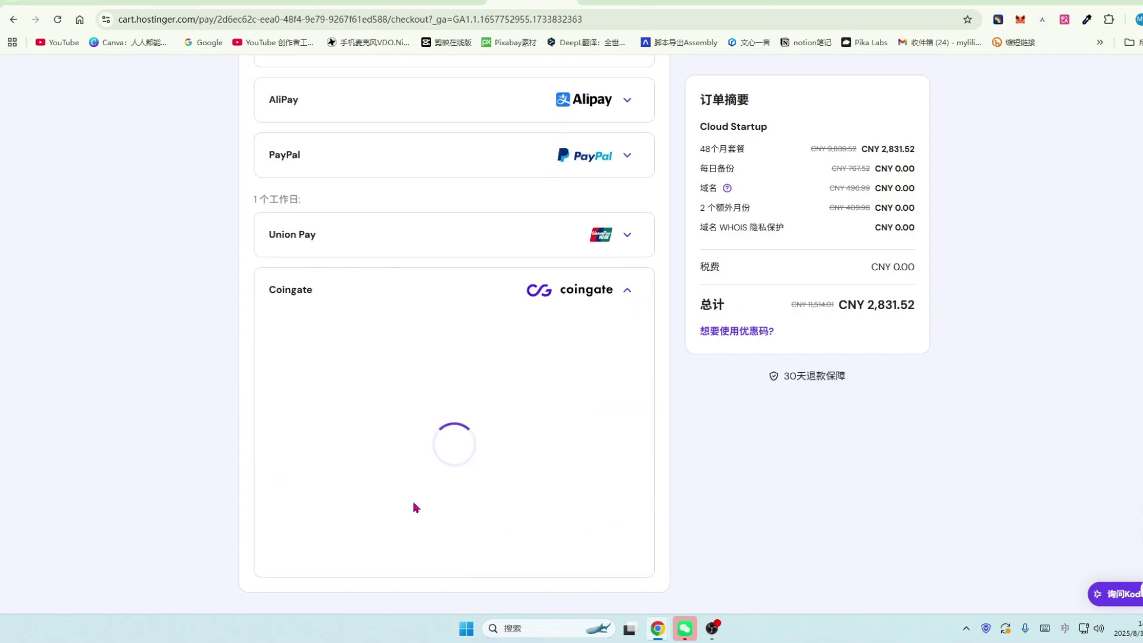
{"action": "scroll", "coordinate": [595, 357], "scroll_direction": "up", "scroll_amount": 4}
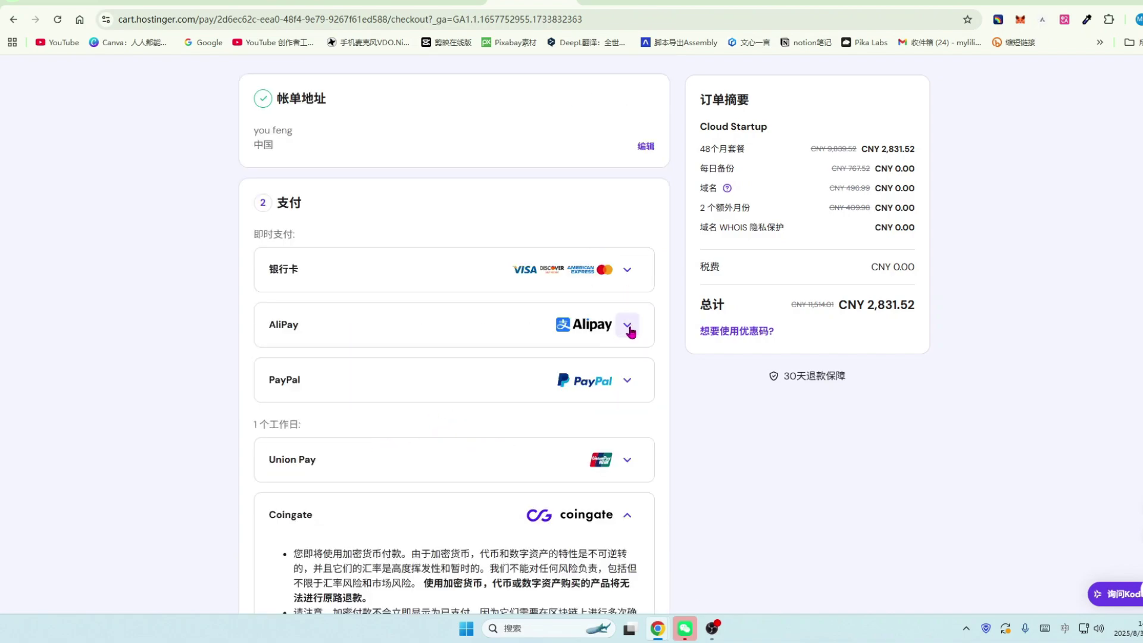
Select AliPay as the payment method and continue to its payment for the Cloud Startup order
{"action": "left_click", "coordinate": [625, 326]}
{"action": "left_click", "coordinate": [342, 274]}
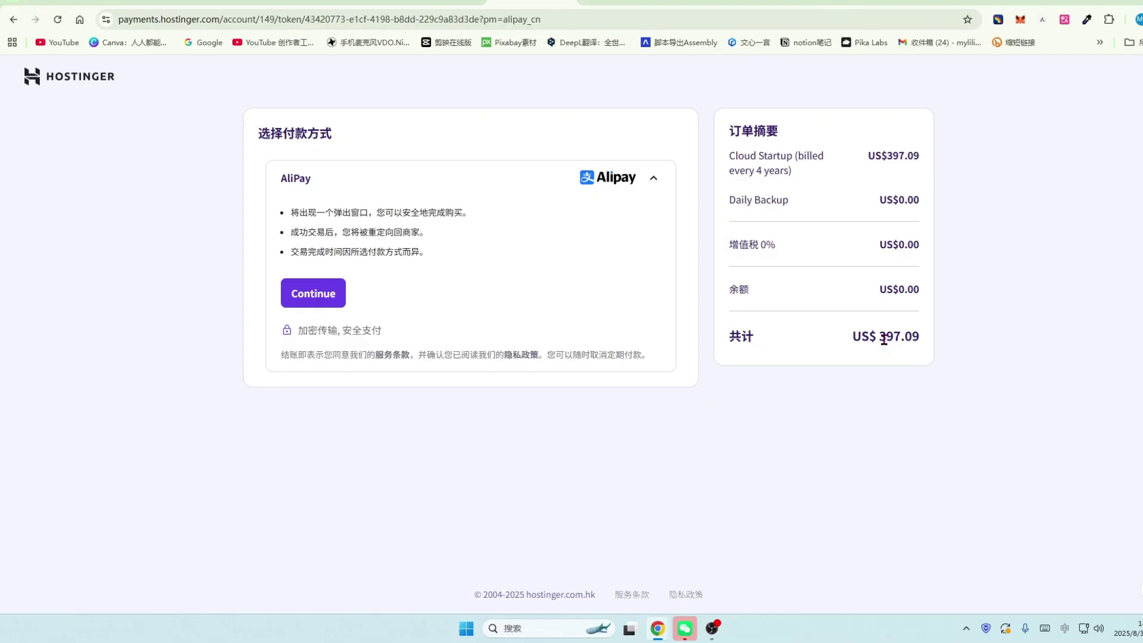
{"action": "left_click", "coordinate": [309, 296]}
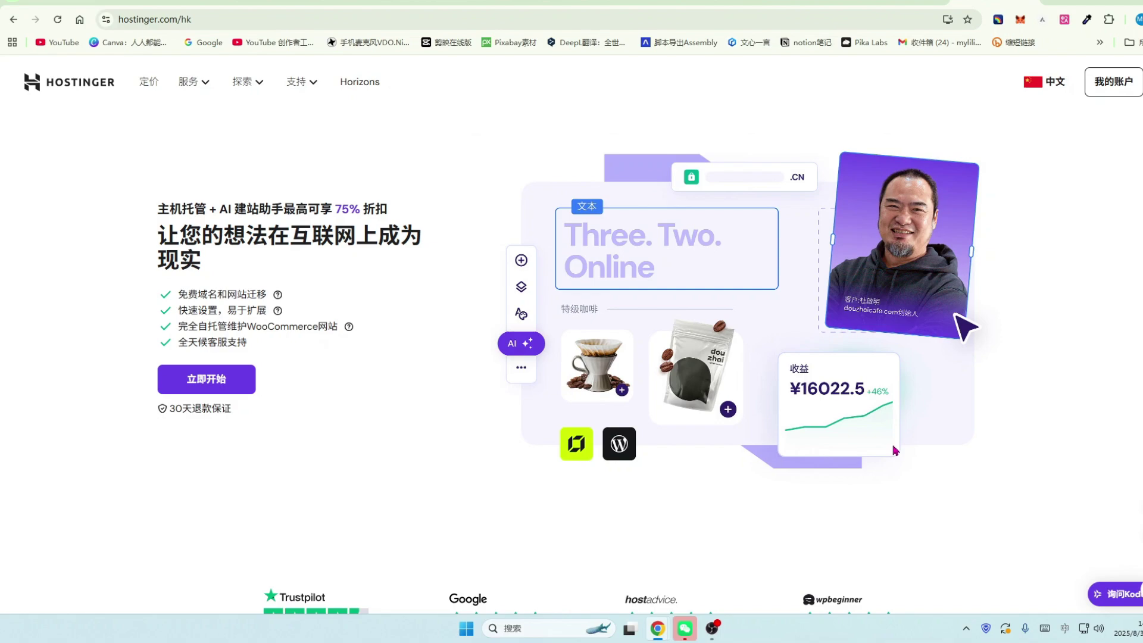
Open the website list in the Hostinger account and start adding a new WordPress website
{"action": "left_click", "coordinate": [1114, 85]}
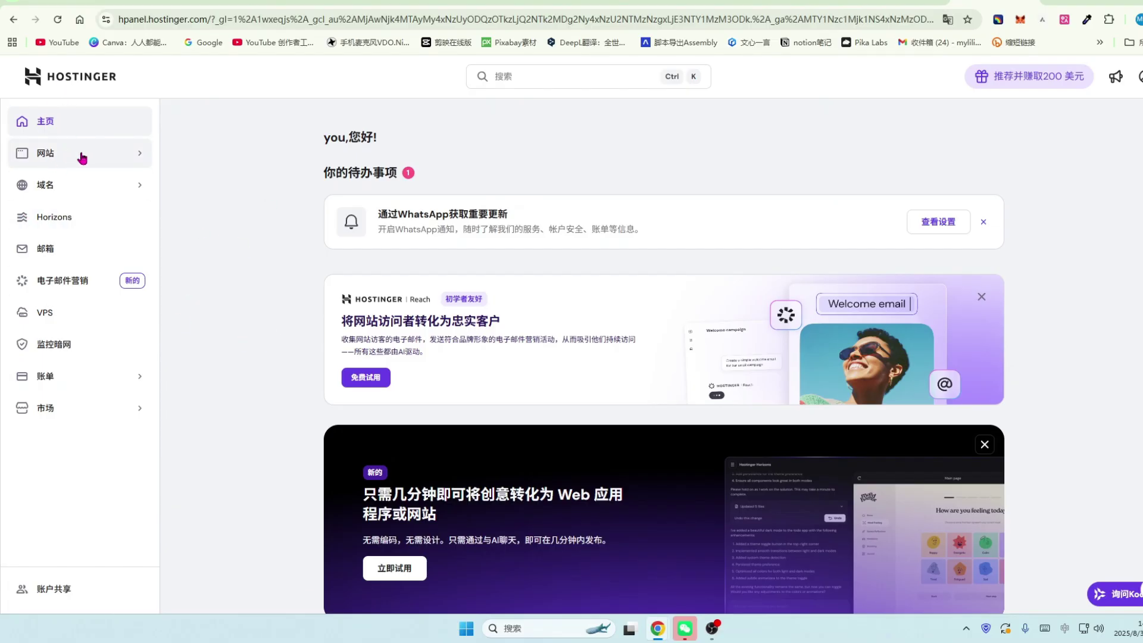
{"action": "left_click", "coordinate": [134, 154]}
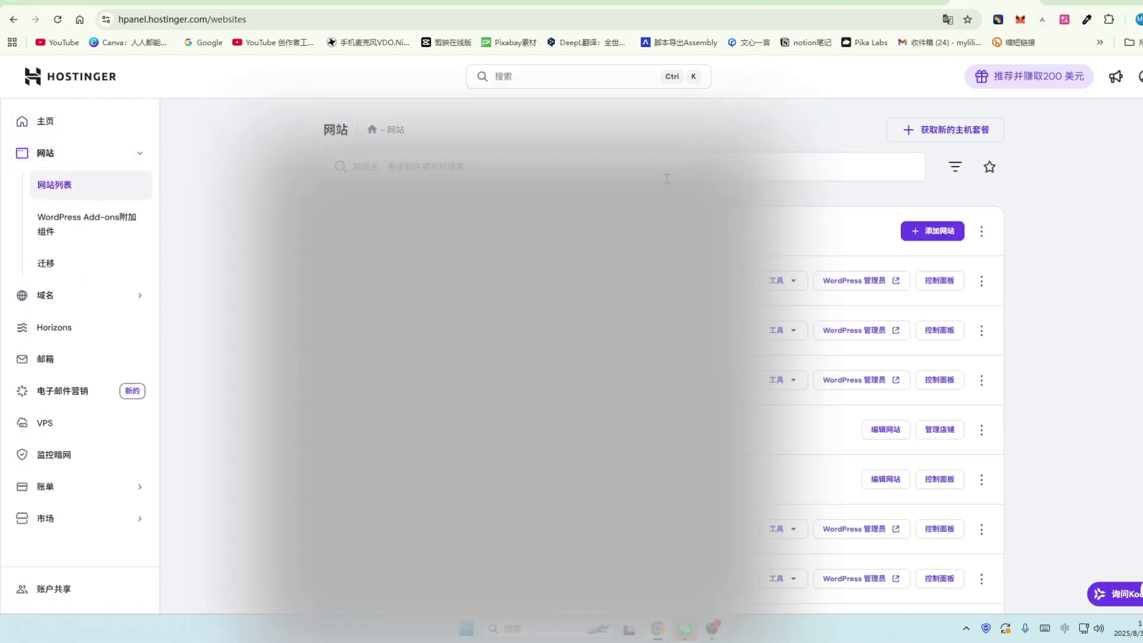
{"action": "left_click", "coordinate": [938, 236]}
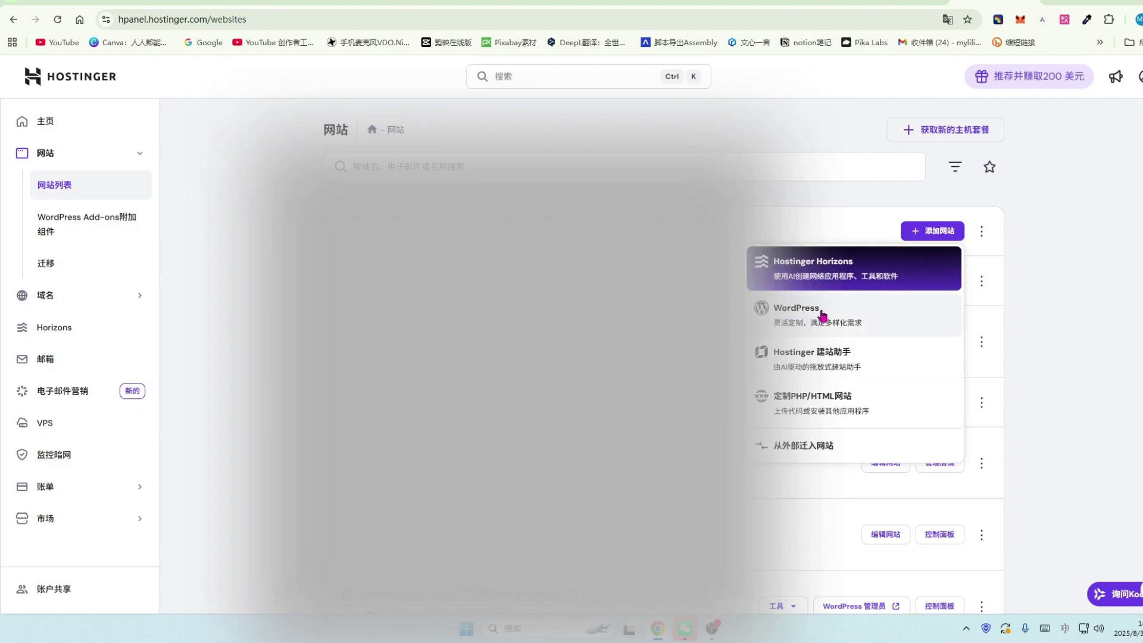
{"action": "left_click", "coordinate": [823, 315]}
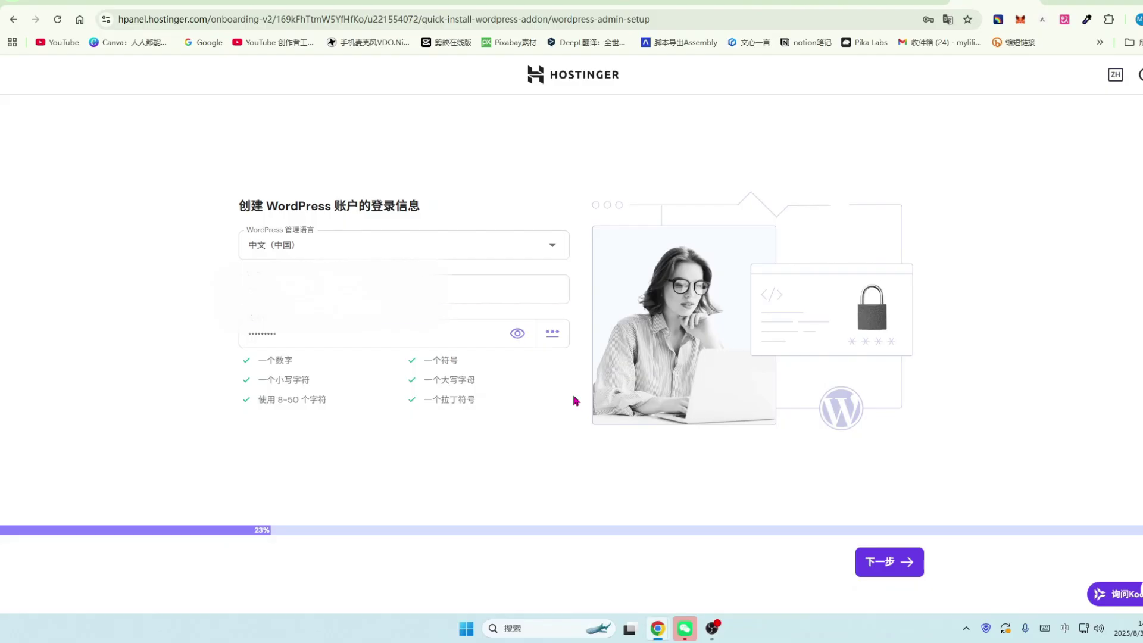
Fill in the WordPress administrator e-mail and password, keep 中文（中国） as the admin language, and proceed to the build method
{"action": "left_click", "coordinate": [405, 326]}
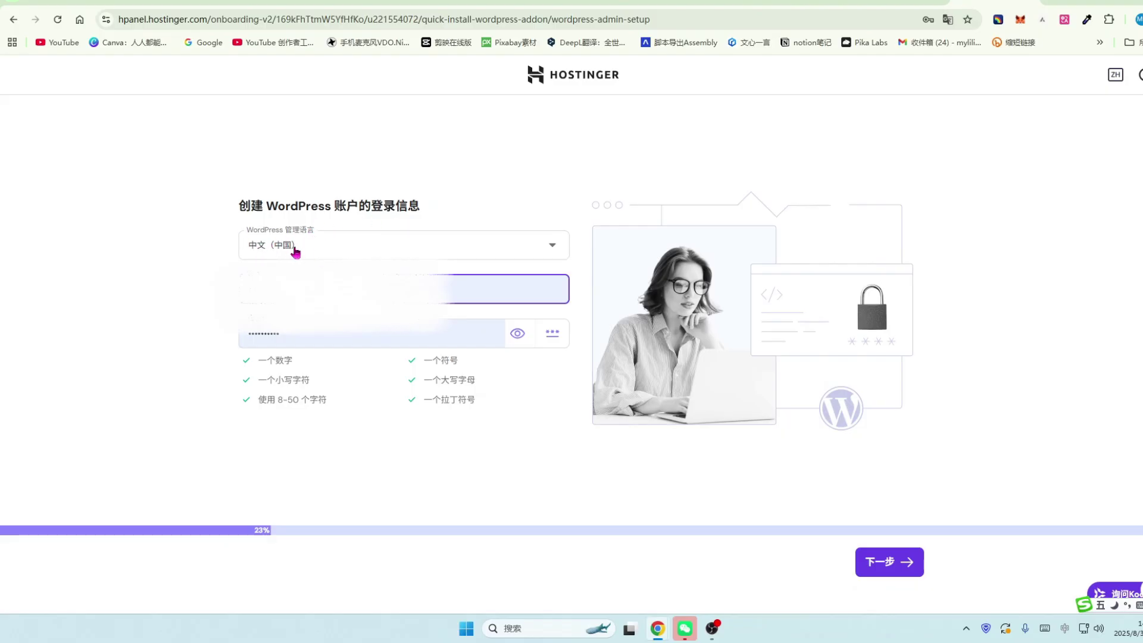
{"action": "left_click", "coordinate": [553, 249]}
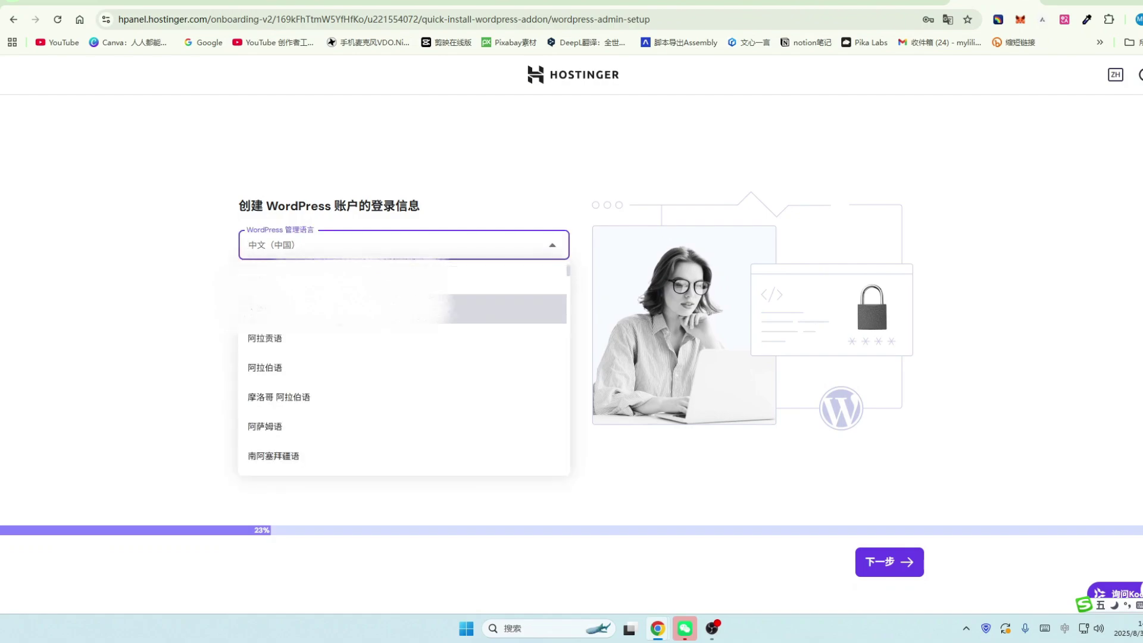
{"action": "scroll", "coordinate": [317, 392], "scroll_direction": "down", "scroll_amount": 2}
{"action": "left_click", "coordinate": [113, 340]}
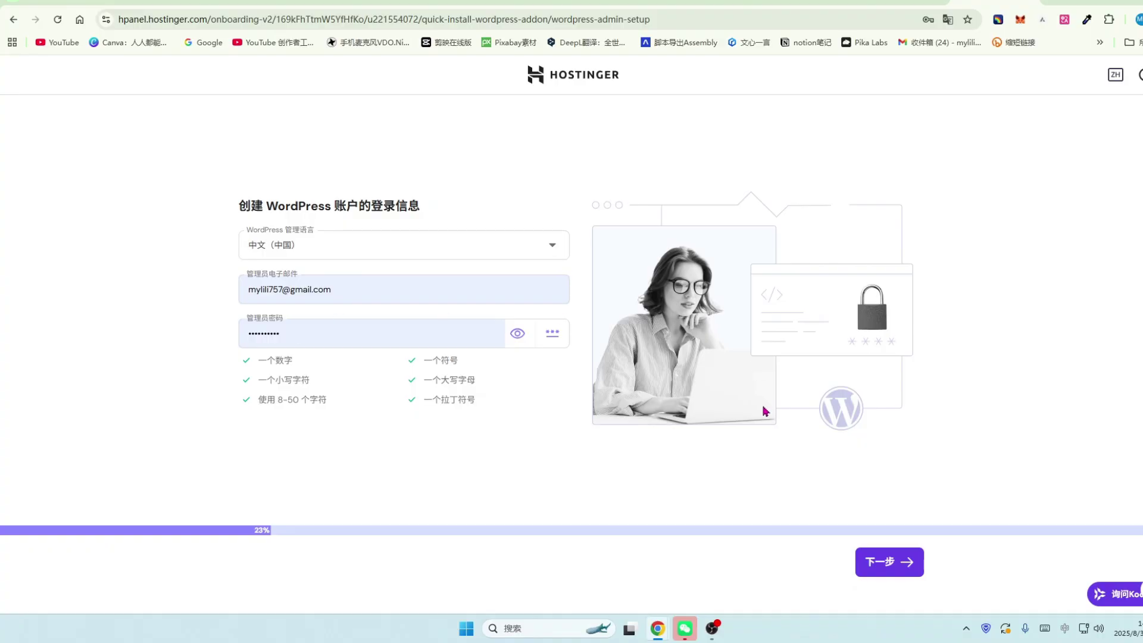
{"action": "left_click", "coordinate": [882, 566]}
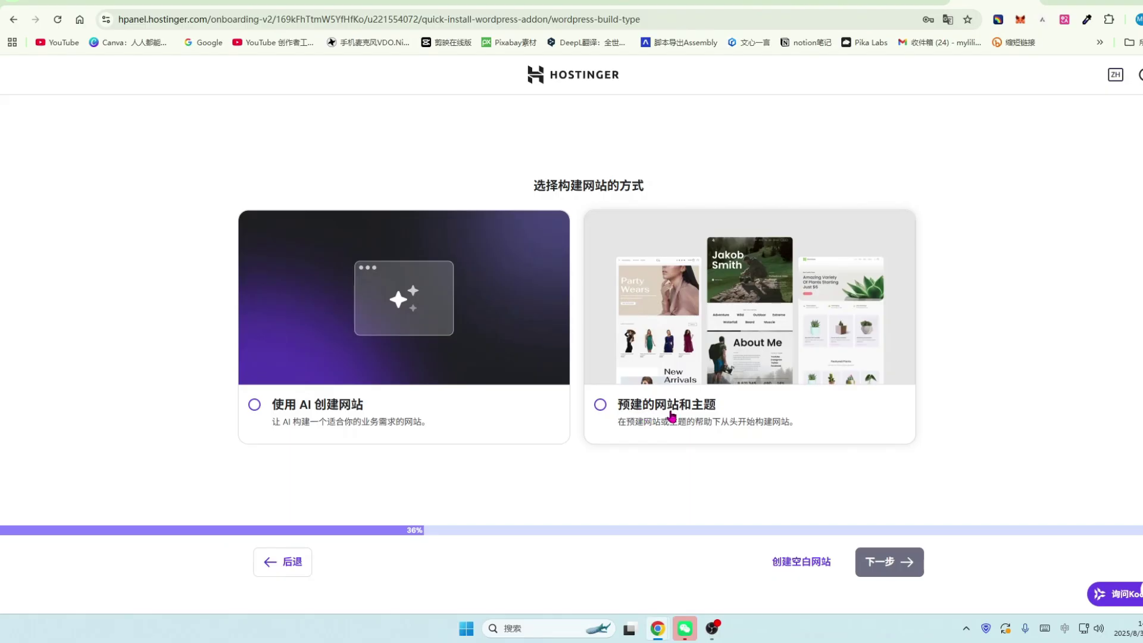
Choose prebuilt websites and themes (预建的网站和主题) as the build method and look over the full template gallery
{"action": "left_click", "coordinate": [614, 409]}
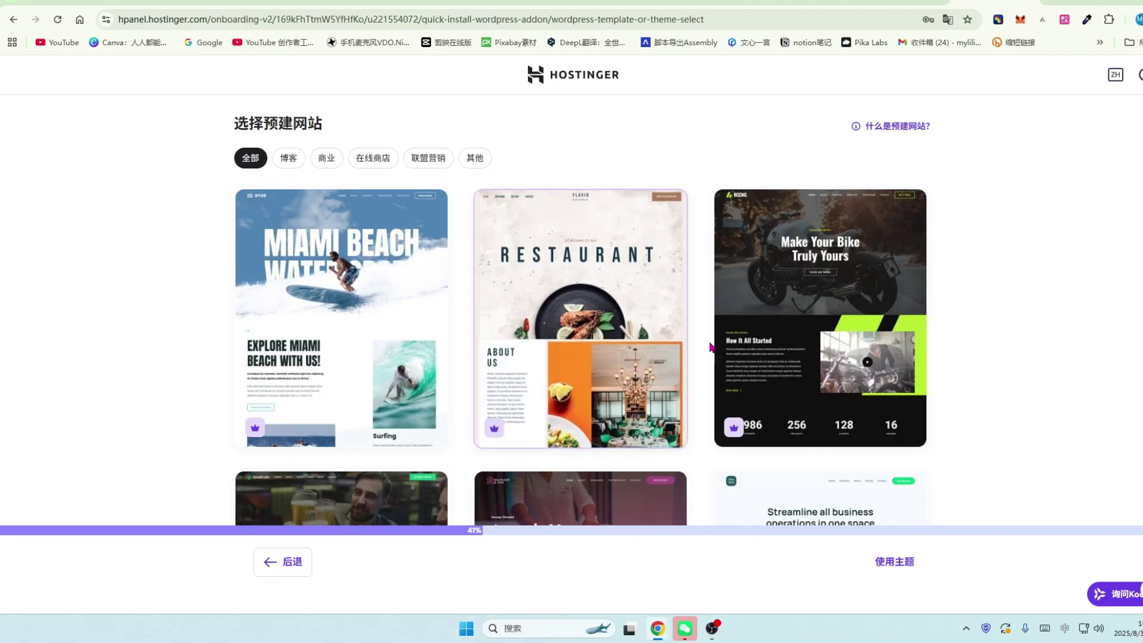
{"action": "scroll", "coordinate": [711, 351], "scroll_direction": "down", "scroll_amount": 1}
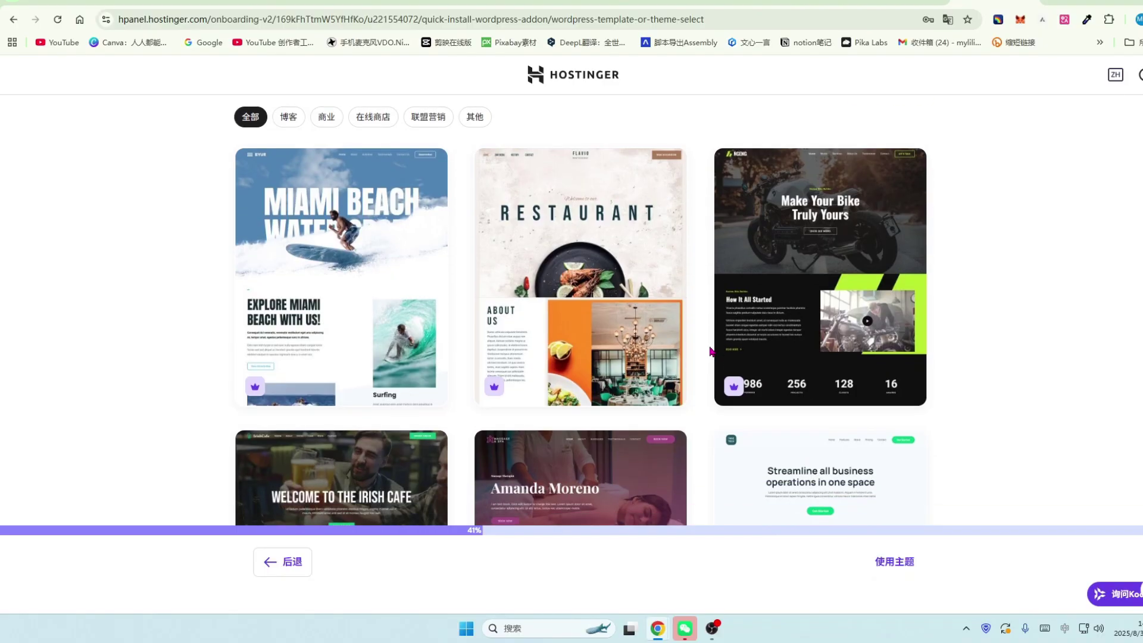
{"action": "scroll", "coordinate": [711, 351], "scroll_direction": "down", "scroll_amount": 1}
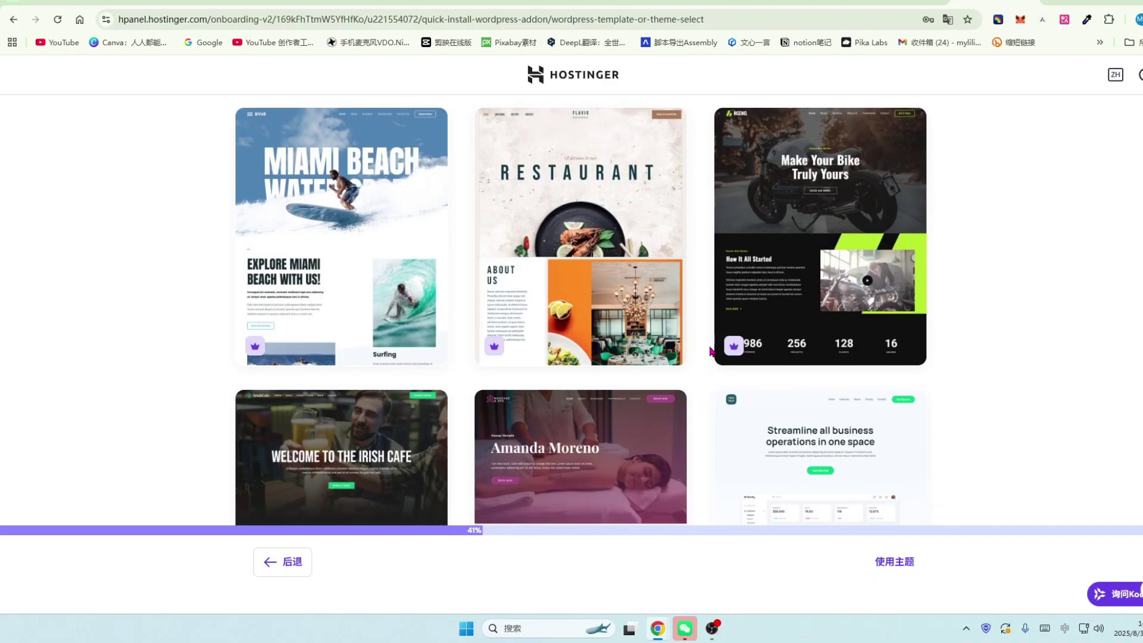
{"action": "scroll", "coordinate": [711, 351], "scroll_direction": "down", "scroll_amount": 1}
{"action": "scroll", "coordinate": [478, 289], "scroll_direction": "up", "scroll_amount": 3}
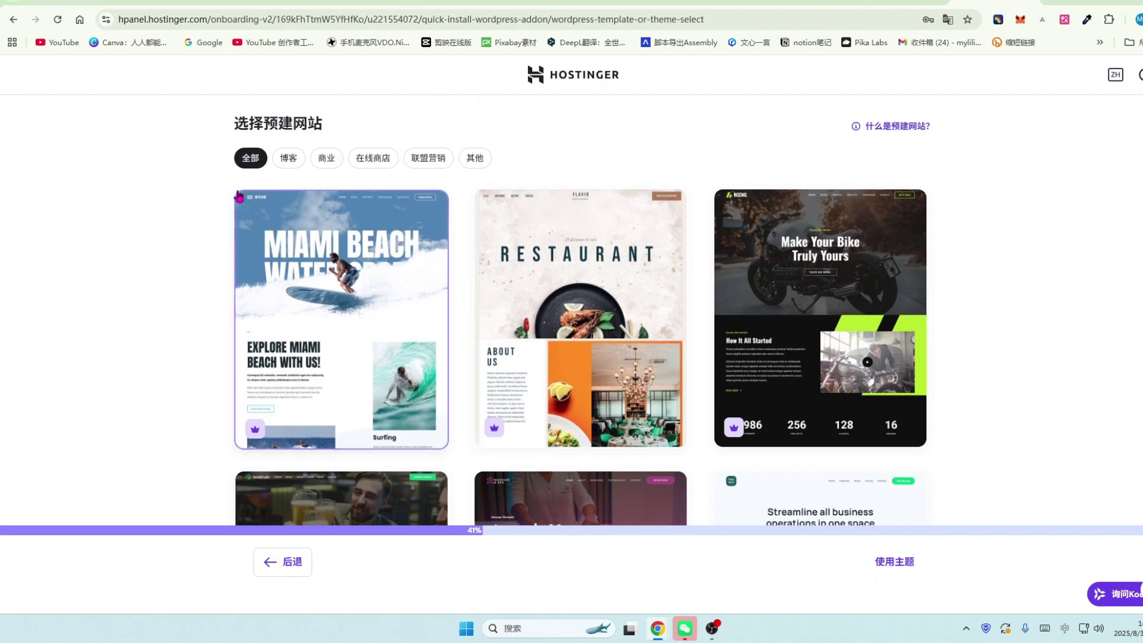
Browse the prebuilt websites by category, including 博客, 商业, 在线商店 and 联盟营销, and look through the available templates
{"action": "left_click", "coordinate": [291, 156]}
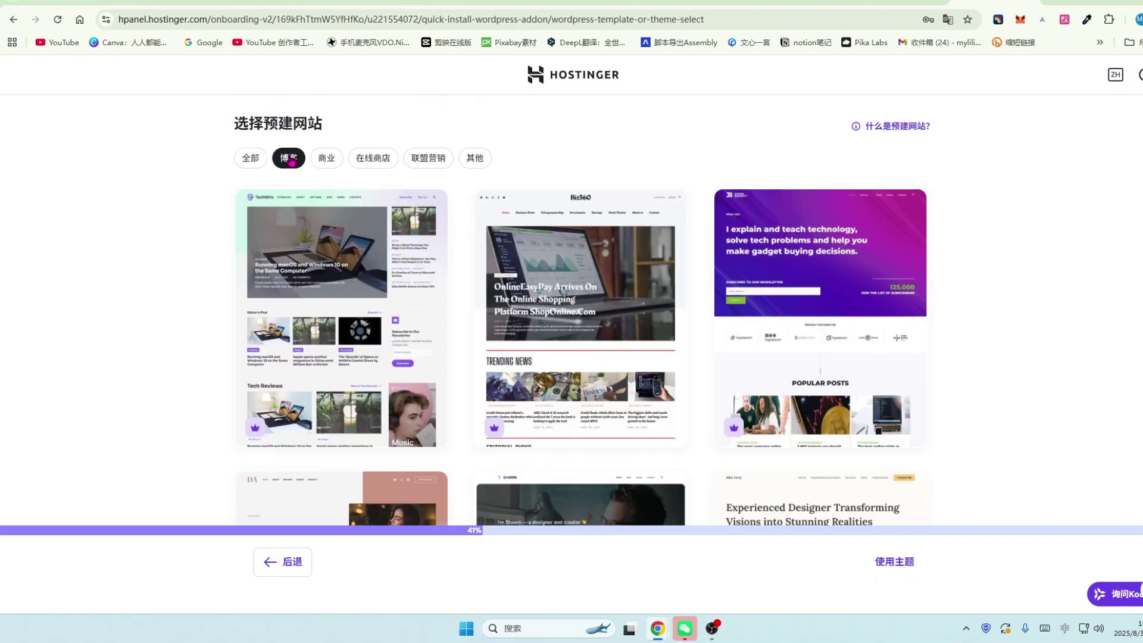
{"action": "left_click", "coordinate": [326, 162]}
{"action": "left_click", "coordinate": [375, 164]}
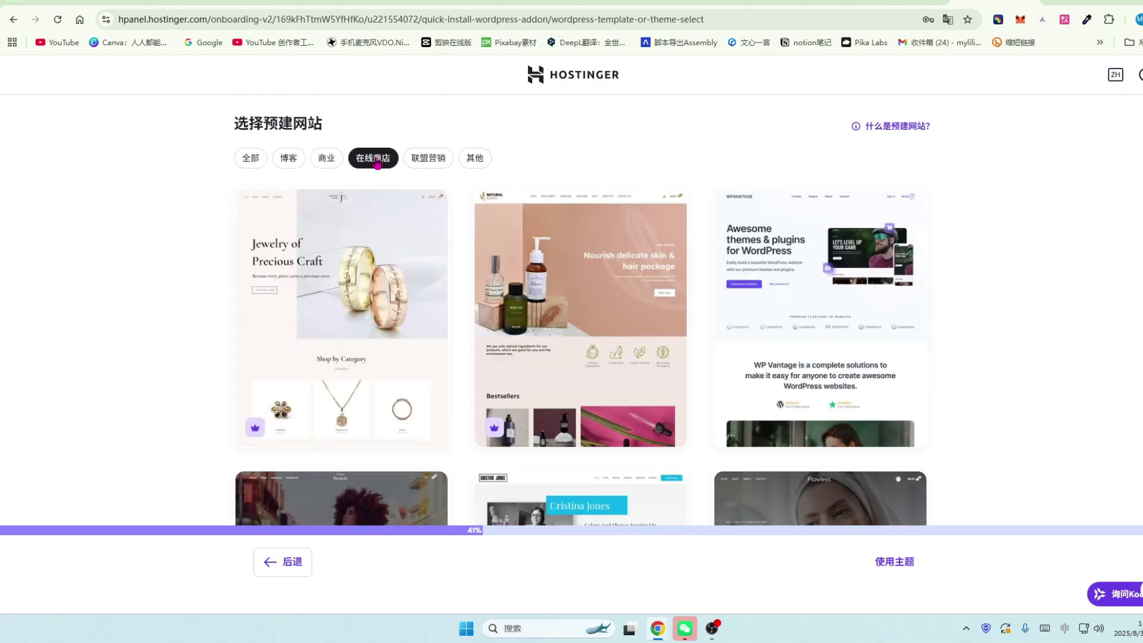
{"action": "left_click", "coordinate": [437, 166]}
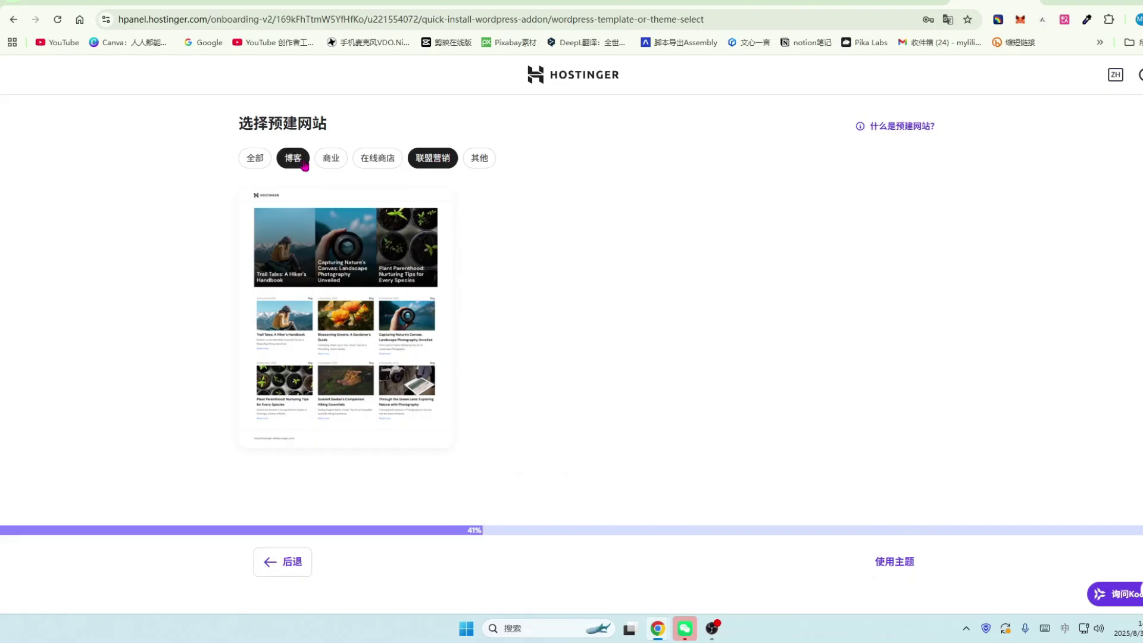
{"action": "scroll", "coordinate": [408, 226], "scroll_direction": "up", "scroll_amount": 1}
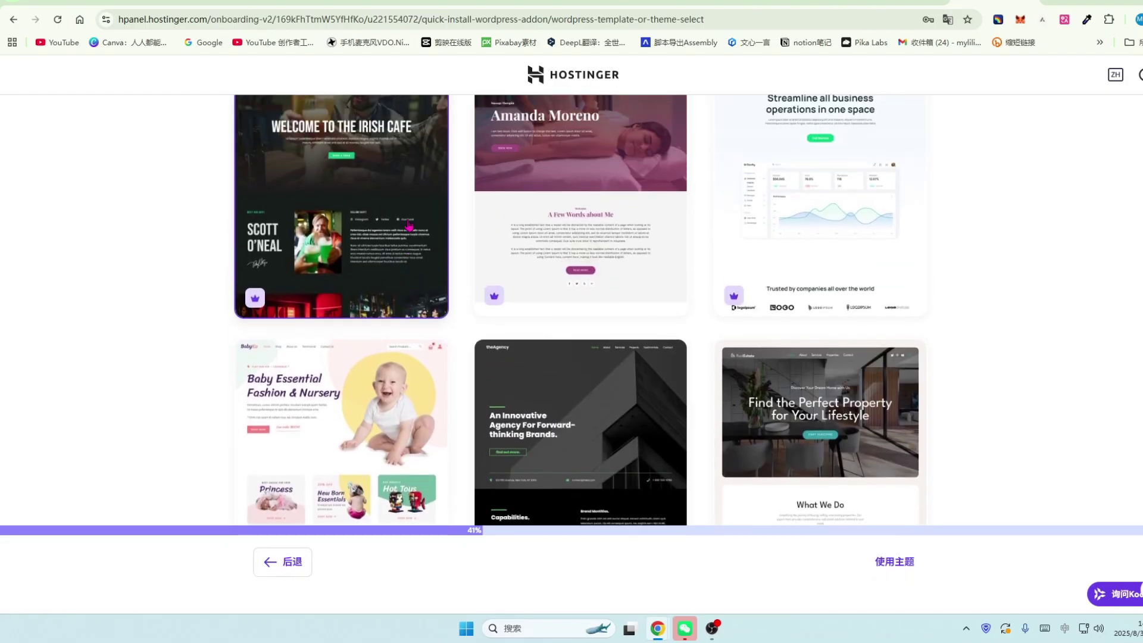
{"action": "scroll", "coordinate": [408, 225], "scroll_direction": "up", "scroll_amount": 6}
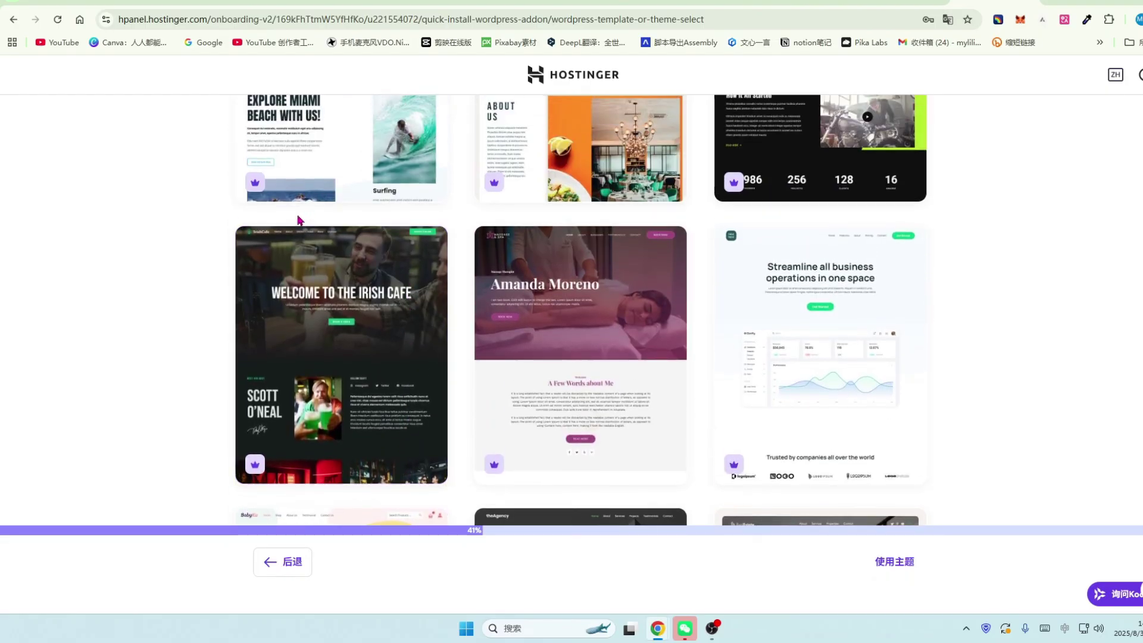
{"action": "scroll", "coordinate": [417, 233], "scroll_direction": "down", "scroll_amount": 10}
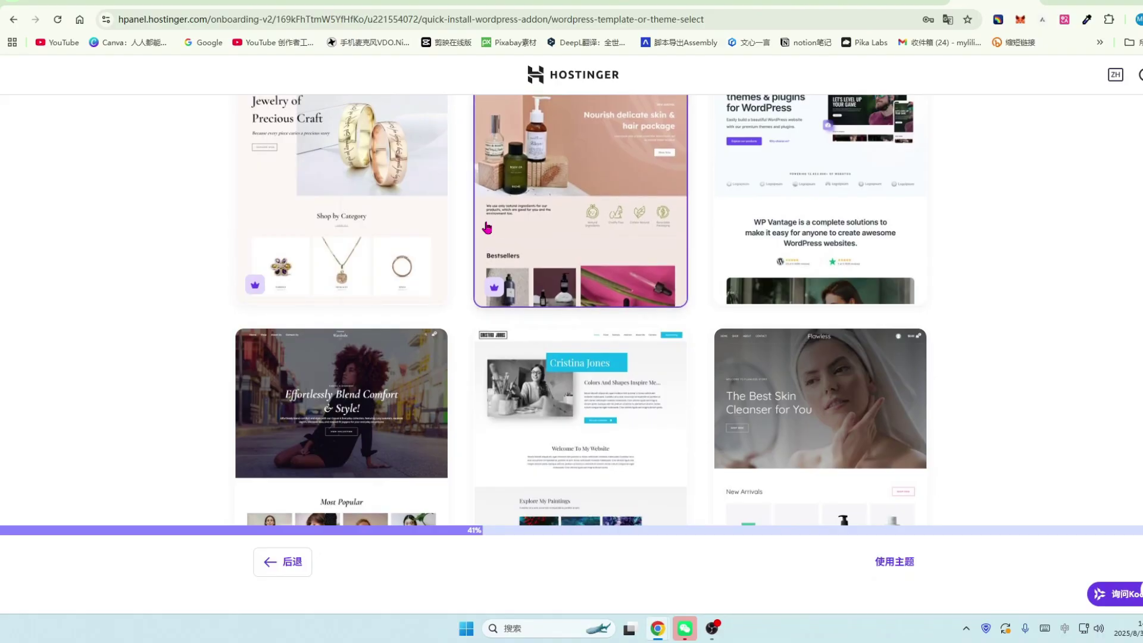
{"action": "scroll", "coordinate": [439, 258], "scroll_direction": "down", "scroll_amount": 1}
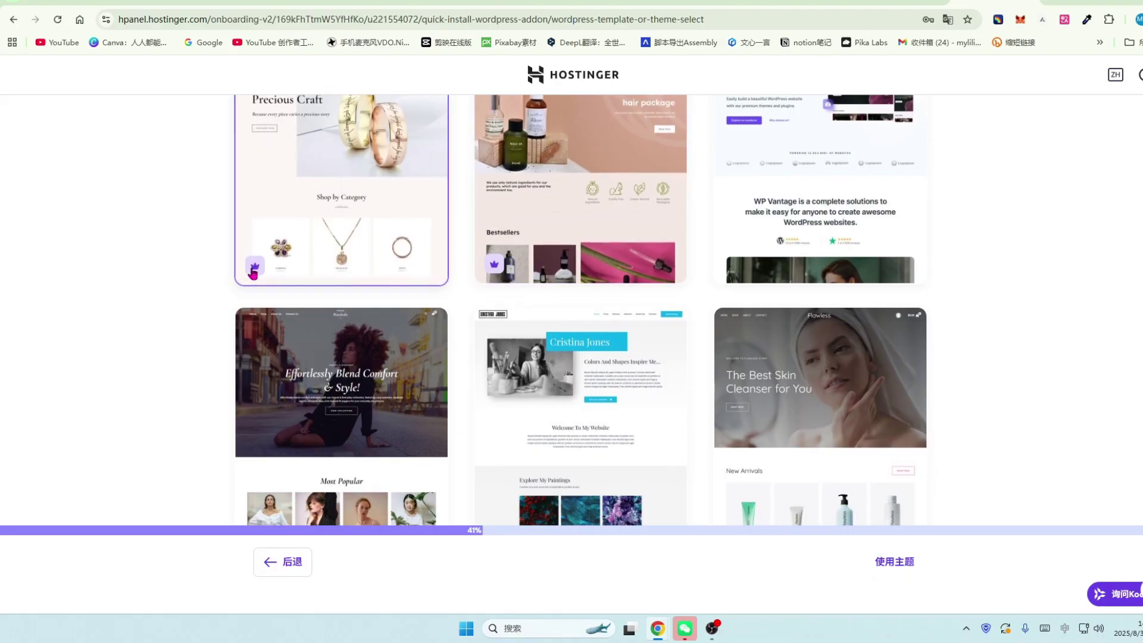
{"action": "mouse_move", "coordinate": [255, 268]}
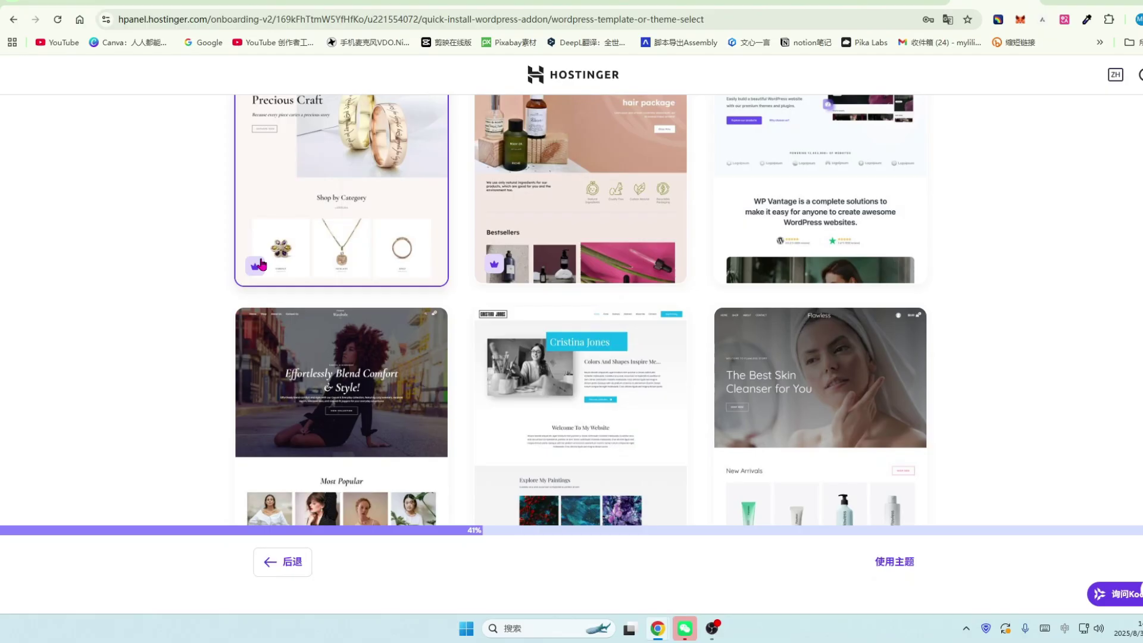
{"action": "scroll", "coordinate": [691, 319], "scroll_direction": "down", "scroll_amount": 10}
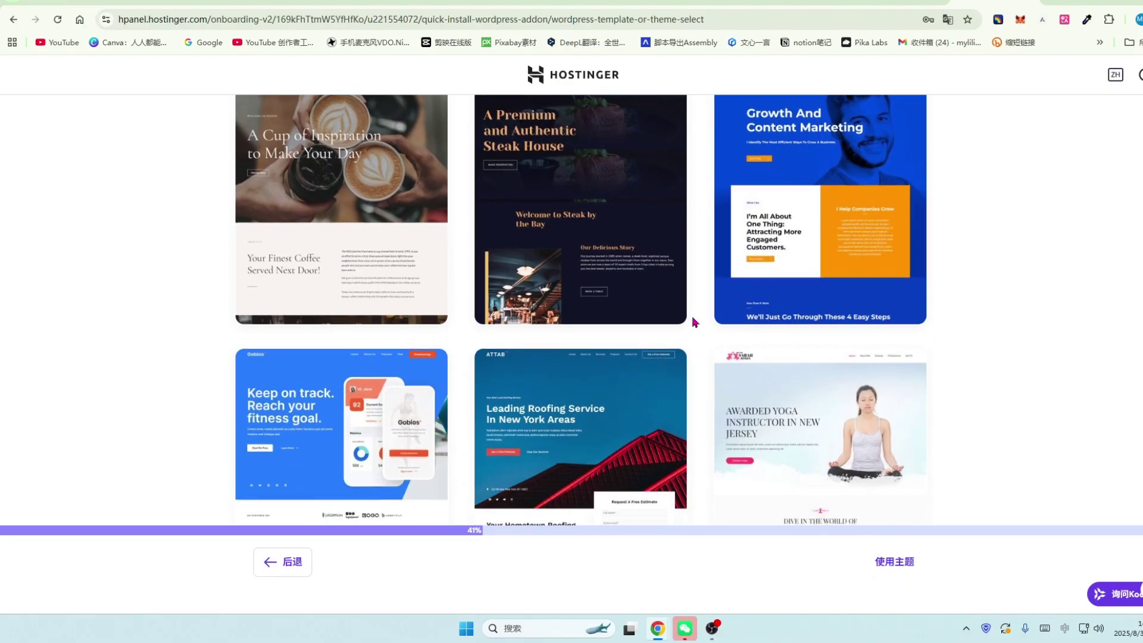
{"action": "scroll", "coordinate": [694, 324], "scroll_direction": "down", "scroll_amount": 5}
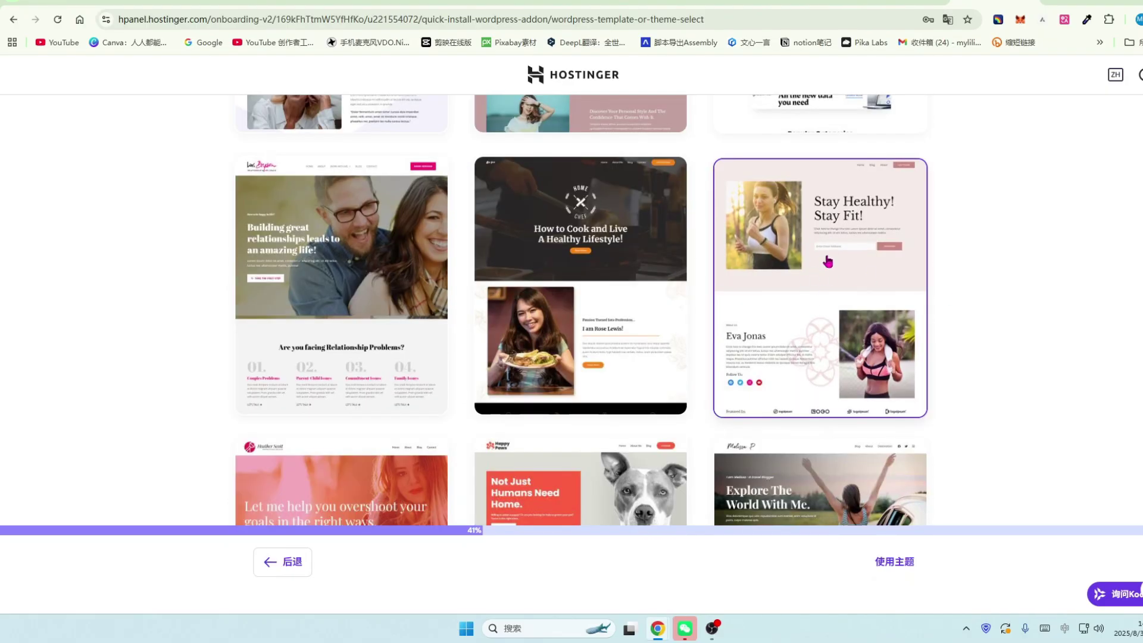
Open the "Stay Healthy! Stay Fit!" Health & Fitness template and review its whole home page in the desktop preview
{"action": "left_click", "coordinate": [831, 281]}
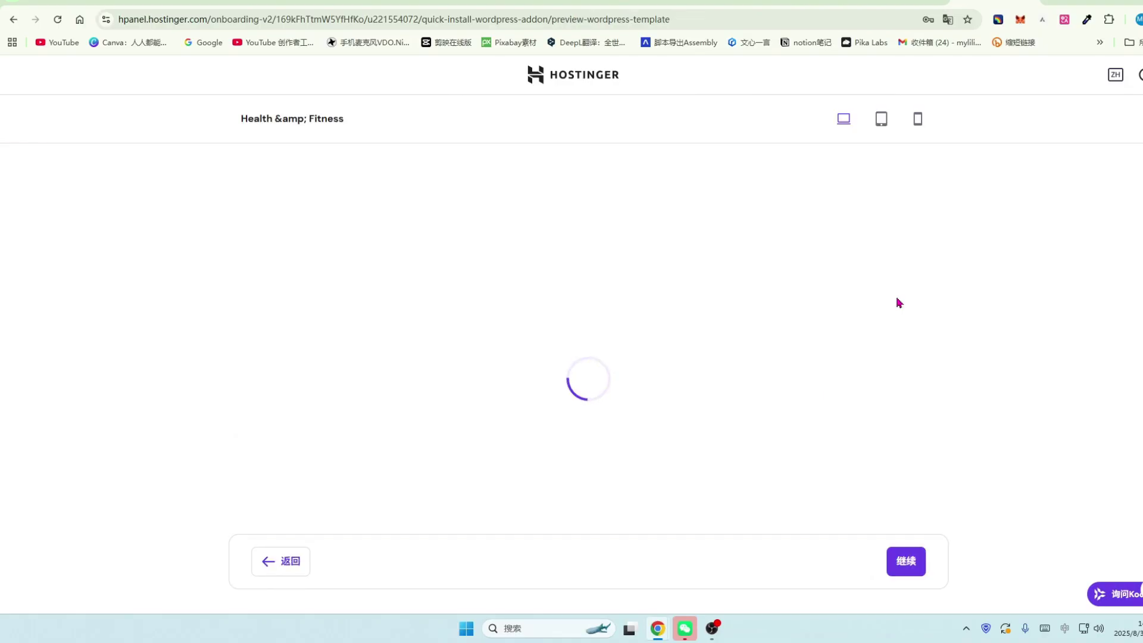
{"action": "scroll", "coordinate": [768, 289], "scroll_direction": "down", "scroll_amount": 1}
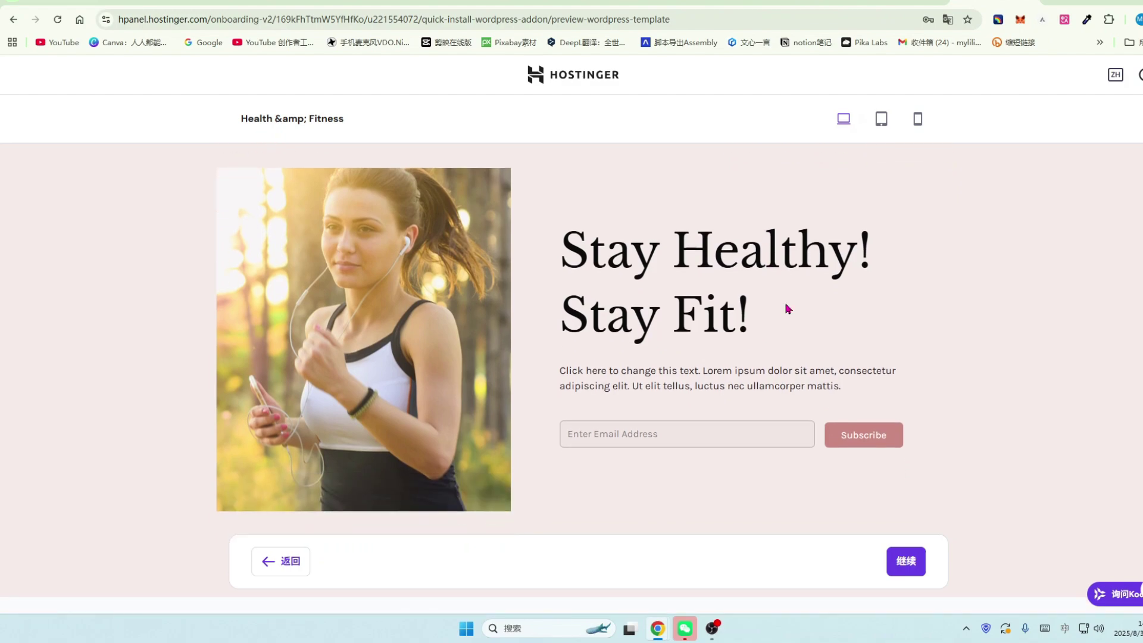
{"action": "left_click_drag", "start_coordinate": [857, 324], "coordinate": [523, 307]}
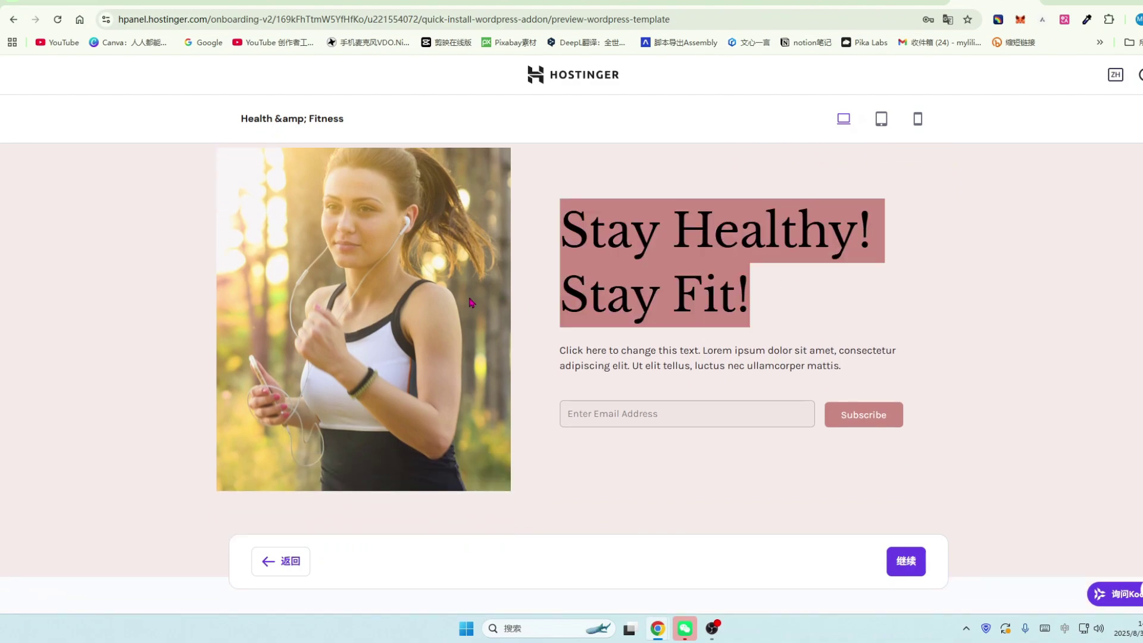
{"action": "scroll", "coordinate": [470, 303], "scroll_direction": "down", "scroll_amount": 1}
{"action": "scroll", "coordinate": [683, 353], "scroll_direction": "down", "scroll_amount": 3}
{"action": "scroll", "coordinate": [683, 354], "scroll_direction": "down", "scroll_amount": 4}
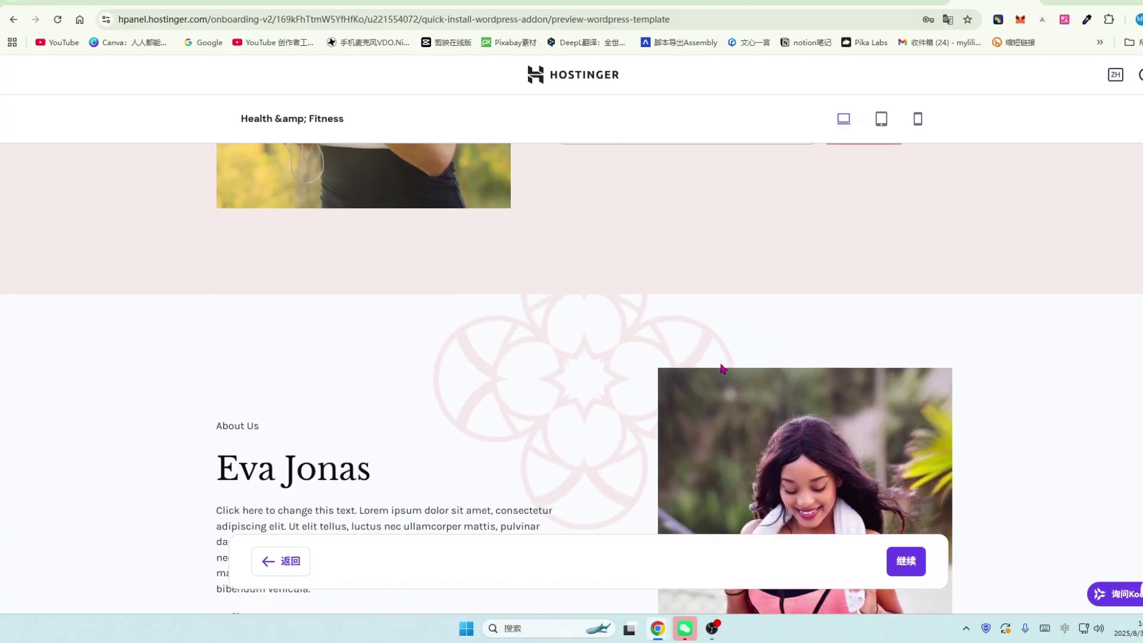
{"action": "scroll", "coordinate": [856, 403], "scroll_direction": "down", "scroll_amount": 4}
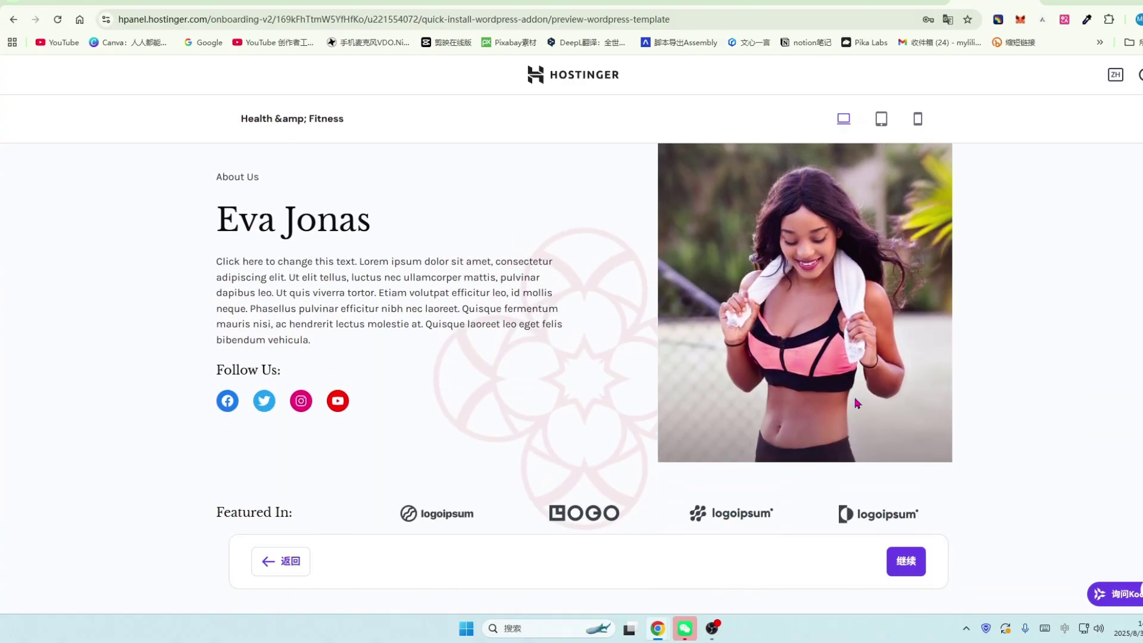
{"action": "scroll", "coordinate": [857, 405], "scroll_direction": "down", "scroll_amount": 6}
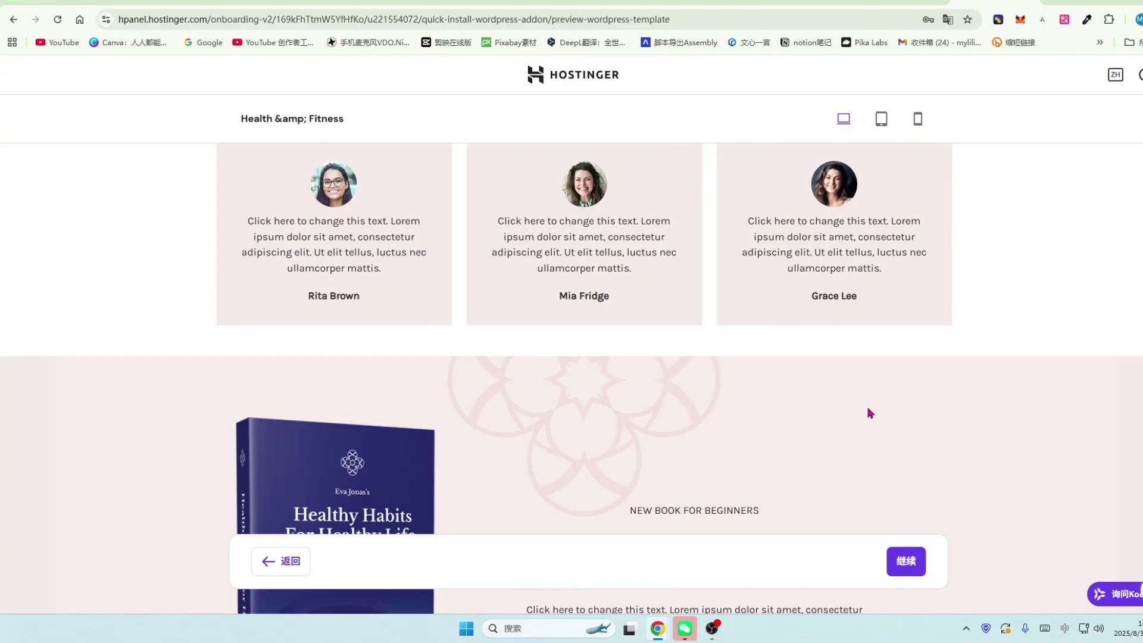
{"action": "scroll", "coordinate": [869, 412], "scroll_direction": "down", "scroll_amount": 9}
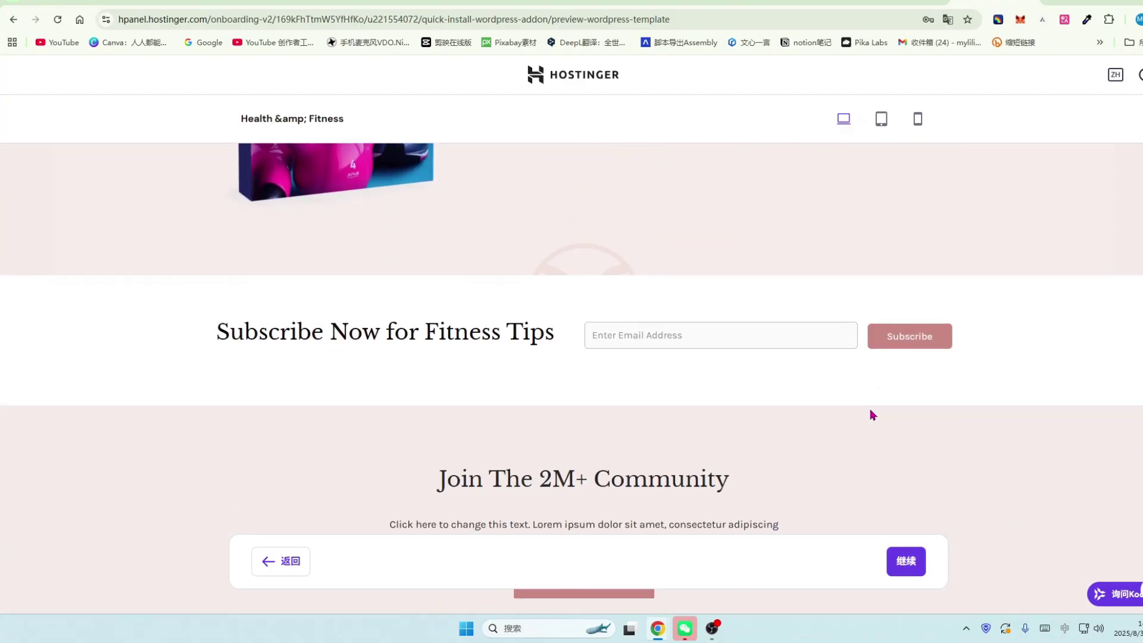
{"action": "scroll", "coordinate": [872, 413], "scroll_direction": "up", "scroll_amount": 5}
Check the Health & Fitness template in the tablet and mobile previews and continue with it for the website
{"action": "left_click", "coordinate": [881, 121]}
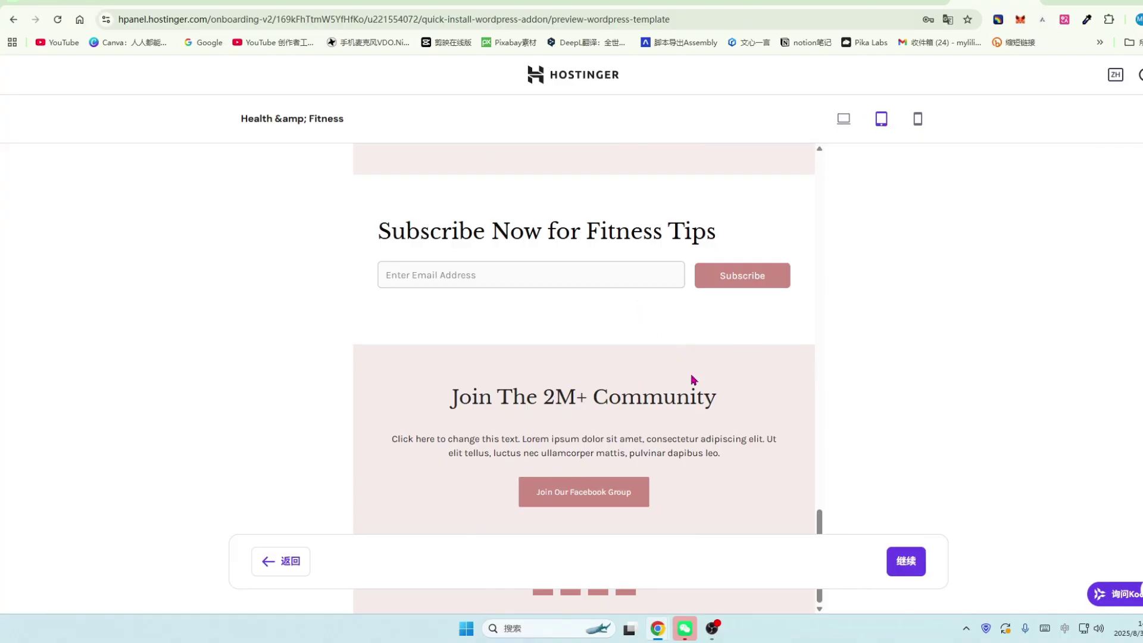
{"action": "left_click", "coordinate": [917, 119]}
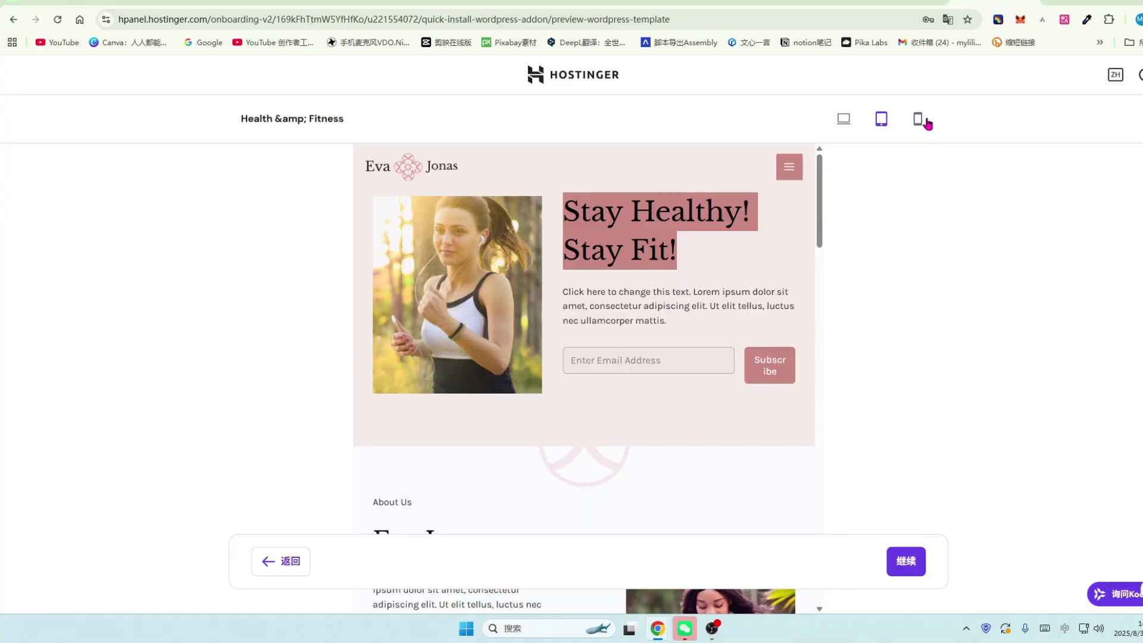
{"action": "scroll", "coordinate": [640, 310], "scroll_direction": "down", "scroll_amount": 9}
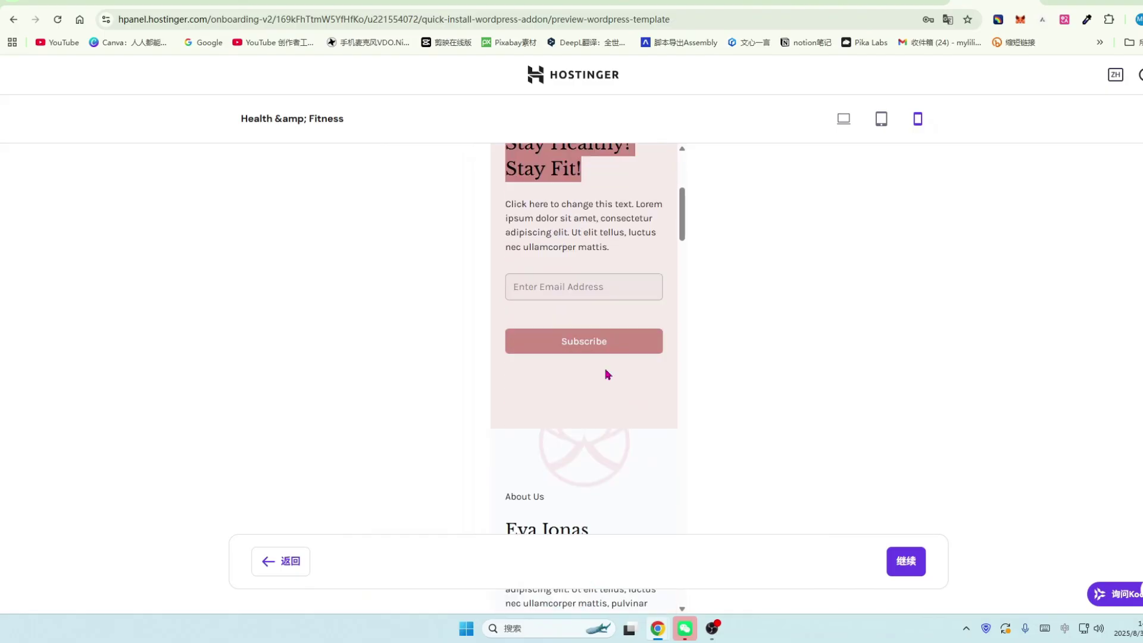
{"action": "scroll", "coordinate": [604, 409], "scroll_direction": "down", "scroll_amount": 10}
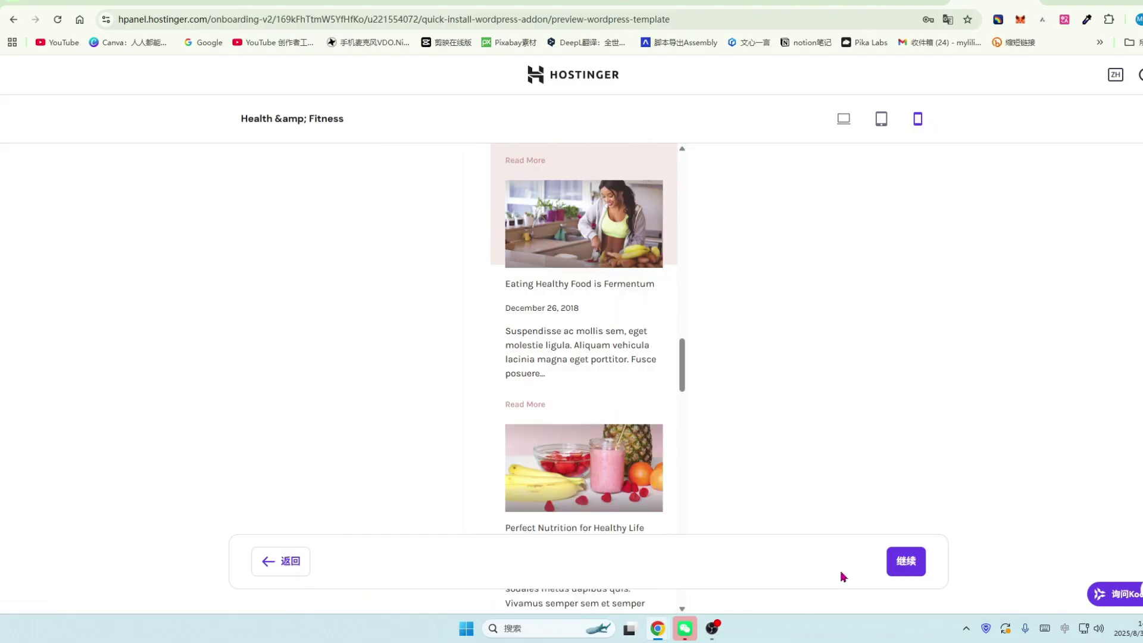
{"action": "left_click", "coordinate": [900, 564]}
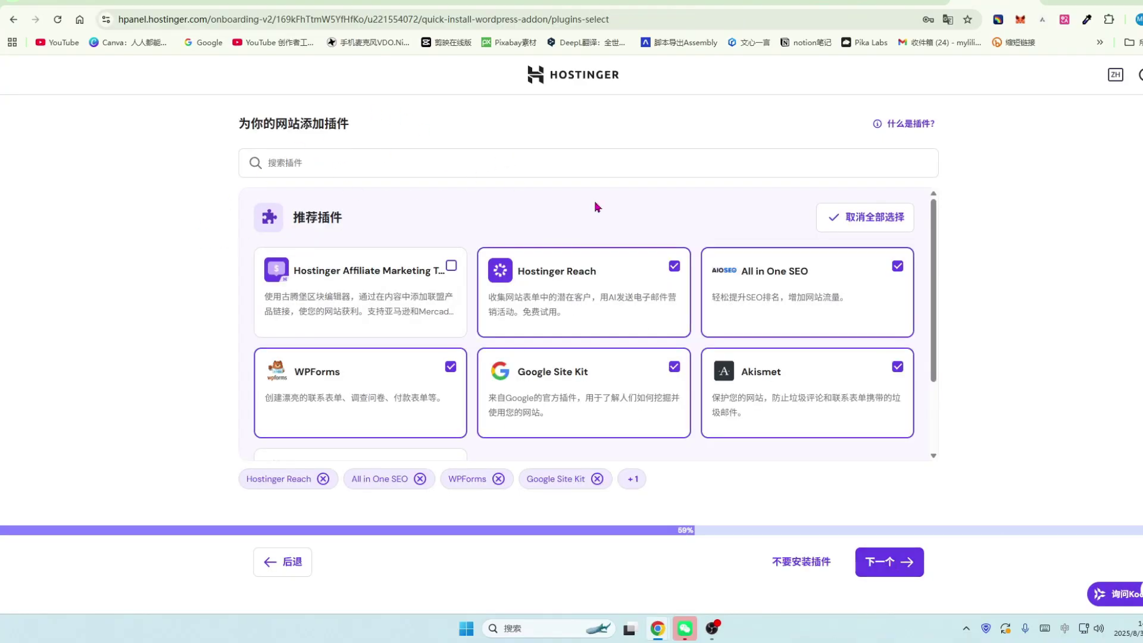
Deselect all recommended plugins and choose a temporary domain for the new WordPress site
{"action": "left_click", "coordinate": [836, 219]}
{"action": "left_click", "coordinate": [885, 564]}
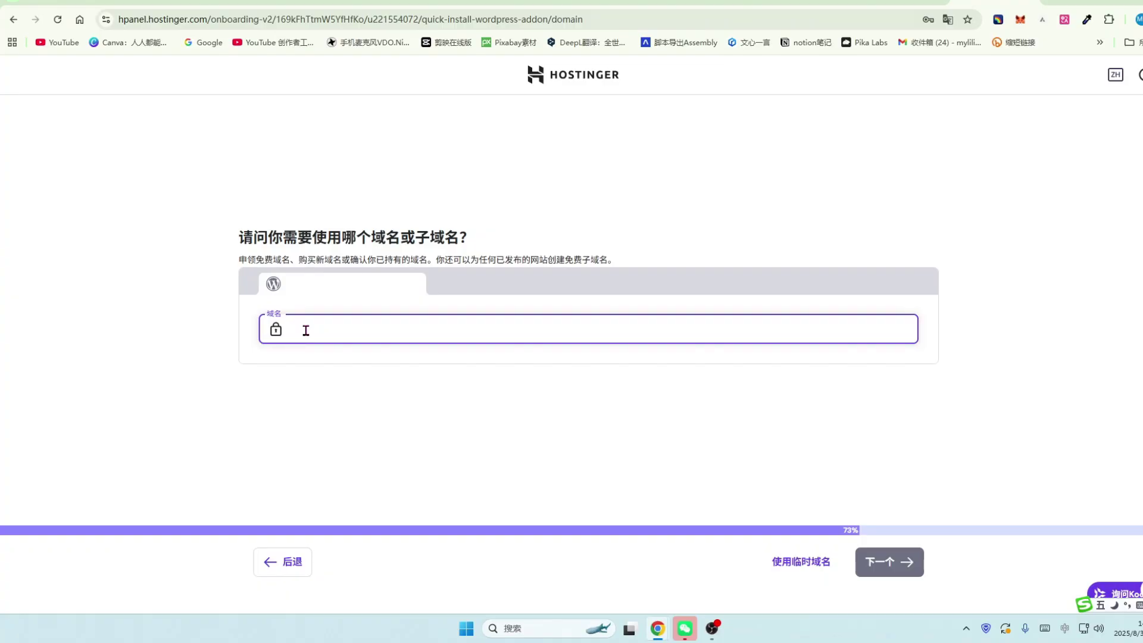
{"action": "left_click", "coordinate": [801, 561]}
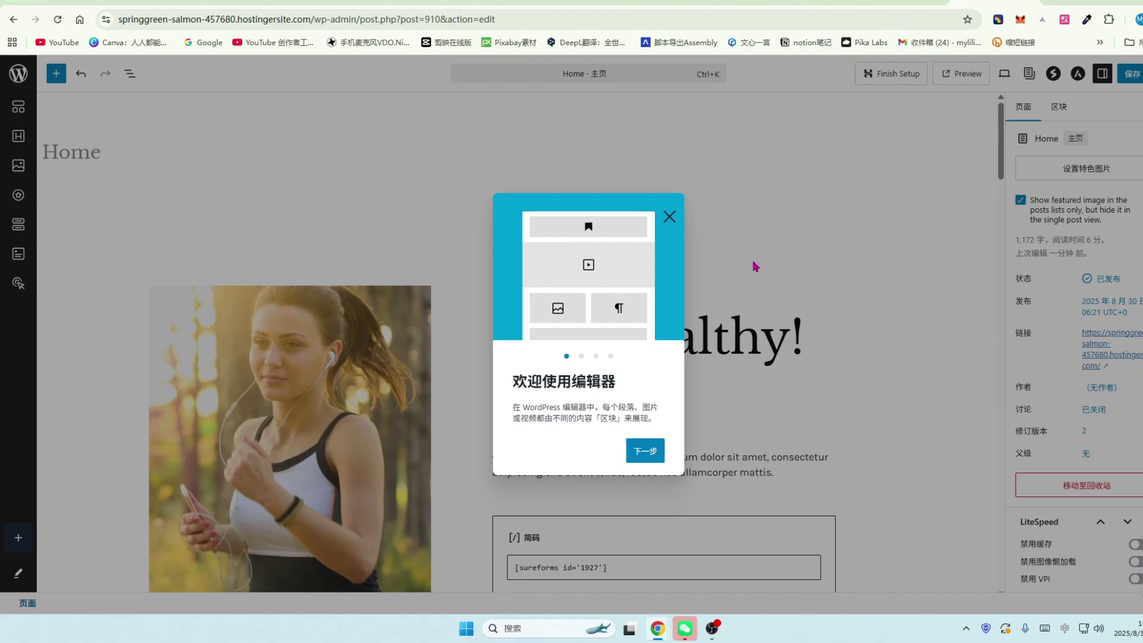
Dismiss the editor's welcome guide and leave the Home page editor without saving, going to the WordPress pages list
{"action": "left_click", "coordinate": [669, 217]}
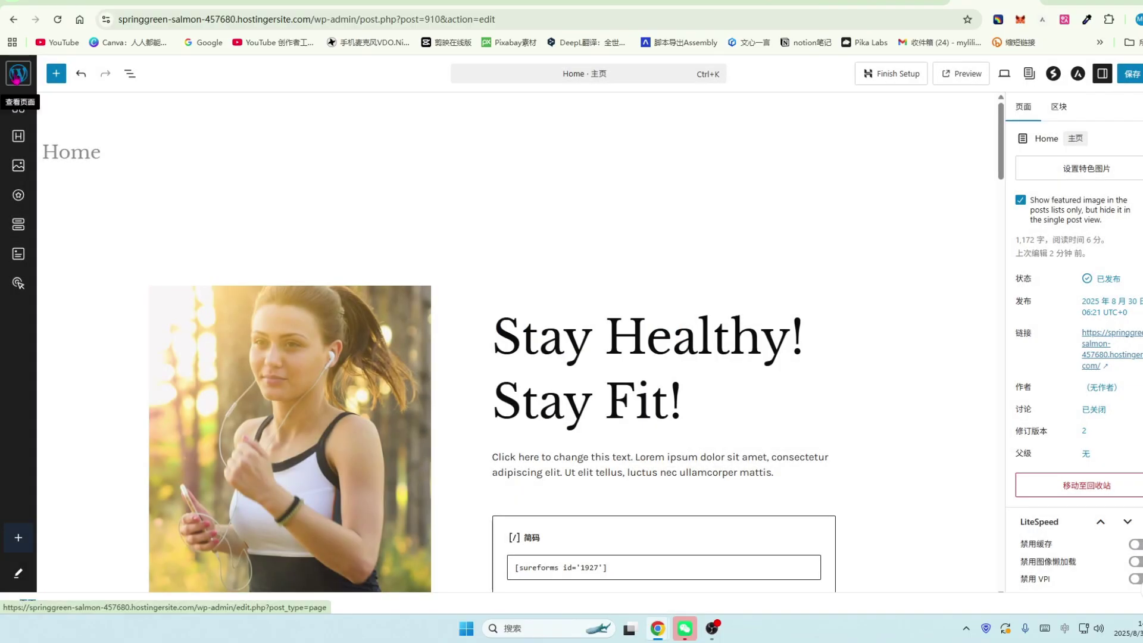
{"action": "left_click", "coordinate": [18, 76]}
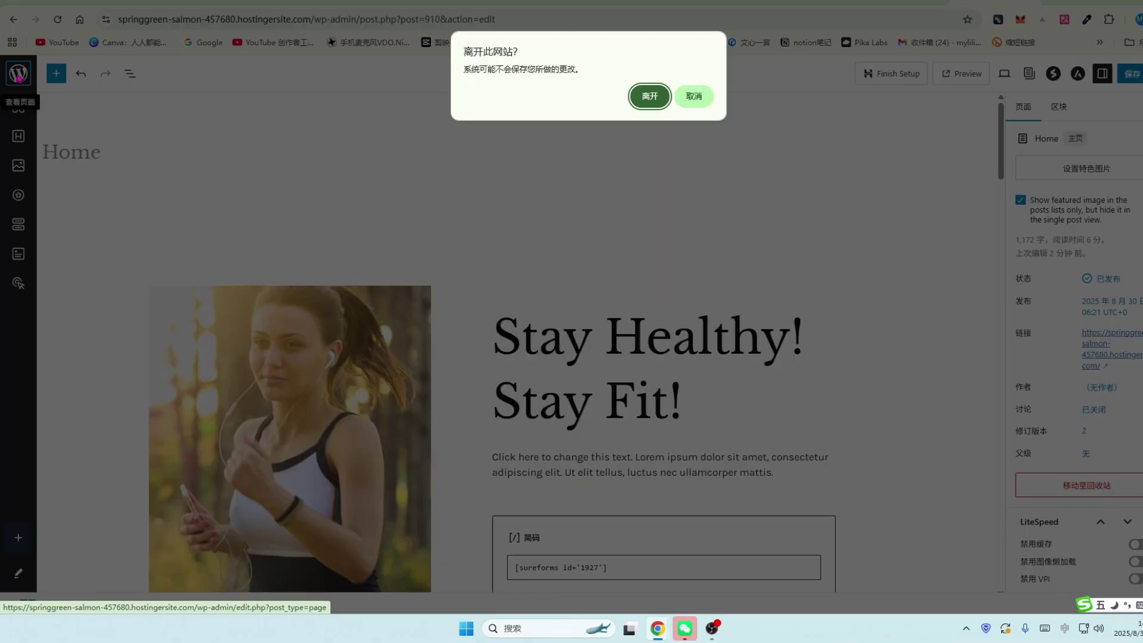
{"action": "left_click", "coordinate": [649, 96]}
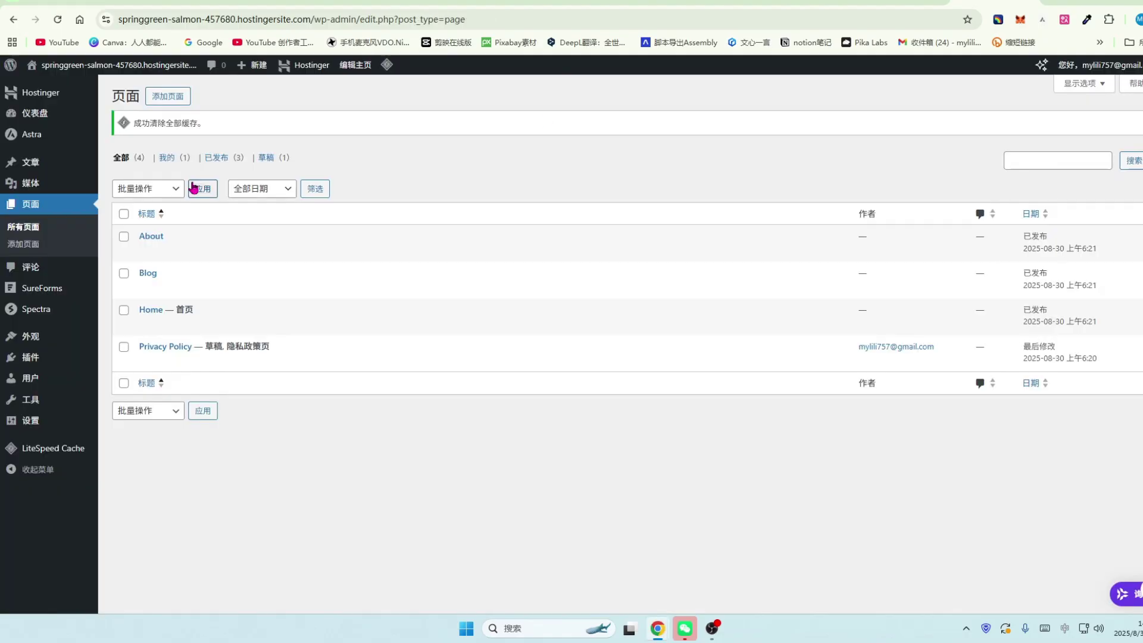
Open the WordPress dashboard and hide the site health, overview, activity, quick draft, WordPress events and news, and welcome widgets
{"action": "mouse_move", "coordinate": [36, 114]}
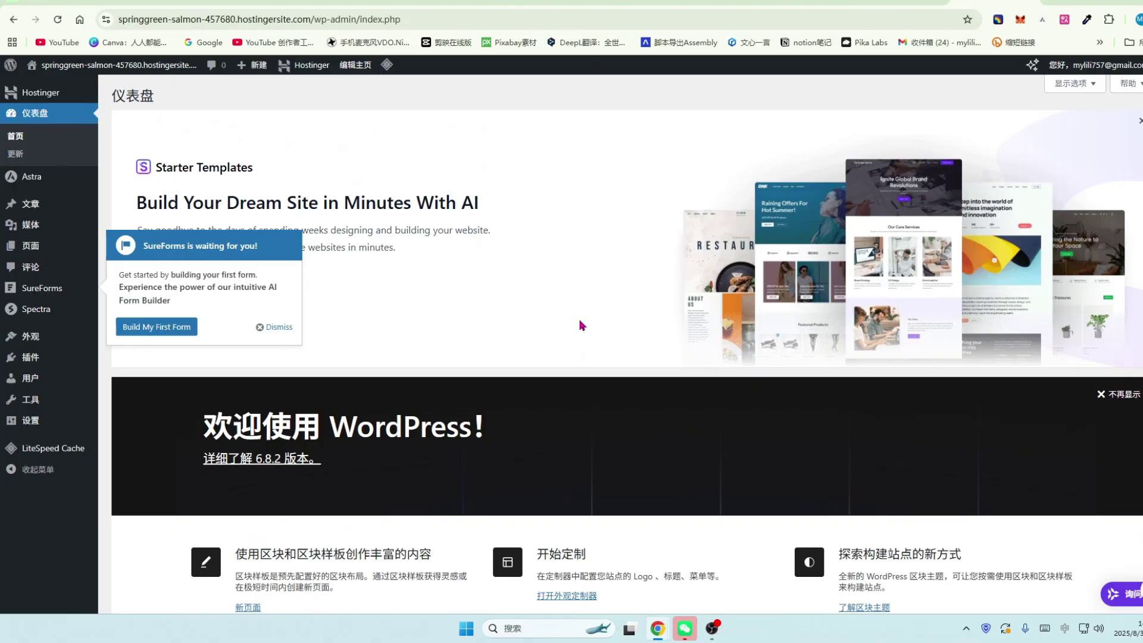
{"action": "scroll", "coordinate": [582, 325], "scroll_direction": "down", "scroll_amount": 10}
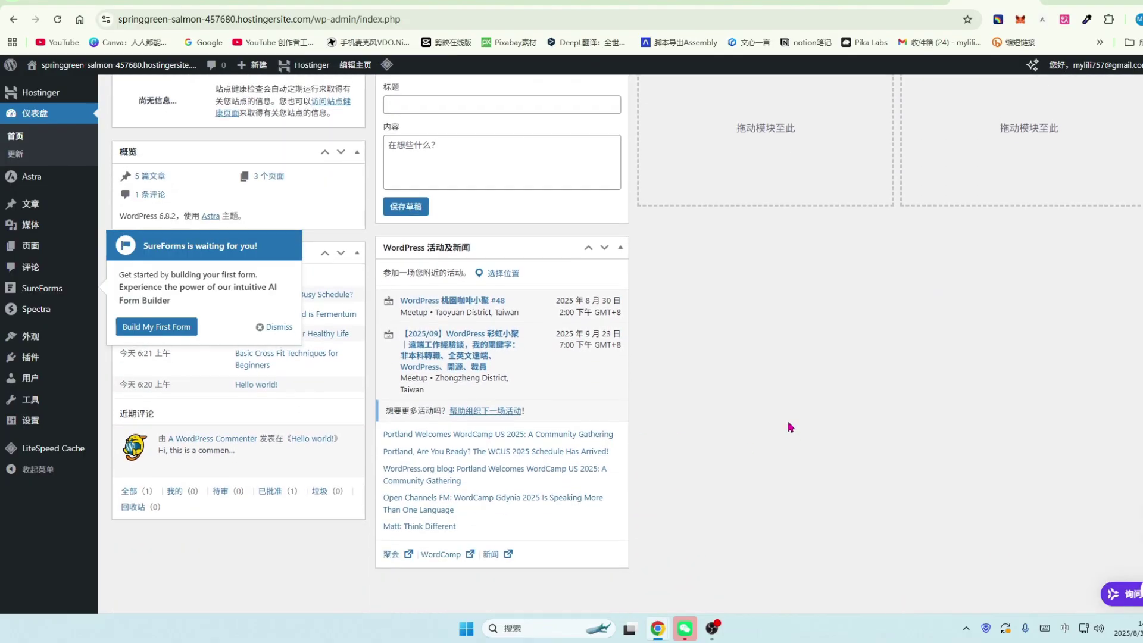
{"action": "scroll", "coordinate": [790, 427], "scroll_direction": "up", "scroll_amount": 10}
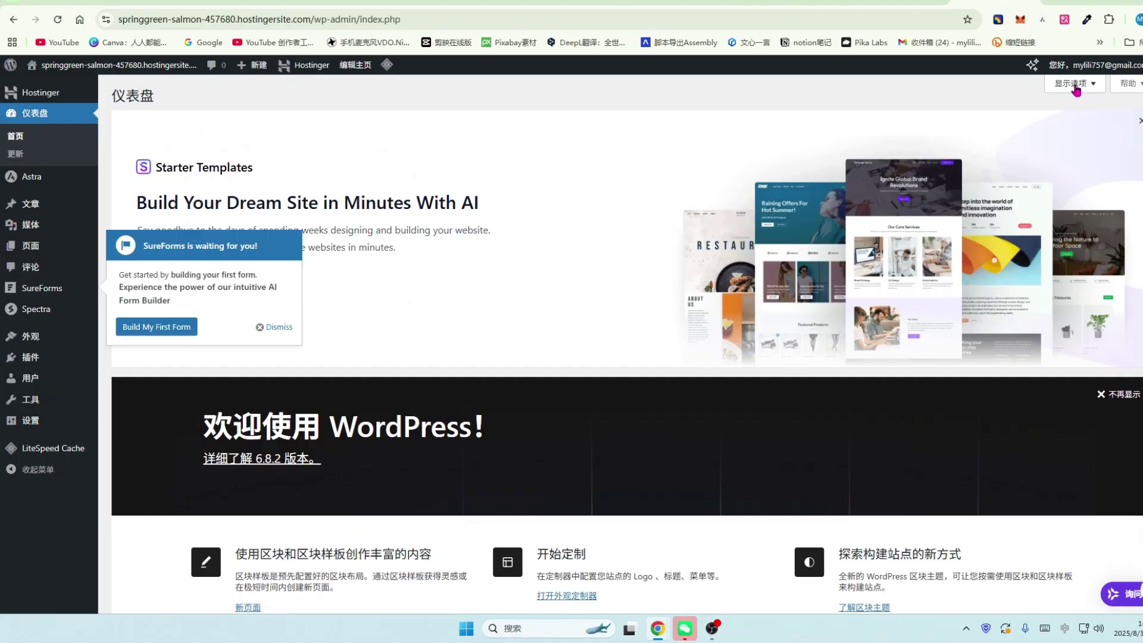
{"action": "left_click", "coordinate": [1076, 88]}
{"action": "left_click", "coordinate": [238, 139]}
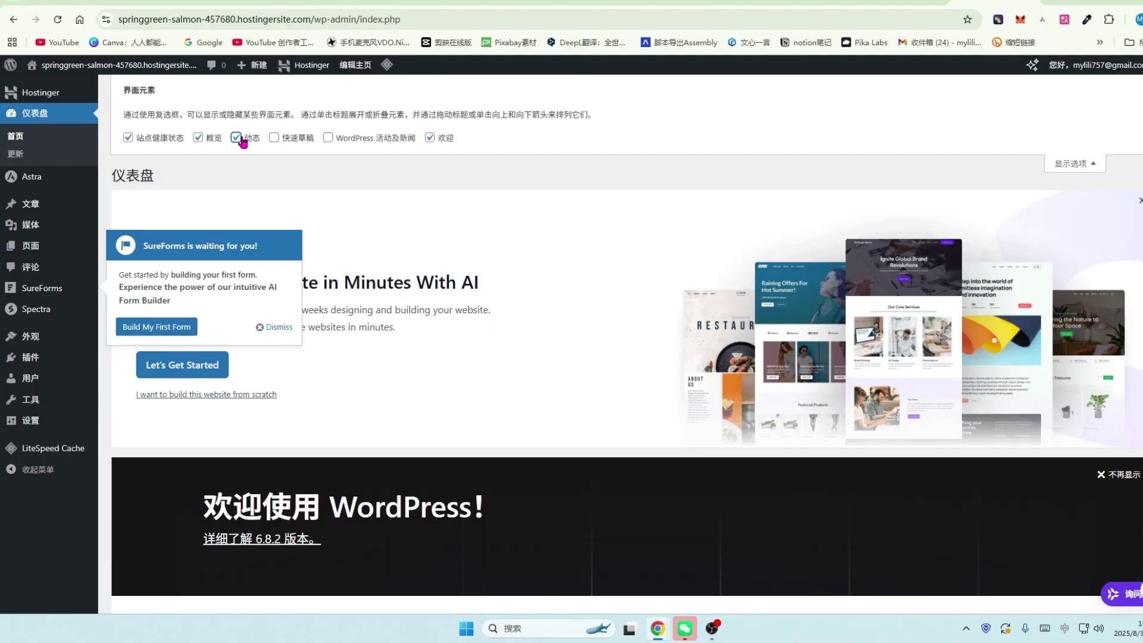
{"action": "left_click", "coordinate": [238, 139]}
{"action": "left_click", "coordinate": [199, 139]}
{"action": "left_click", "coordinate": [141, 139]}
{"action": "left_click", "coordinate": [429, 137]}
{"action": "left_click", "coordinate": [1072, 163]}
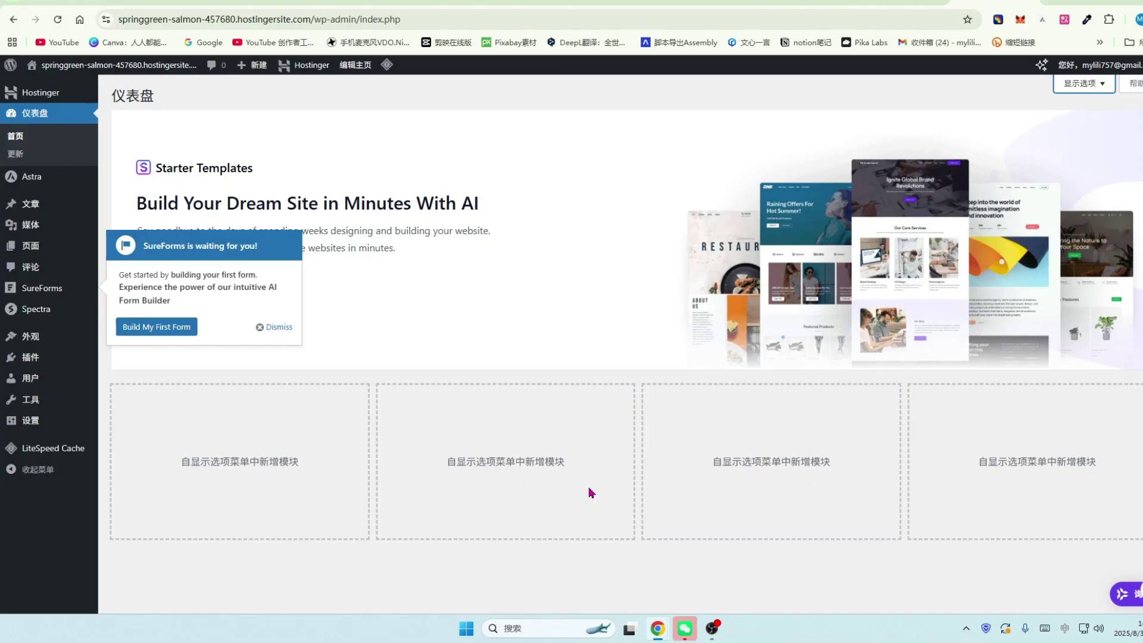
Open the installed plugins list and go to the page for adding a new plugin
{"action": "left_click", "coordinate": [31, 360]}
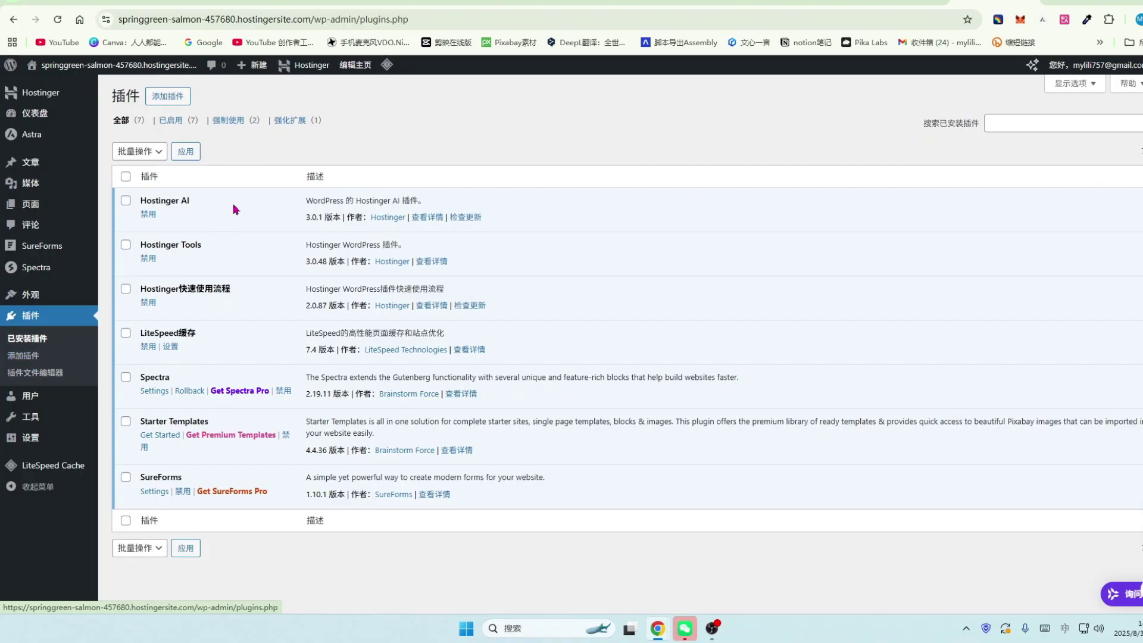
{"action": "left_click", "coordinate": [167, 97]}
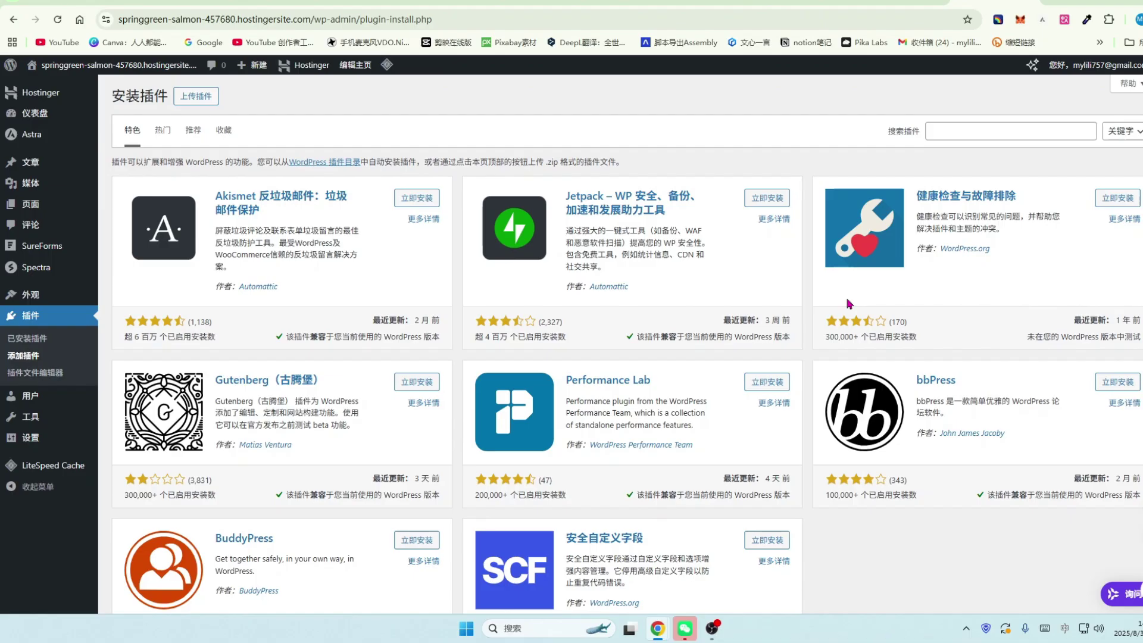
Switch to the translatepress.com site and look through its home page back up to the main heading
{"action": "left_click", "coordinate": [346, 2]}
{"action": "scroll", "coordinate": [627, 296], "scroll_direction": "up", "scroll_amount": 2}
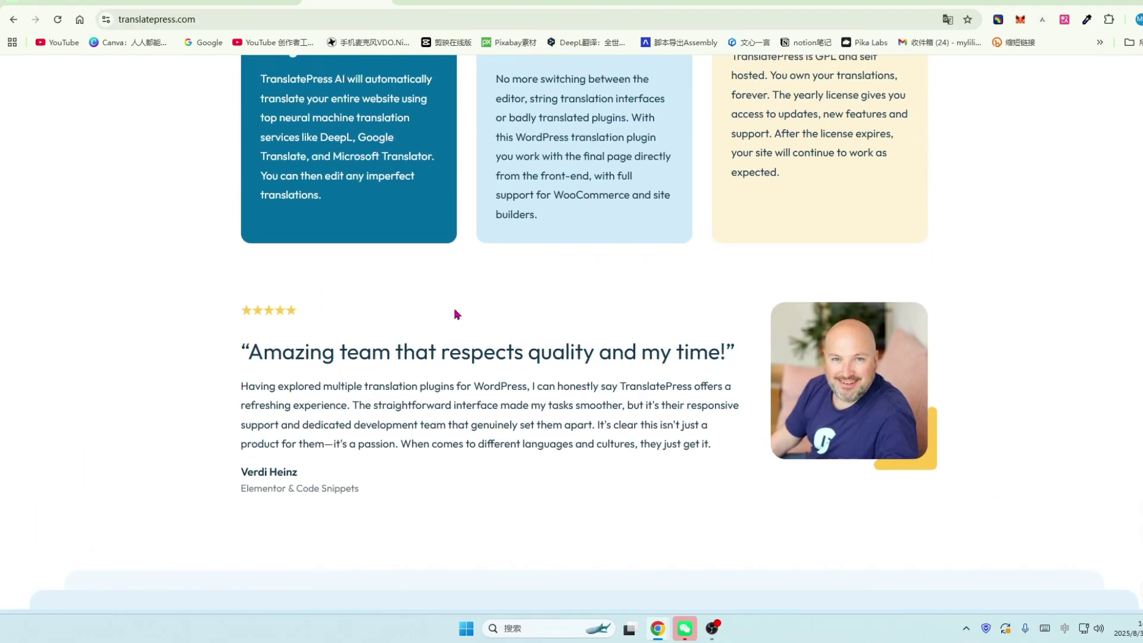
{"action": "double_click", "coordinate": [174, 19]}
{"action": "scroll", "coordinate": [326, 263], "scroll_direction": "up", "scroll_amount": 4}
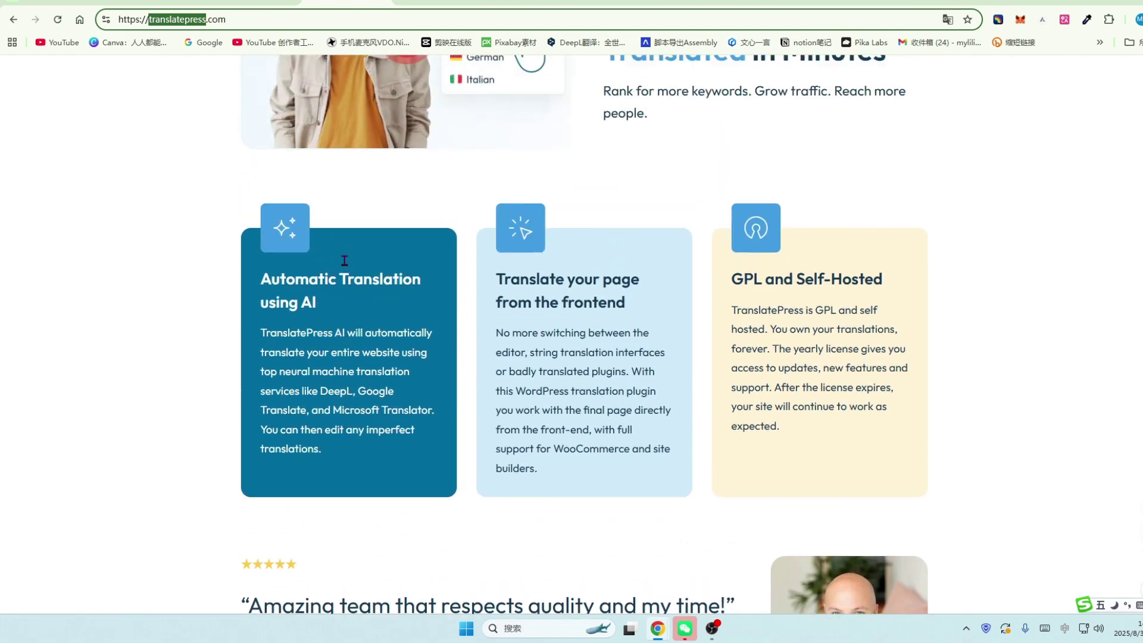
{"action": "scroll", "coordinate": [534, 219], "scroll_direction": "up", "scroll_amount": 7}
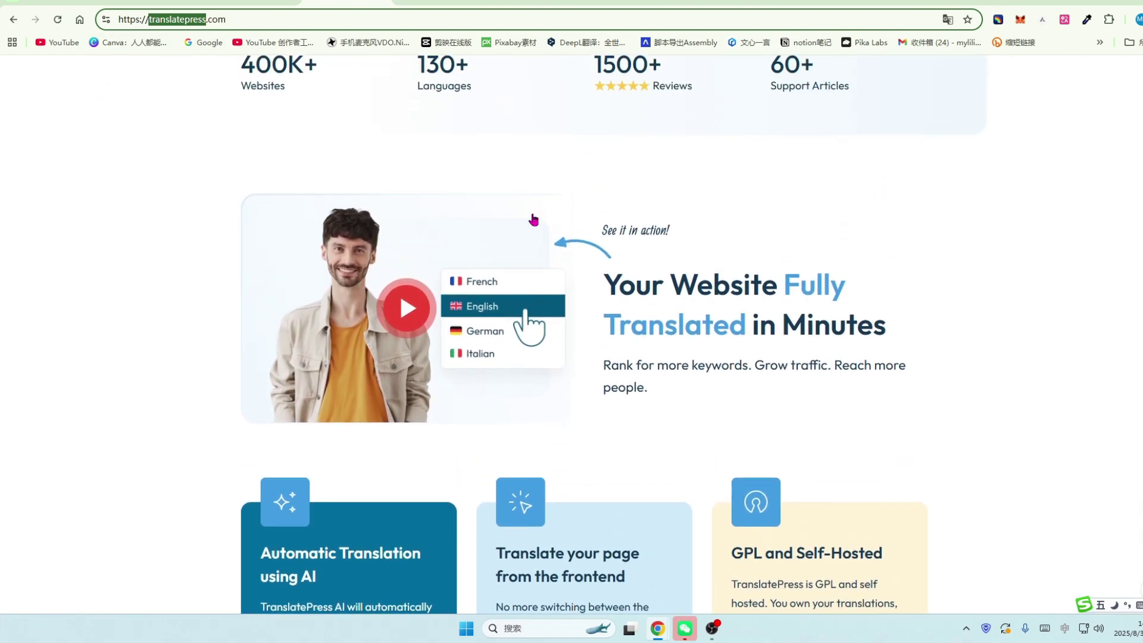
{"action": "scroll", "coordinate": [625, 220], "scroll_direction": "up", "scroll_amount": 5}
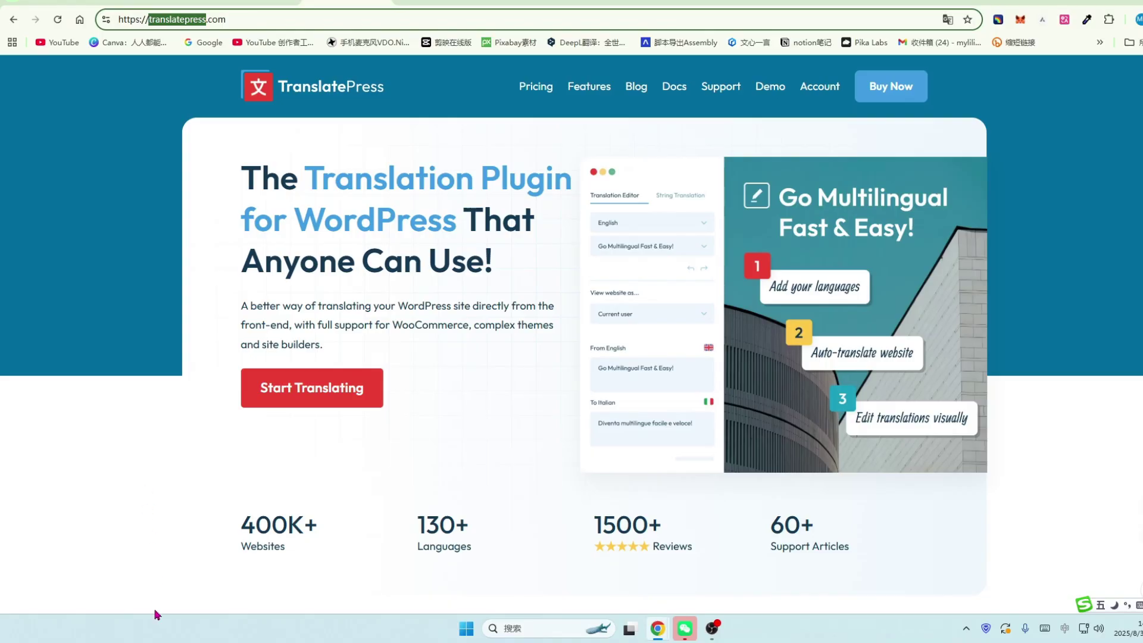
Open the TranslatePress pricing page and show it bilingually with a Chinese translation beside the English text
{"action": "left_click", "coordinate": [536, 92]}
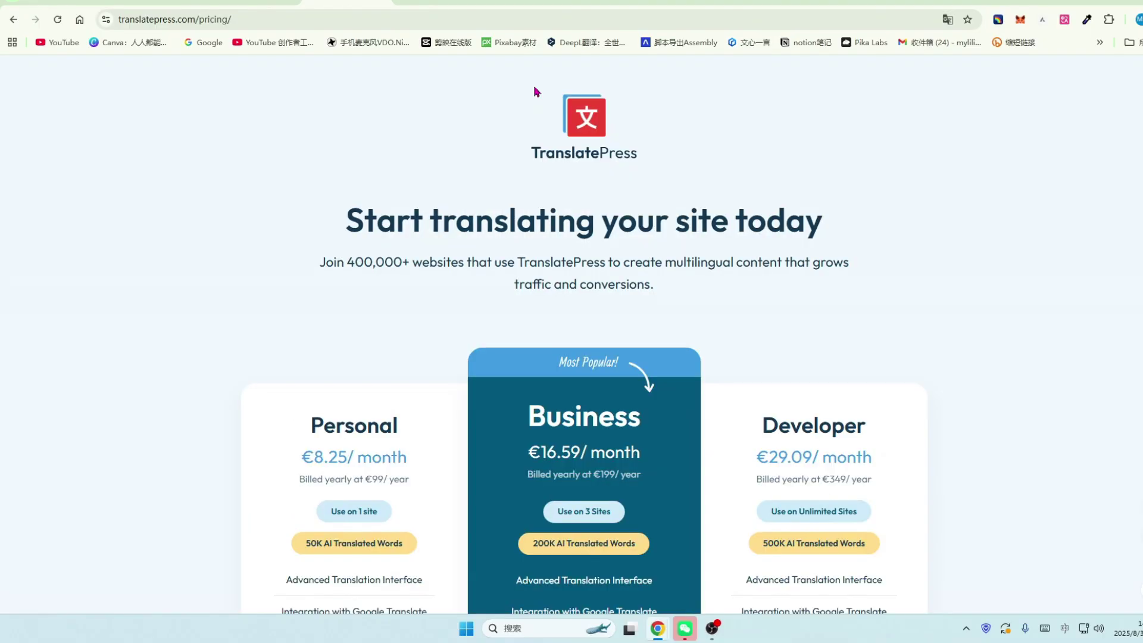
{"action": "scroll", "coordinate": [914, 241], "scroll_direction": "down", "scroll_amount": 2}
{"action": "scroll", "coordinate": [914, 243], "scroll_direction": "down", "scroll_amount": 1}
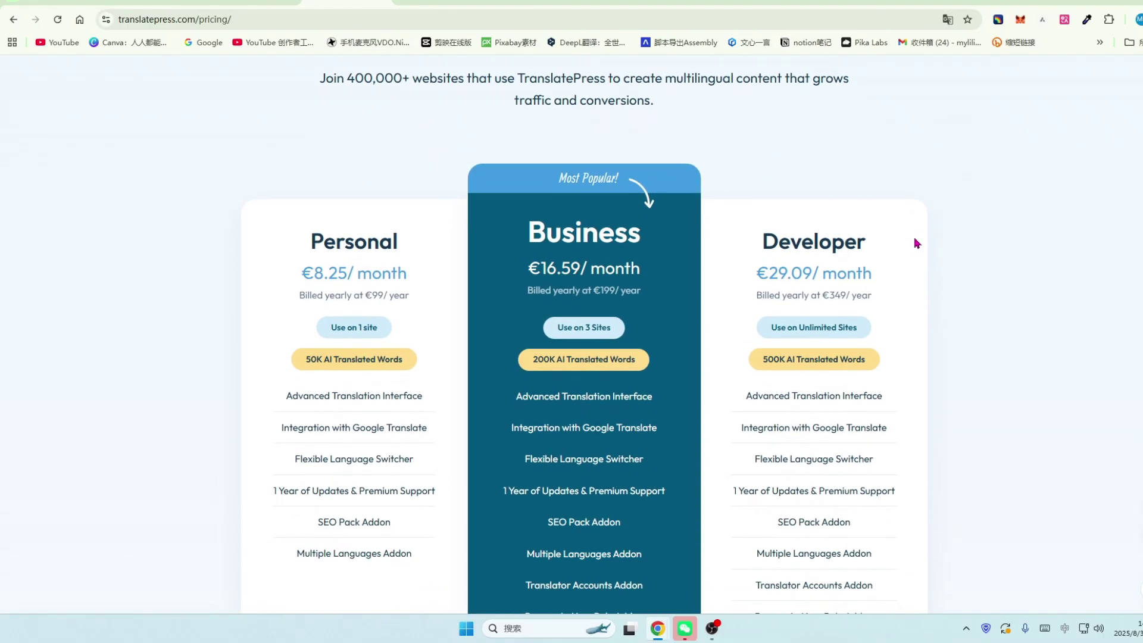
{"action": "left_click", "coordinate": [1041, 19]}
{"action": "left_click", "coordinate": [1036, 188]}
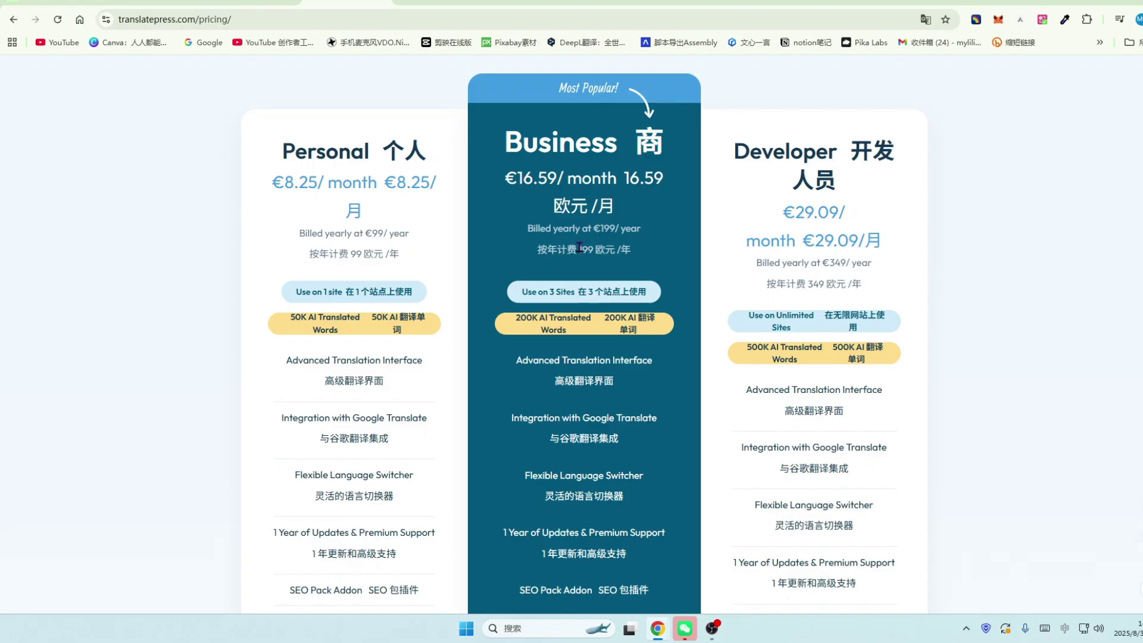
Compare the yearly prices, AI-translated word allowances and included features of the Personal, Business and Developer plans
{"action": "left_click_drag", "start_coordinate": [578, 248], "coordinate": [609, 249]}
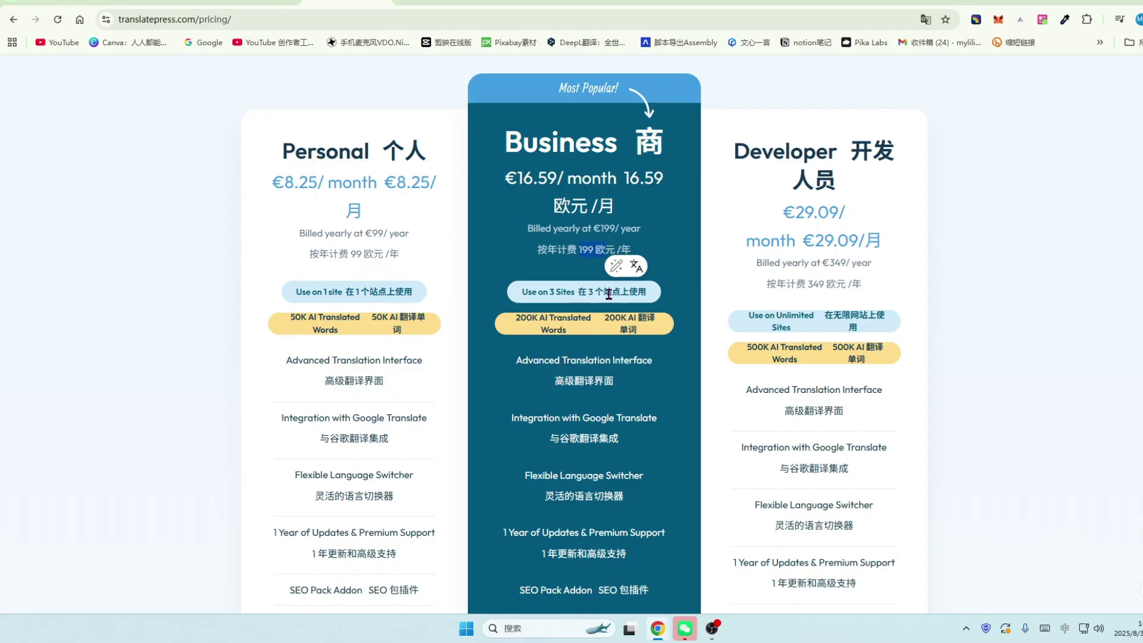
{"action": "mouse_move", "coordinate": [307, 322]}
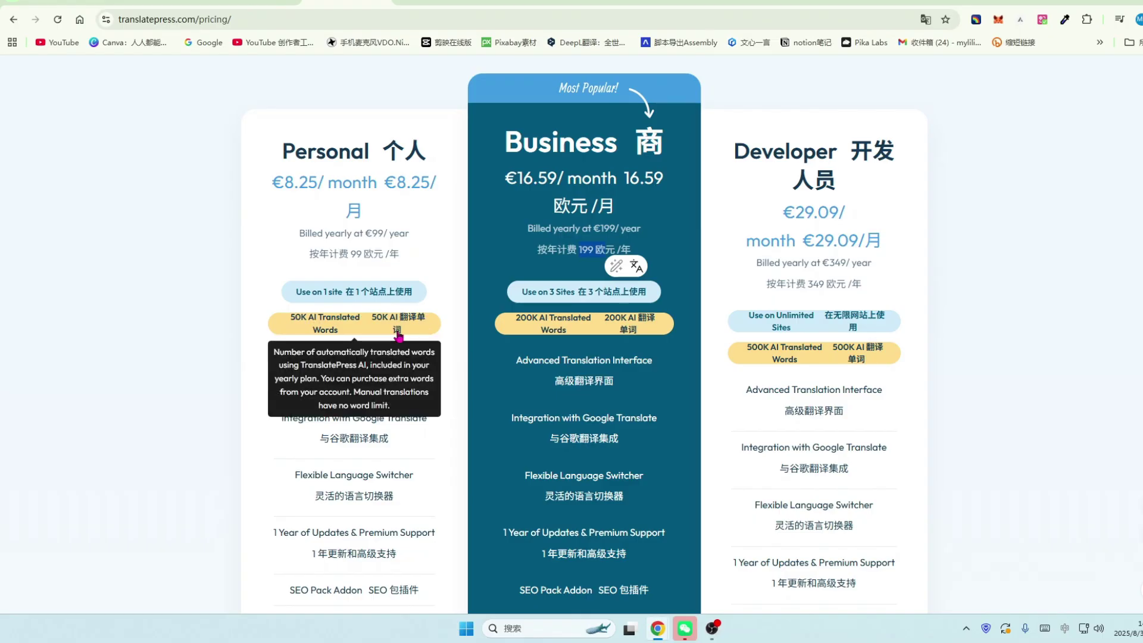
{"action": "mouse_move", "coordinate": [523, 333]}
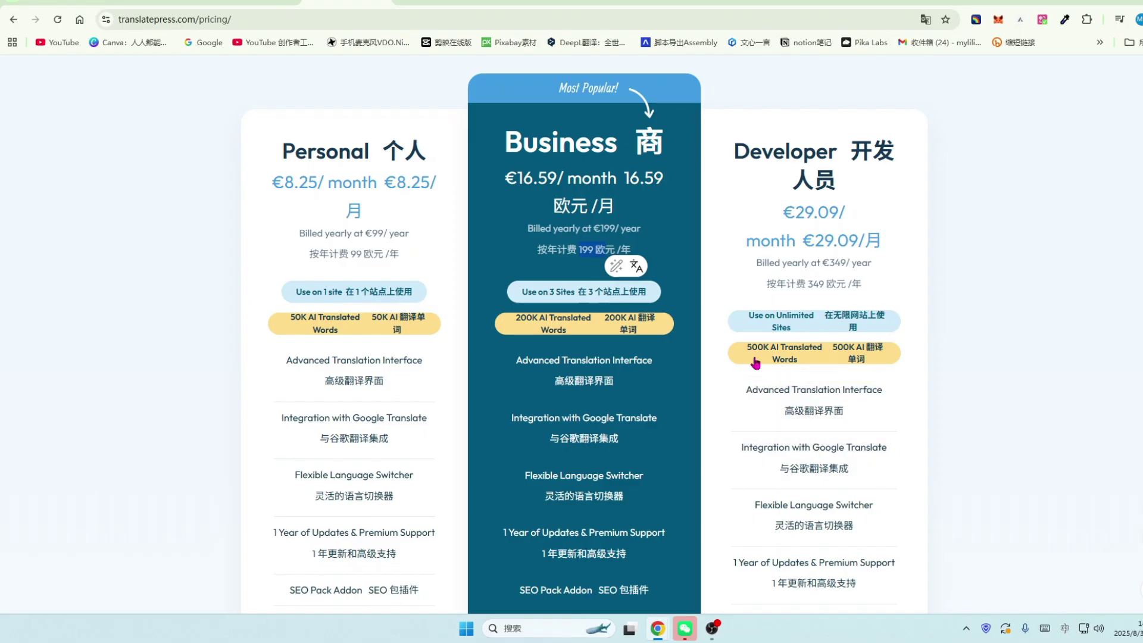
{"action": "mouse_move", "coordinate": [765, 356]}
{"action": "scroll", "coordinate": [627, 383], "scroll_direction": "down", "scroll_amount": 3}
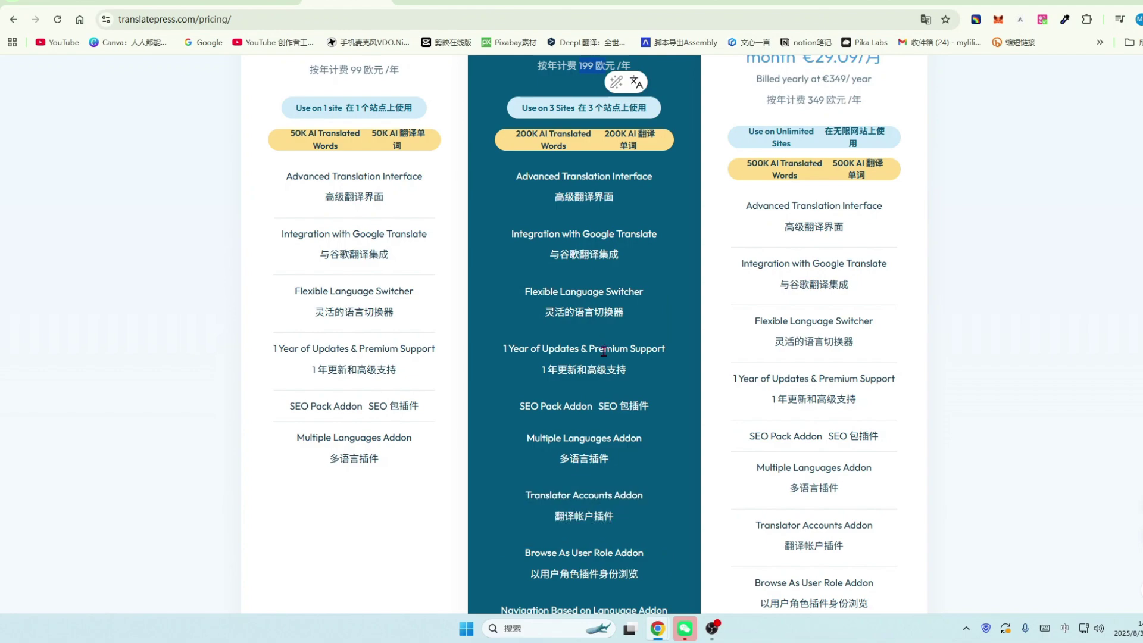
{"action": "mouse_move", "coordinate": [619, 232]}
{"action": "left_click", "coordinate": [622, 40]}
{"action": "scroll", "coordinate": [354, 198], "scroll_direction": "up", "scroll_amount": 1}
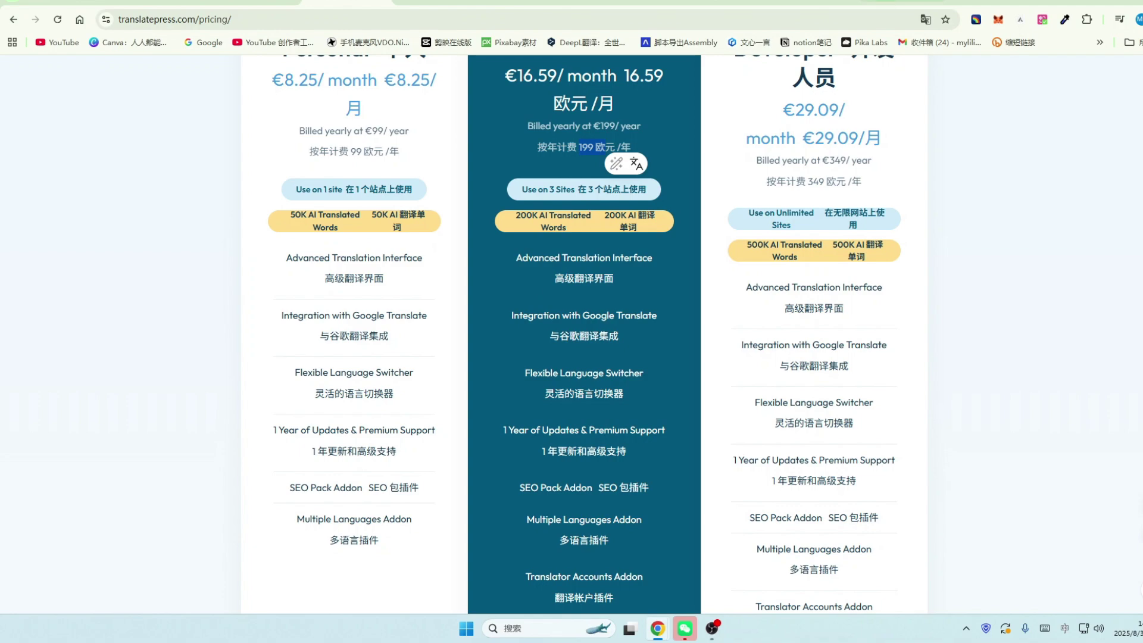
Switch to the A.P.C. store's men's hats and caps collection and browse the products down to the footer's country selector
{"action": "left_click", "coordinate": [993, 1]}
{"action": "left_click", "coordinate": [905, 2]}
{"action": "scroll", "coordinate": [1043, 281], "scroll_direction": "down", "scroll_amount": 5}
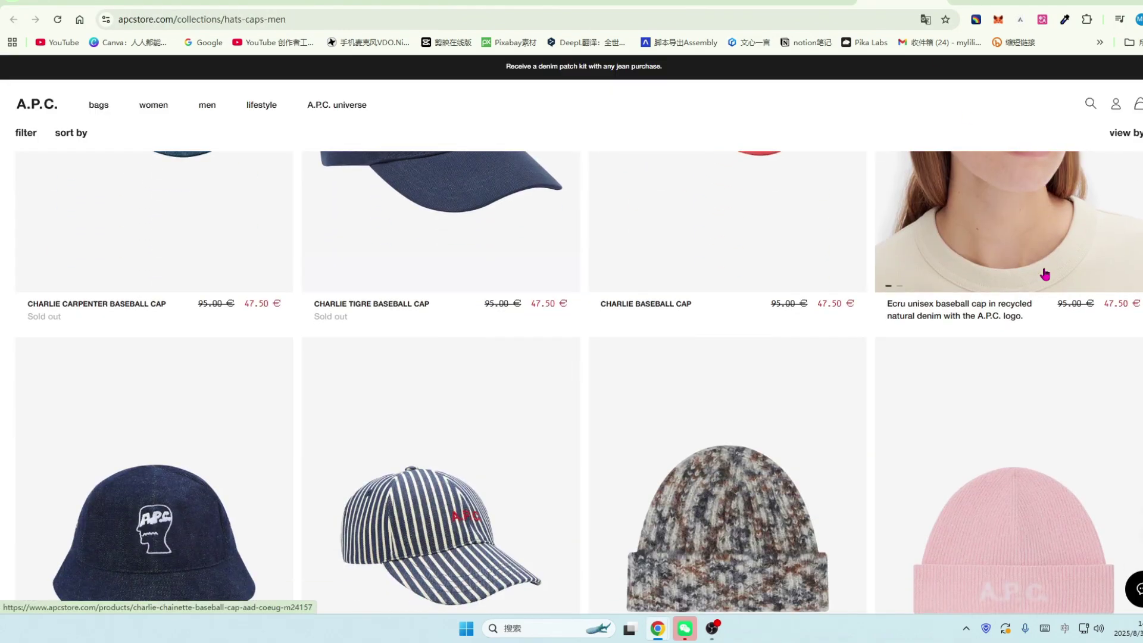
{"action": "scroll", "coordinate": [1041, 282], "scroll_direction": "down", "scroll_amount": 3}
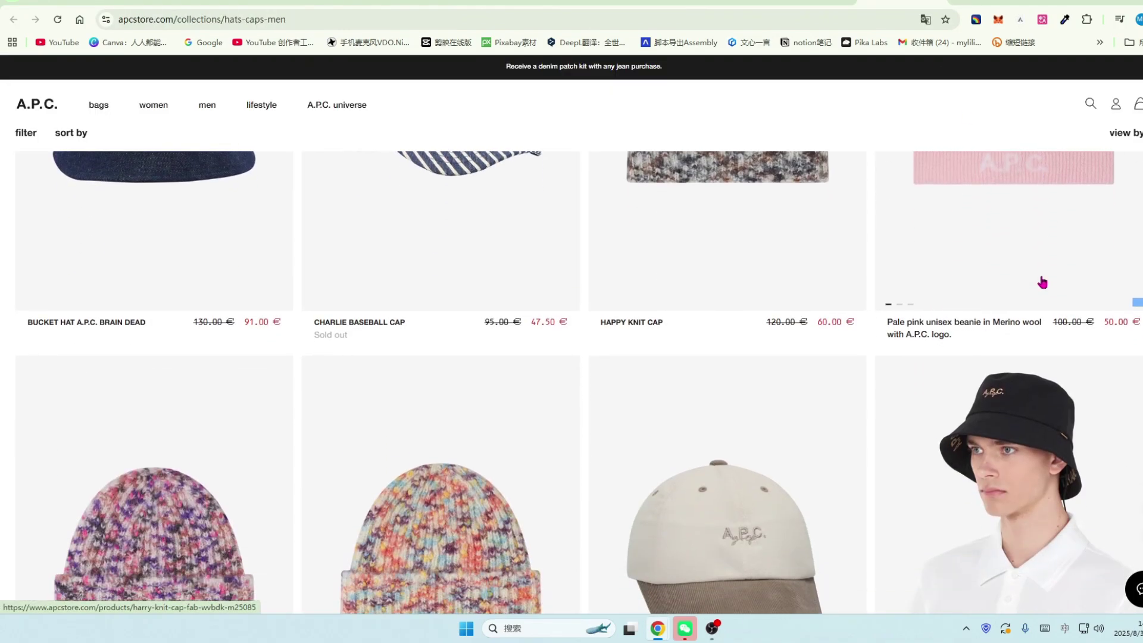
{"action": "scroll", "coordinate": [1042, 282], "scroll_direction": "down", "scroll_amount": 5}
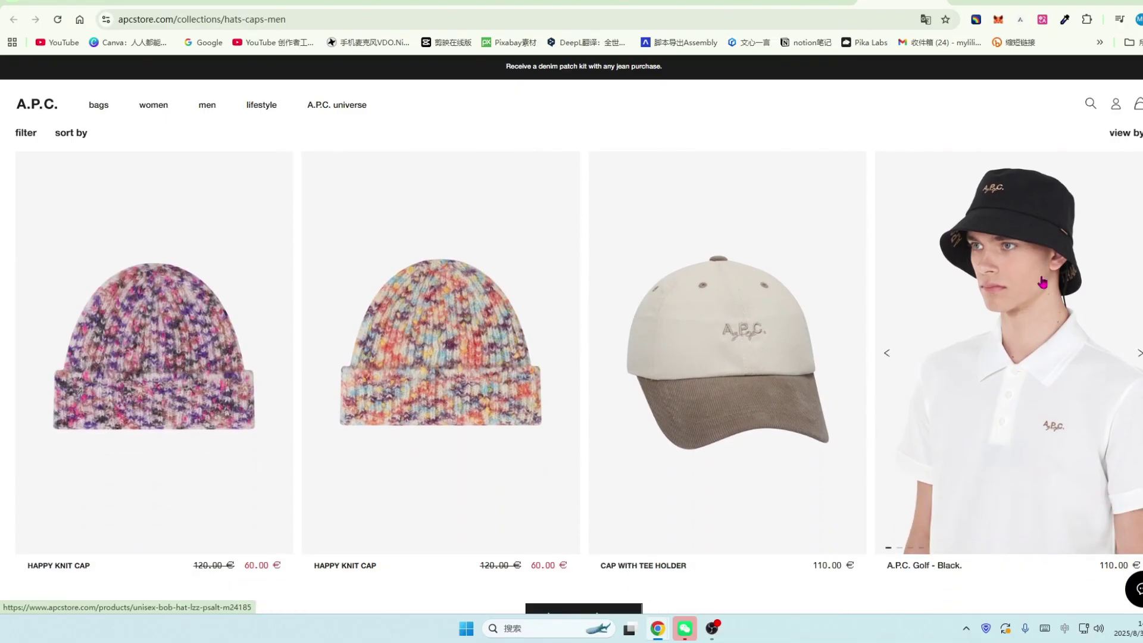
{"action": "scroll", "coordinate": [1044, 283], "scroll_direction": "down", "scroll_amount": 6}
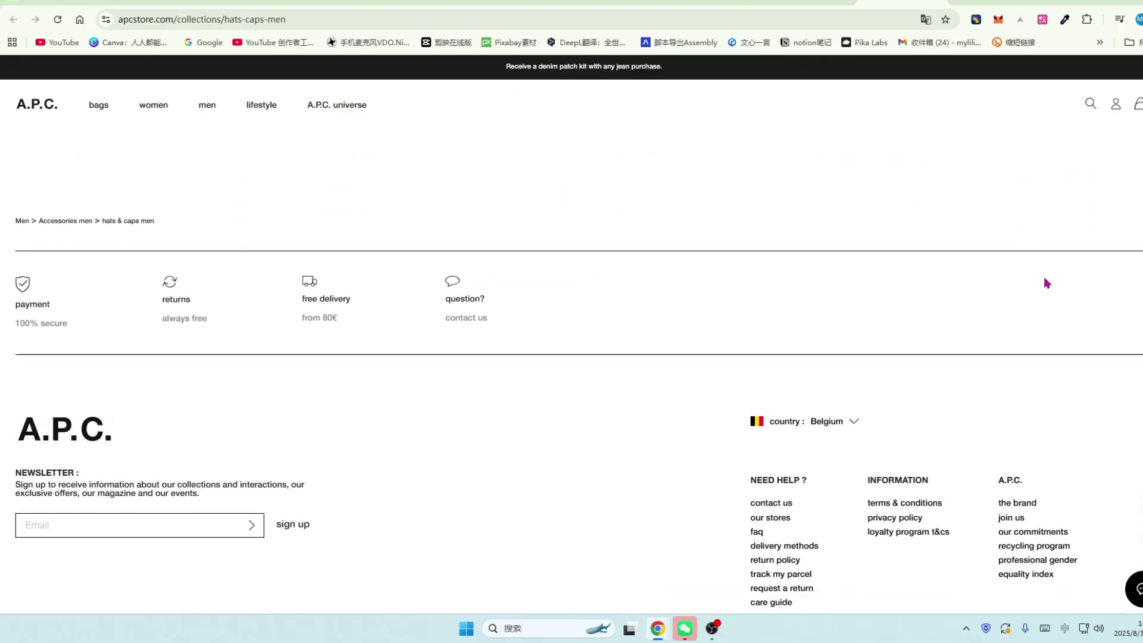
{"action": "scroll", "coordinate": [1046, 283], "scroll_direction": "up", "scroll_amount": 6}
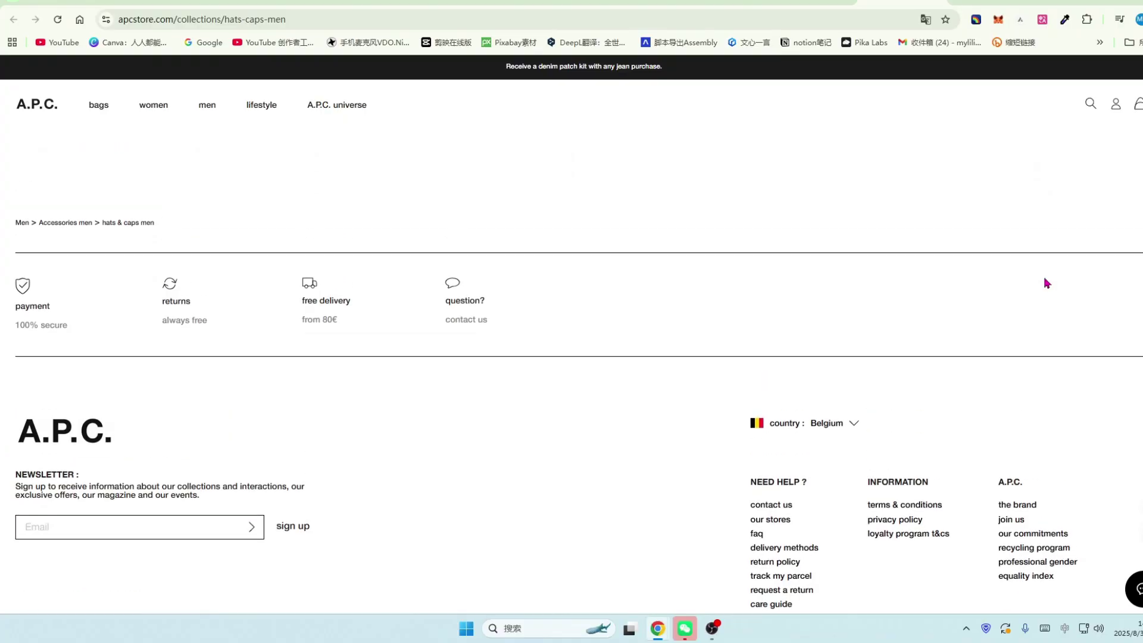
Return to the TranslatePress pricing page, review the Business plan's add-ons and proceed to checkout for that plan
{"action": "scroll", "coordinate": [1046, 283], "scroll_direction": "up", "scroll_amount": 3}
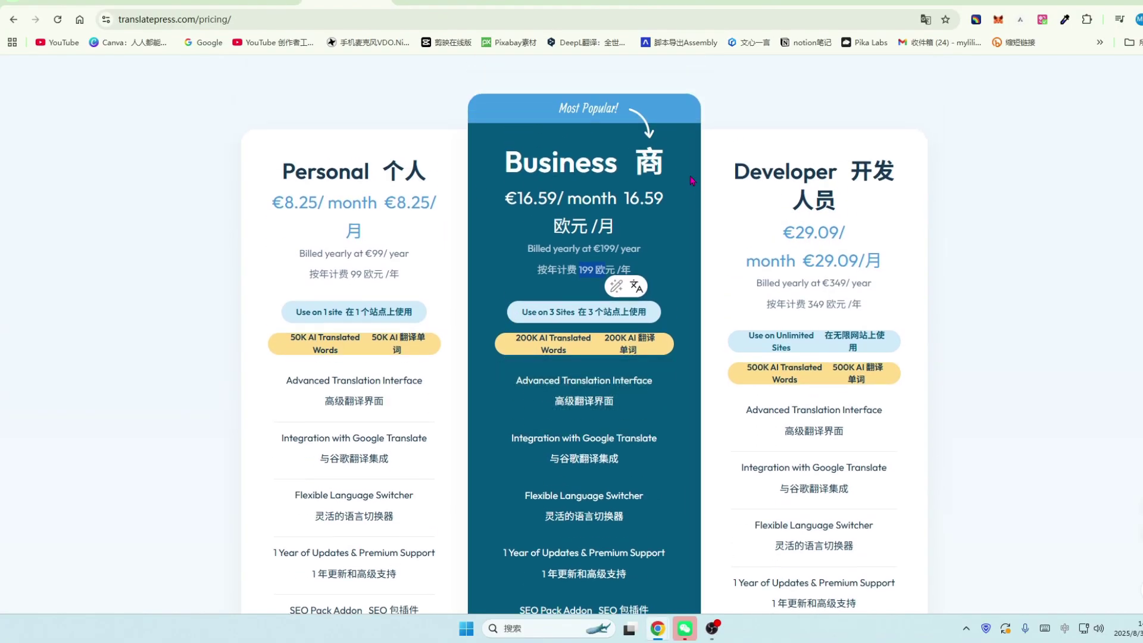
{"action": "scroll", "coordinate": [692, 180], "scroll_direction": "down", "scroll_amount": 8}
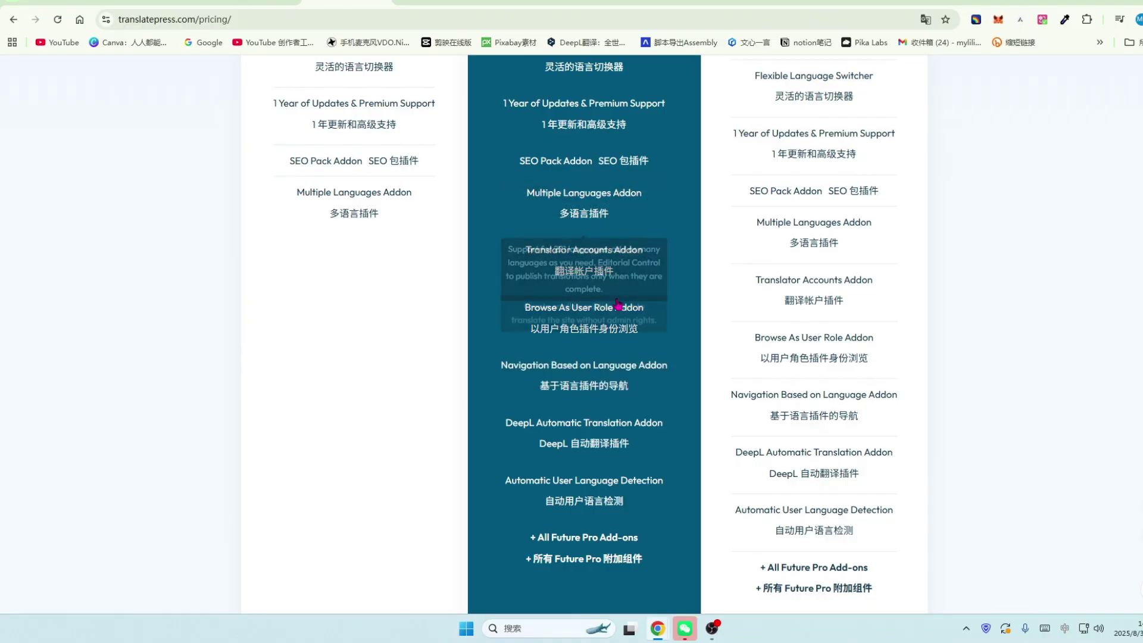
{"action": "scroll", "coordinate": [622, 307], "scroll_direction": "up", "scroll_amount": 2}
{"action": "scroll", "coordinate": [601, 252], "scroll_direction": "down", "scroll_amount": 3}
{"action": "scroll", "coordinate": [601, 252], "scroll_direction": "down", "scroll_amount": 3}
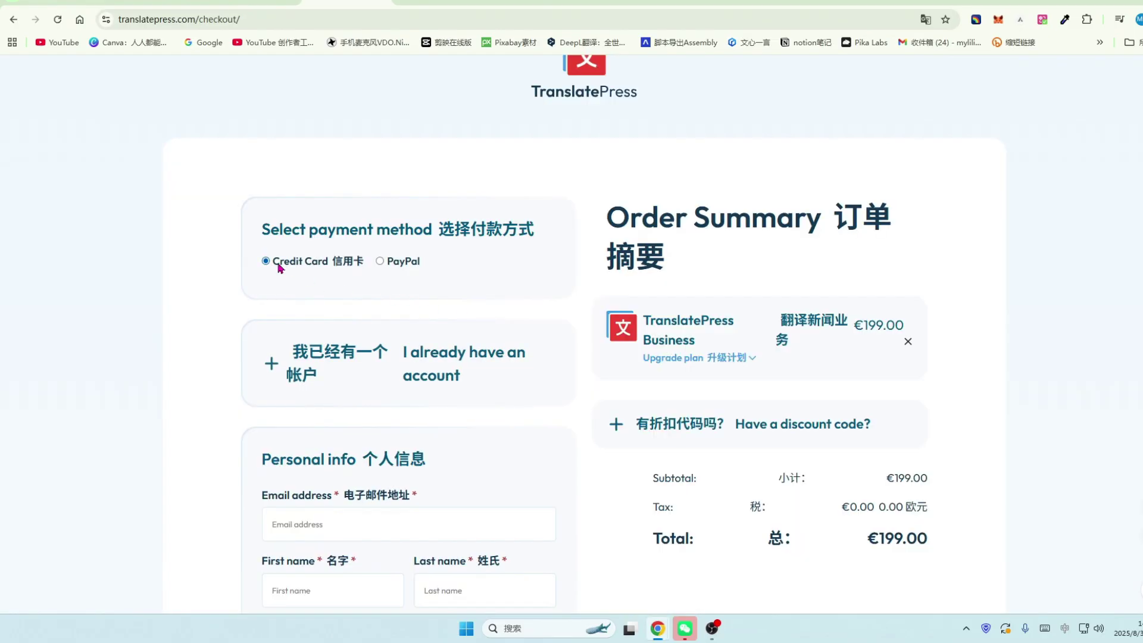
Review the Business plan's checkout form and order summary with PayPal as the payment method, and go back to the pricing page
{"action": "left_click", "coordinate": [379, 261]}
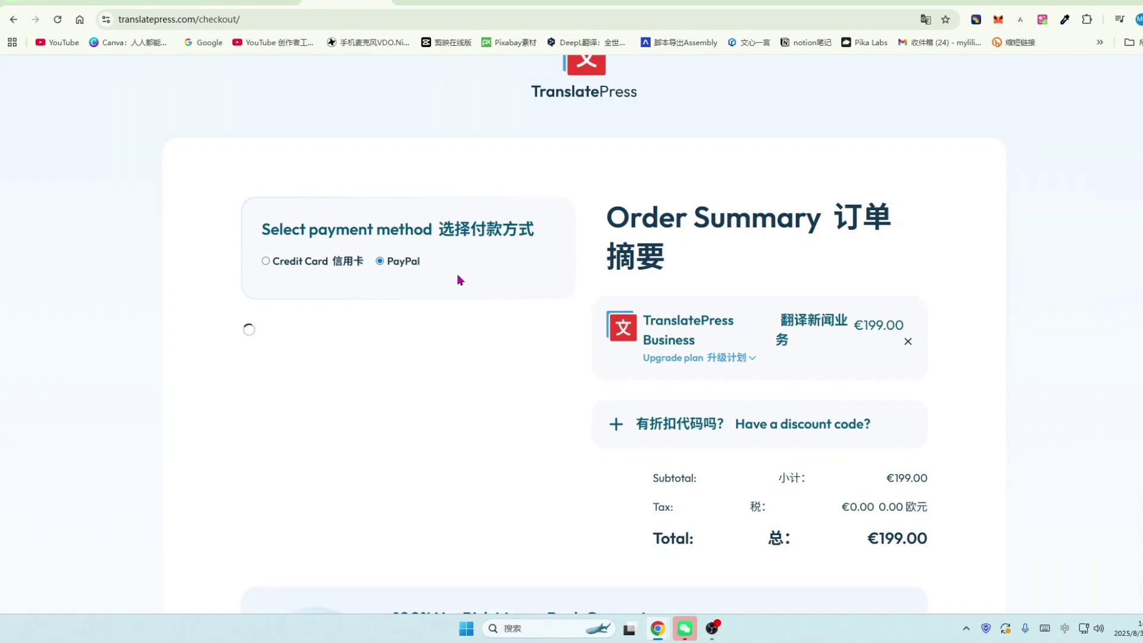
{"action": "scroll", "coordinate": [462, 279], "scroll_direction": "down", "scroll_amount": 3}
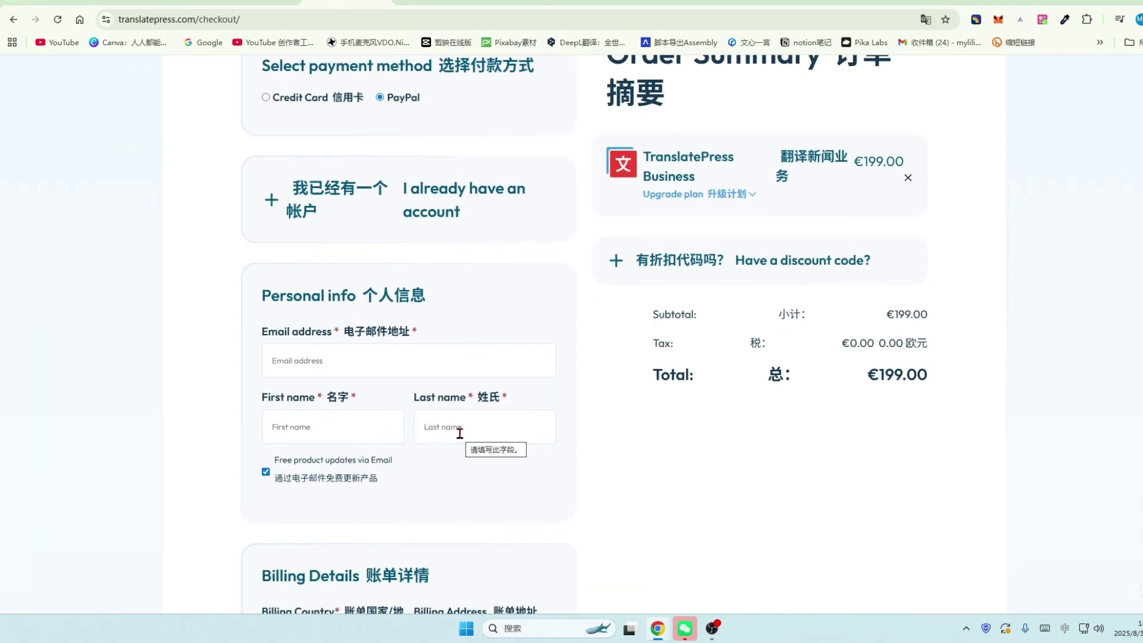
{"action": "scroll", "coordinate": [523, 357], "scroll_direction": "down", "scroll_amount": 1}
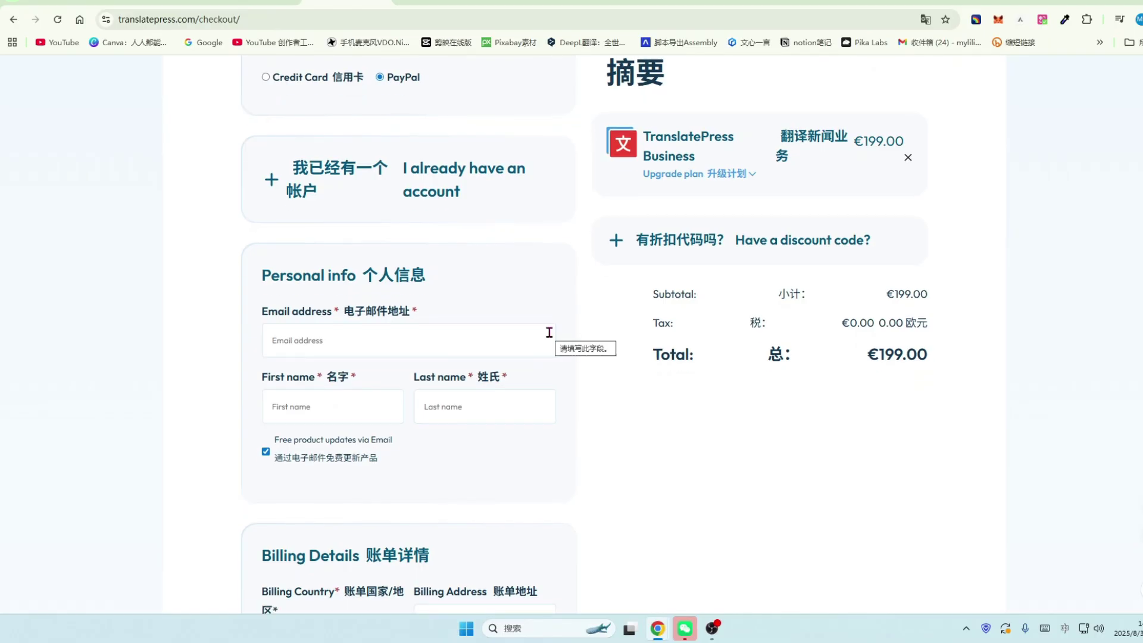
{"action": "scroll", "coordinate": [548, 331], "scroll_direction": "down", "scroll_amount": 1}
{"action": "scroll", "coordinate": [453, 286], "scroll_direction": "down", "scroll_amount": 4}
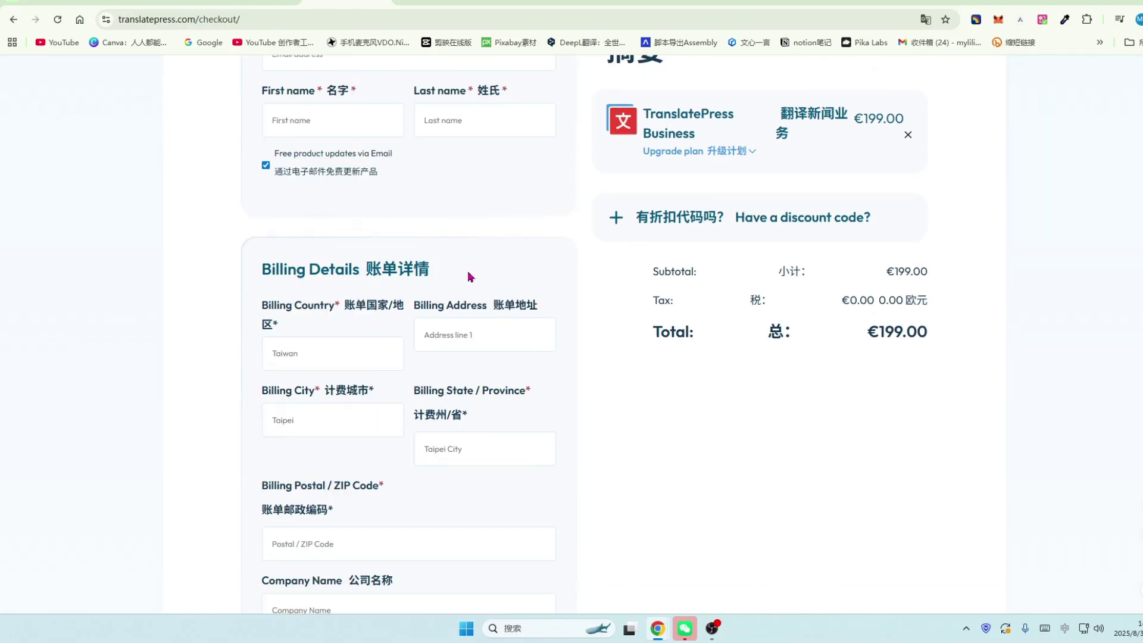
{"action": "scroll", "coordinate": [470, 277], "scroll_direction": "down", "scroll_amount": 3}
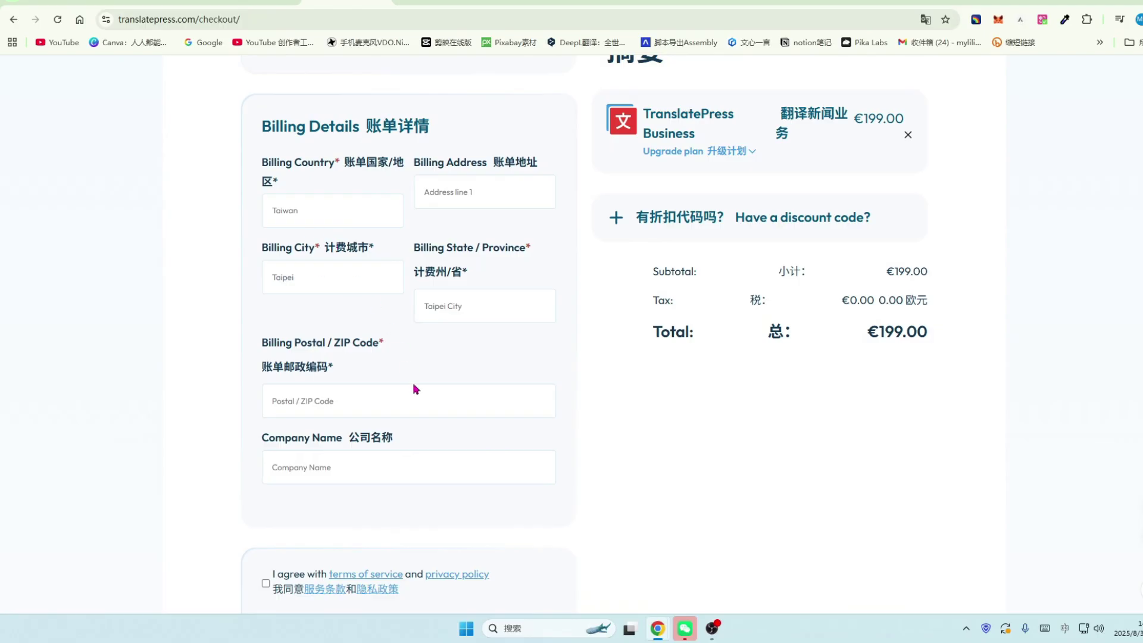
{"action": "scroll", "coordinate": [521, 364], "scroll_direction": "down", "scroll_amount": 2}
{"action": "scroll", "coordinate": [852, 184], "scroll_direction": "up", "scroll_amount": 5}
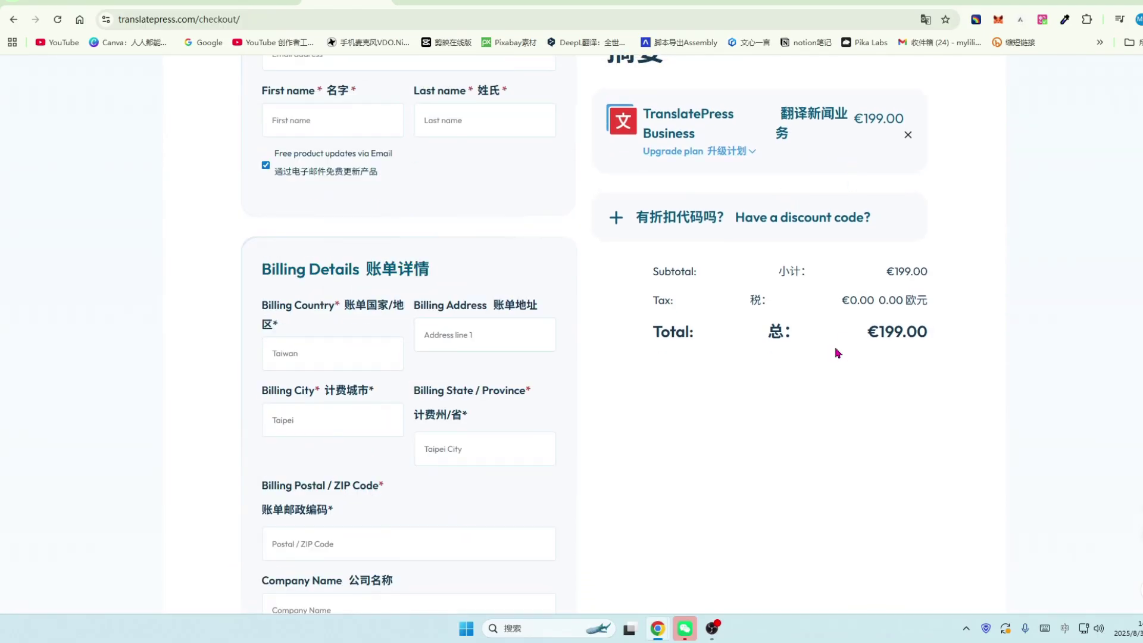
{"action": "scroll", "coordinate": [835, 352], "scroll_direction": "up", "scroll_amount": 3}
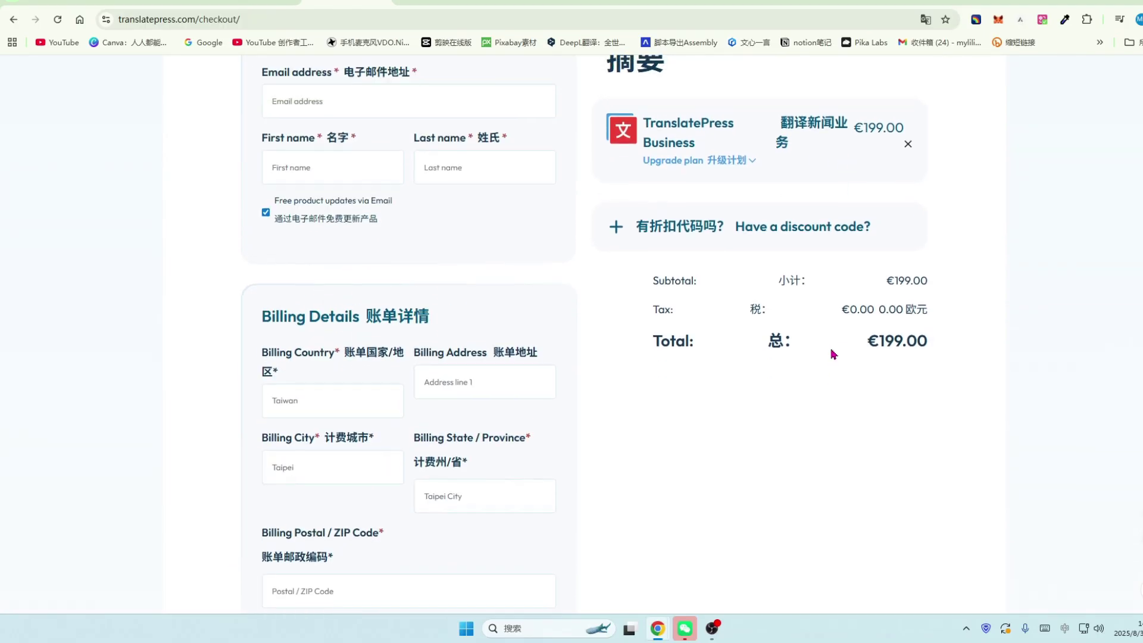
{"action": "left_click", "coordinate": [13, 19]}
{"action": "scroll", "coordinate": [318, 182], "scroll_direction": "up", "scroll_amount": 1}
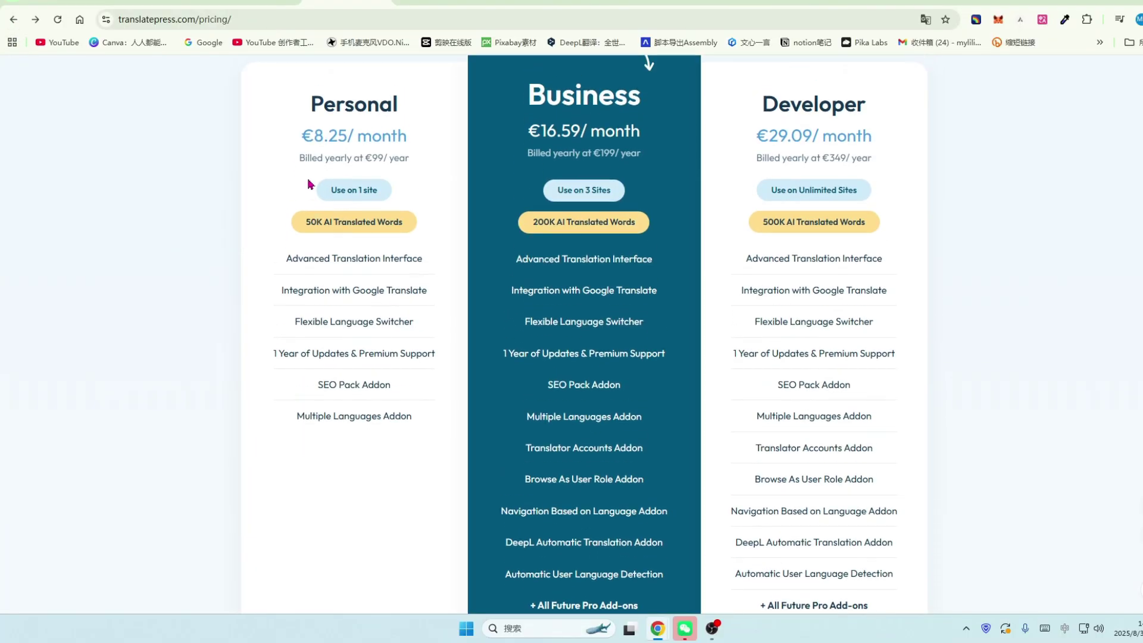
Check the Google Translate integration requirements in the Personal and Business plans and review the plan cards again
{"action": "mouse_move", "coordinate": [386, 280]}
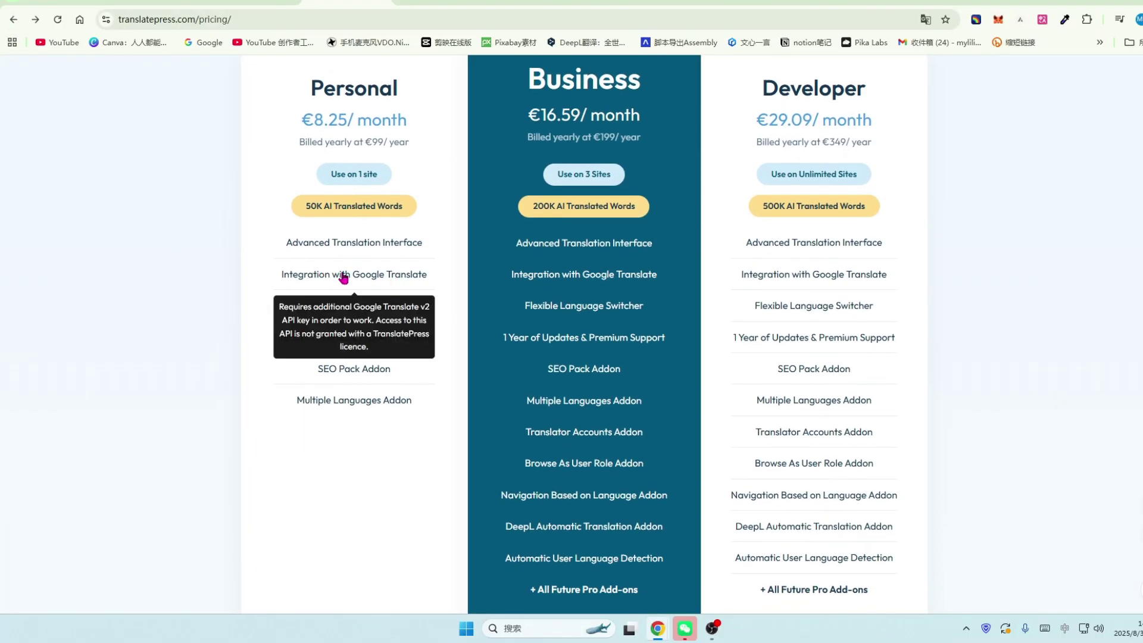
{"action": "scroll", "coordinate": [357, 274], "scroll_direction": "up", "scroll_amount": 2}
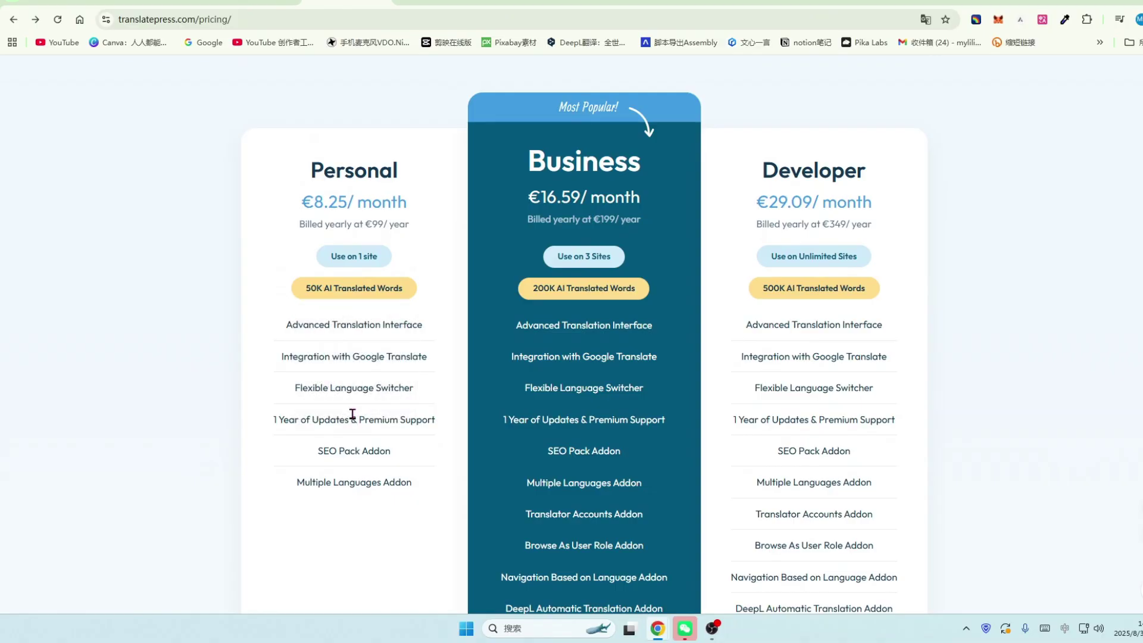
{"action": "mouse_move", "coordinate": [355, 350]}
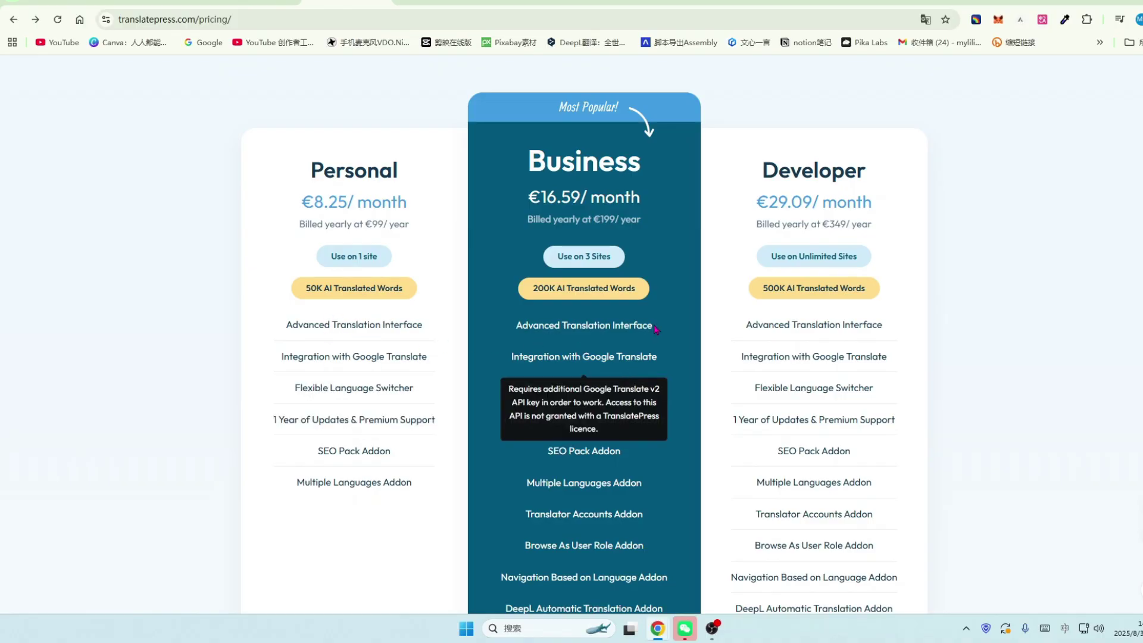
{"action": "scroll", "coordinate": [619, 357], "scroll_direction": "up", "scroll_amount": 2}
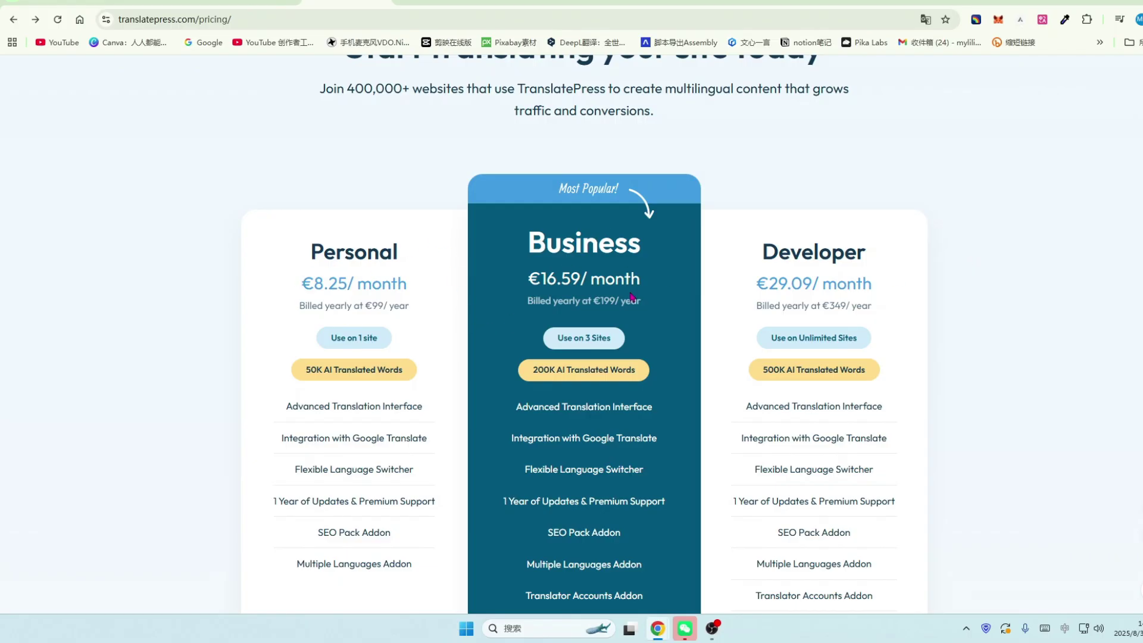
{"action": "scroll", "coordinate": [631, 296], "scroll_direction": "down", "scroll_amount": 6}
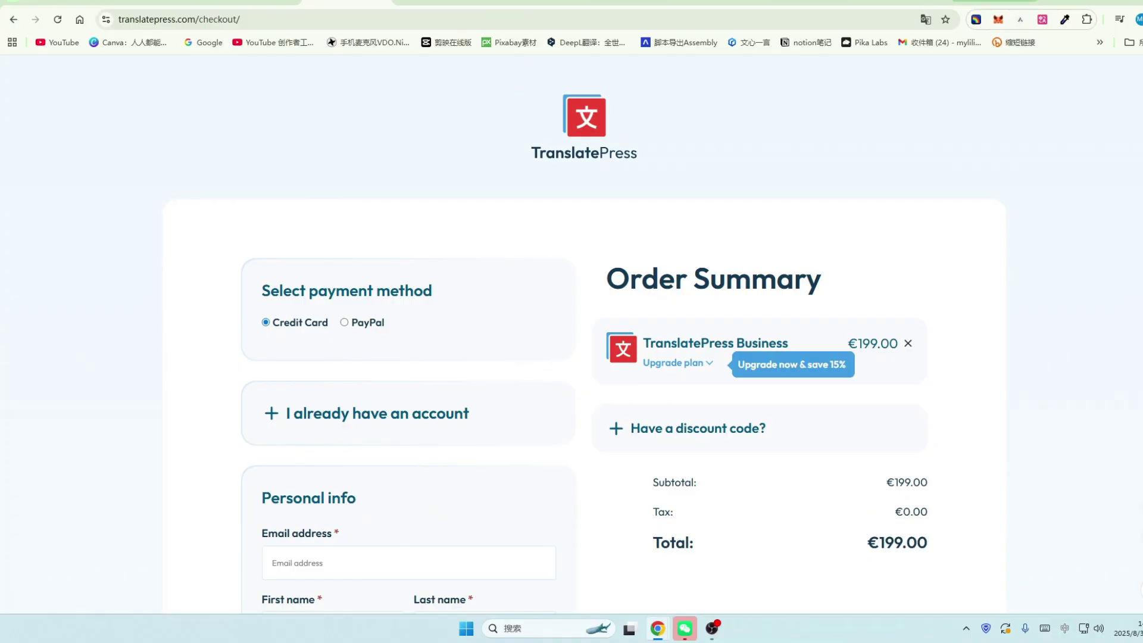
Switch to the WordPress plugin installation page and search the plugin directory for translatepress
{"action": "left_click", "coordinate": [994, 3]}
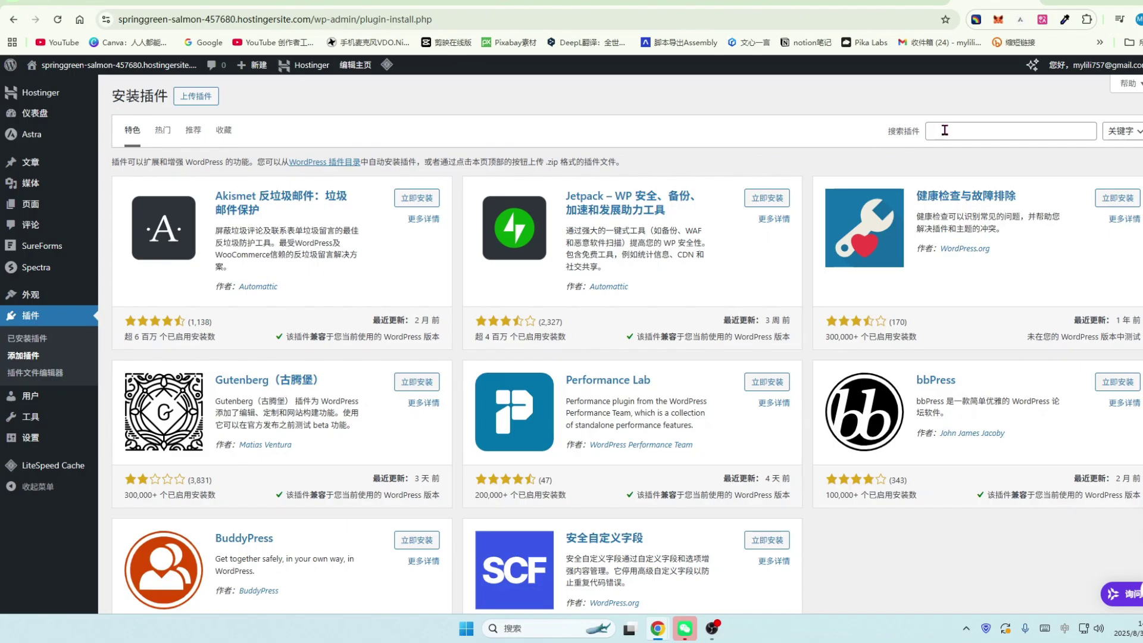
{"action": "left_click", "coordinate": [679, 628]}
{"action": "left_click", "coordinate": [901, 303]}
{"action": "left_click", "coordinate": [945, 132]}
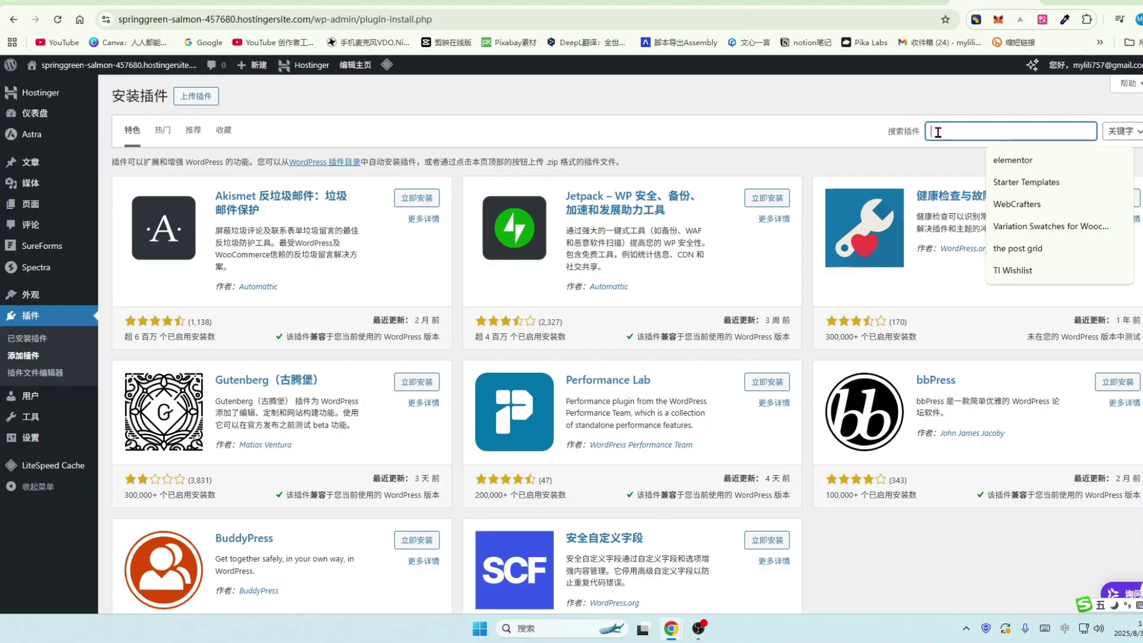
{"action": "type", "text": "translatepress"}
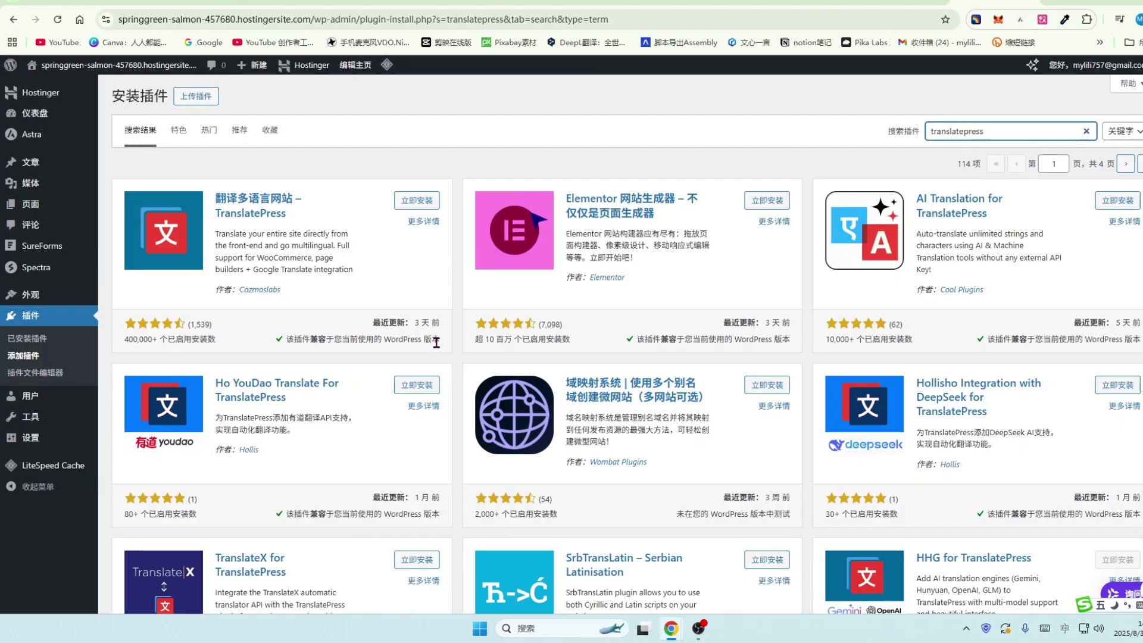
Install and activate the Cozmoslabs TranslatePress plugin, and opt in to its security and feature update notices
{"action": "left_click", "coordinate": [415, 199]}
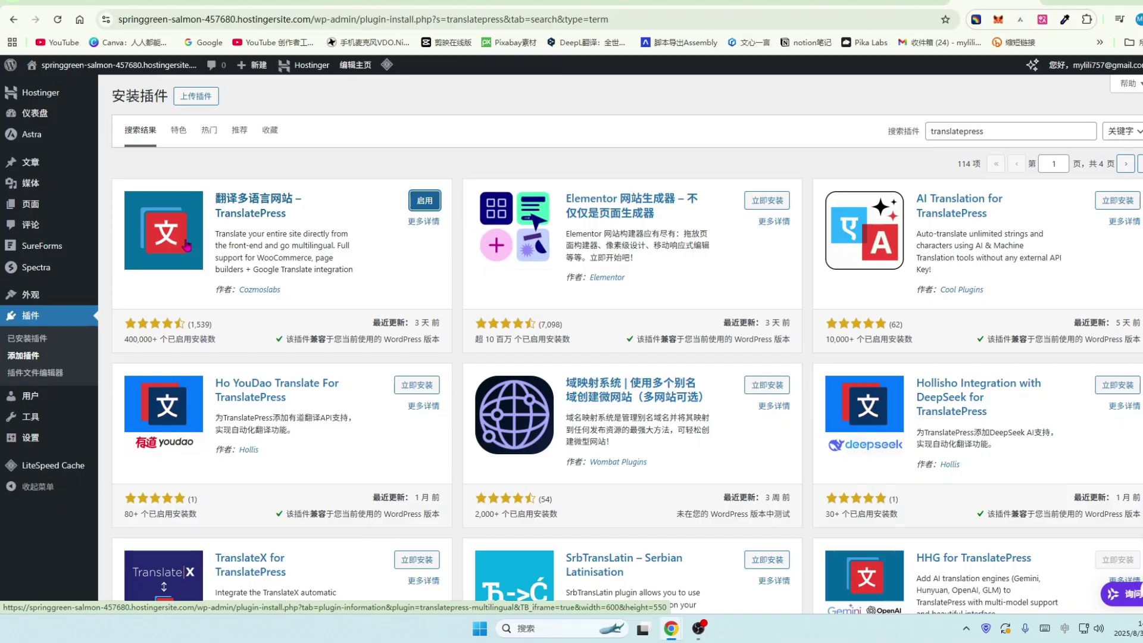
{"action": "left_click", "coordinate": [425, 202]}
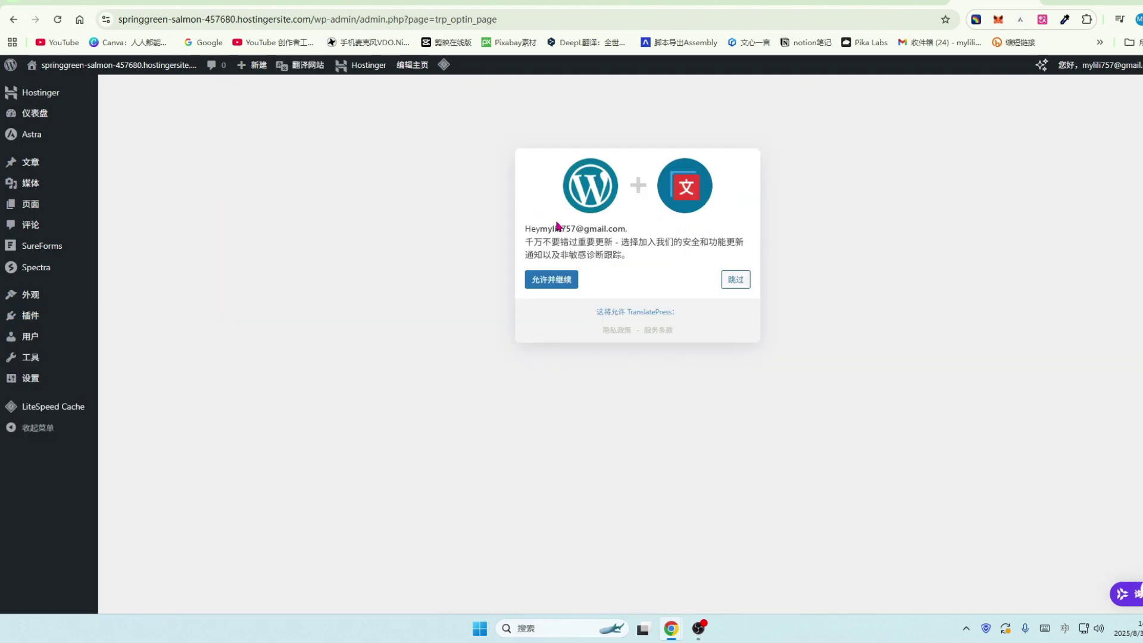
{"action": "left_click", "coordinate": [557, 281]}
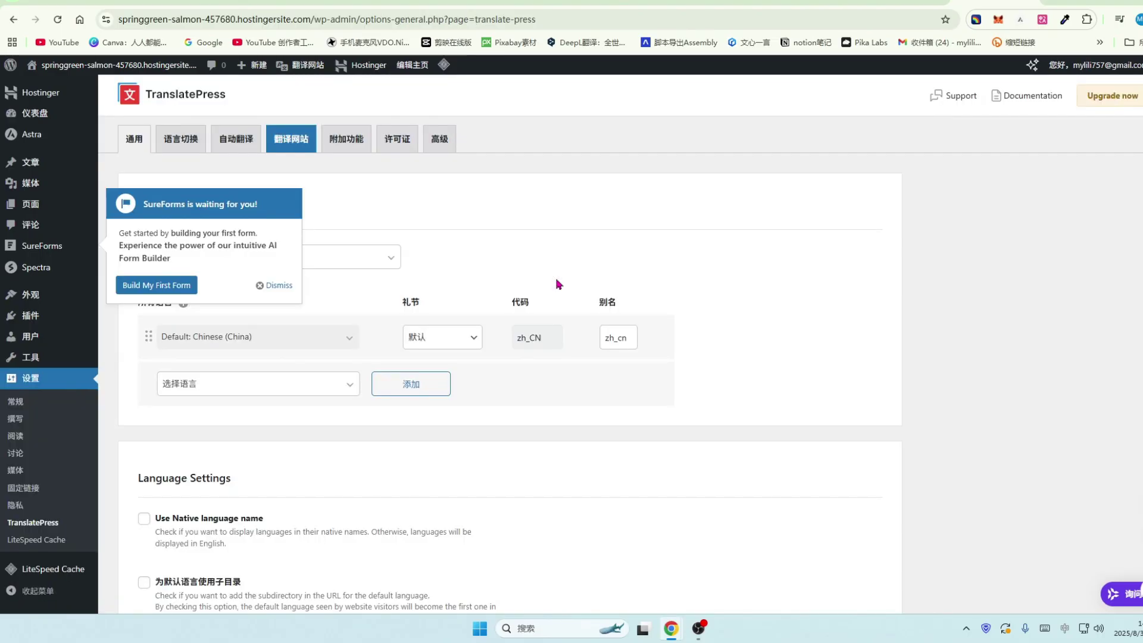
Dismiss the SureForms promotion and examine the default language and language list in the TranslatePress general settings
{"action": "left_click", "coordinate": [275, 285]}
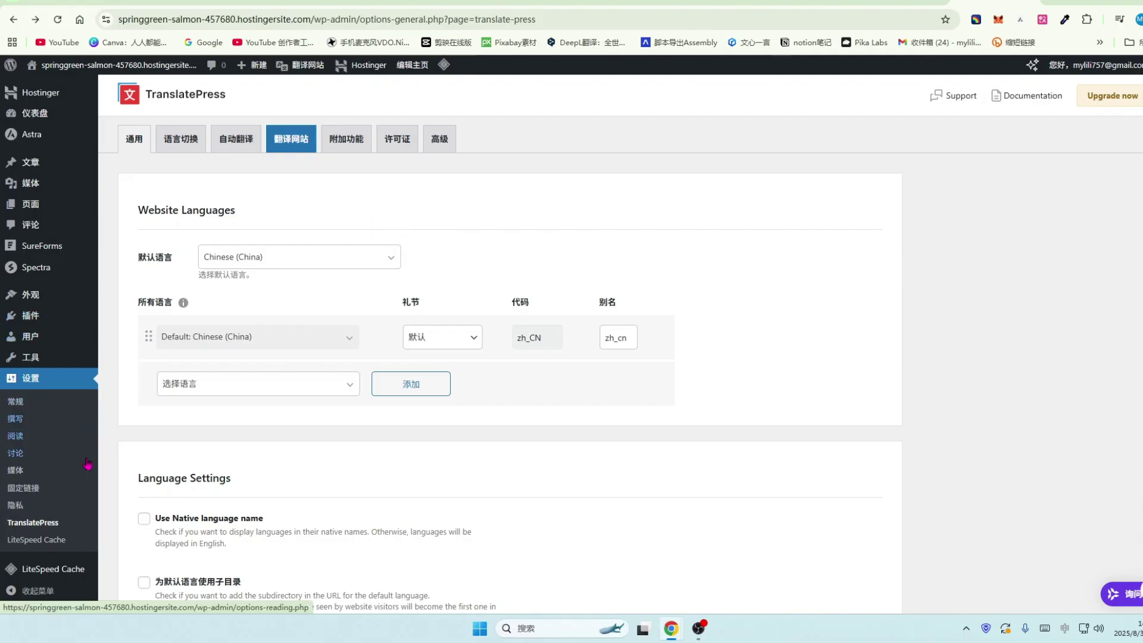
{"action": "scroll", "coordinate": [69, 496], "scroll_direction": "down", "scroll_amount": 1}
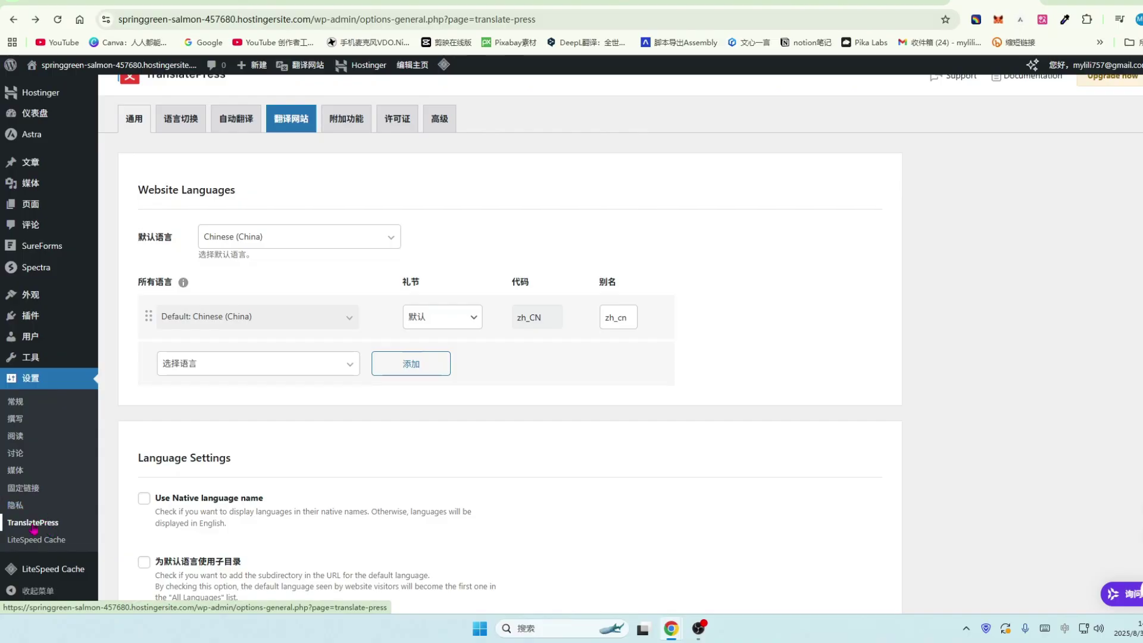
{"action": "scroll", "coordinate": [329, 314], "scroll_direction": "up", "scroll_amount": 1}
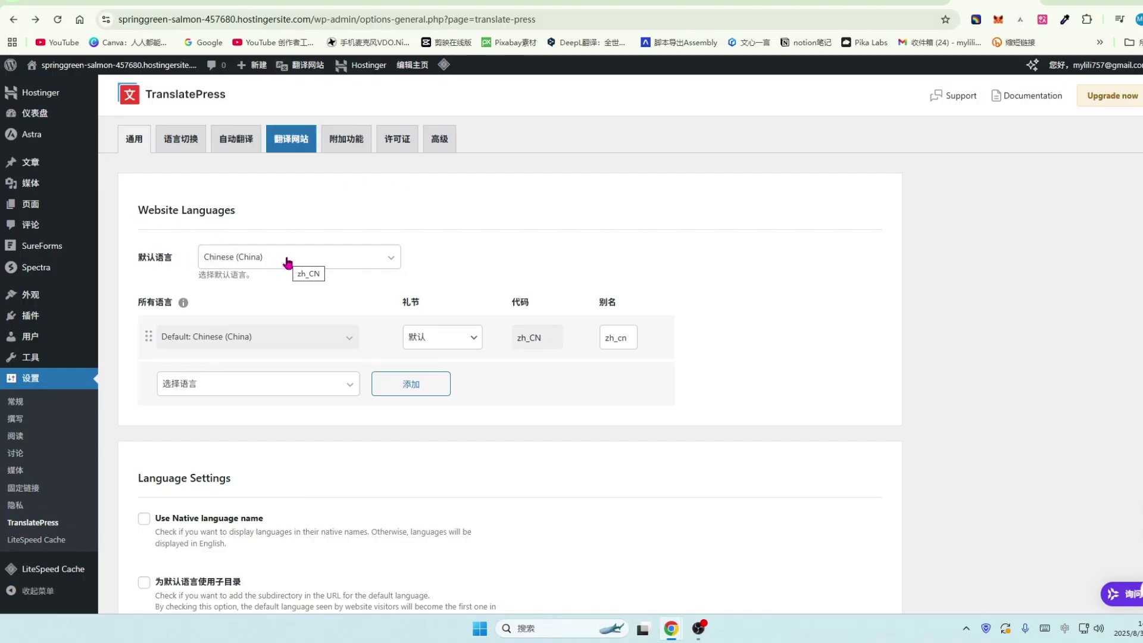
{"action": "left_click", "coordinate": [392, 260]}
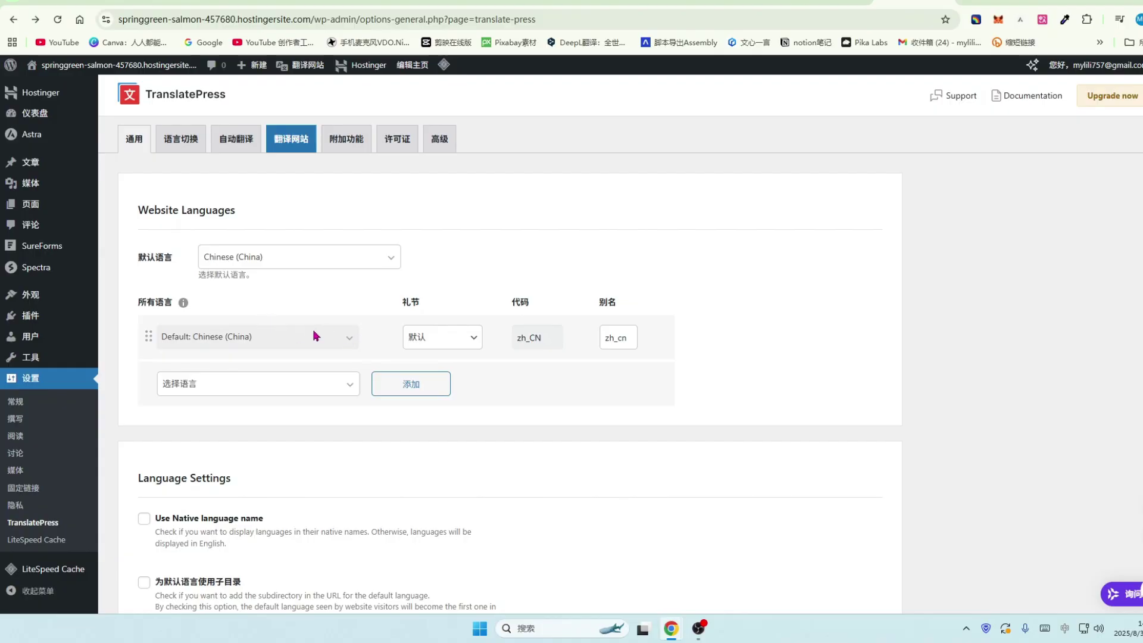
{"action": "scroll", "coordinate": [316, 336], "scroll_direction": "down", "scroll_amount": 1}
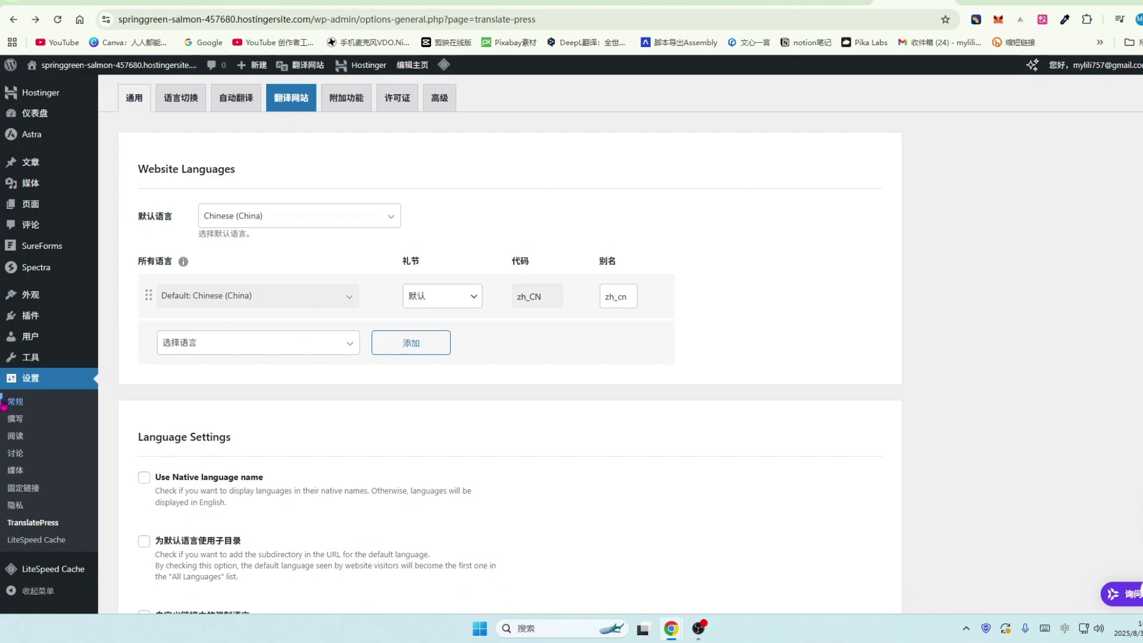
Set the WordPress site language to English (United States) in the general settings and save the changes
{"action": "left_click", "coordinate": [16, 436]}
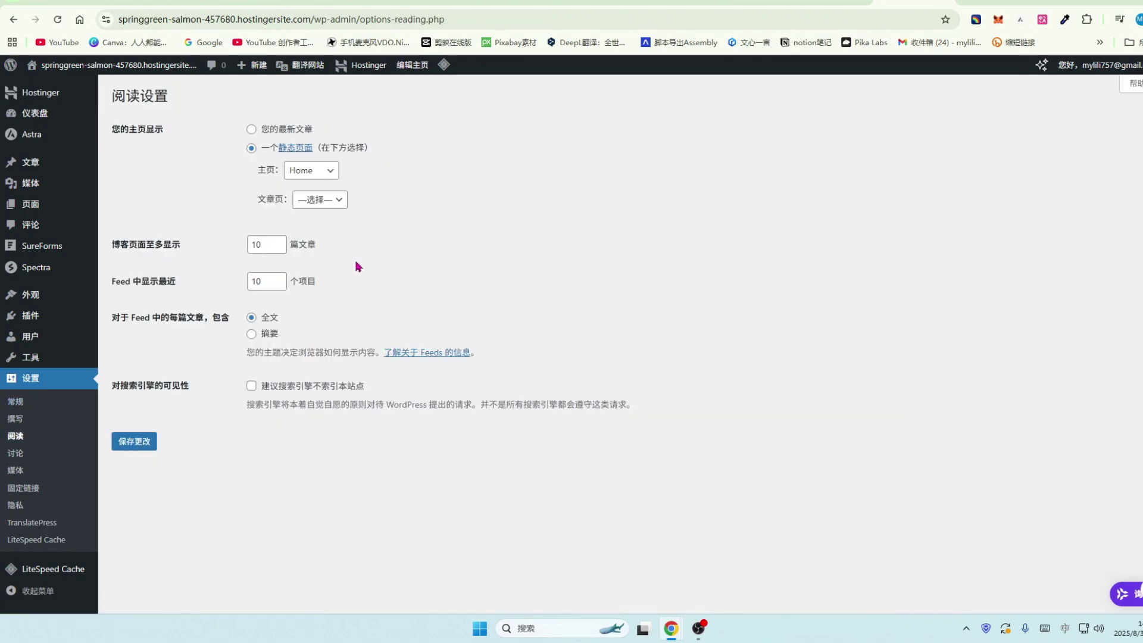
{"action": "left_click", "coordinate": [20, 401]}
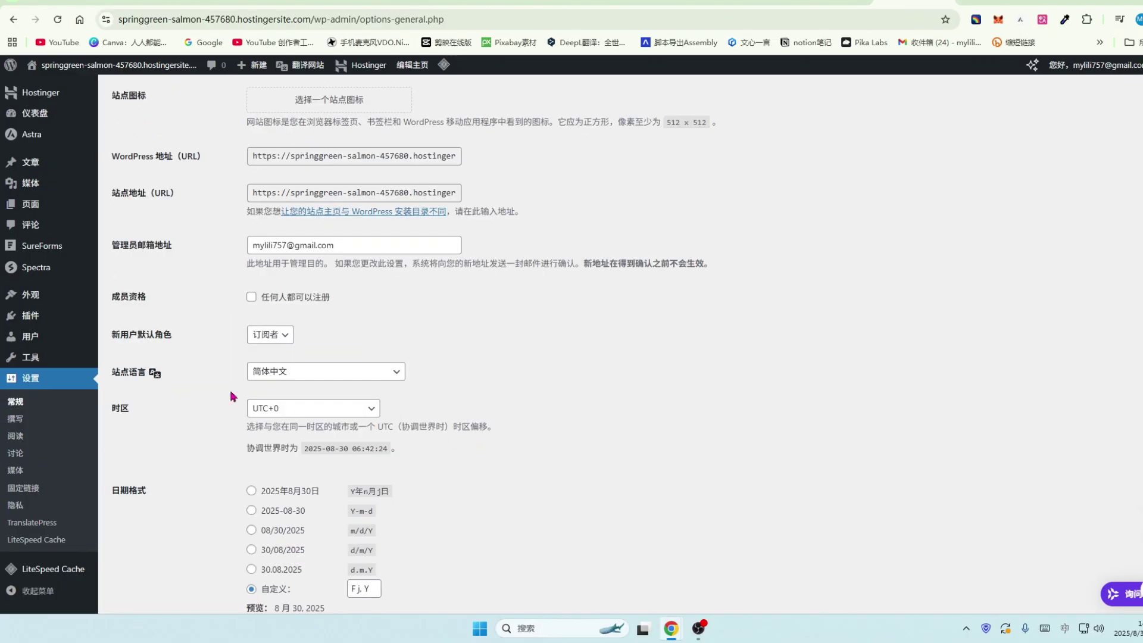
{"action": "left_click", "coordinate": [395, 376]}
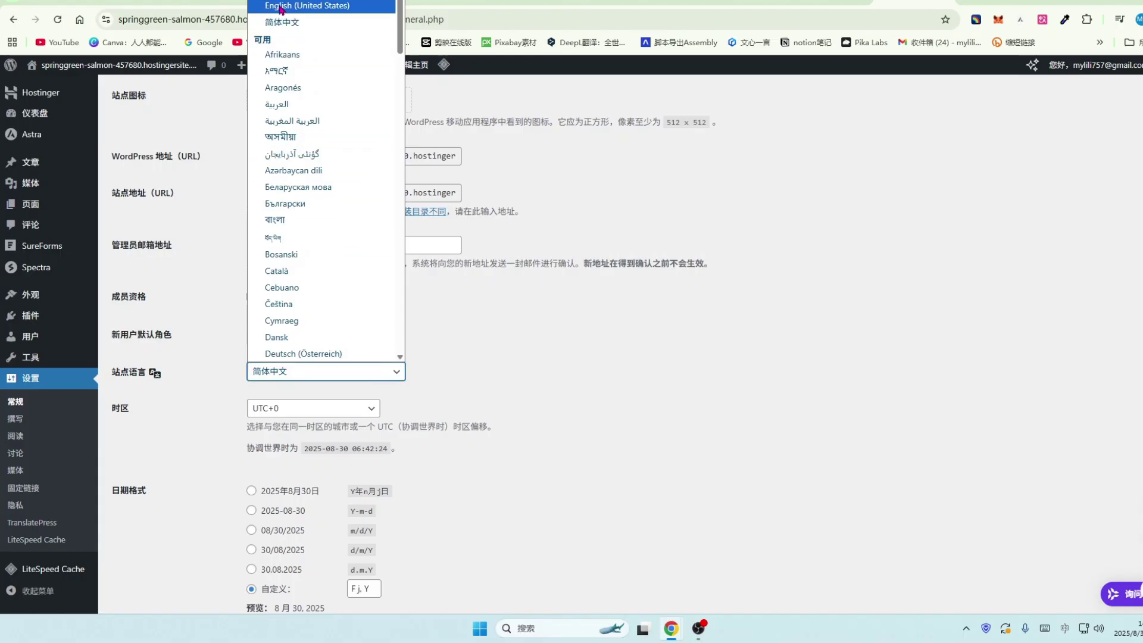
{"action": "left_click", "coordinate": [310, 5]}
{"action": "scroll", "coordinate": [532, 399], "scroll_direction": "down", "scroll_amount": 5}
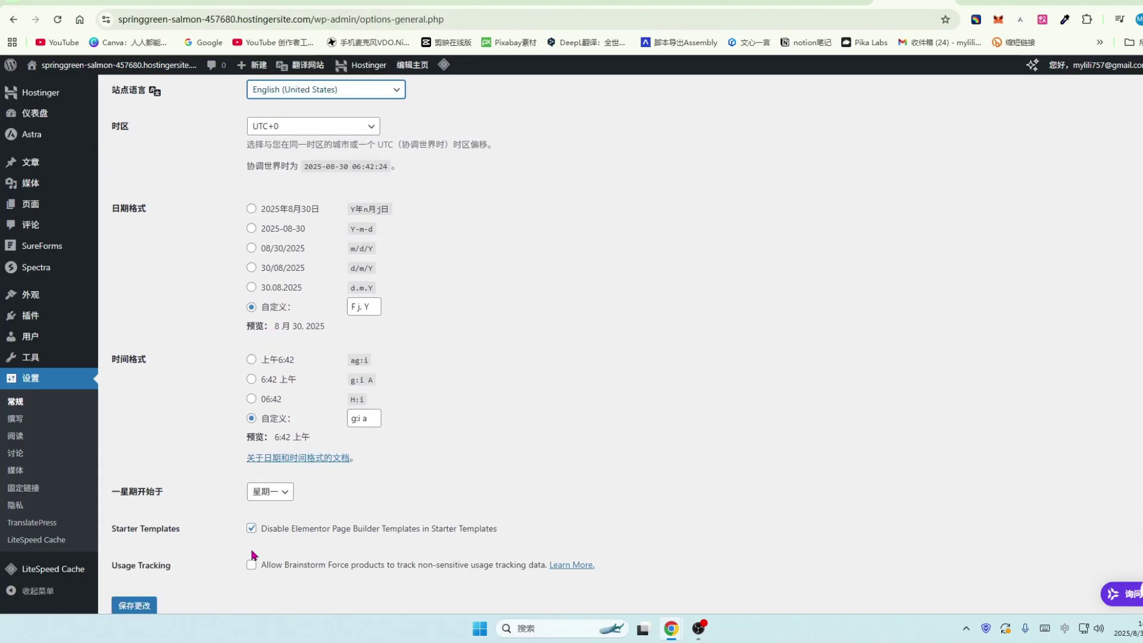
{"action": "left_click", "coordinate": [135, 556]}
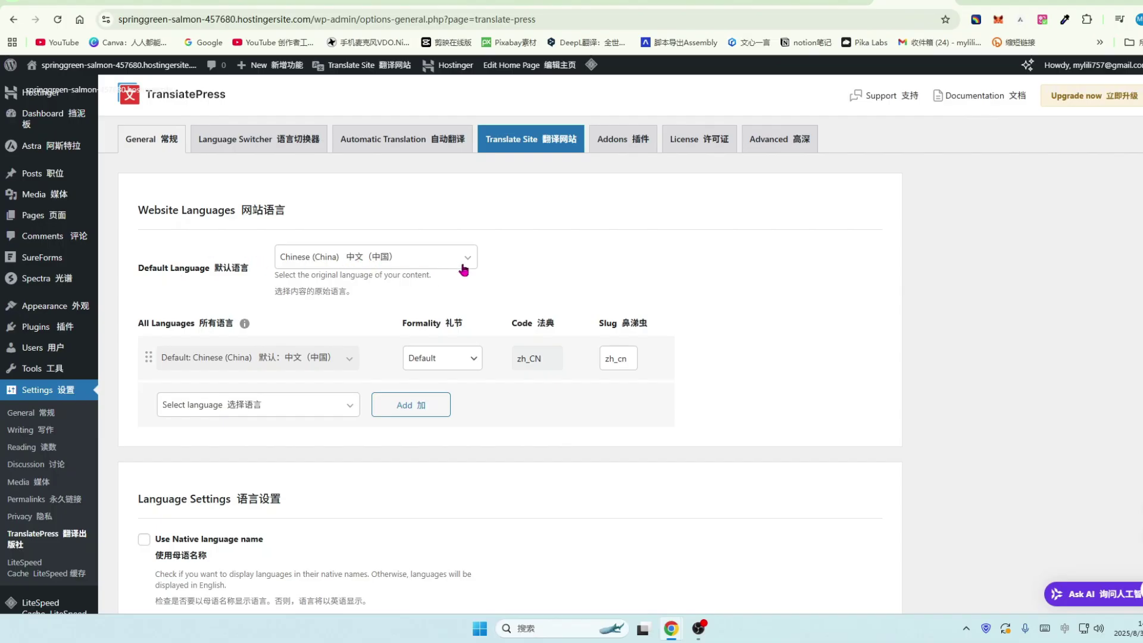
Change the TranslatePress default language to English (United States)
{"action": "left_click", "coordinate": [464, 267]}
{"action": "scroll", "coordinate": [360, 342], "scroll_direction": "up", "scroll_amount": 3}
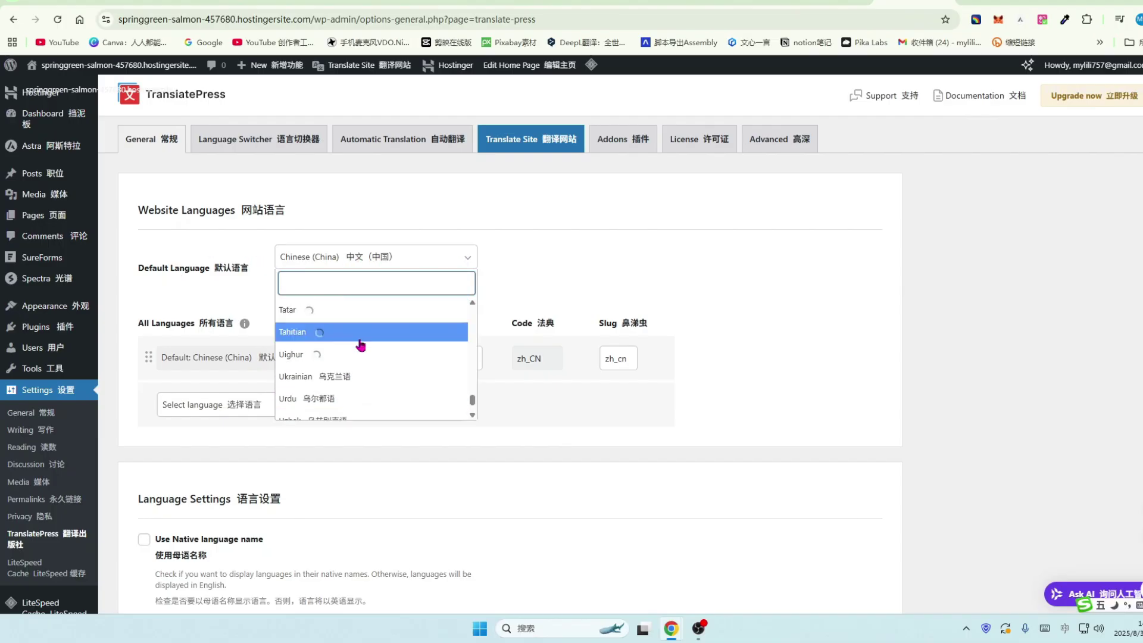
{"action": "scroll", "coordinate": [360, 344], "scroll_direction": "up", "scroll_amount": 10}
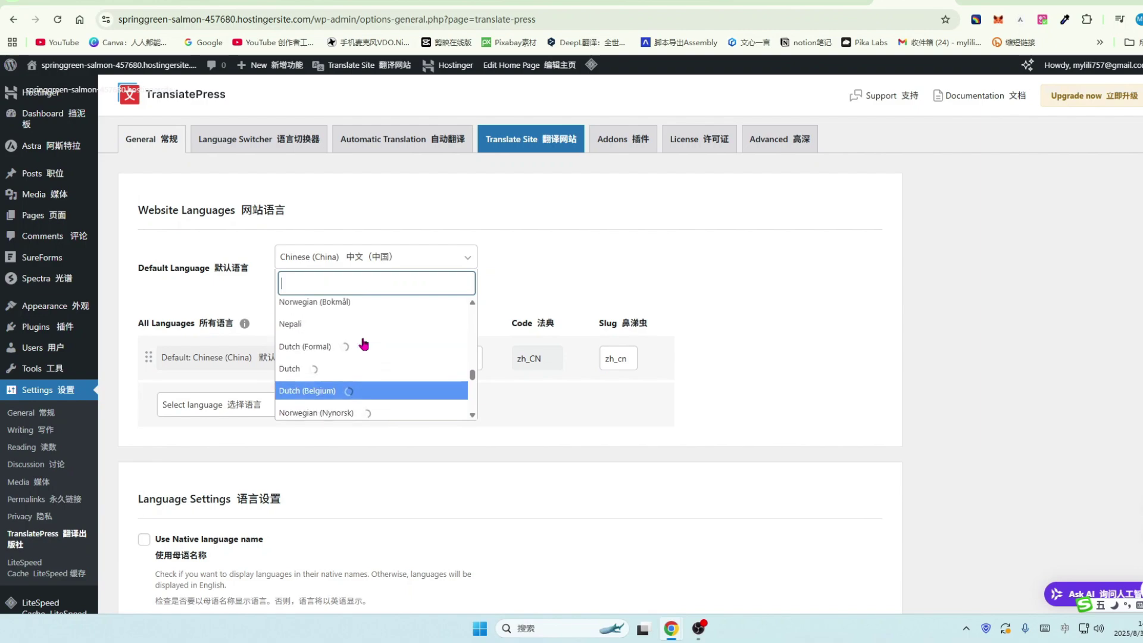
{"action": "left_click", "coordinate": [364, 341]}
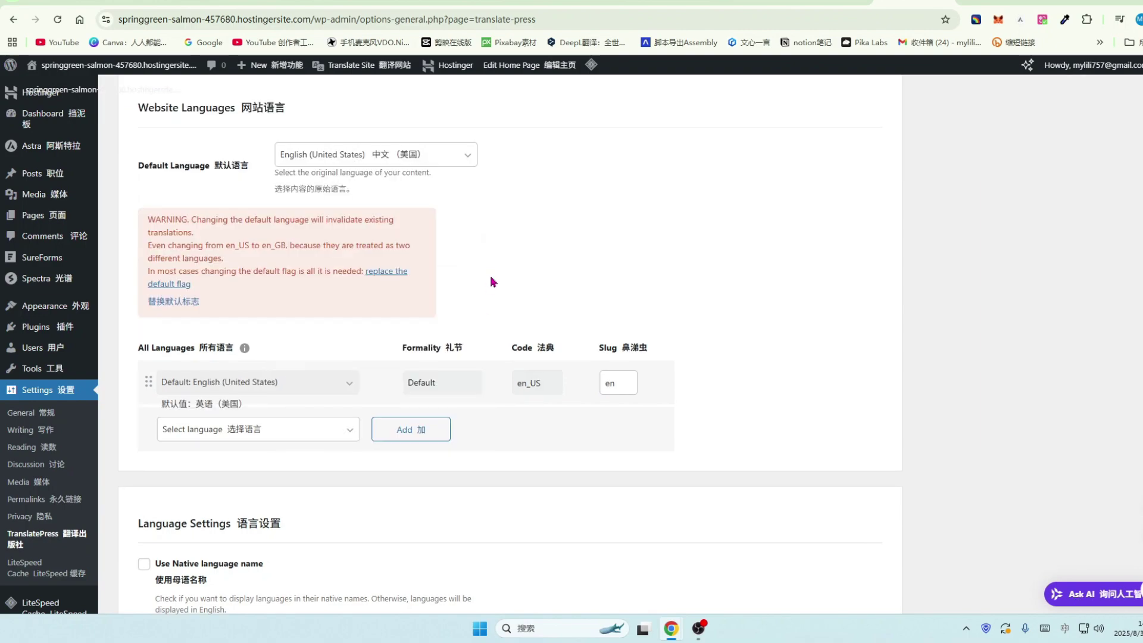
Add Chinese (China) as the second website language and save the TranslatePress settings
{"action": "scroll", "coordinate": [492, 281], "scroll_direction": "down", "scroll_amount": 1}
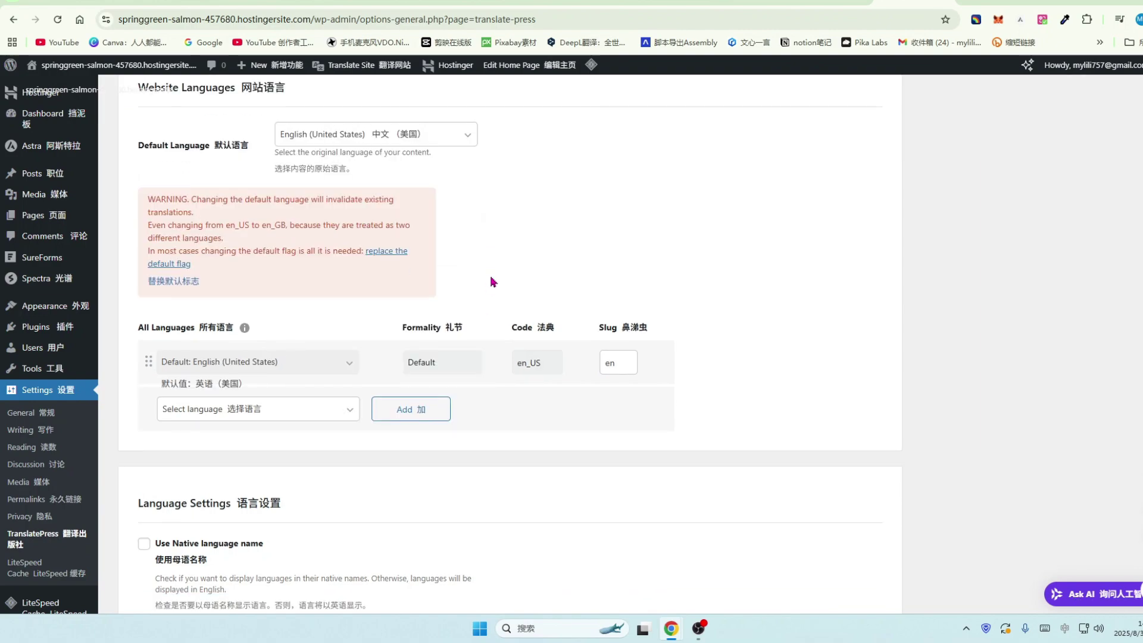
{"action": "scroll", "coordinate": [493, 281], "scroll_direction": "down", "scroll_amount": 1}
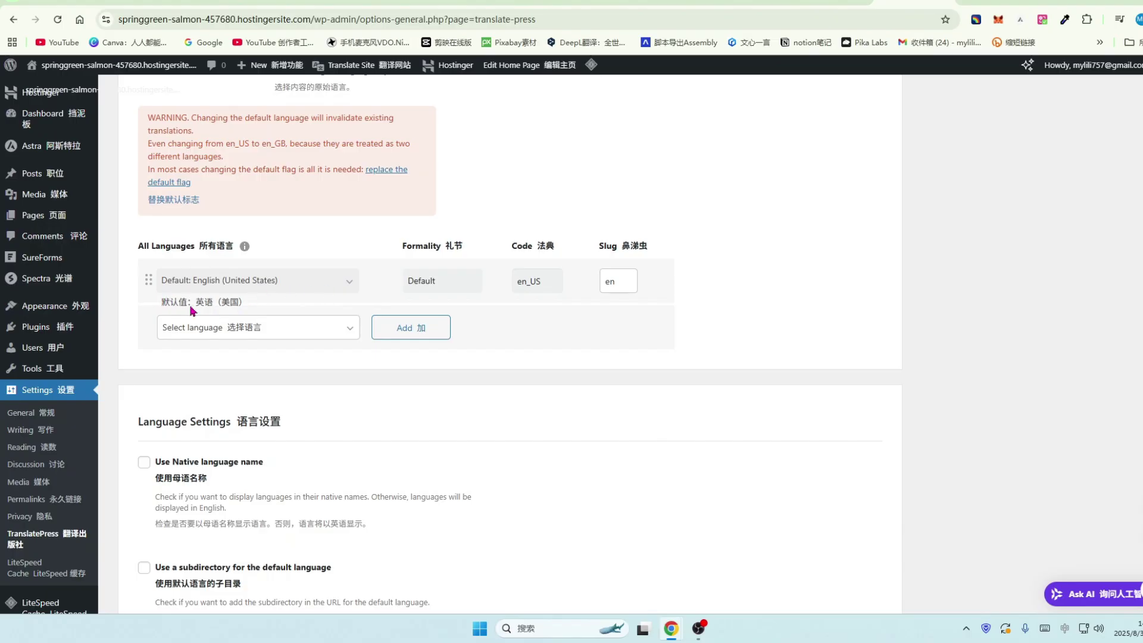
{"action": "left_click", "coordinate": [348, 330]}
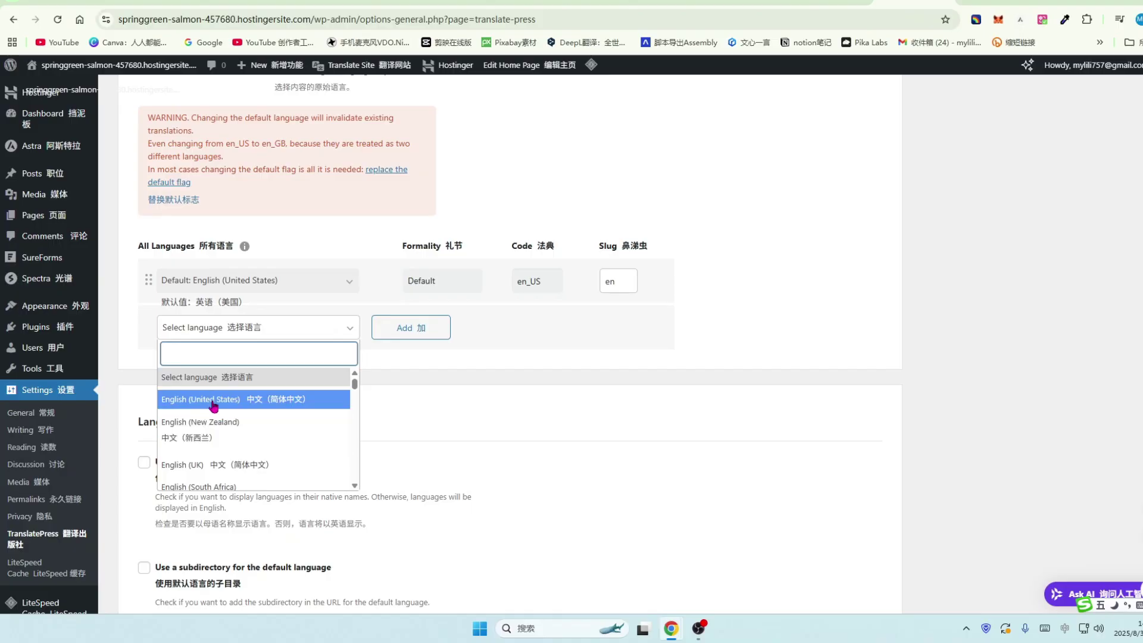
{"action": "scroll", "coordinate": [183, 471], "scroll_direction": "down", "scroll_amount": 20}
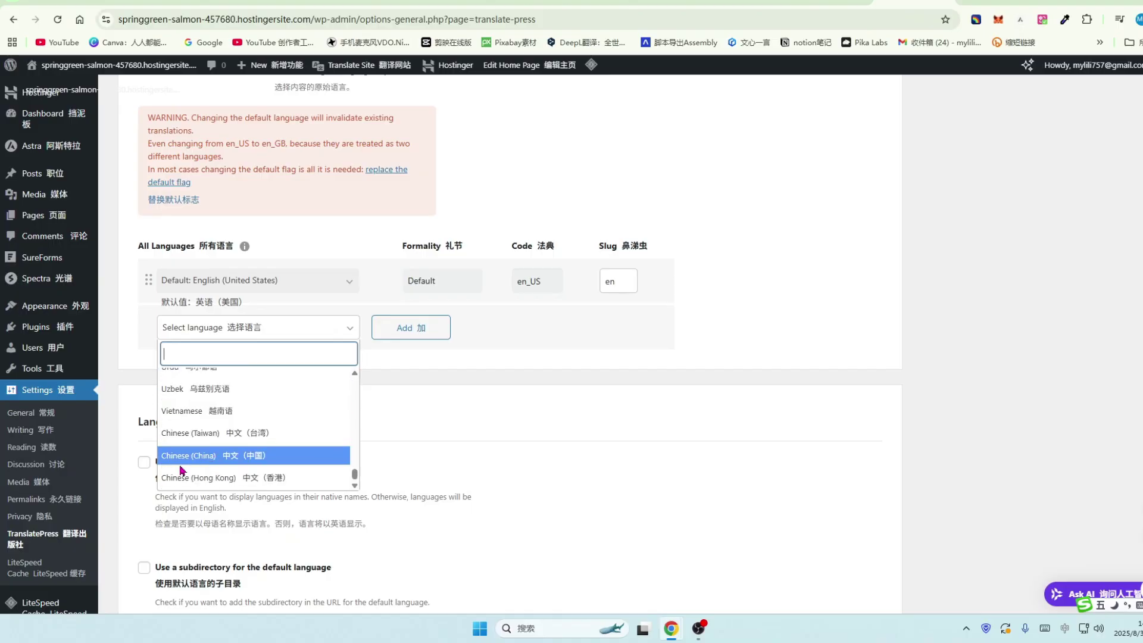
{"action": "left_click", "coordinate": [212, 457]}
{"action": "left_click", "coordinate": [419, 332]}
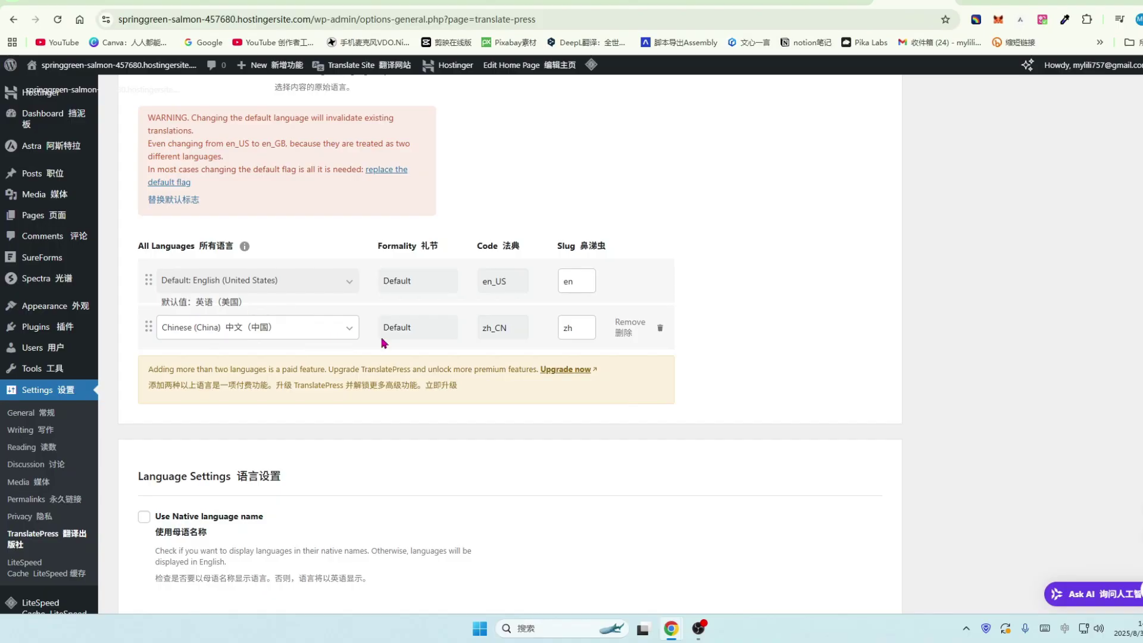
{"action": "scroll", "coordinate": [383, 345], "scroll_direction": "down", "scroll_amount": 1}
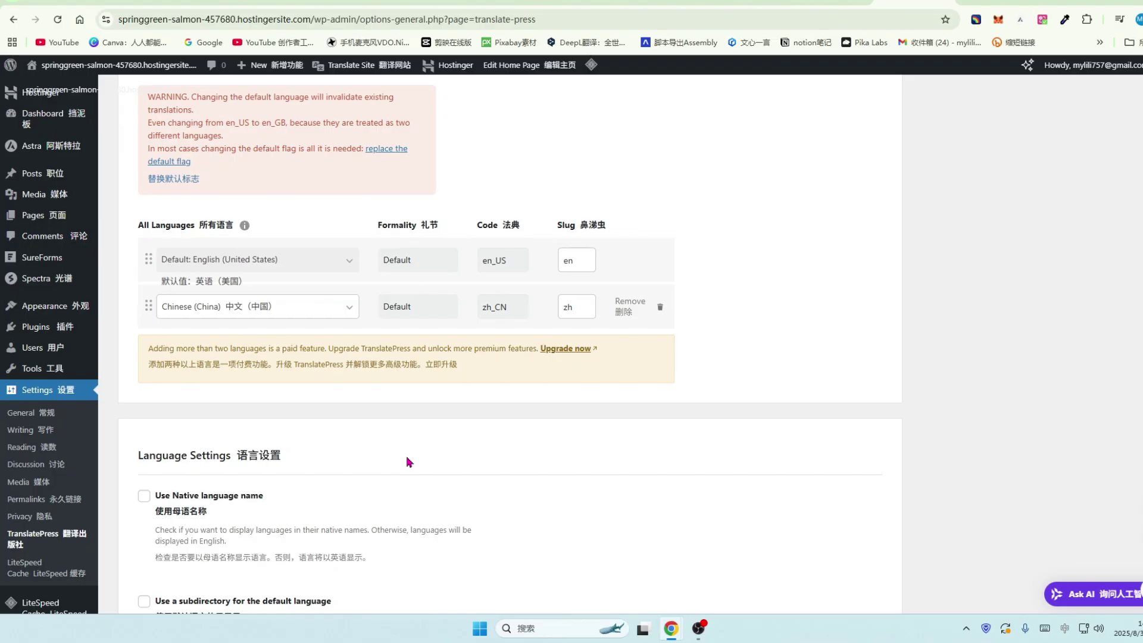
{"action": "scroll", "coordinate": [409, 462], "scroll_direction": "down", "scroll_amount": 5}
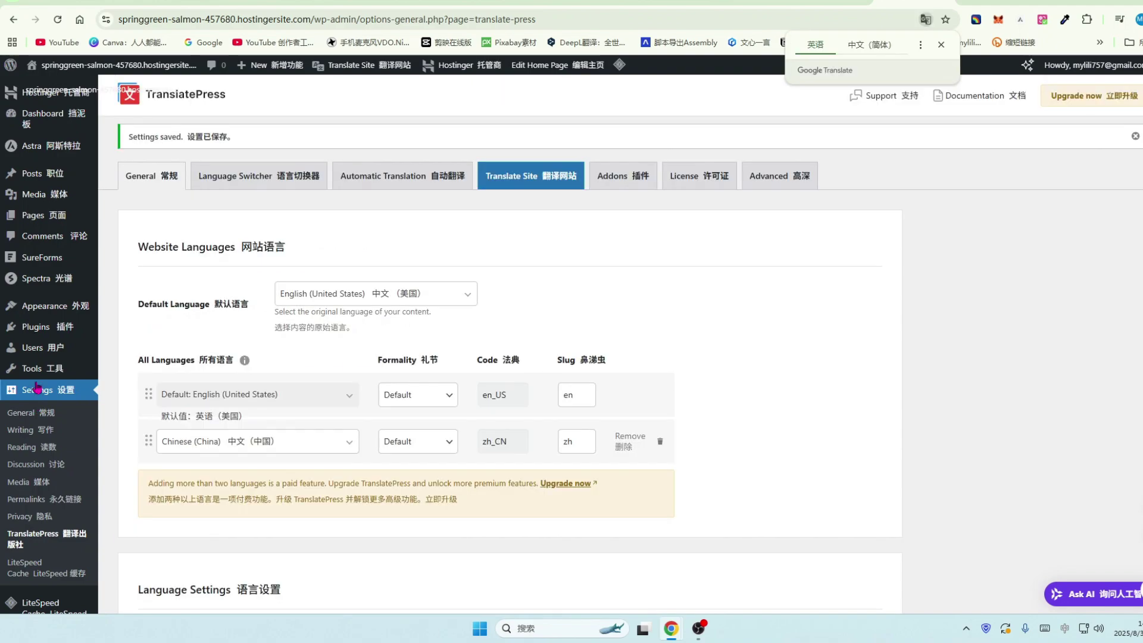
Upload the plugin archive 网站翻译插件TranslatePress+2.9.19+Pro+1.6.3, then install and activate TranslatePress - Business
{"action": "left_click", "coordinate": [37, 326]}
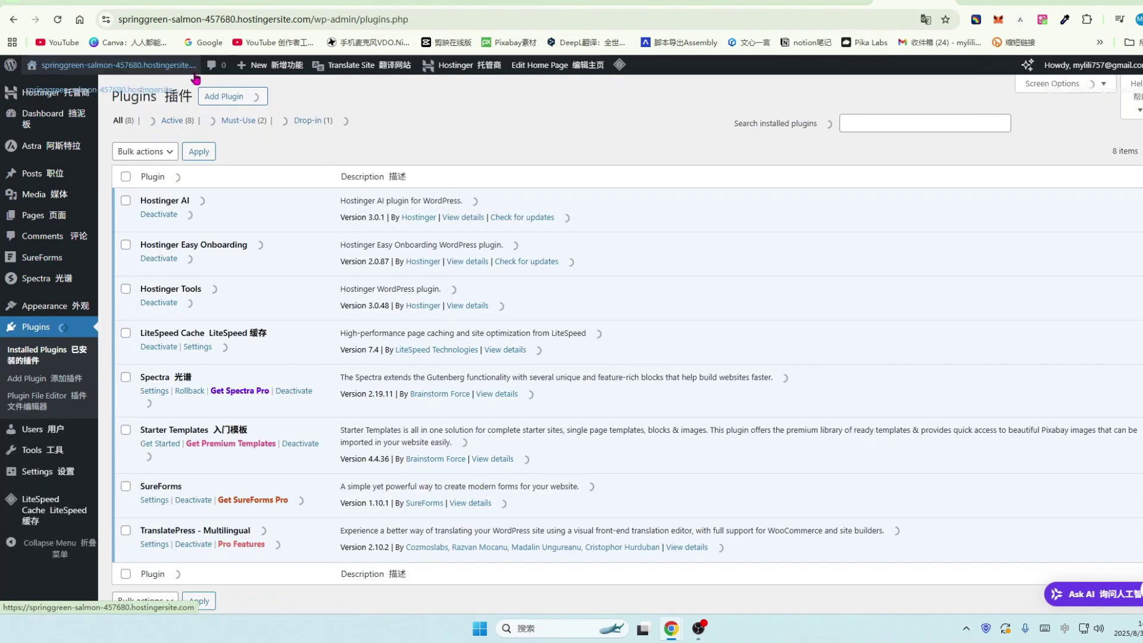
{"action": "left_click", "coordinate": [224, 108]}
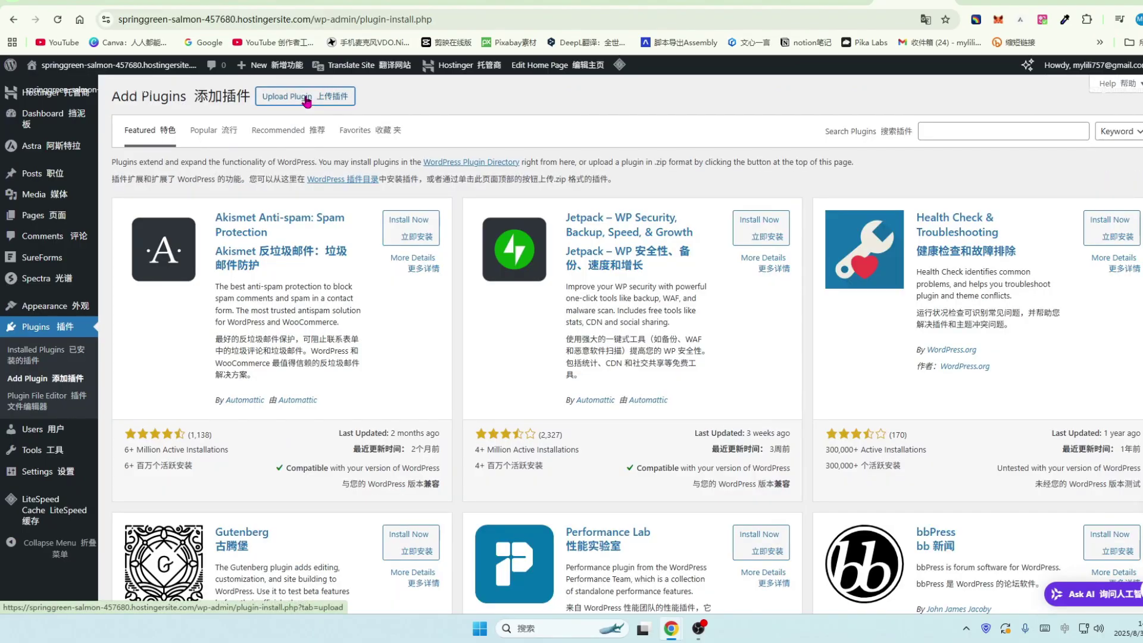
{"action": "left_click", "coordinate": [305, 96]}
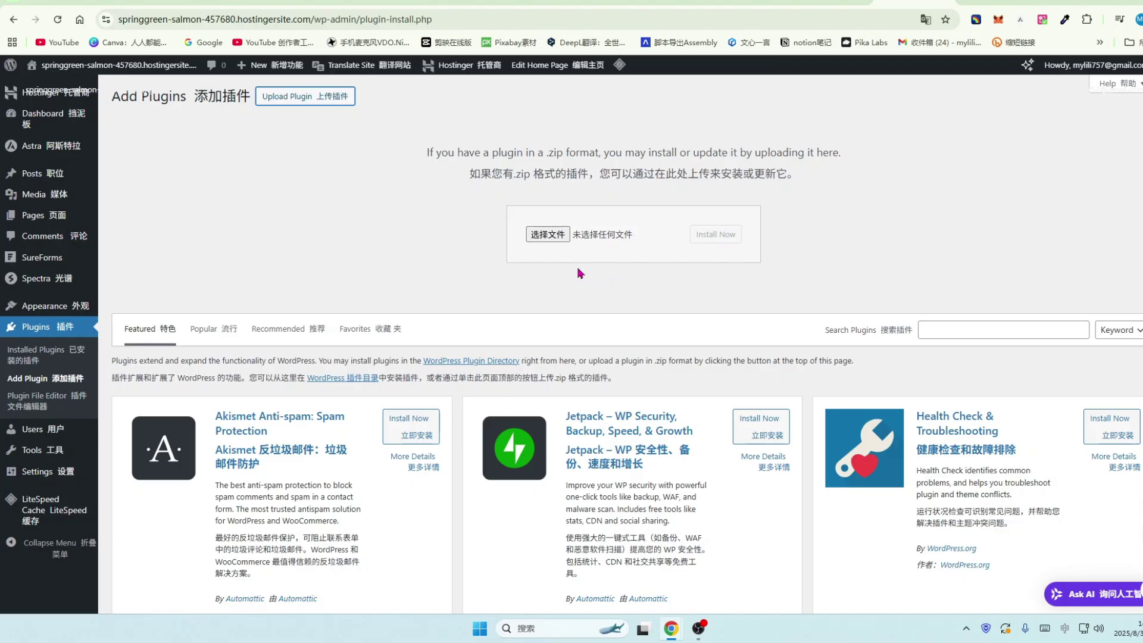
{"action": "left_click", "coordinate": [545, 234]}
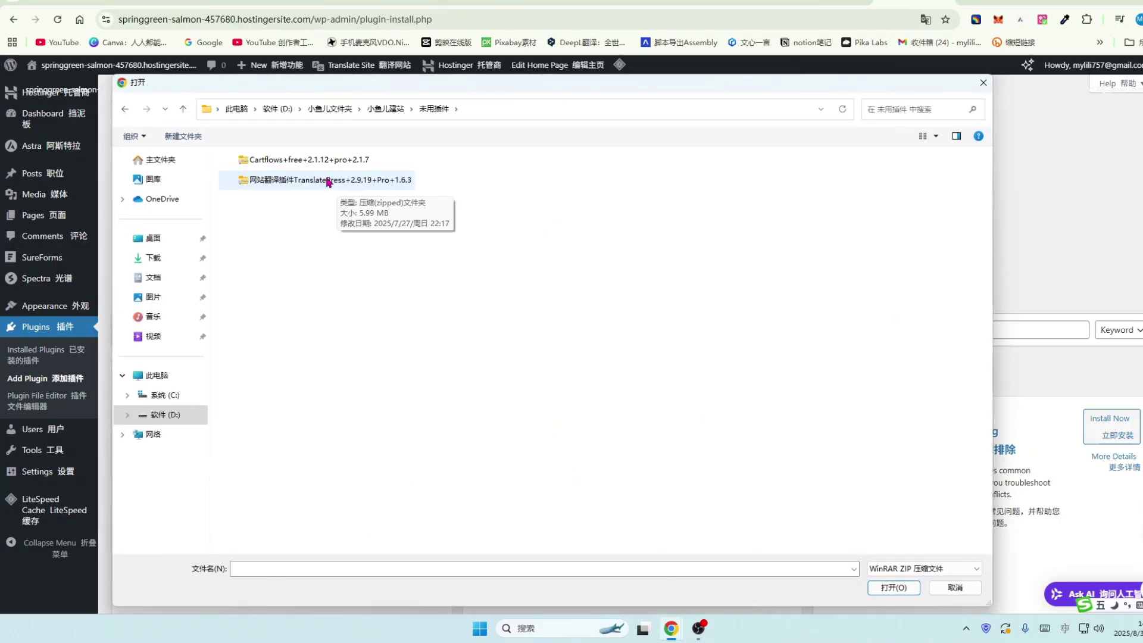
{"action": "double_click", "coordinate": [327, 180]}
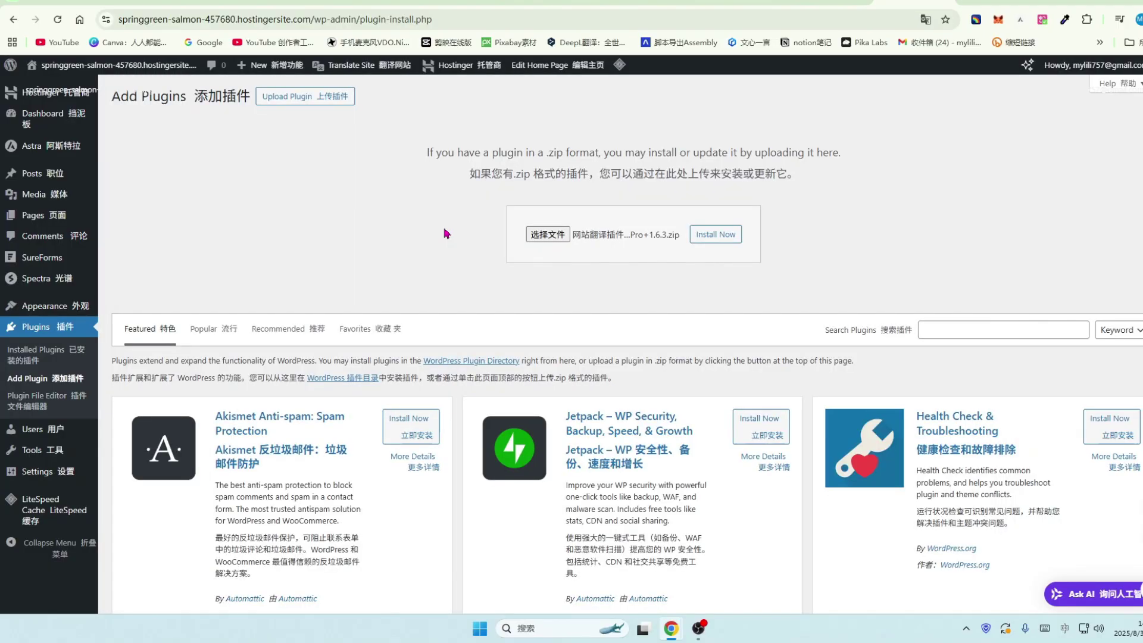
{"action": "left_click", "coordinate": [714, 238]}
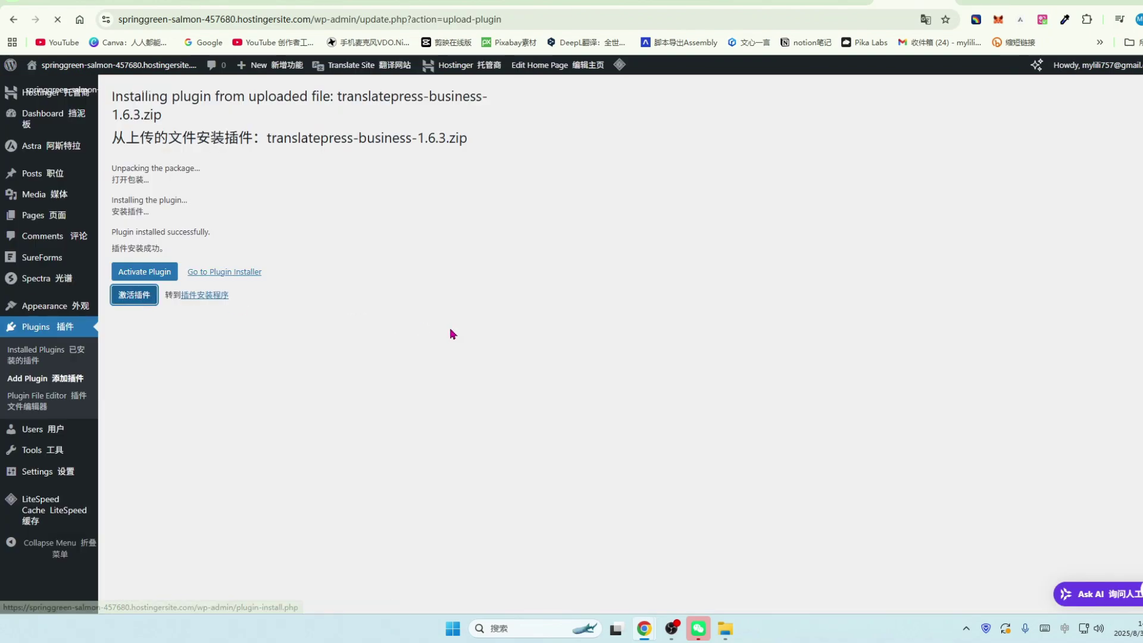
{"action": "left_click", "coordinate": [126, 297]}
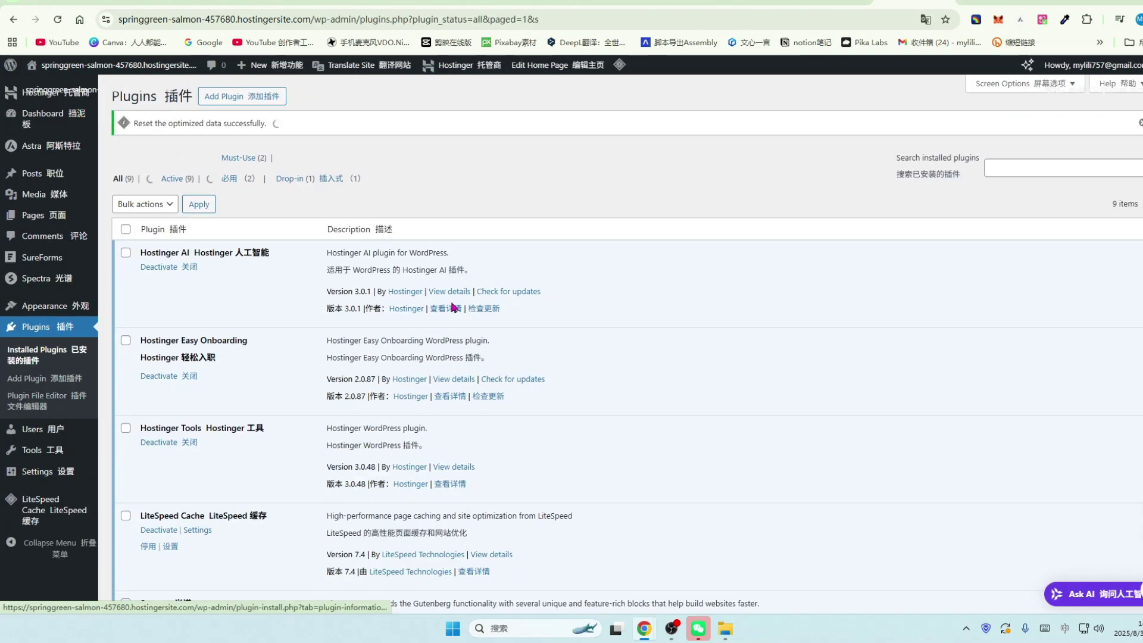
{"action": "scroll", "coordinate": [373, 380], "scroll_direction": "down", "scroll_amount": 10}
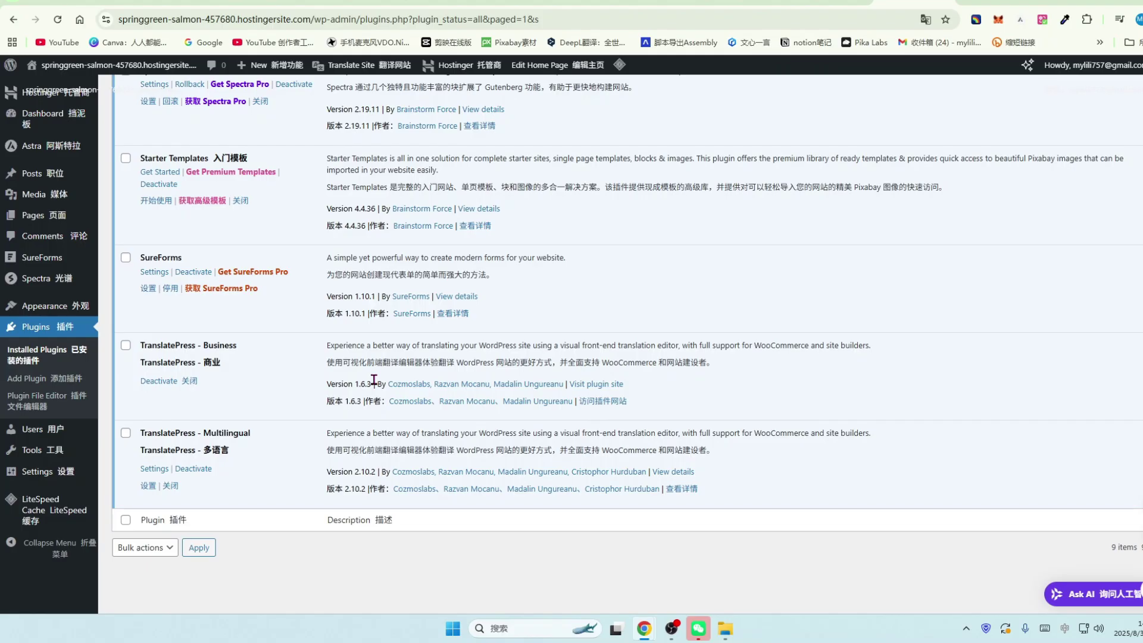
Add German (Austria) to the website languages in the TranslatePress general settings
{"action": "left_click", "coordinate": [48, 471]}
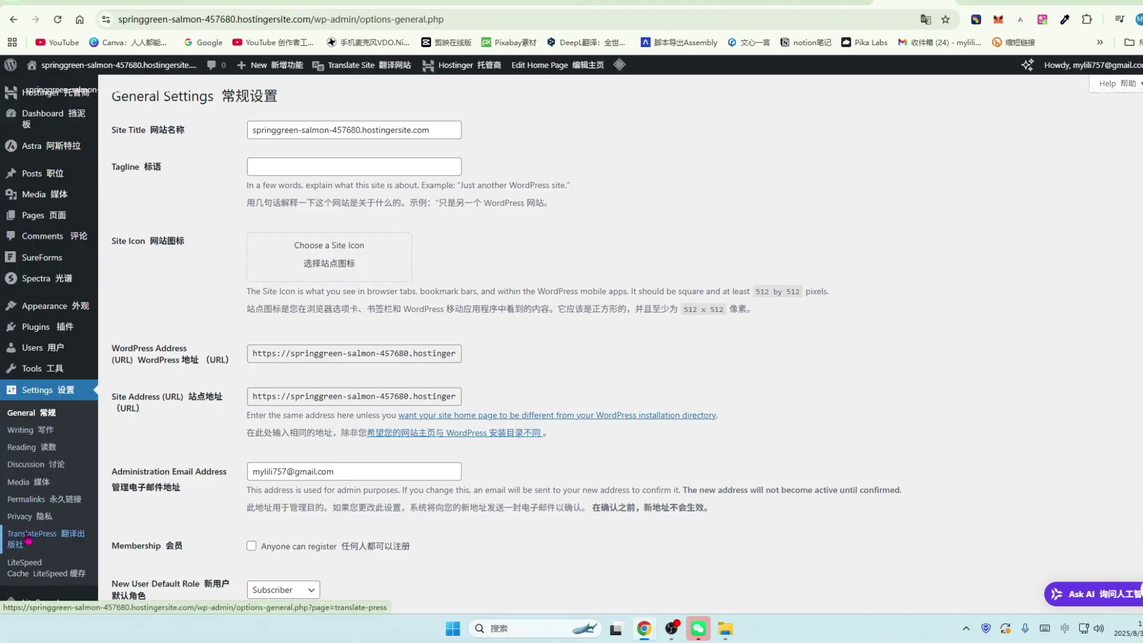
{"action": "left_click", "coordinate": [28, 540]}
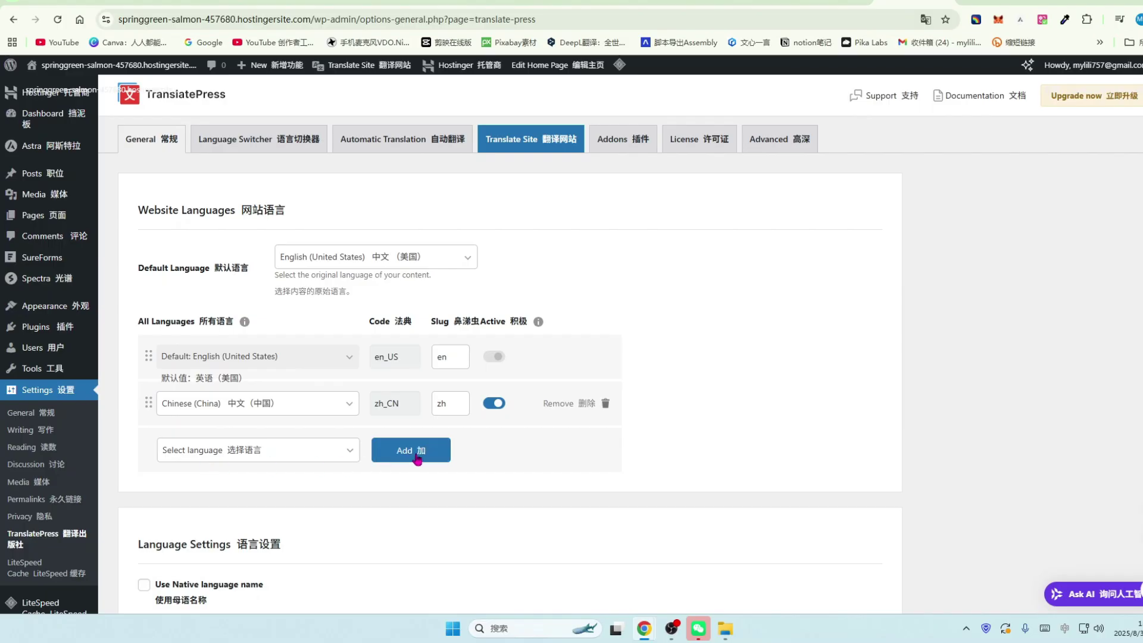
{"action": "left_click", "coordinate": [350, 452]}
{"action": "scroll", "coordinate": [280, 485], "scroll_direction": "down", "scroll_amount": 10}
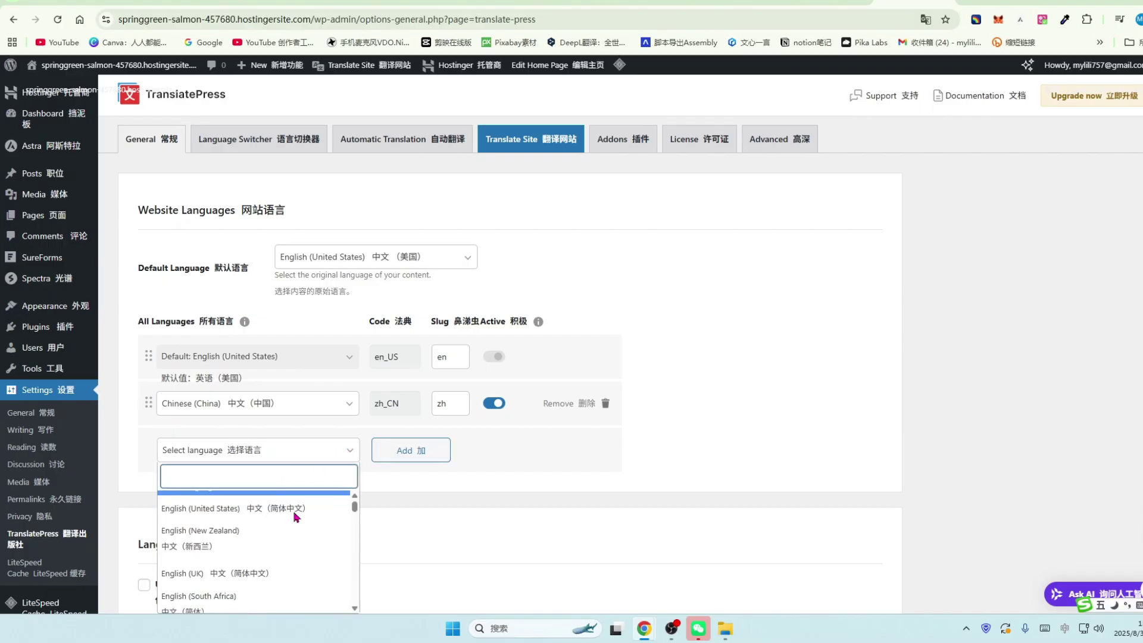
{"action": "left_click", "coordinate": [184, 384]}
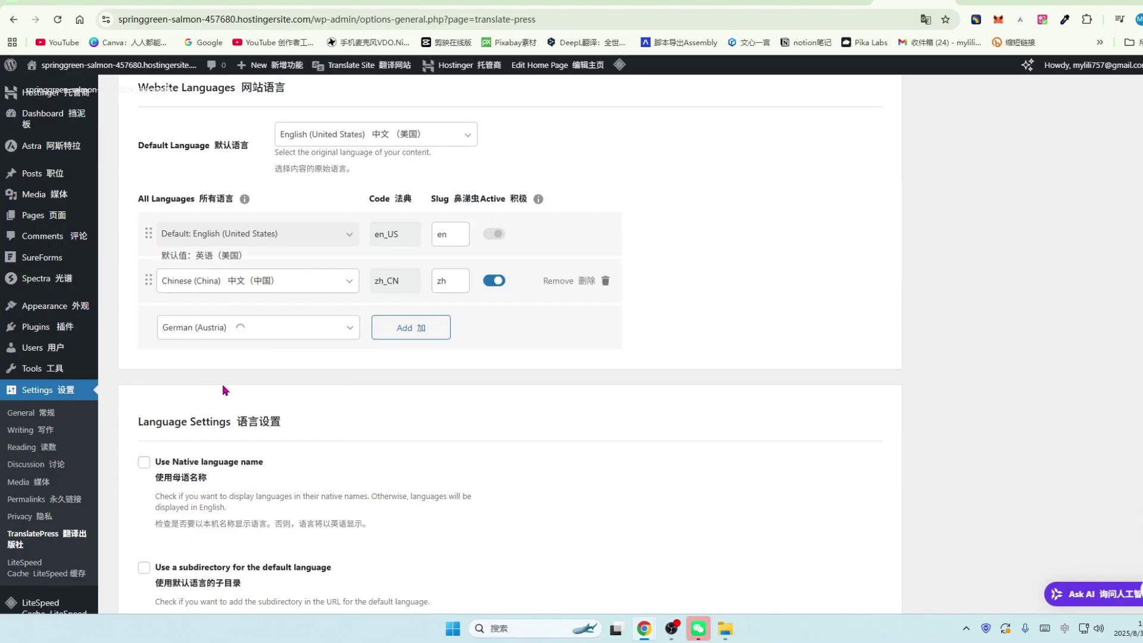
{"action": "left_click", "coordinate": [420, 329]}
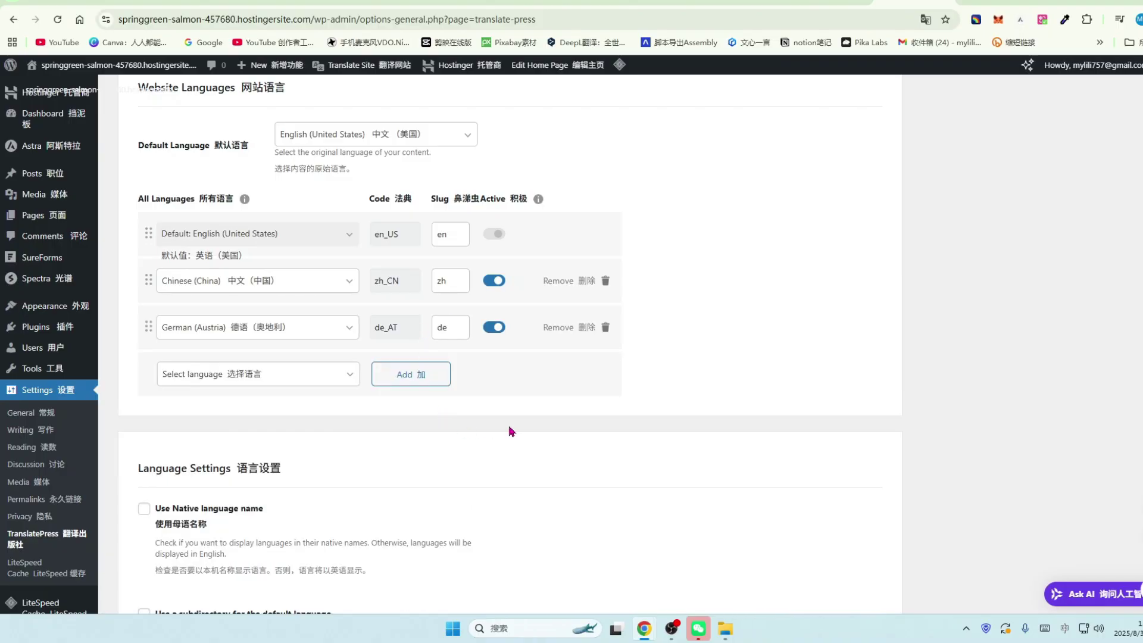
Add French (Canada) to the TranslatePress website languages
{"action": "left_click", "coordinate": [350, 375]}
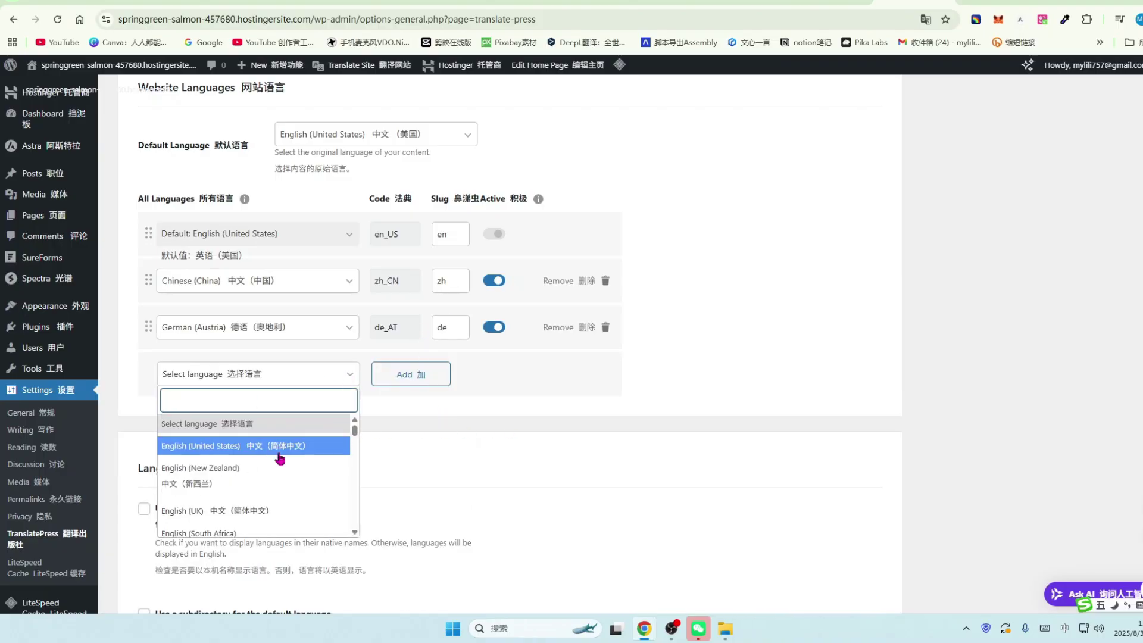
{"action": "scroll", "coordinate": [280, 466], "scroll_direction": "down", "scroll_amount": 6}
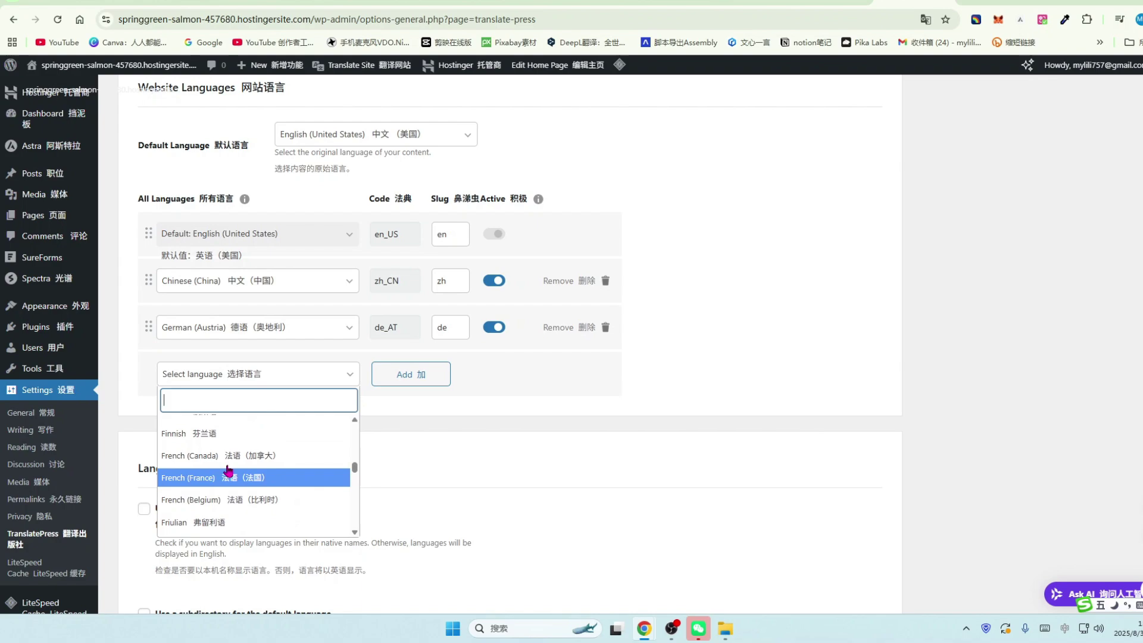
{"action": "left_click", "coordinate": [186, 457]}
{"action": "left_click", "coordinate": [411, 375]}
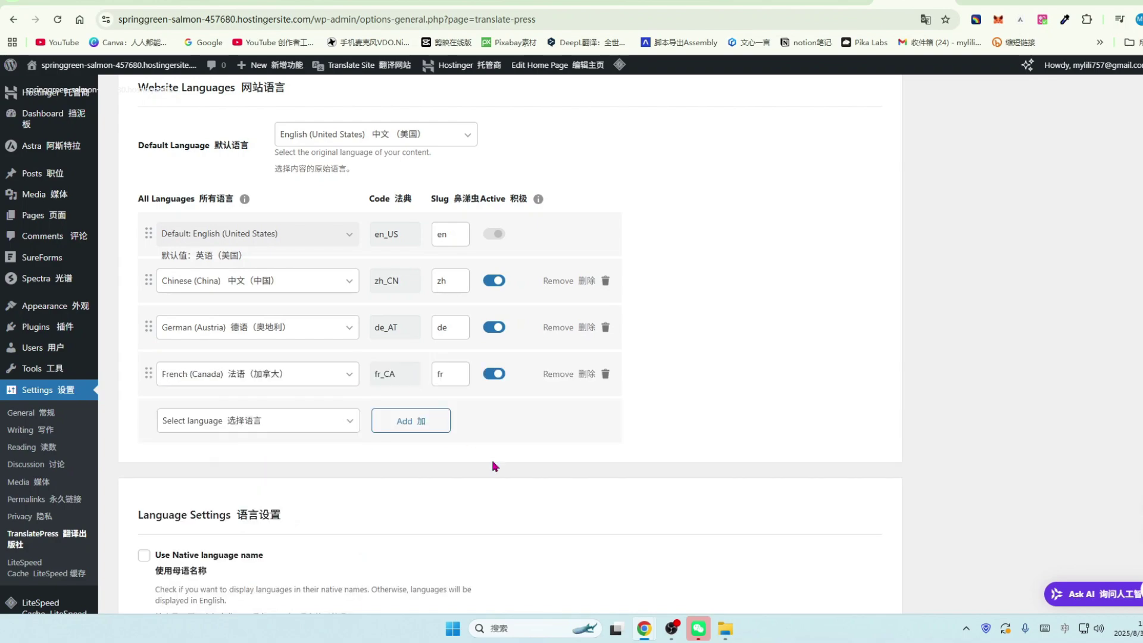
Add Japanese to the TranslatePress website languages
{"action": "left_click", "coordinate": [349, 422]}
{"action": "scroll", "coordinate": [261, 530], "scroll_direction": "down", "scroll_amount": 2}
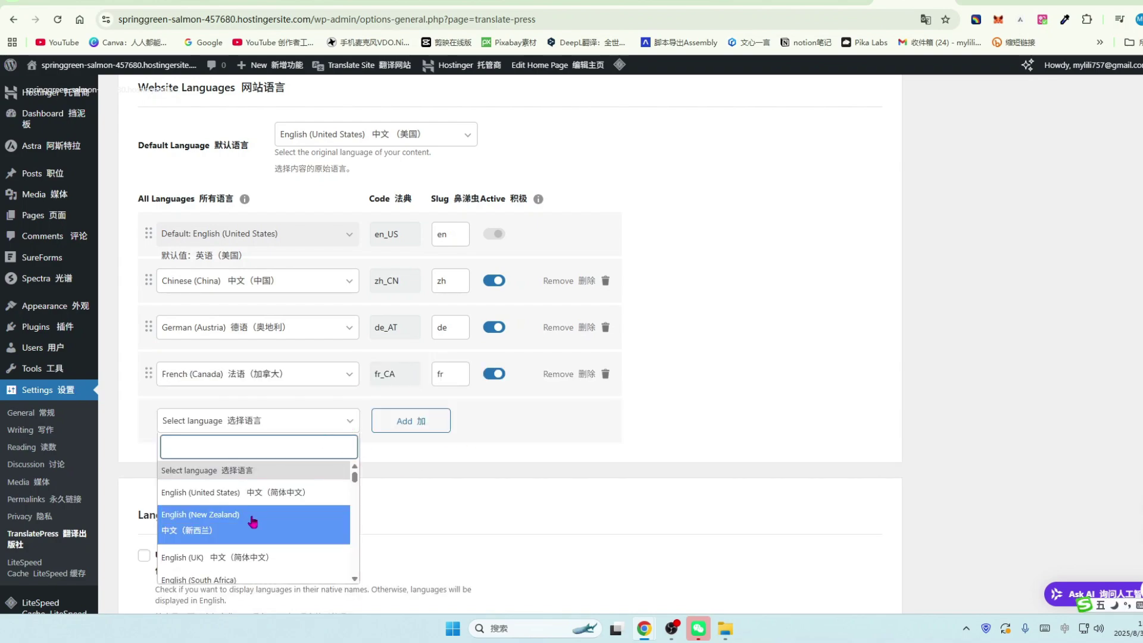
{"action": "scroll", "coordinate": [272, 533], "scroll_direction": "down", "scroll_amount": 10}
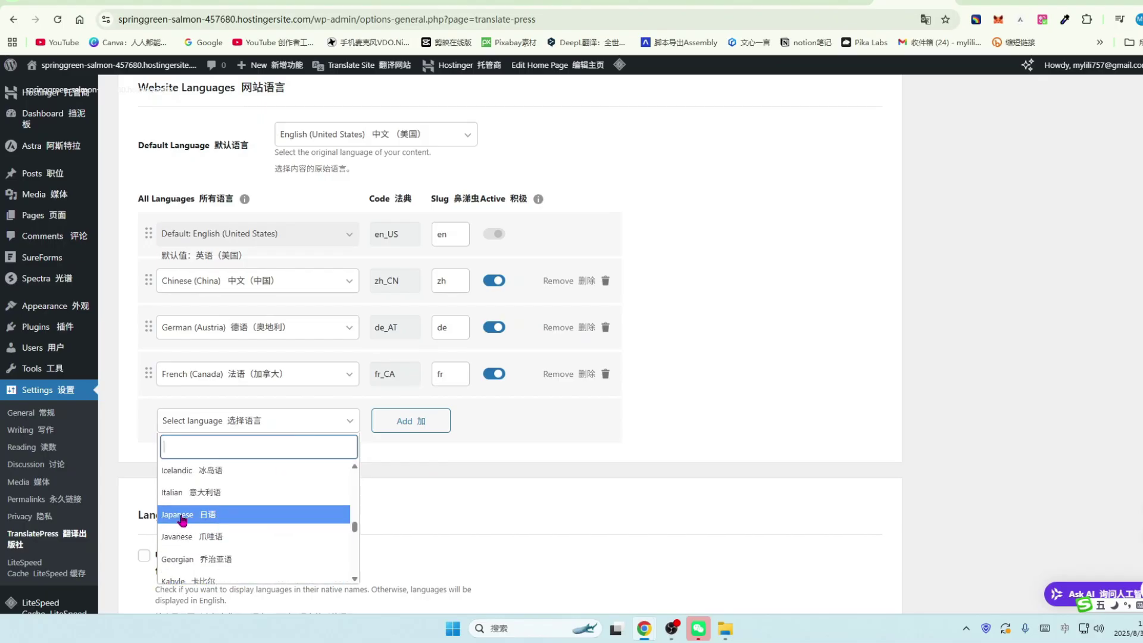
{"action": "left_click", "coordinate": [221, 512]}
{"action": "left_click", "coordinate": [415, 421]}
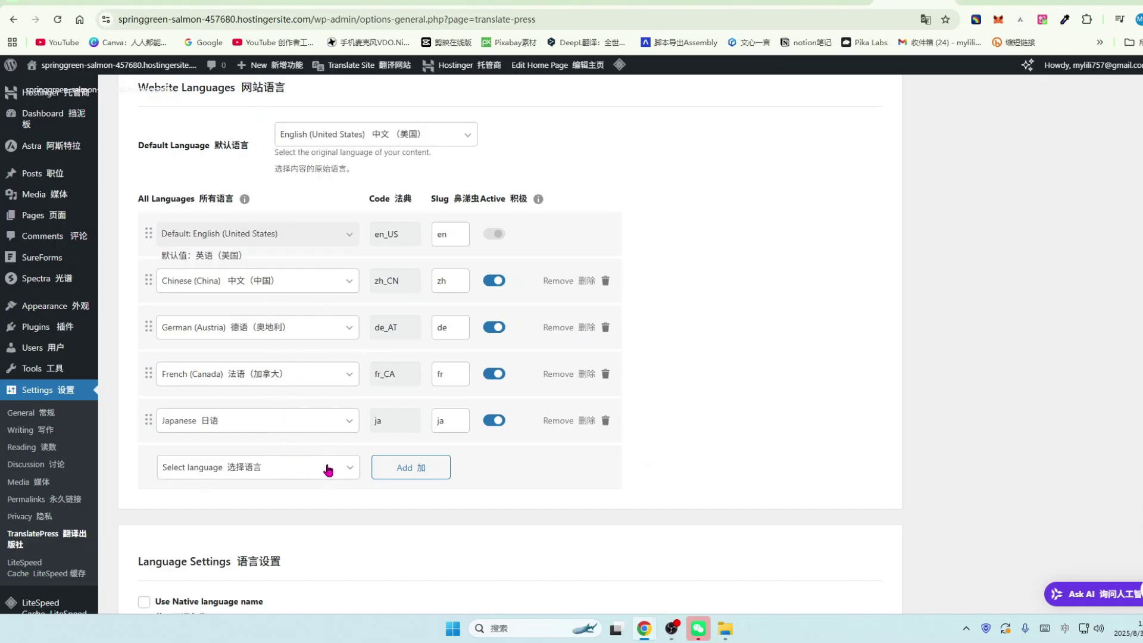
Add Malay to the TranslatePress website languages
{"action": "left_click", "coordinate": [348, 472]}
{"action": "scroll", "coordinate": [262, 404], "scroll_direction": "down", "scroll_amount": 10}
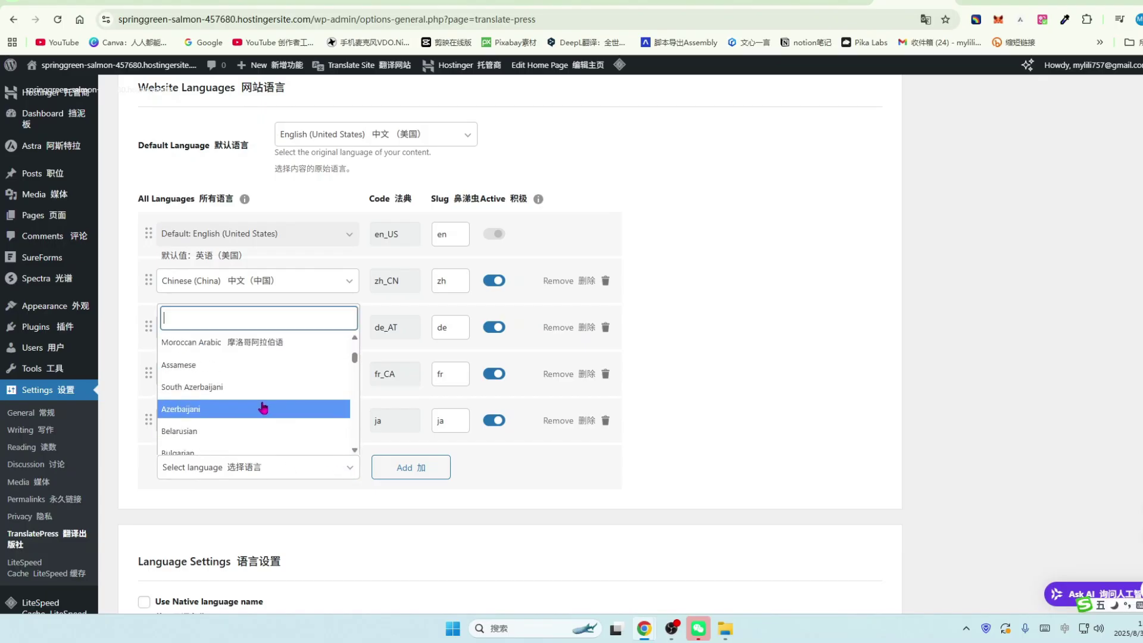
{"action": "scroll", "coordinate": [265, 408], "scroll_direction": "down", "scroll_amount": 10}
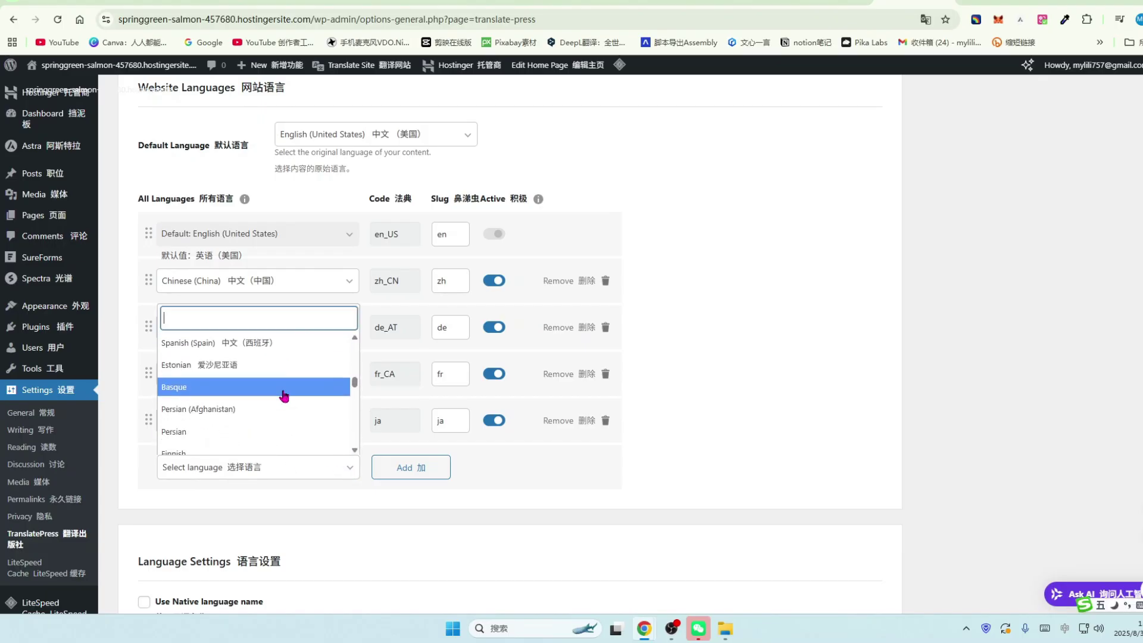
{"action": "scroll", "coordinate": [283, 395], "scroll_direction": "down", "scroll_amount": 3}
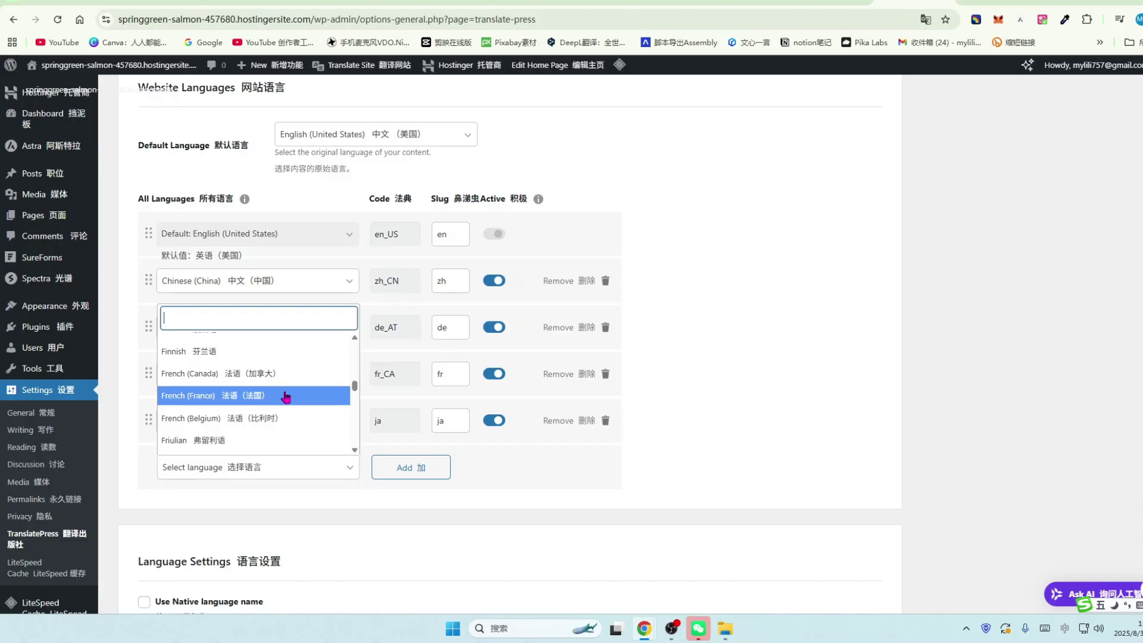
{"action": "scroll", "coordinate": [288, 397], "scroll_direction": "down", "scroll_amount": 10}
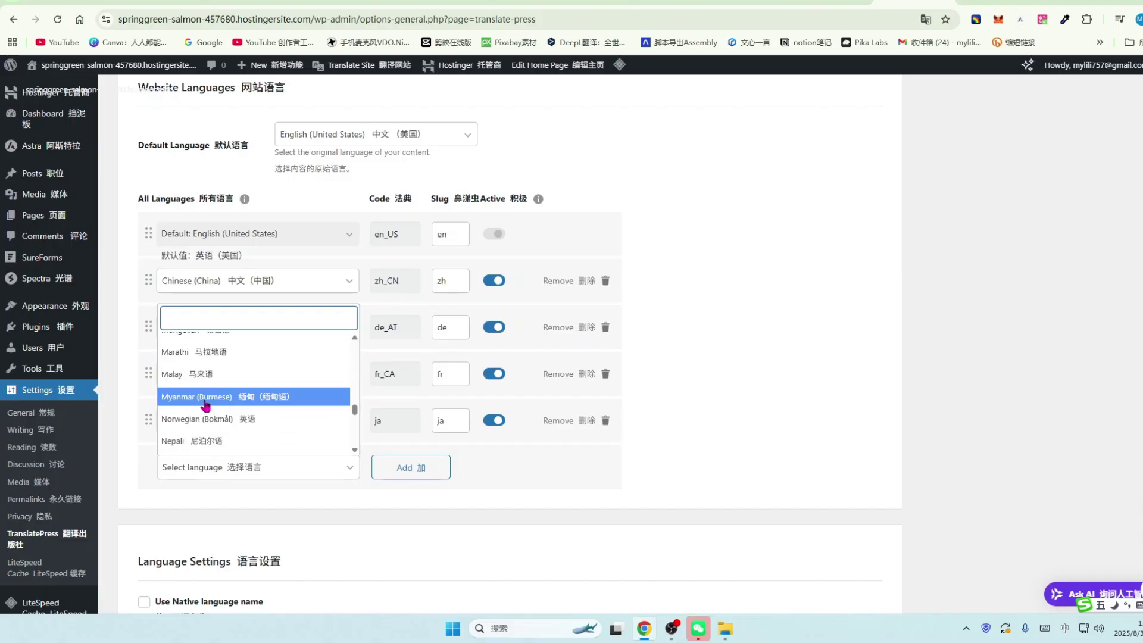
{"action": "left_click", "coordinate": [176, 375]}
{"action": "left_click", "coordinate": [441, 476]}
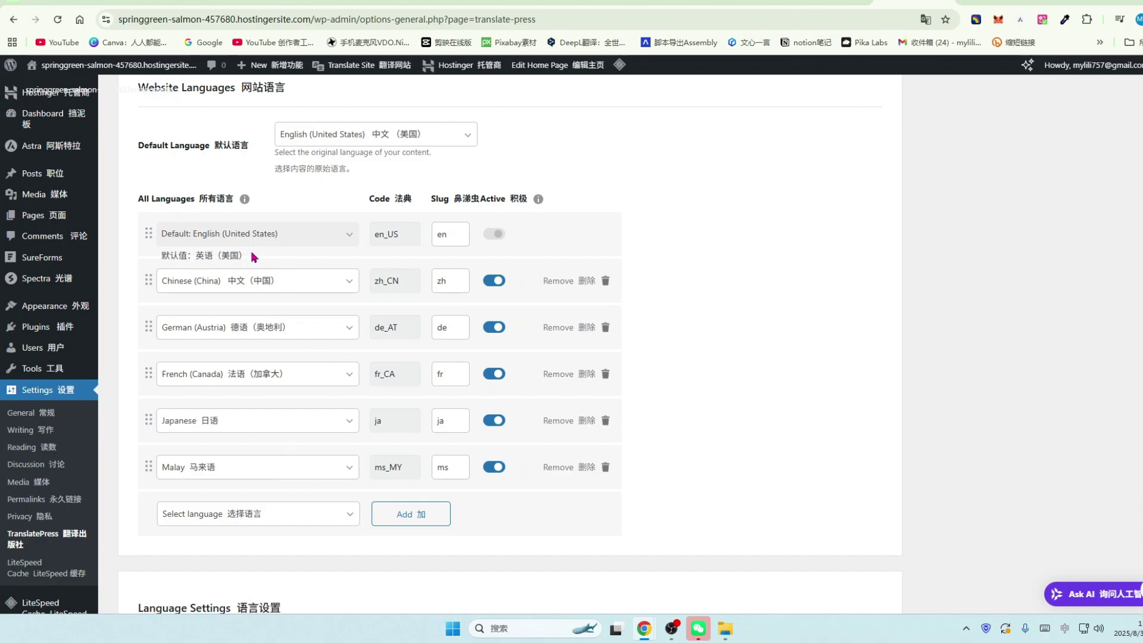
Save the TranslatePress general settings with the expanded language list
{"action": "scroll", "coordinate": [359, 439], "scroll_direction": "down", "scroll_amount": 7}
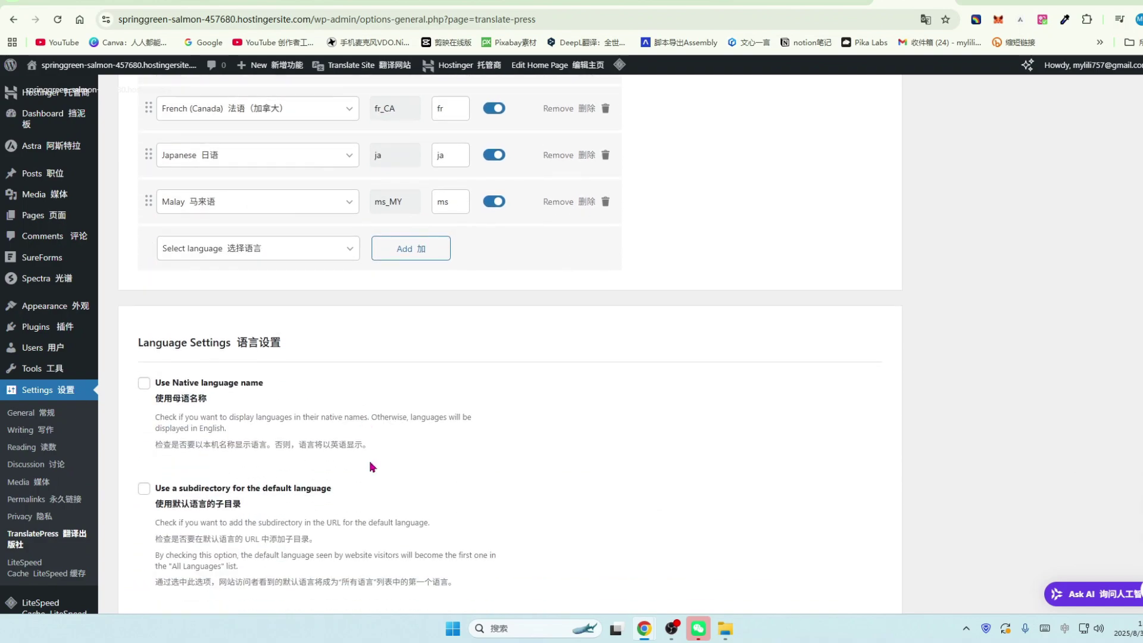
{"action": "scroll", "coordinate": [406, 481], "scroll_direction": "down", "scroll_amount": 1}
{"action": "left_click", "coordinate": [169, 542]}
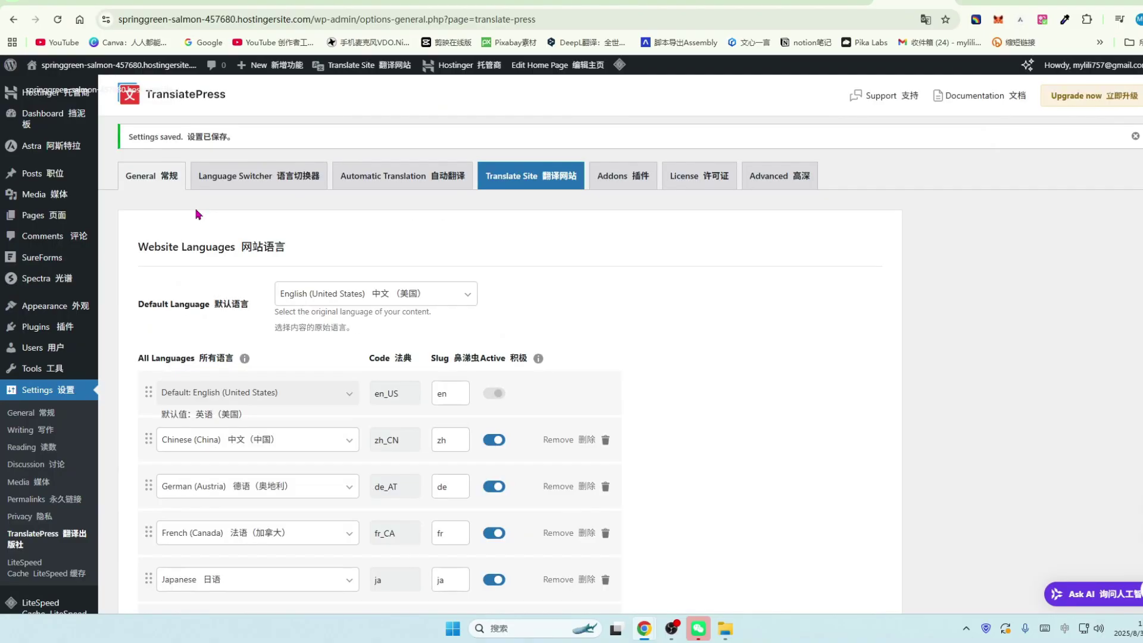
Review the saved language list and enable automatic translation in the TranslatePress settings
{"action": "scroll", "coordinate": [379, 246], "scroll_direction": "down", "scroll_amount": 2}
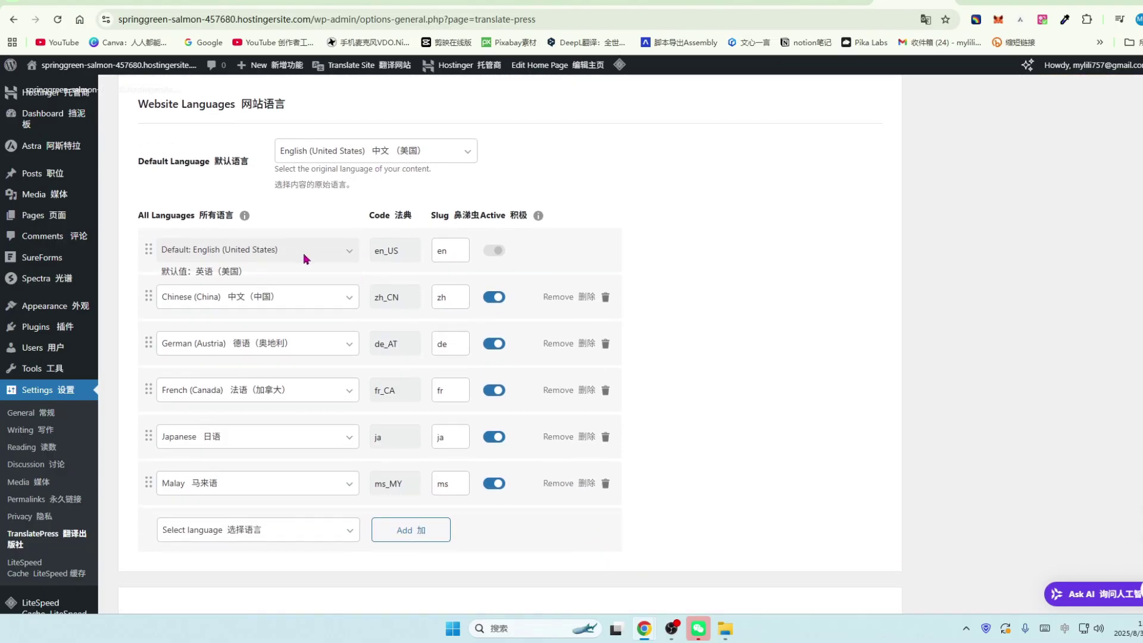
{"action": "scroll", "coordinate": [304, 259], "scroll_direction": "up", "scroll_amount": 3}
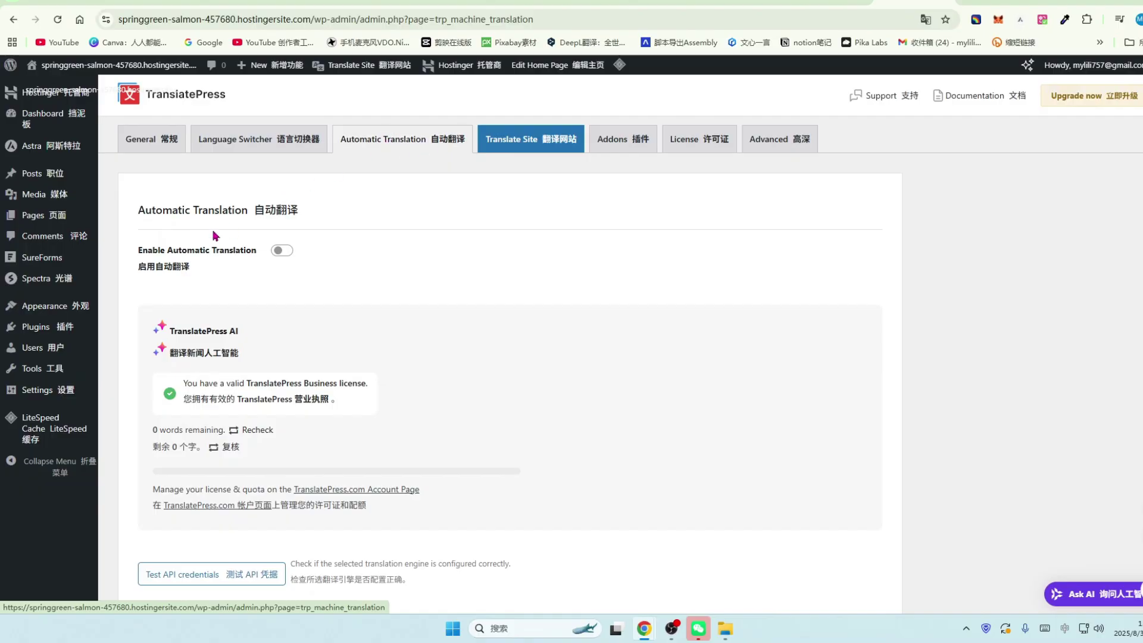
{"action": "left_click", "coordinate": [284, 252]}
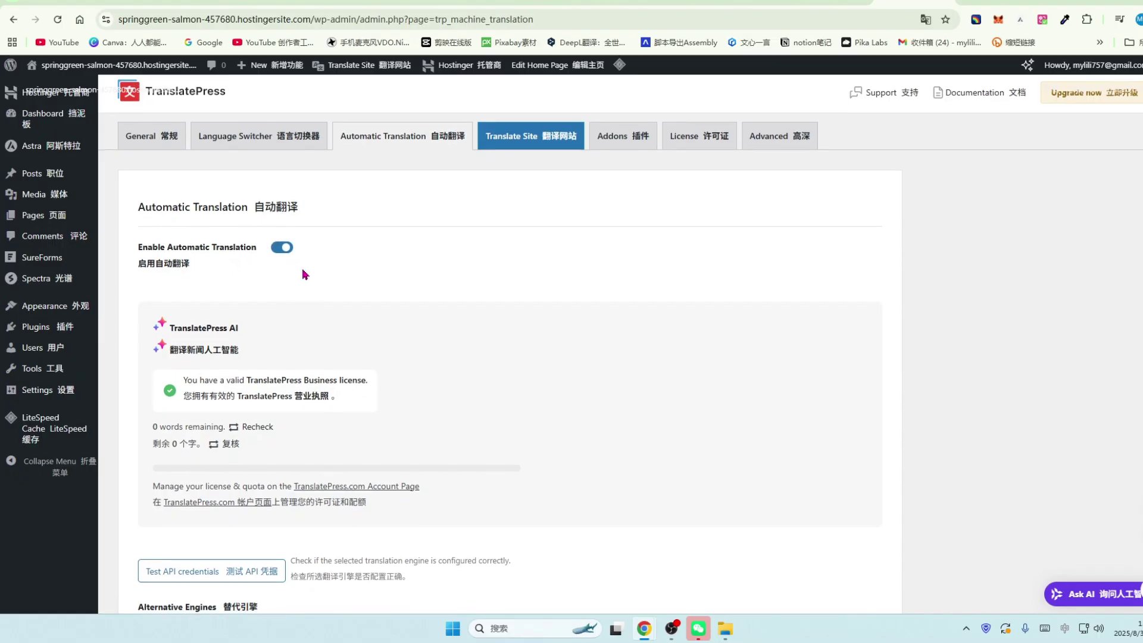
View the DeepL option among the alternative translation engines and set the engine to Google Translate v2
{"action": "scroll", "coordinate": [309, 271], "scroll_direction": "down", "scroll_amount": 2}
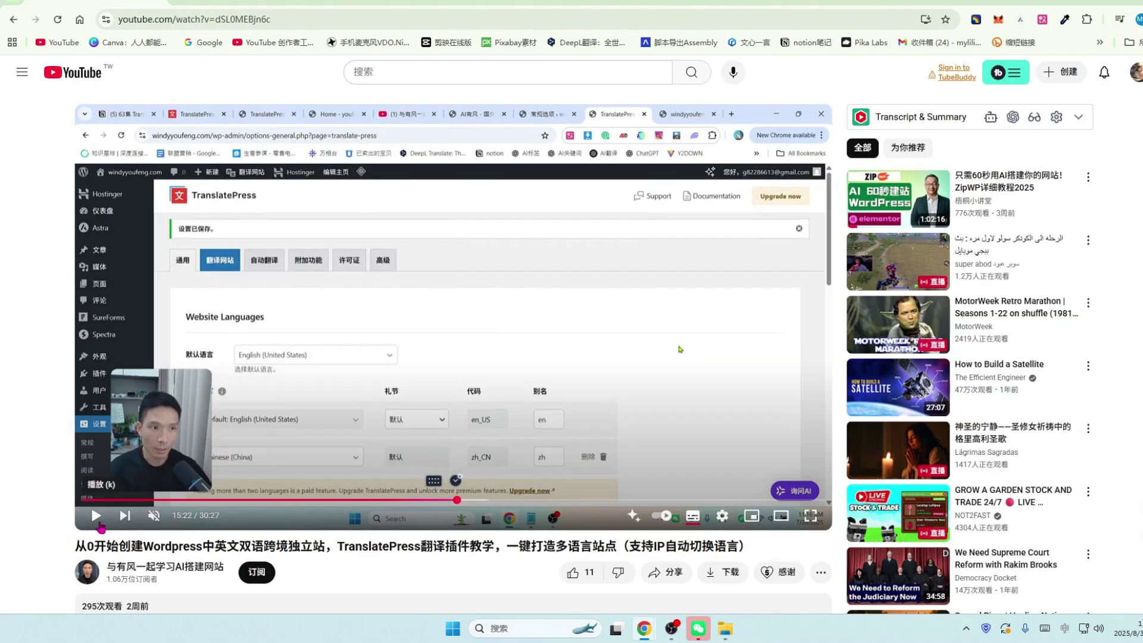
{"action": "scroll", "coordinate": [365, 420], "scroll_direction": "down", "scroll_amount": 1}
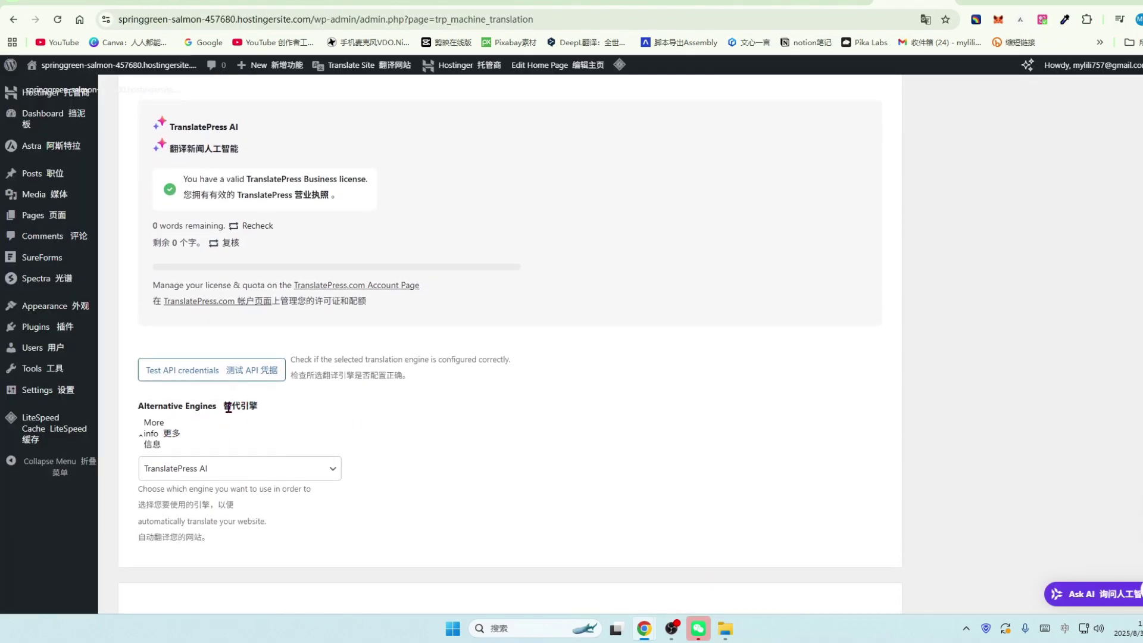
{"action": "scroll", "coordinate": [263, 411], "scroll_direction": "down", "scroll_amount": 2}
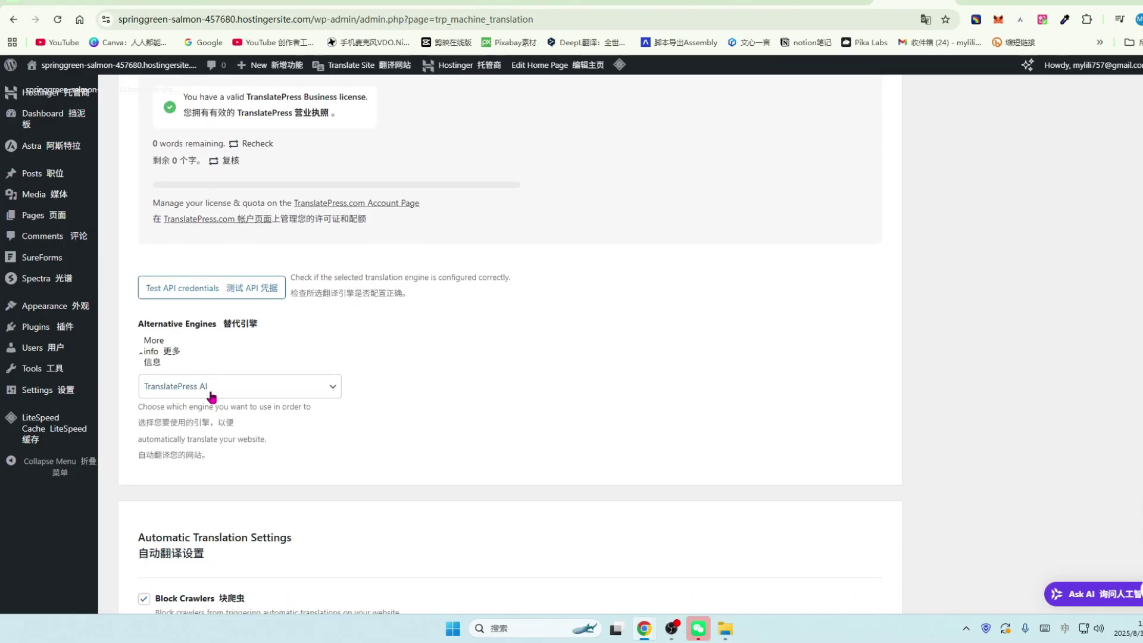
{"action": "left_click", "coordinate": [332, 387]}
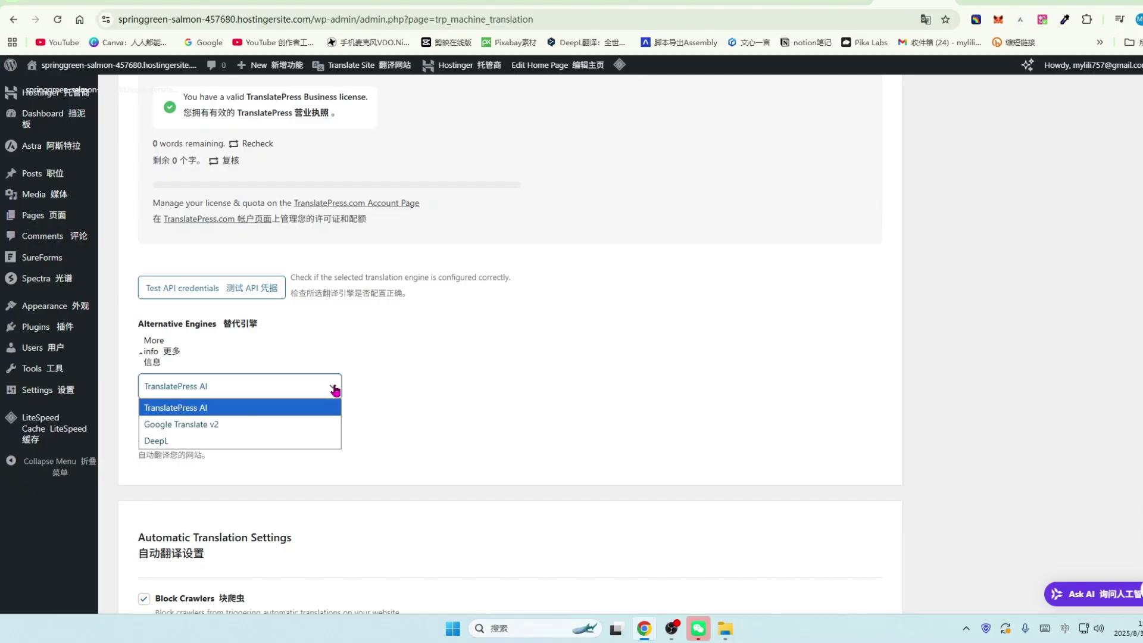
{"action": "left_click", "coordinate": [178, 446]}
{"action": "left_click", "coordinate": [331, 359]}
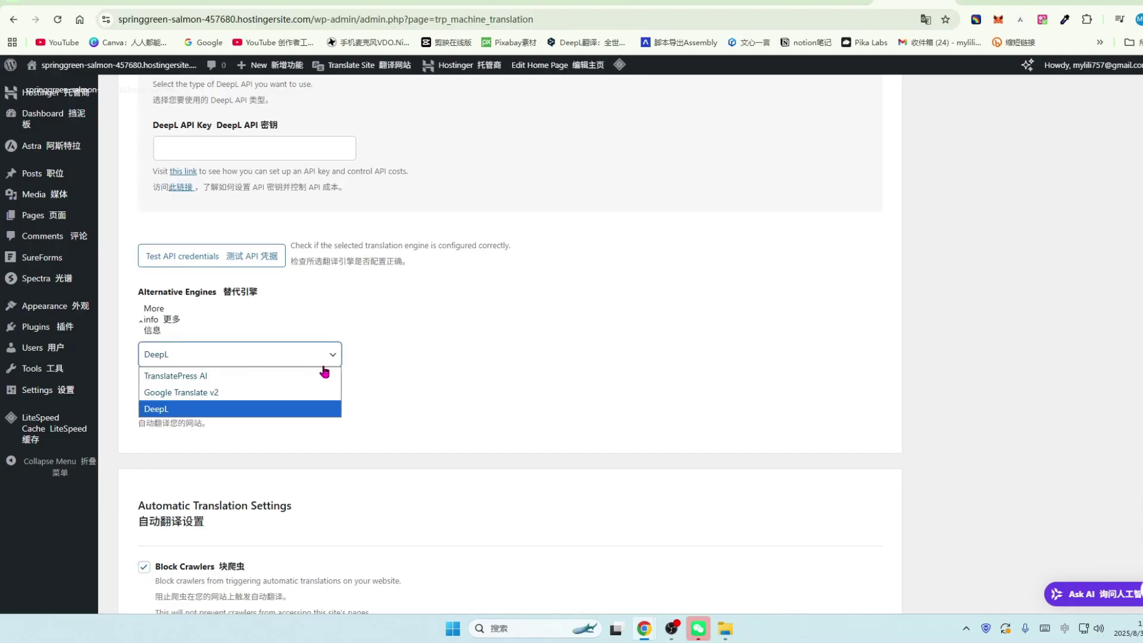
{"action": "left_click", "coordinate": [181, 392]}
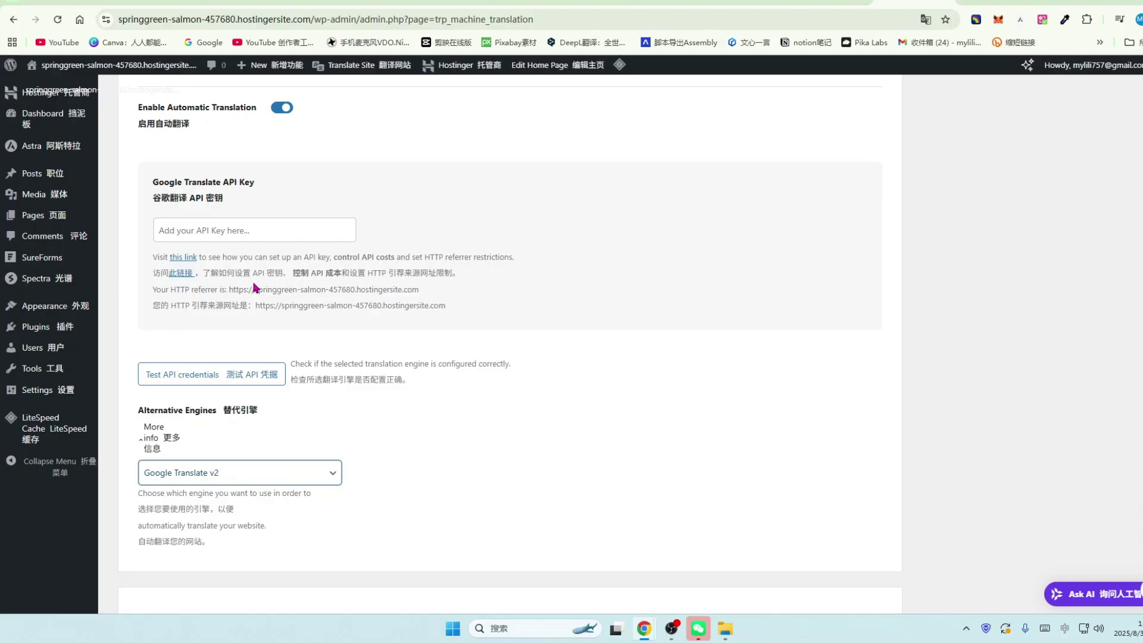
Open the website's home page in the TranslatePress translation editor and turn off the browser extension's bilingual page translation
{"action": "scroll", "coordinate": [294, 338], "scroll_direction": "up", "scroll_amount": 1}
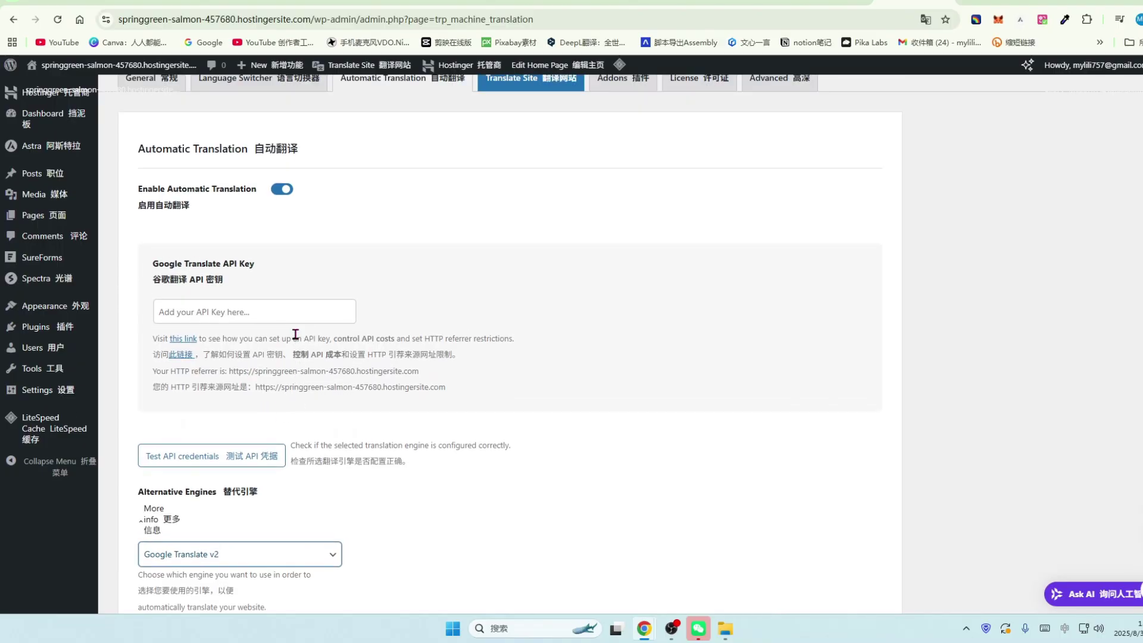
{"action": "scroll", "coordinate": [295, 334], "scroll_direction": "up", "scroll_amount": 1}
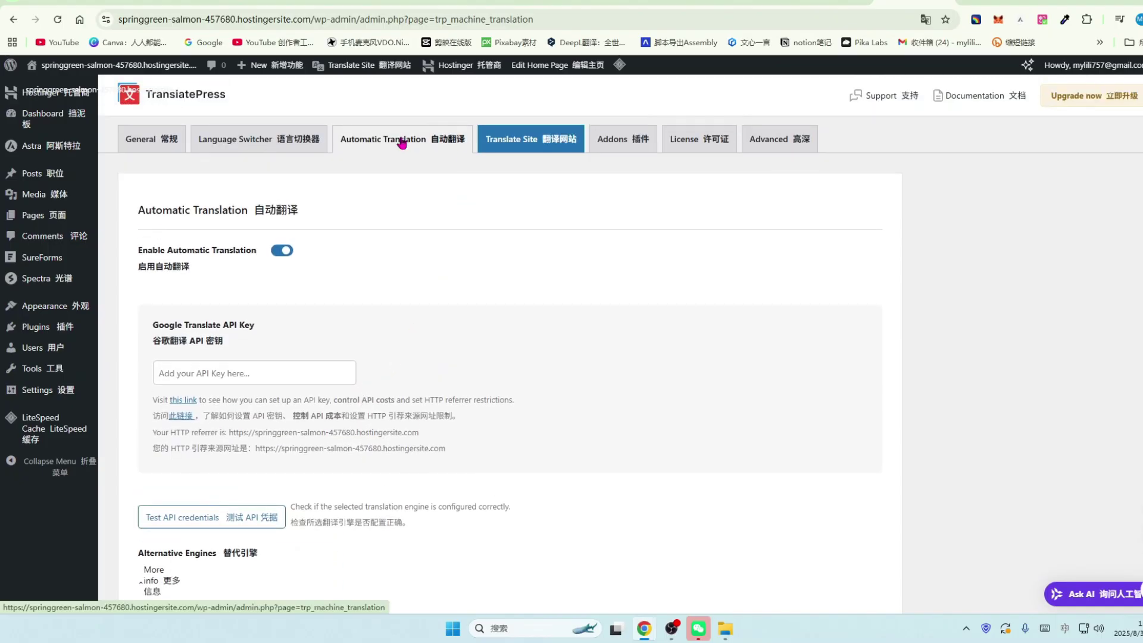
{"action": "left_click", "coordinate": [527, 141]}
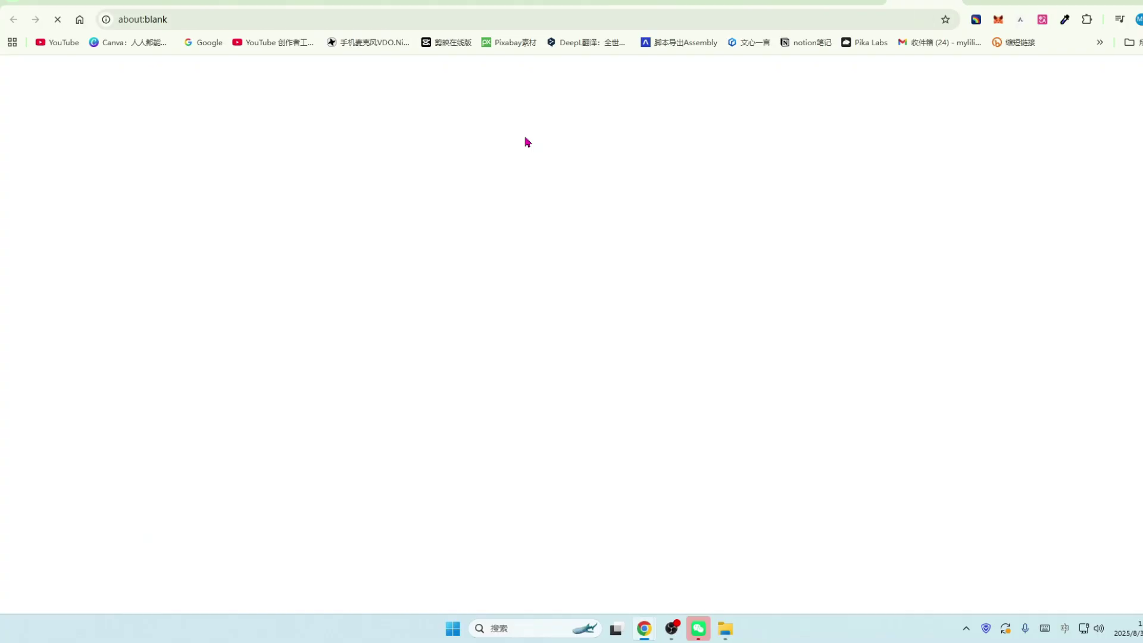
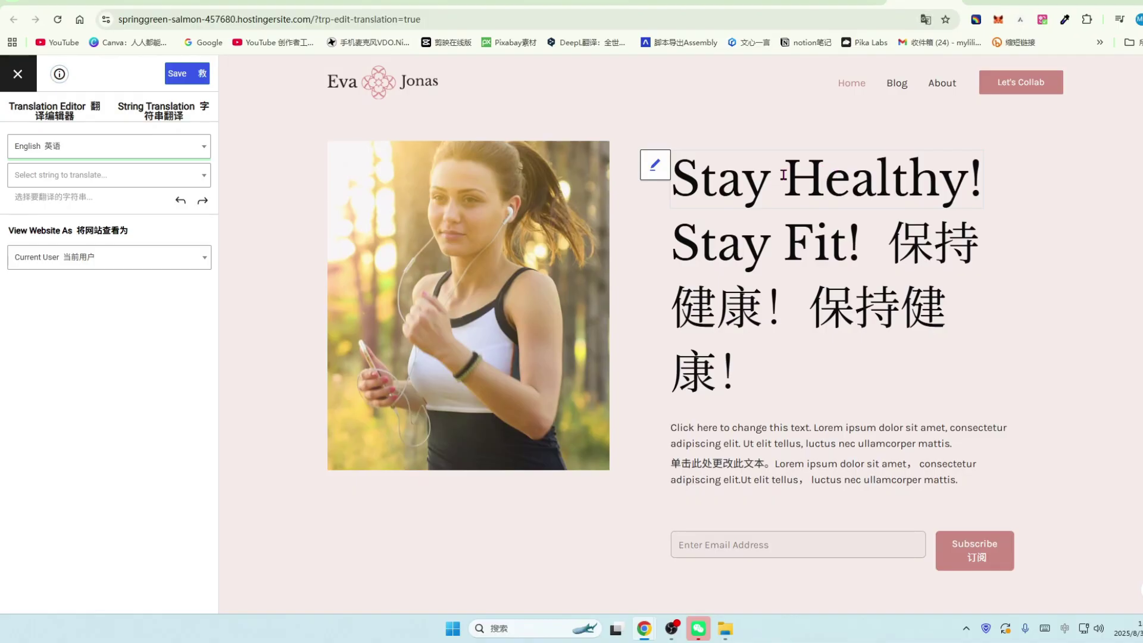
{"action": "left_click", "coordinate": [1042, 24]}
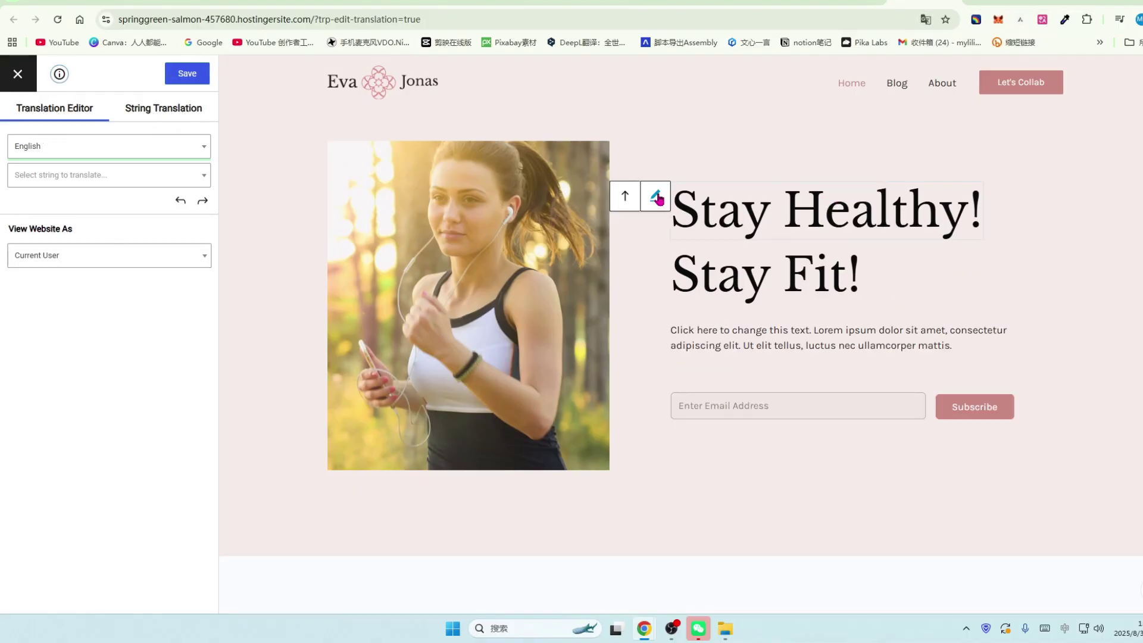
Open the "Stay Healthy!" heading for translation, copy its English text, and enter "保持健康！" as the Chinese translation
{"action": "left_click", "coordinate": [662, 202]}
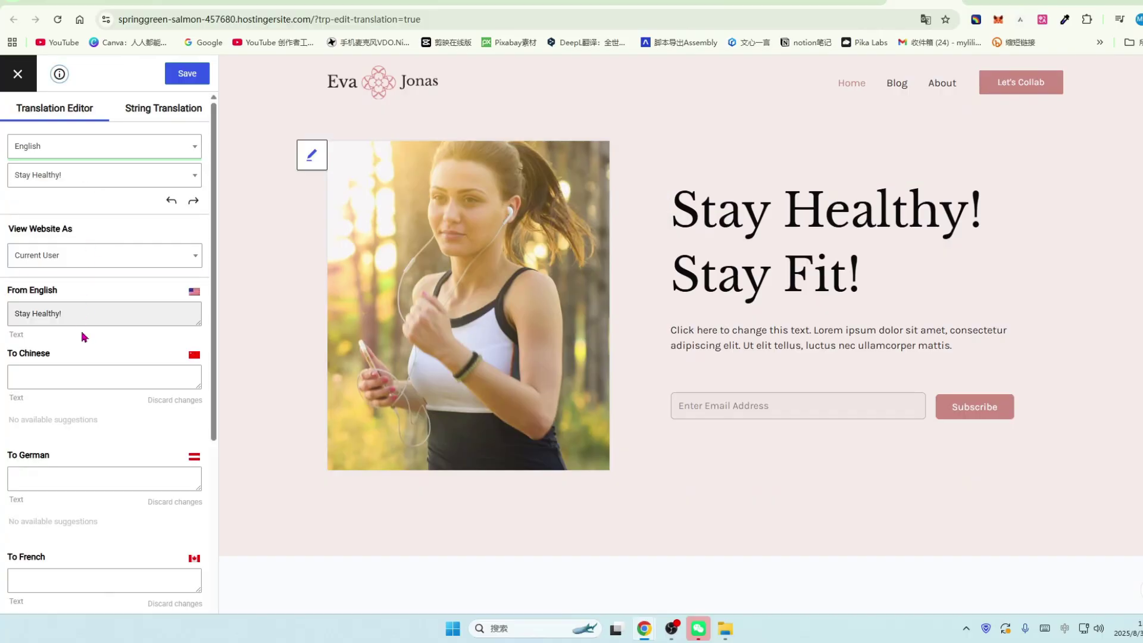
{"action": "scroll", "coordinate": [84, 336], "scroll_direction": "down", "scroll_amount": 1}
{"action": "triple_click", "coordinate": [62, 271]}
{"action": "key", "text": "ctrl+c"}
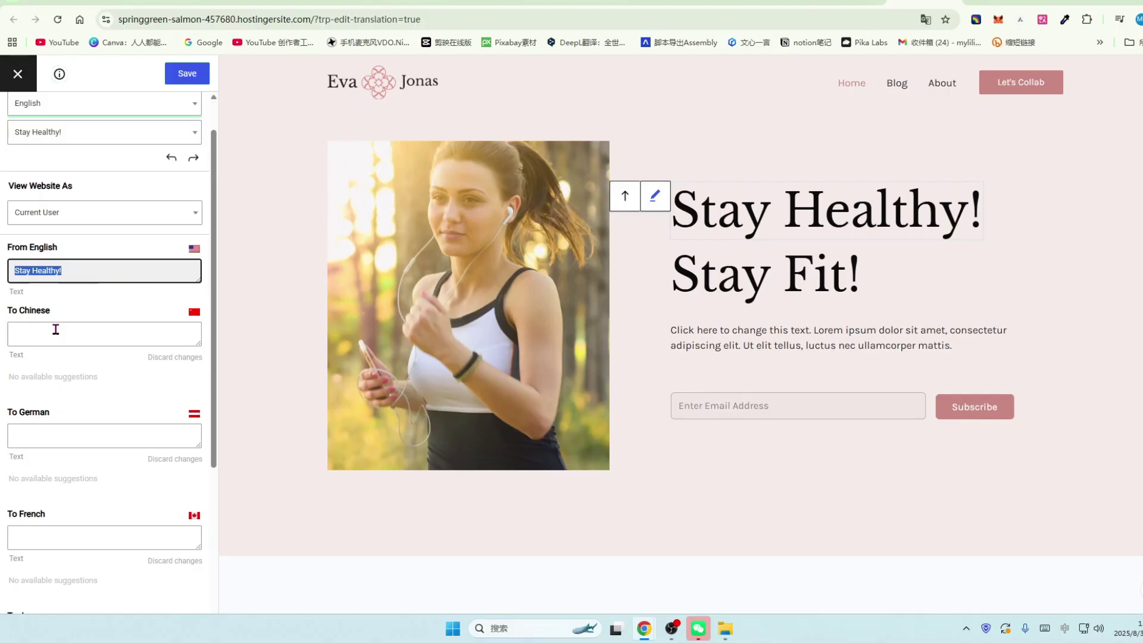
{"action": "left_click", "coordinate": [22, 335]}
{"action": "type", "text": "保持健康！"}
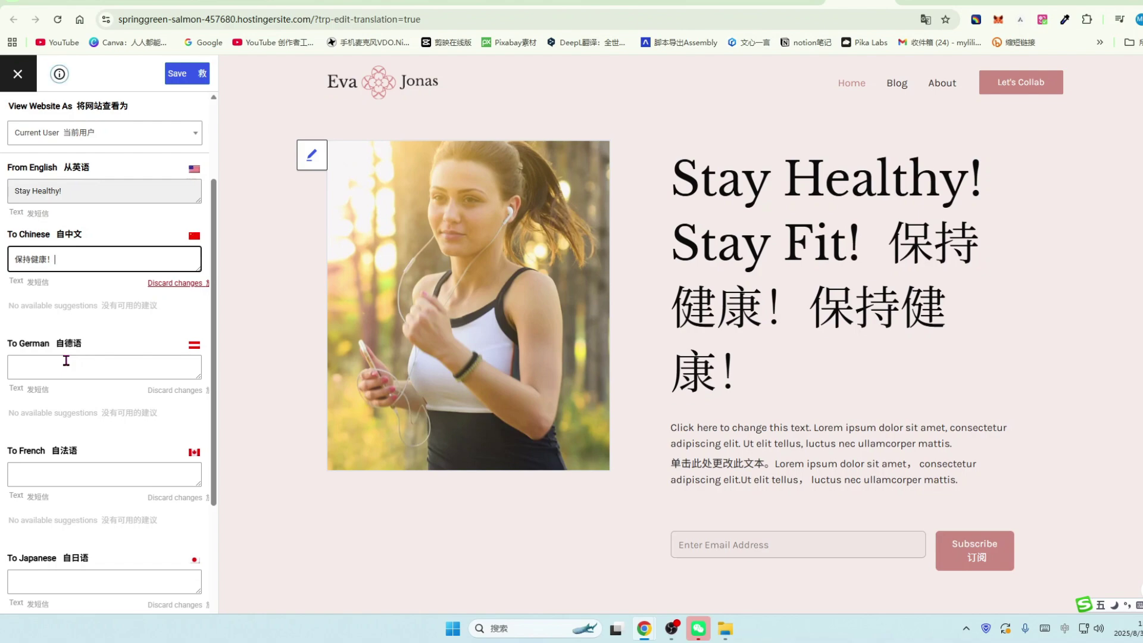
Switch to DeepL, translate "Stay Healthy!" into German, and copy the translated text
{"action": "left_click", "coordinate": [497, 2]}
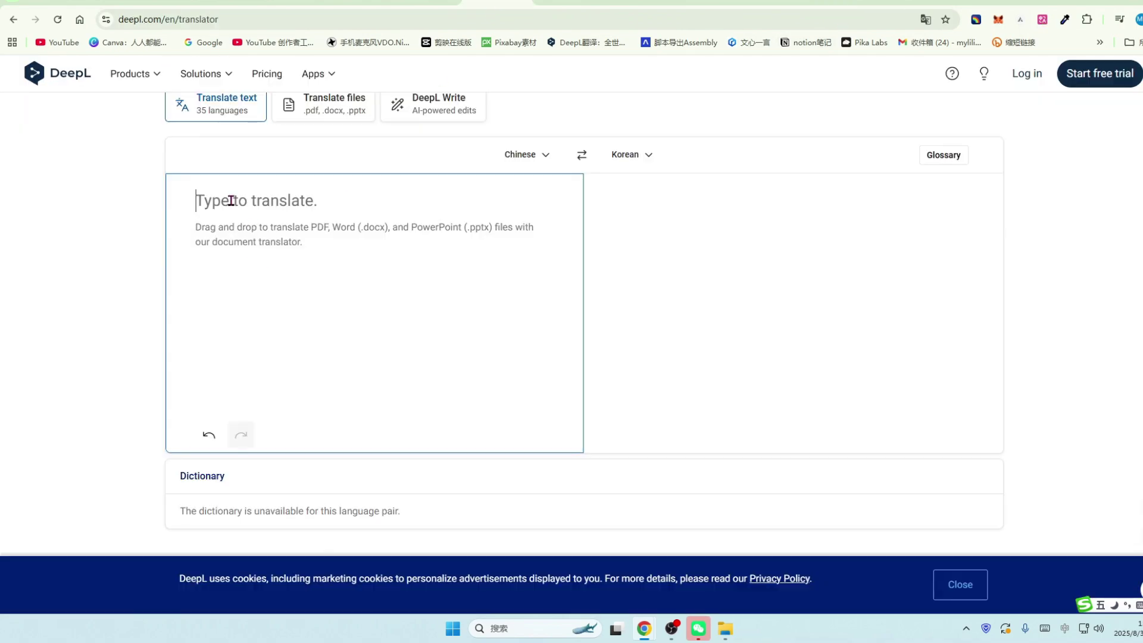
{"action": "key", "text": "ctrl+v"}
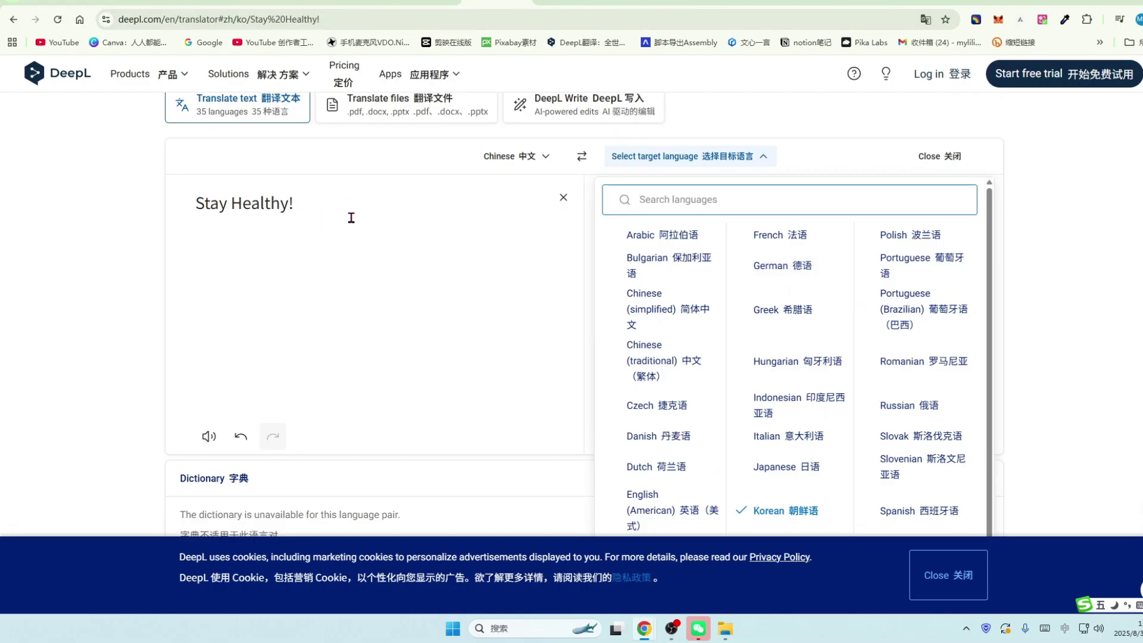
{"action": "scroll", "coordinate": [782, 351], "scroll_direction": "down", "scroll_amount": 2}
{"action": "scroll", "coordinate": [784, 345], "scroll_direction": "up", "scroll_amount": 2}
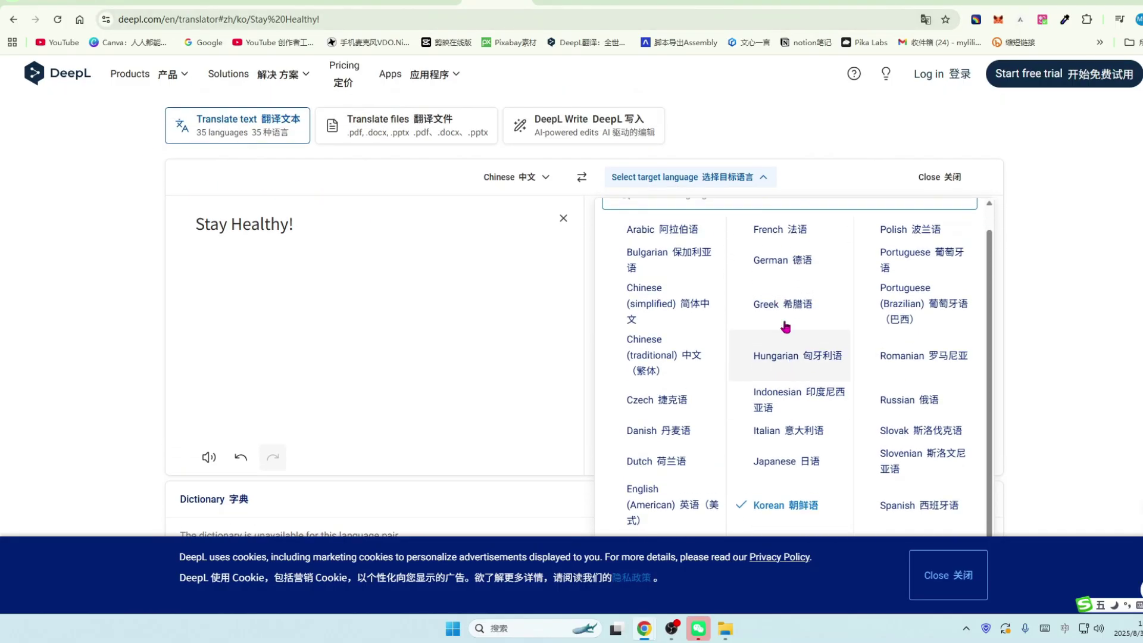
{"action": "left_click", "coordinate": [774, 260]}
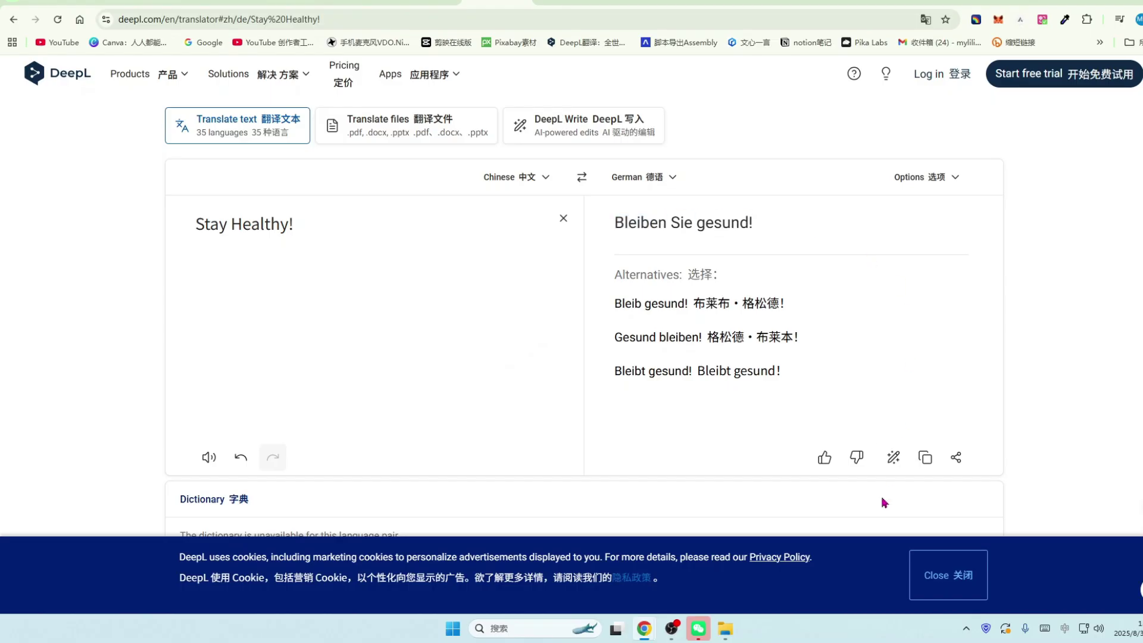
{"action": "left_click", "coordinate": [925, 458]}
Return to the translation editor and enter "Bleiben Sie gesund!" as the heading's German translation
{"action": "left_click", "coordinate": [931, 2]}
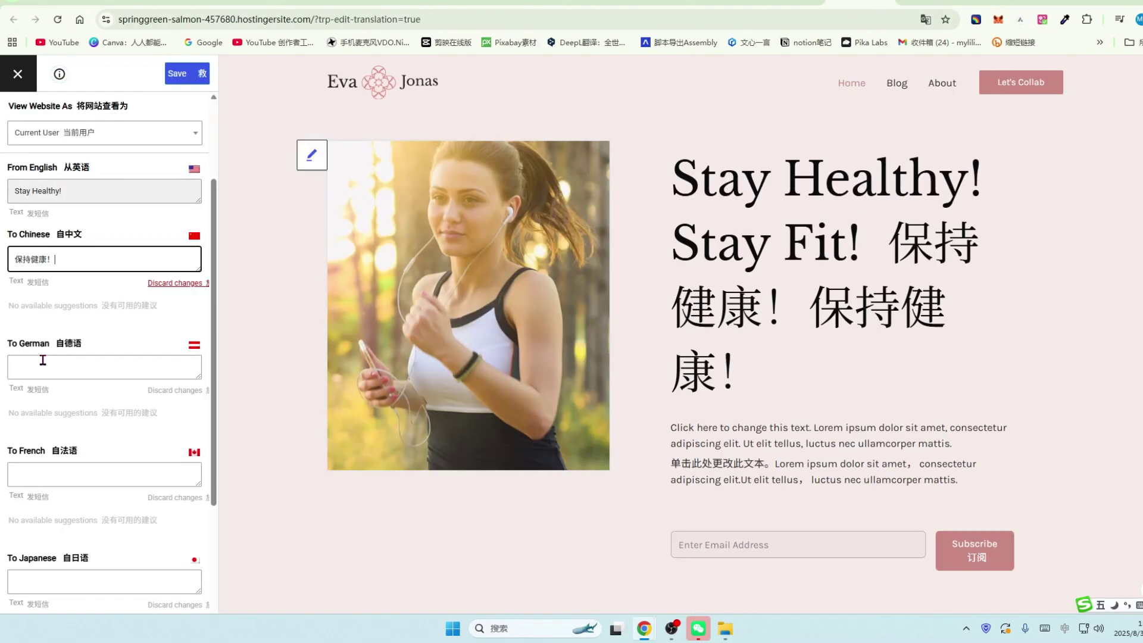
{"action": "left_click", "coordinate": [43, 360]}
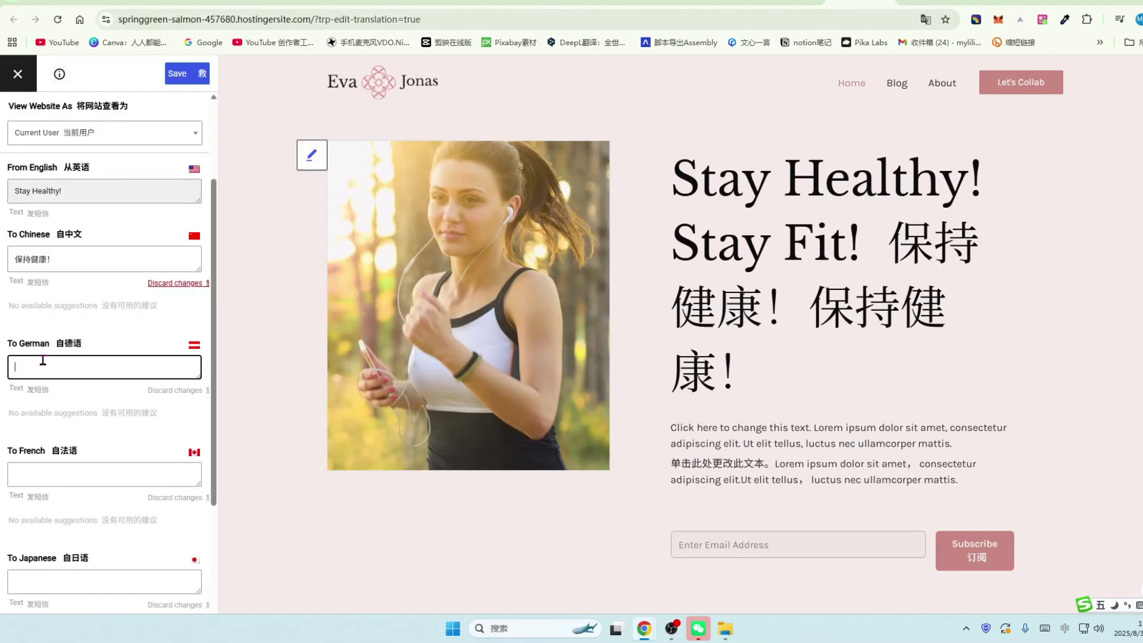
{"action": "key", "text": "ctrl+v"}
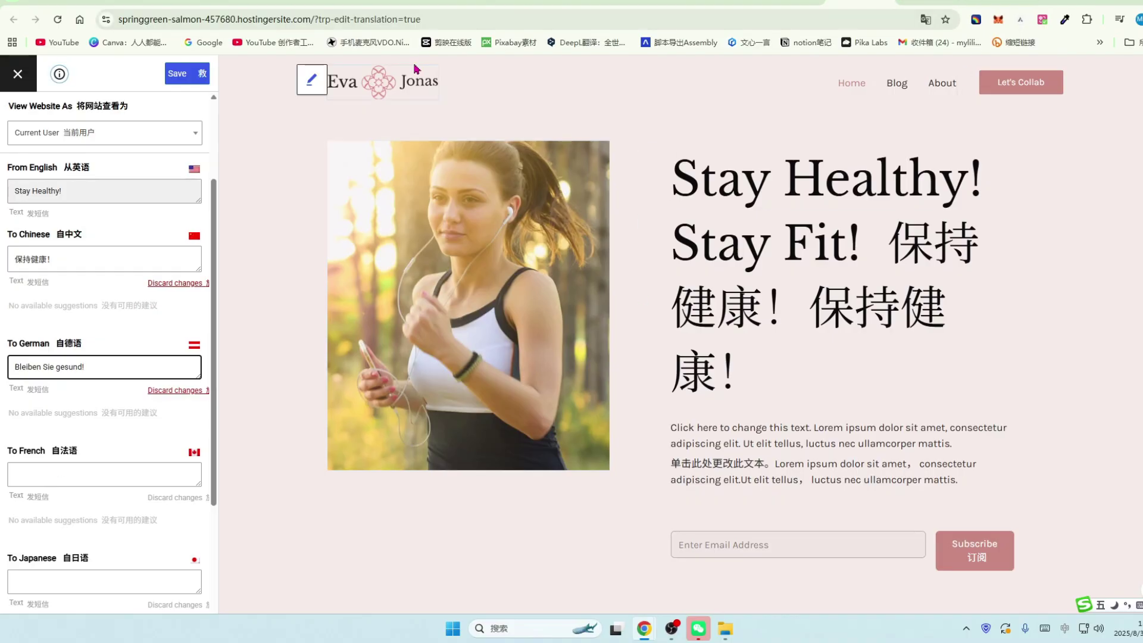
Translate the heading with DeepL and enter "Restez en bonne santé !" for French and "健康を維持する！" for Japanese
{"action": "left_click", "coordinate": [503, 3]}
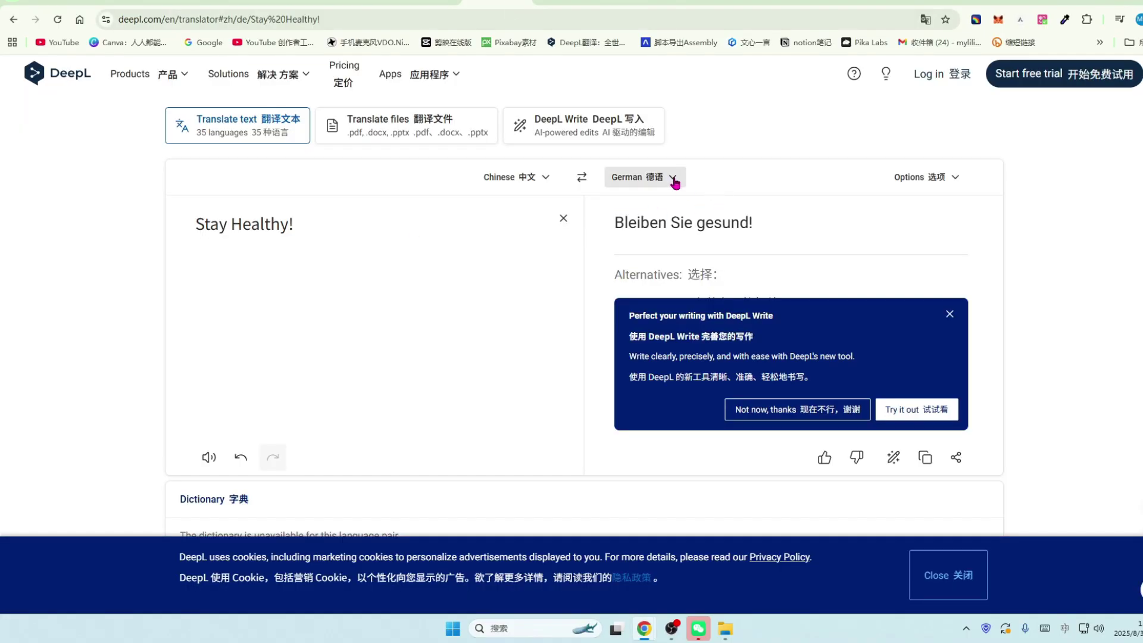
{"action": "left_click", "coordinate": [674, 183]}
{"action": "scroll", "coordinate": [811, 355], "scroll_direction": "down", "scroll_amount": 1}
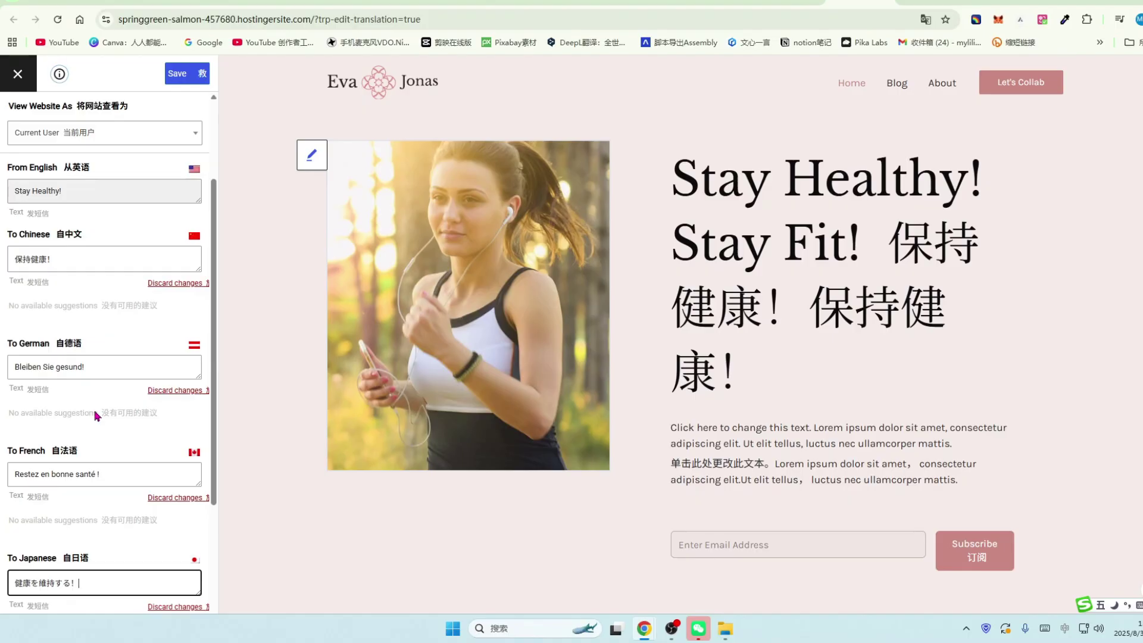
Review the heading's Chinese, German, French and Japanese translations and save them
{"action": "scroll", "coordinate": [87, 309], "scroll_direction": "up", "scroll_amount": 3}
{"action": "scroll", "coordinate": [96, 328], "scroll_direction": "down", "scroll_amount": 2}
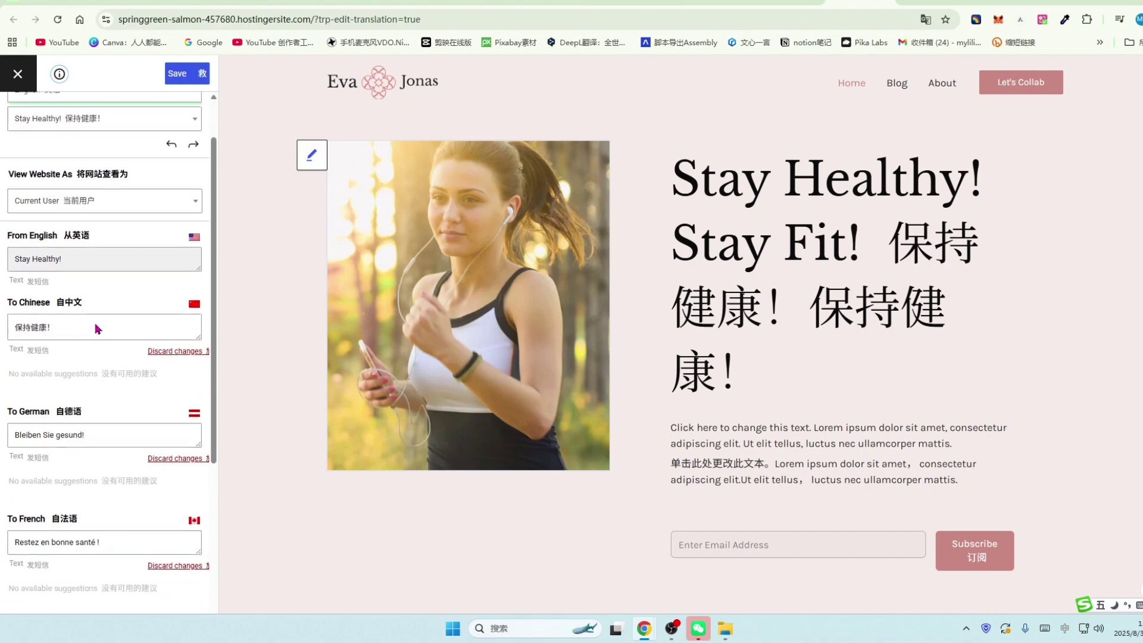
{"action": "scroll", "coordinate": [89, 267], "scroll_direction": "down", "scroll_amount": 2}
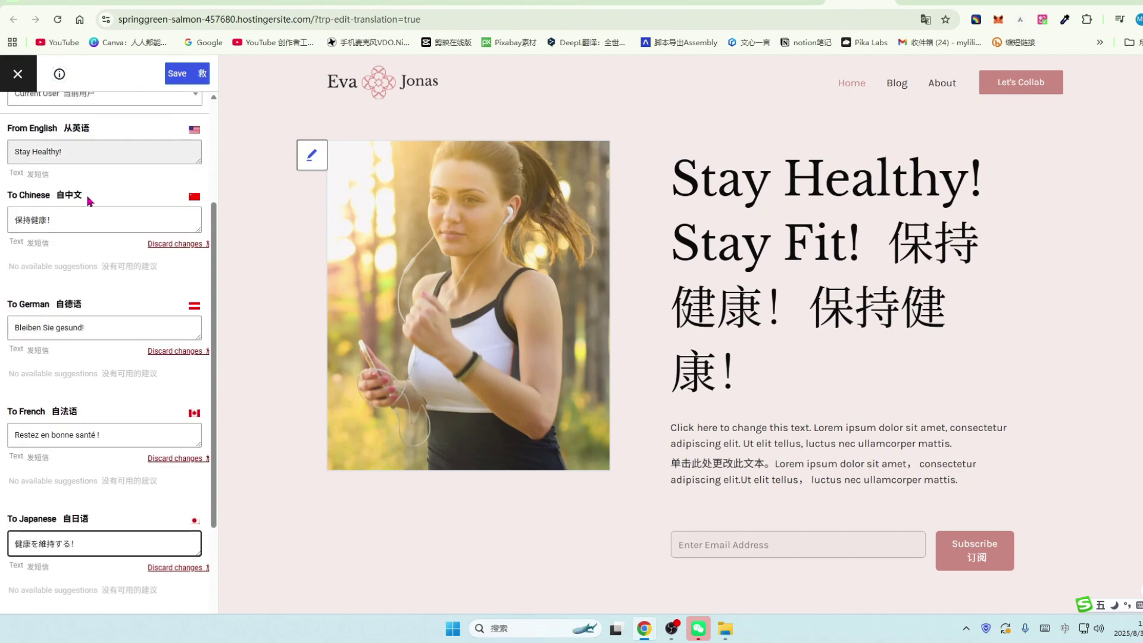
{"action": "scroll", "coordinate": [84, 204], "scroll_direction": "up", "scroll_amount": 2}
{"action": "scroll", "coordinate": [85, 212], "scroll_direction": "down", "scroll_amount": 2}
{"action": "left_click", "coordinate": [176, 74]}
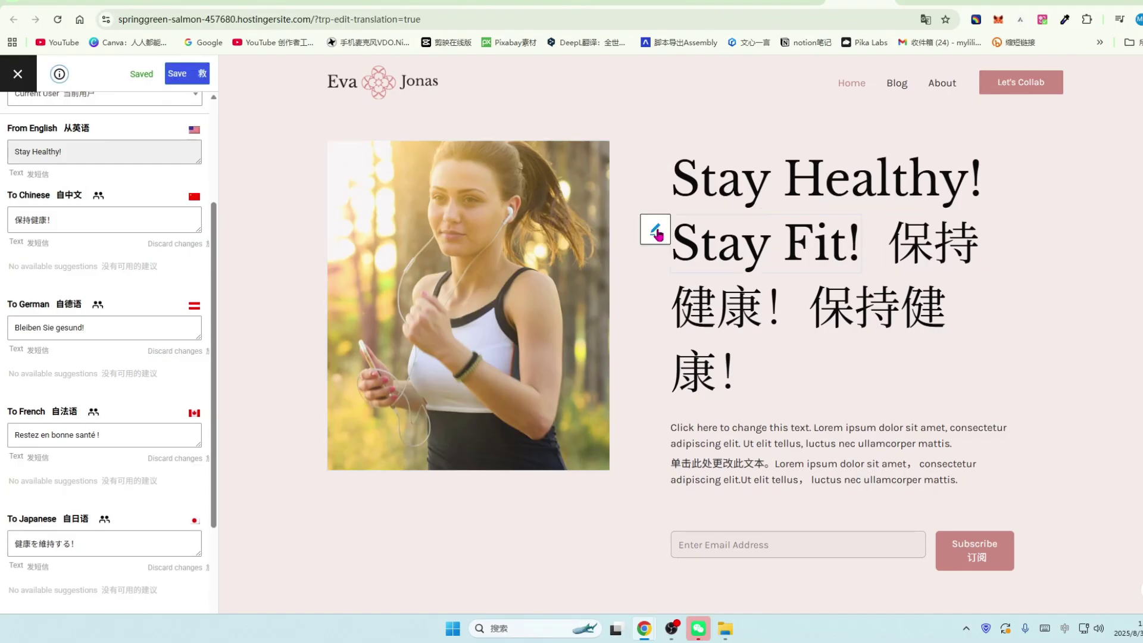
View the translation fields for the "Stay Fit!" heading, the intro paragraph and the "Enter Email Address" placeholder
{"action": "left_click", "coordinate": [654, 228]}
{"action": "left_click", "coordinate": [655, 435]}
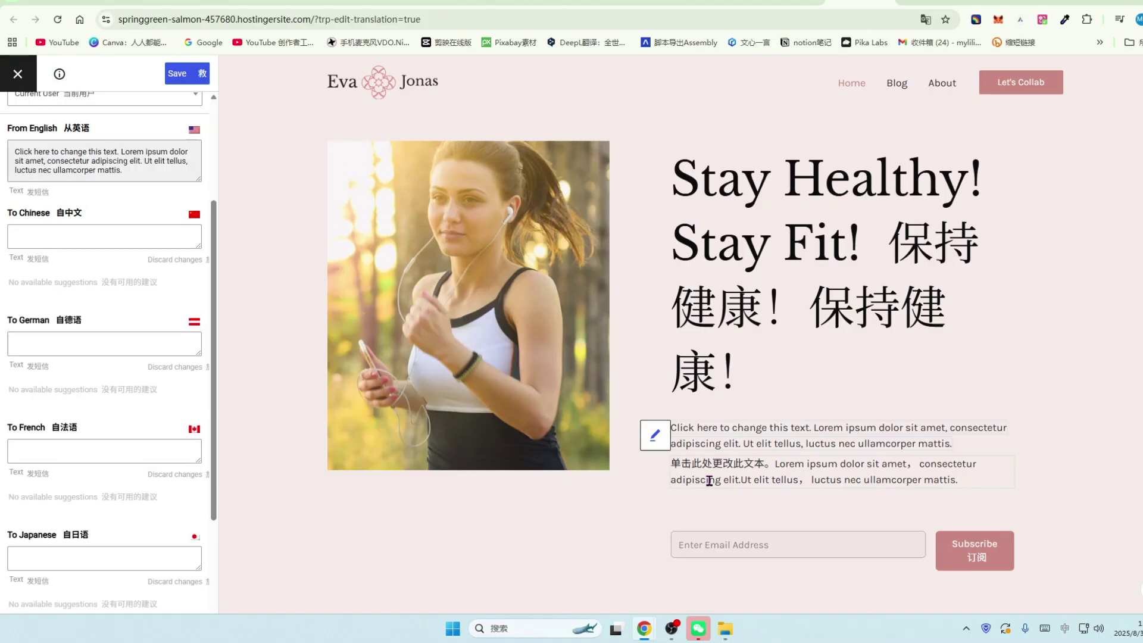
{"action": "scroll", "coordinate": [672, 466], "scroll_direction": "down", "scroll_amount": 2}
{"action": "left_click", "coordinate": [661, 443]}
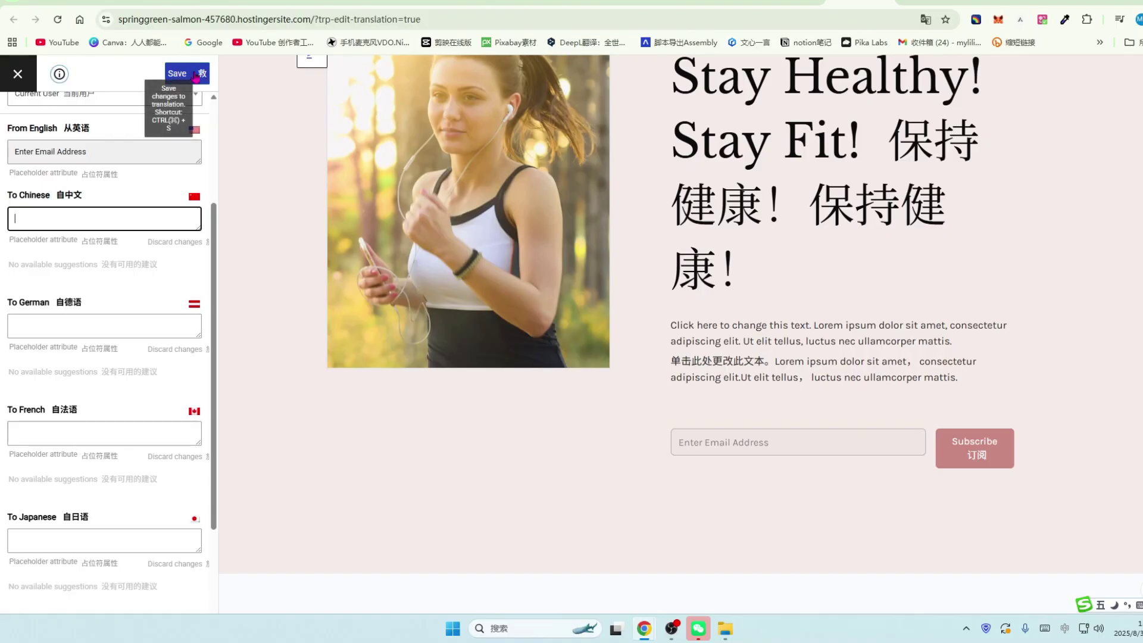
View the translation fields for the About Us paragraph, the "Featured In:" label and the client logo images
{"action": "scroll", "coordinate": [768, 416], "scroll_direction": "down", "scroll_amount": 5}
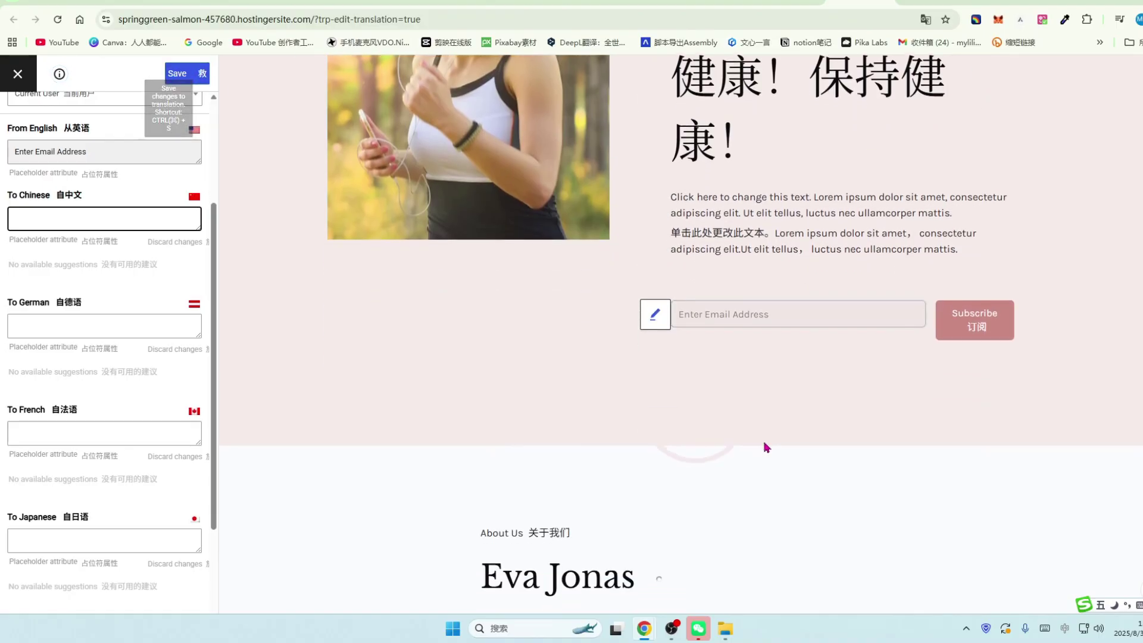
{"action": "scroll", "coordinate": [813, 401], "scroll_direction": "down", "scroll_amount": 5}
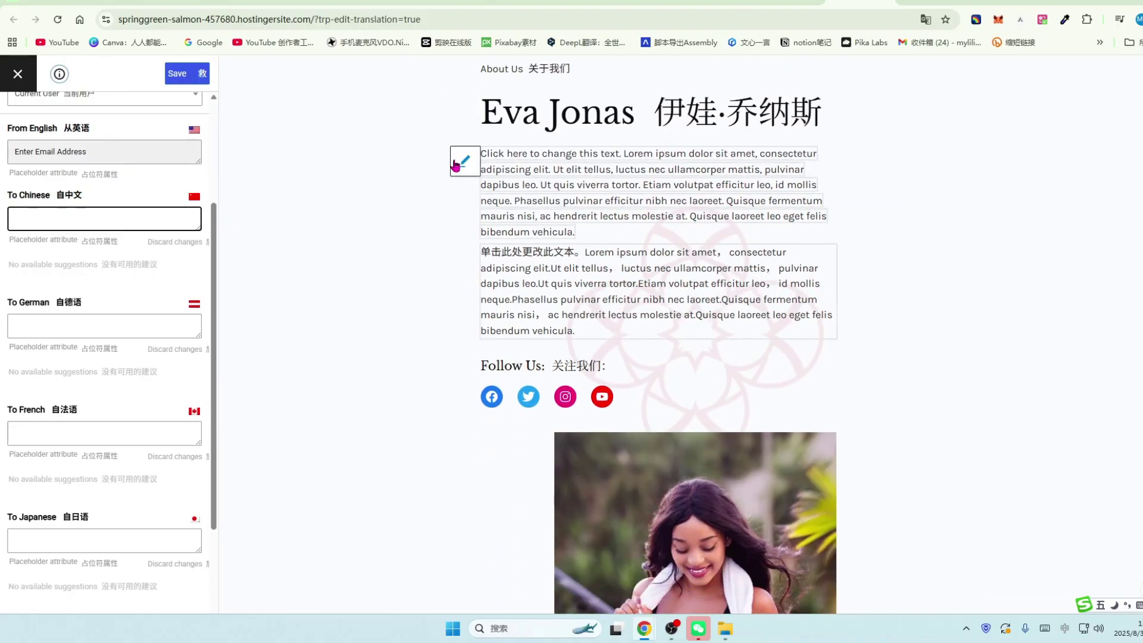
{"action": "left_click", "coordinate": [463, 159]}
{"action": "scroll", "coordinate": [819, 373], "scroll_direction": "down", "scroll_amount": 6}
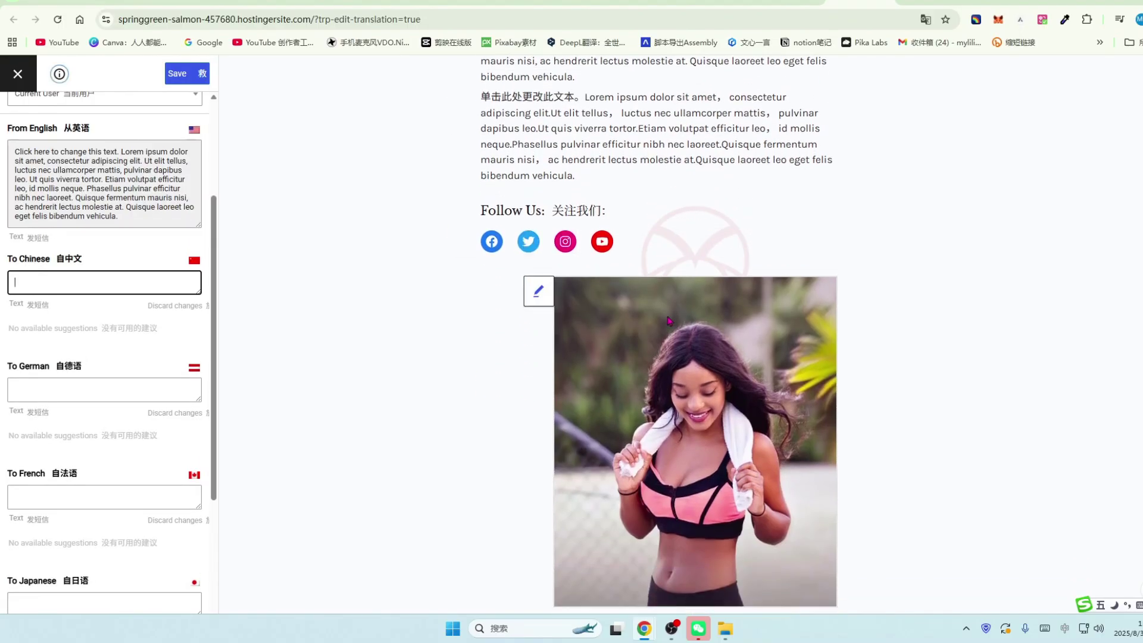
{"action": "scroll", "coordinate": [819, 373], "scroll_direction": "down", "scroll_amount": 3}
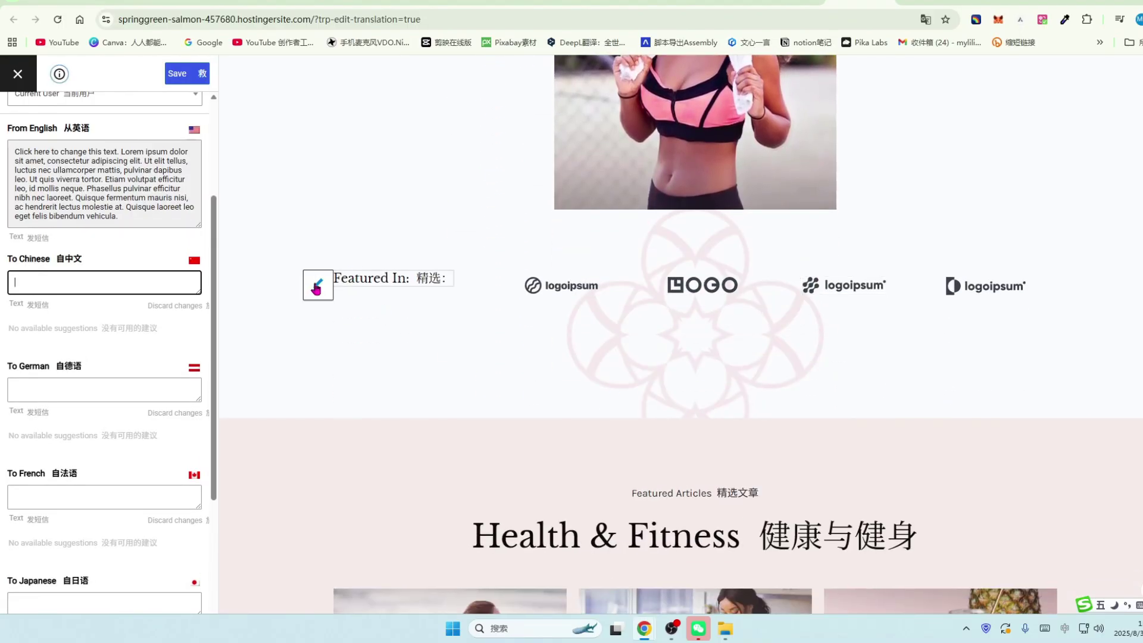
{"action": "left_click", "coordinate": [317, 284]}
{"action": "left_click", "coordinate": [507, 288]}
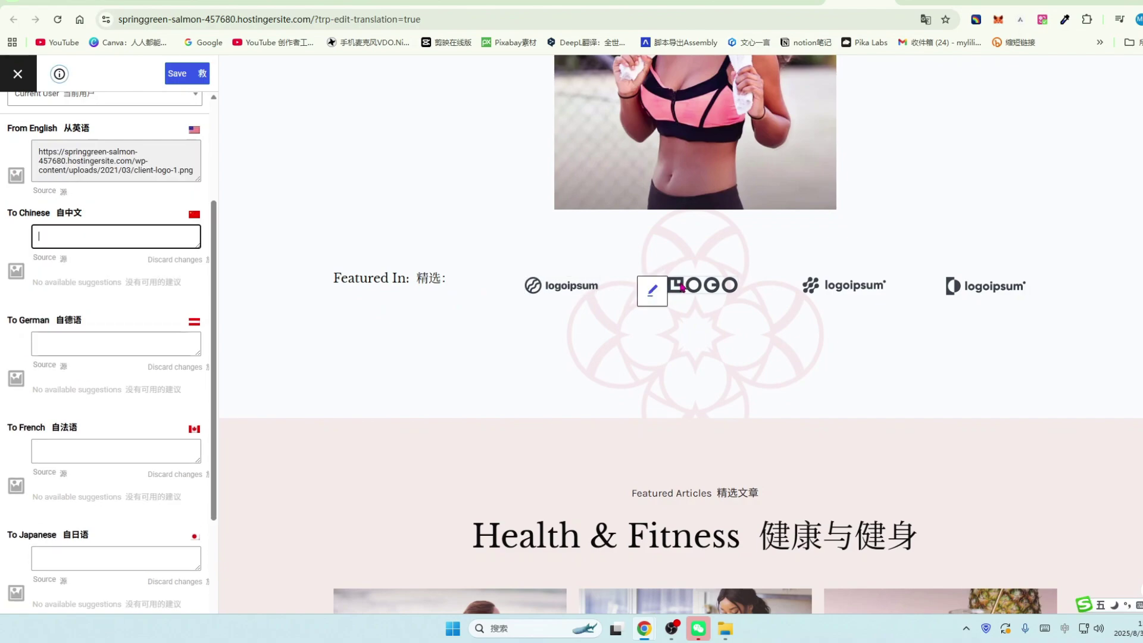
{"action": "left_click", "coordinate": [654, 291]}
{"action": "scroll", "coordinate": [456, 413], "scroll_direction": "down", "scroll_amount": 2}
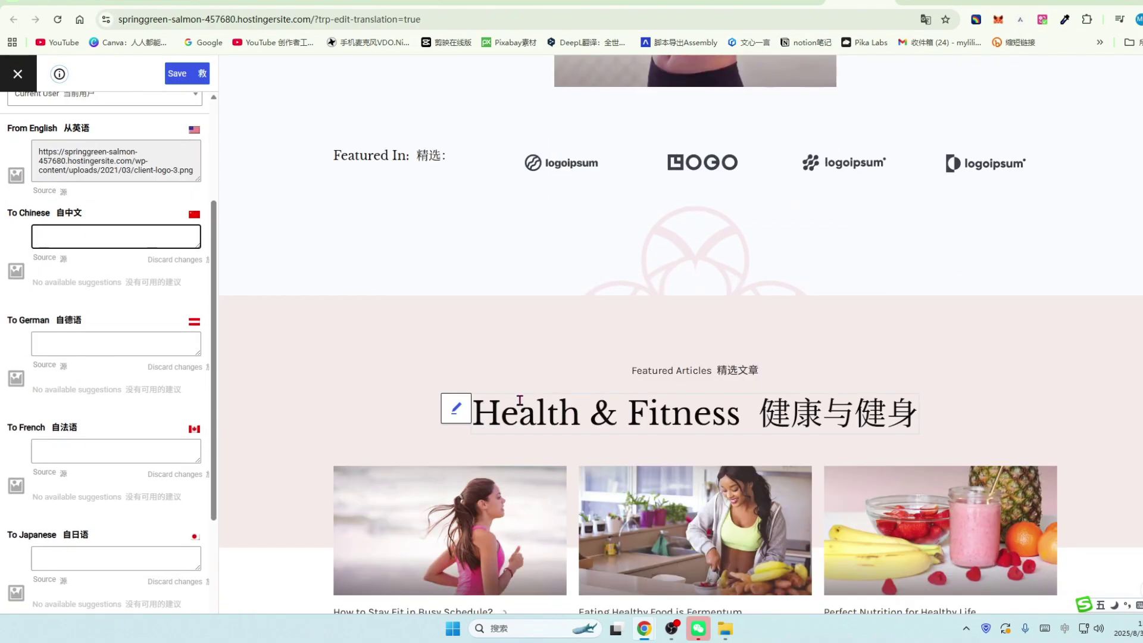
View the translation fields for "Health & Fitness", "Featured Articles" and the article title "How to Stay Fit in Busy Schedule?"
{"action": "left_click", "coordinate": [456, 412]}
{"action": "left_click", "coordinate": [621, 380]}
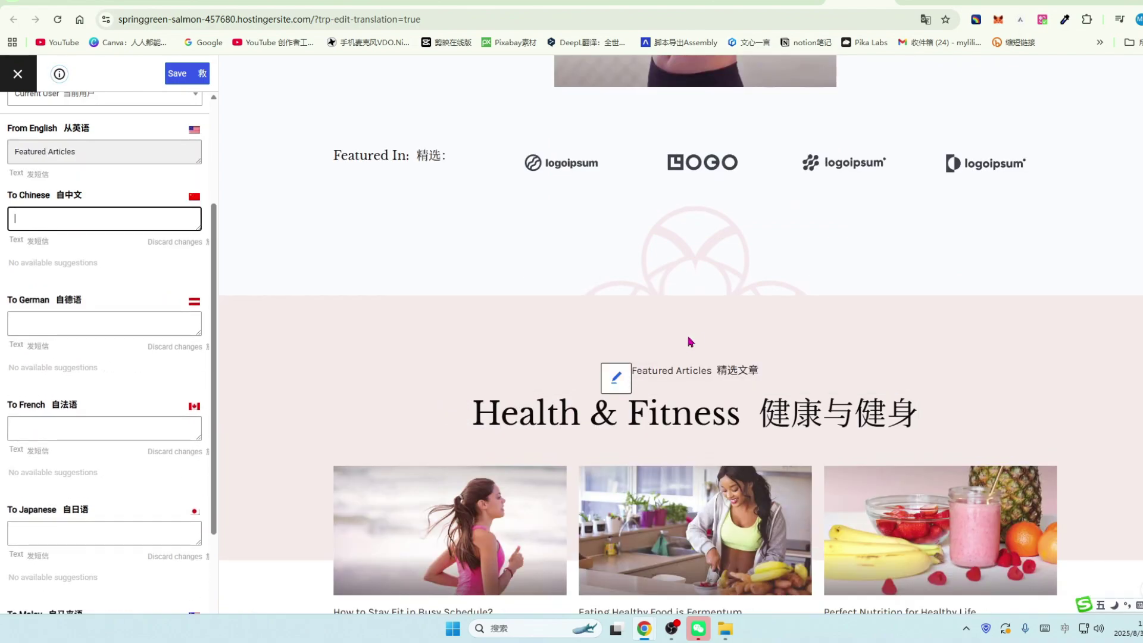
{"action": "scroll", "coordinate": [691, 339], "scroll_direction": "down", "scroll_amount": 2}
{"action": "scroll", "coordinate": [694, 340], "scroll_direction": "down", "scroll_amount": 3}
{"action": "left_click", "coordinate": [319, 309]}
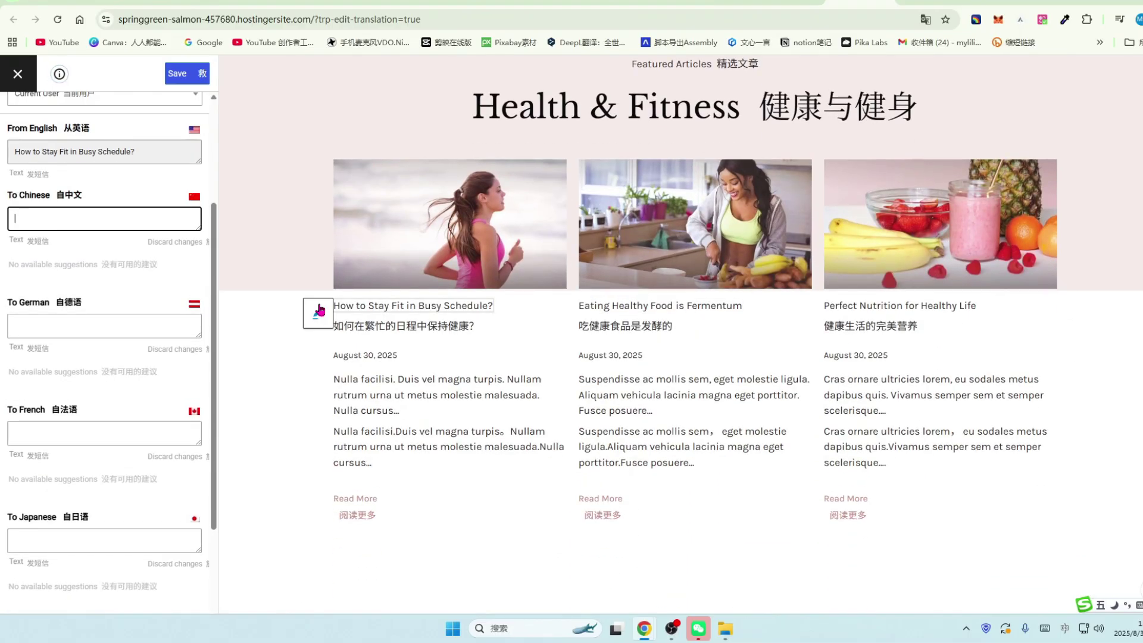
View the translation fields for the site logo image and the Home and Blog menu items in the page header
{"action": "scroll", "coordinate": [319, 309], "scroll_direction": "up", "scroll_amount": 10}
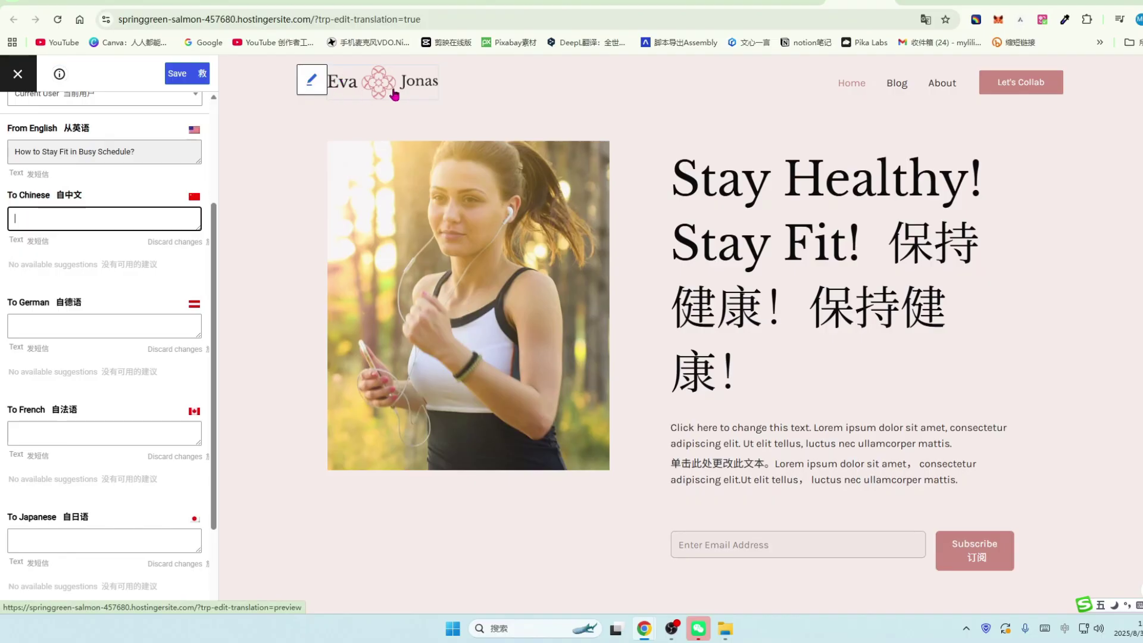
{"action": "left_click", "coordinate": [312, 82]}
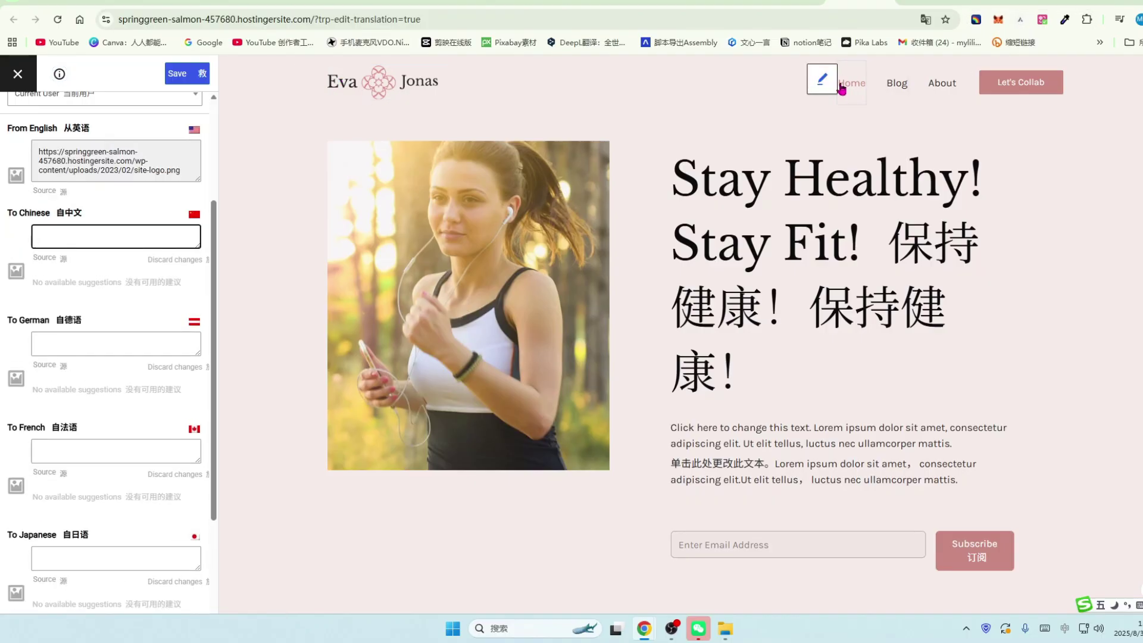
{"action": "left_click", "coordinate": [824, 82]}
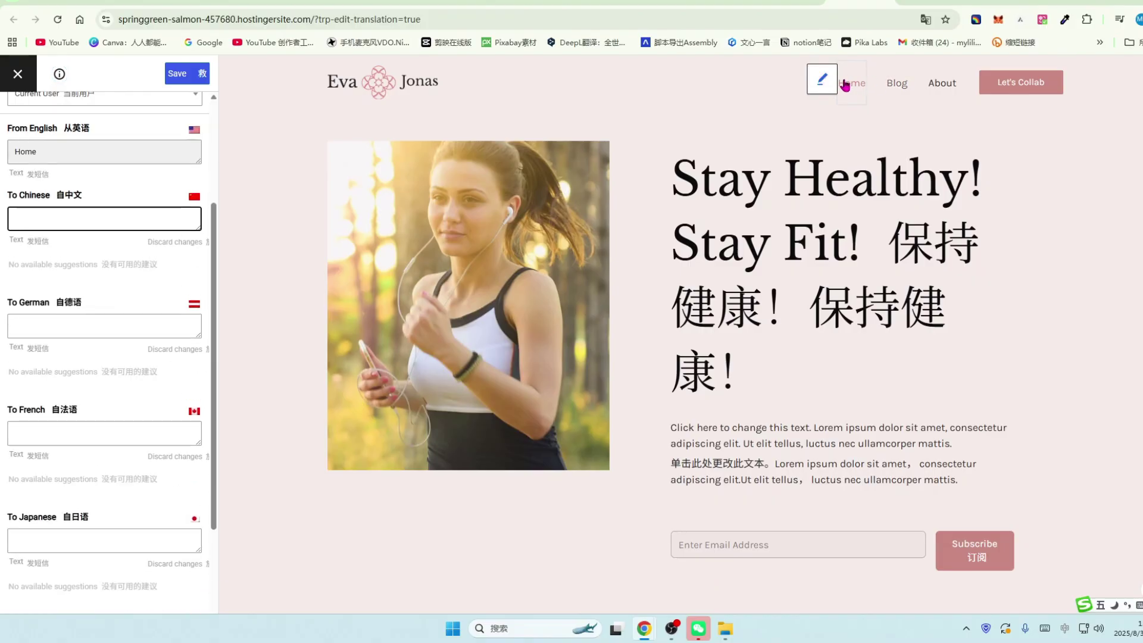
{"action": "left_click", "coordinate": [872, 79]}
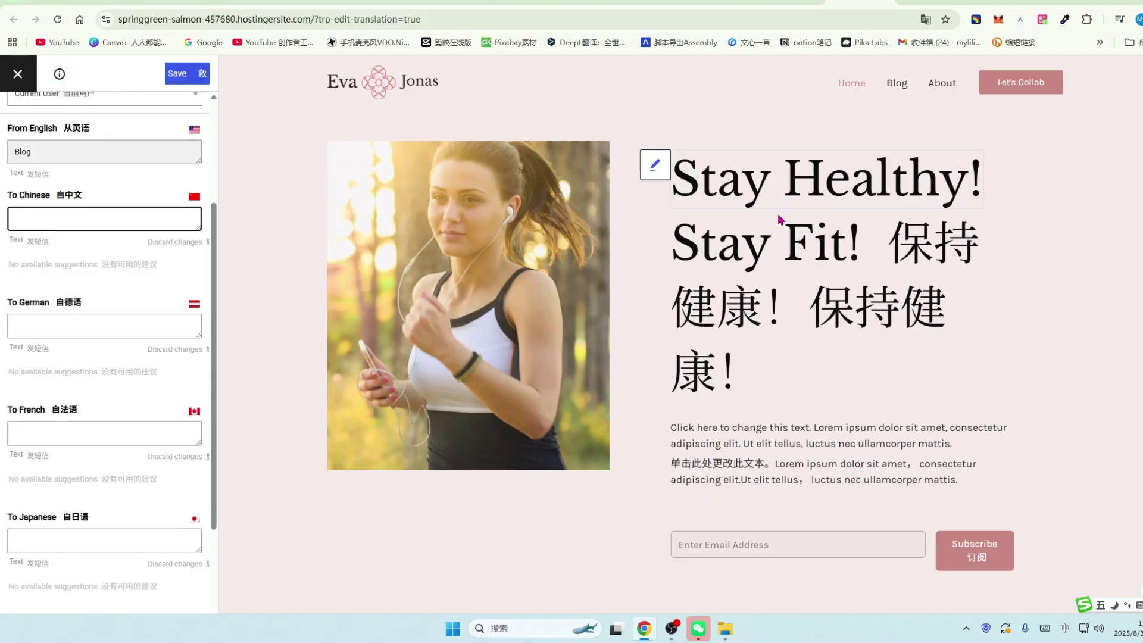
Enter "家" as the Chinese translation of the Home menu item and save the translation
{"action": "scroll", "coordinate": [768, 219], "scroll_direction": "down", "scroll_amount": 2}
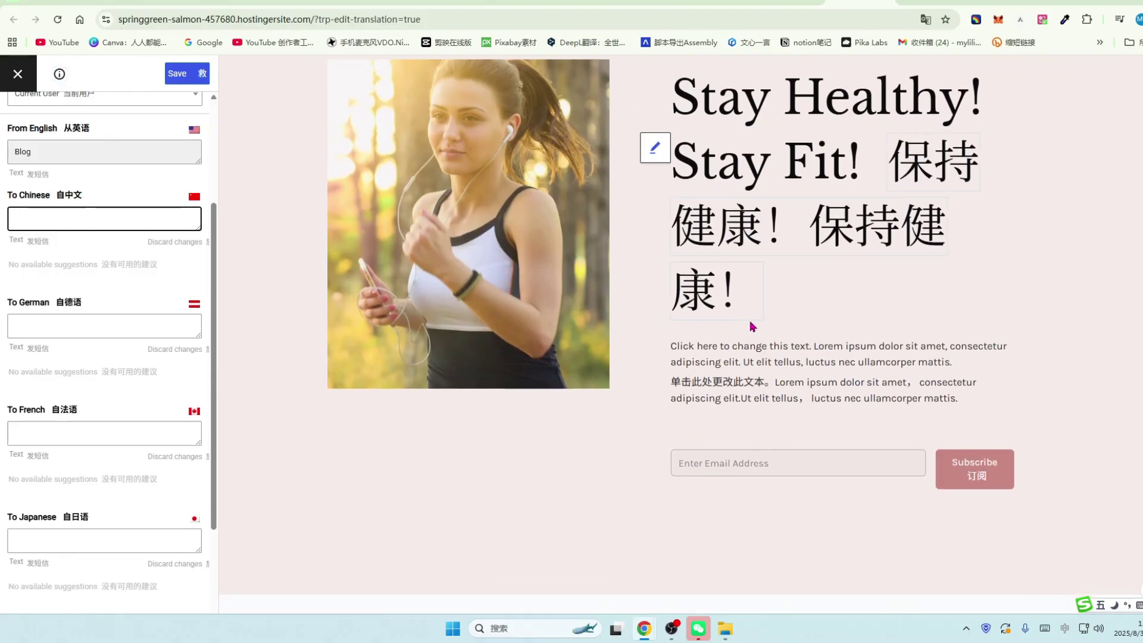
{"action": "scroll", "coordinate": [751, 326], "scroll_direction": "up", "scroll_amount": 2}
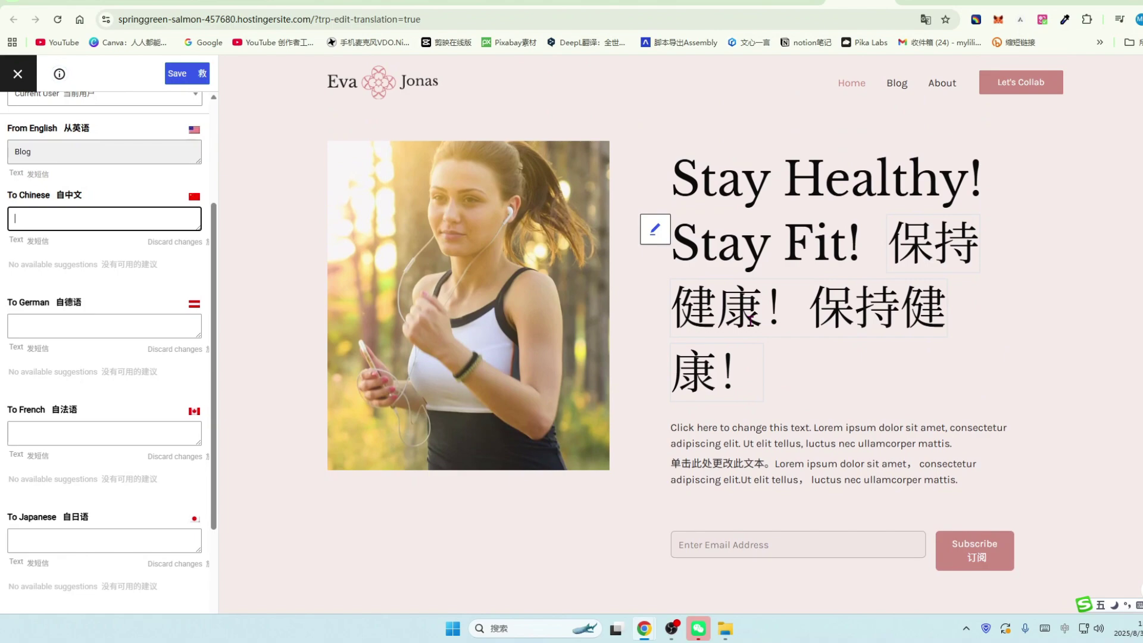
{"action": "left_click", "coordinate": [821, 81]}
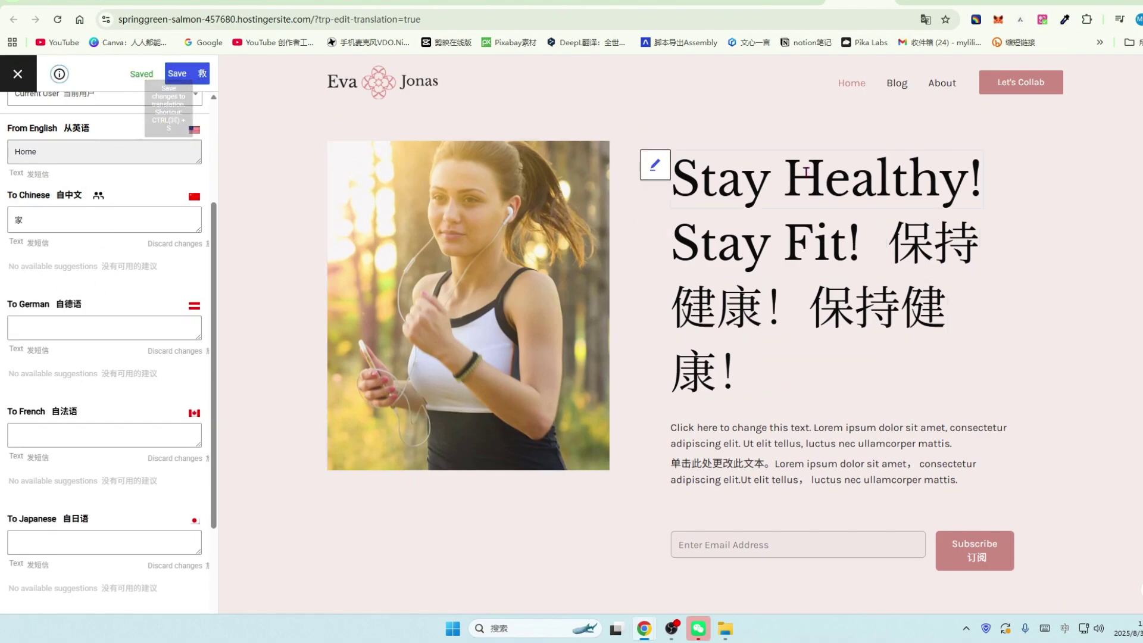
{"action": "scroll", "coordinate": [804, 172], "scroll_direction": "down", "scroll_amount": 5}
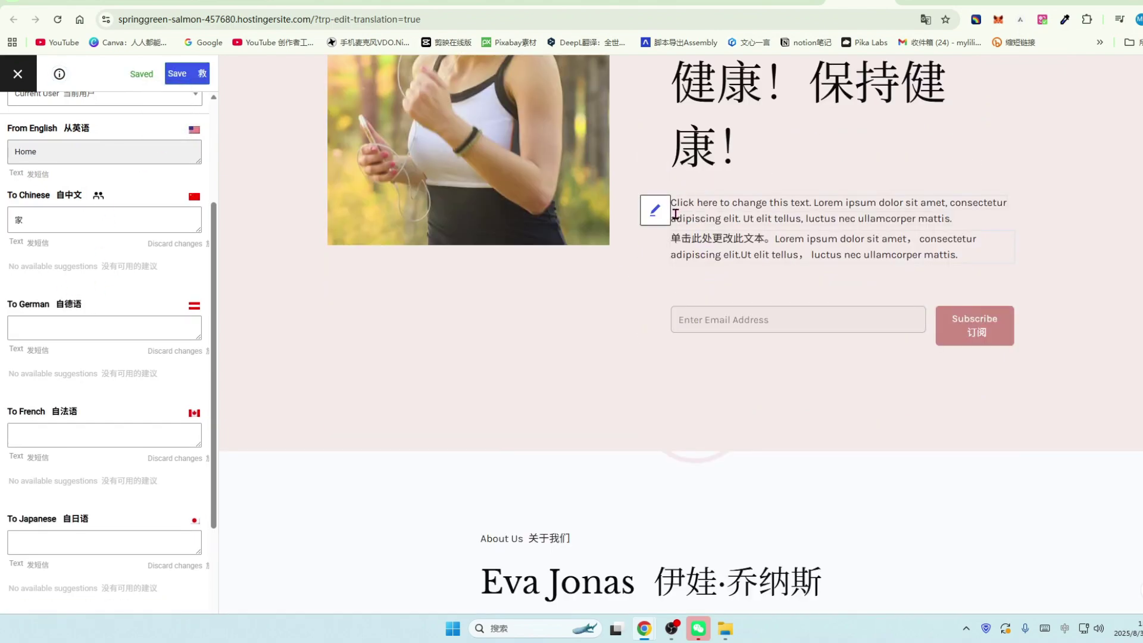
{"action": "scroll", "coordinate": [675, 214], "scroll_direction": "up", "scroll_amount": 5}
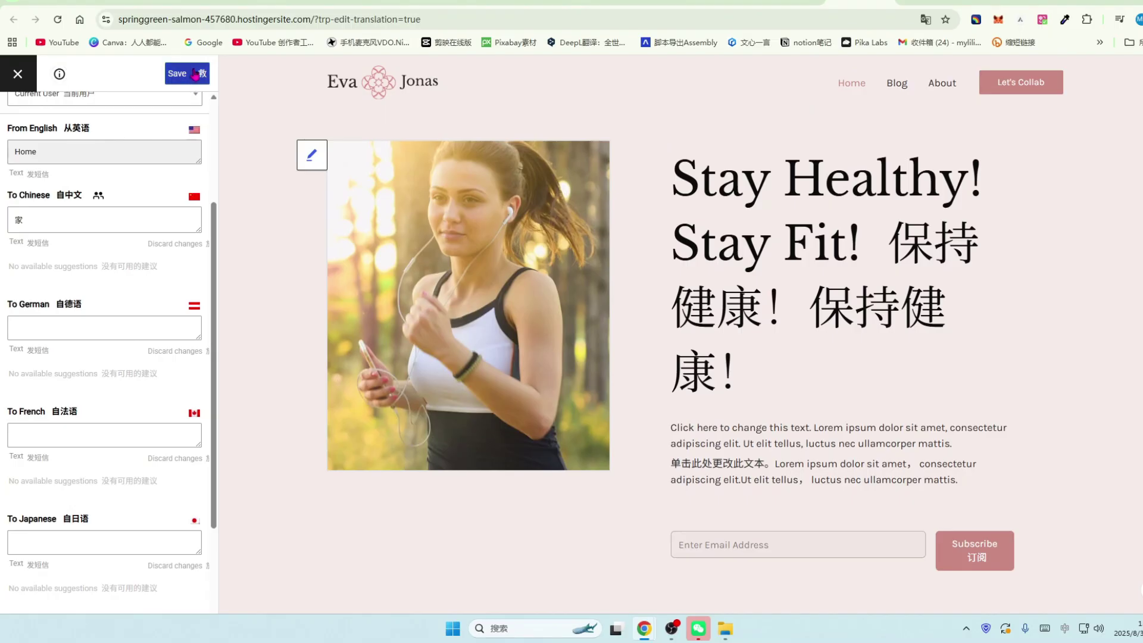
{"action": "left_click", "coordinate": [195, 74]}
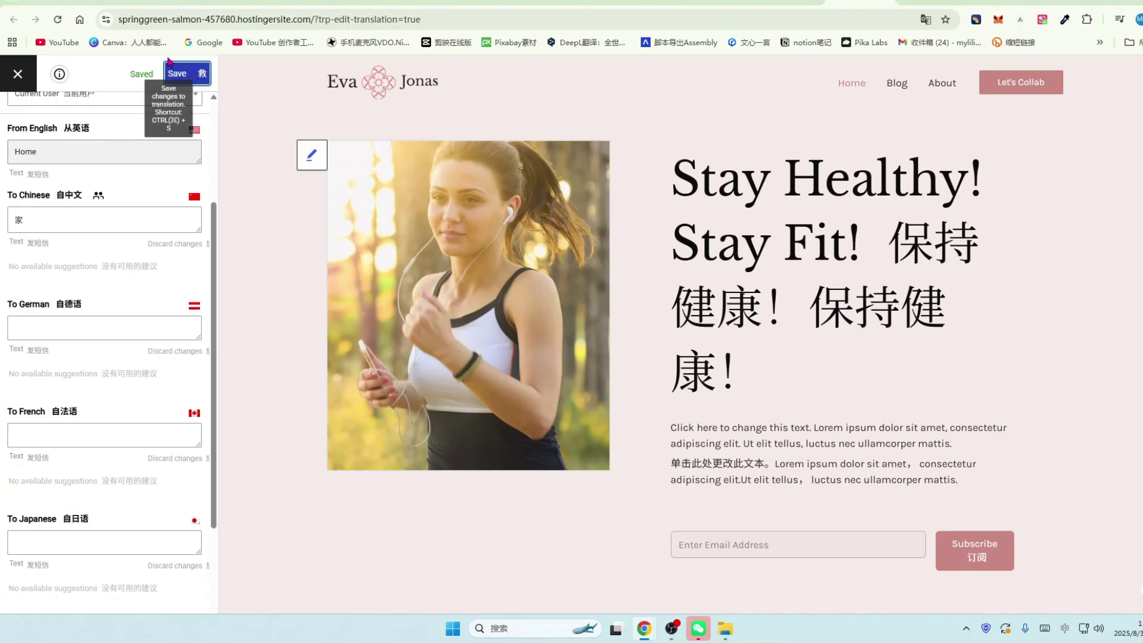
Leave the translation editor, reload the homepage and switch the site language to Chinese to check the translations
{"action": "left_click", "coordinate": [18, 75]}
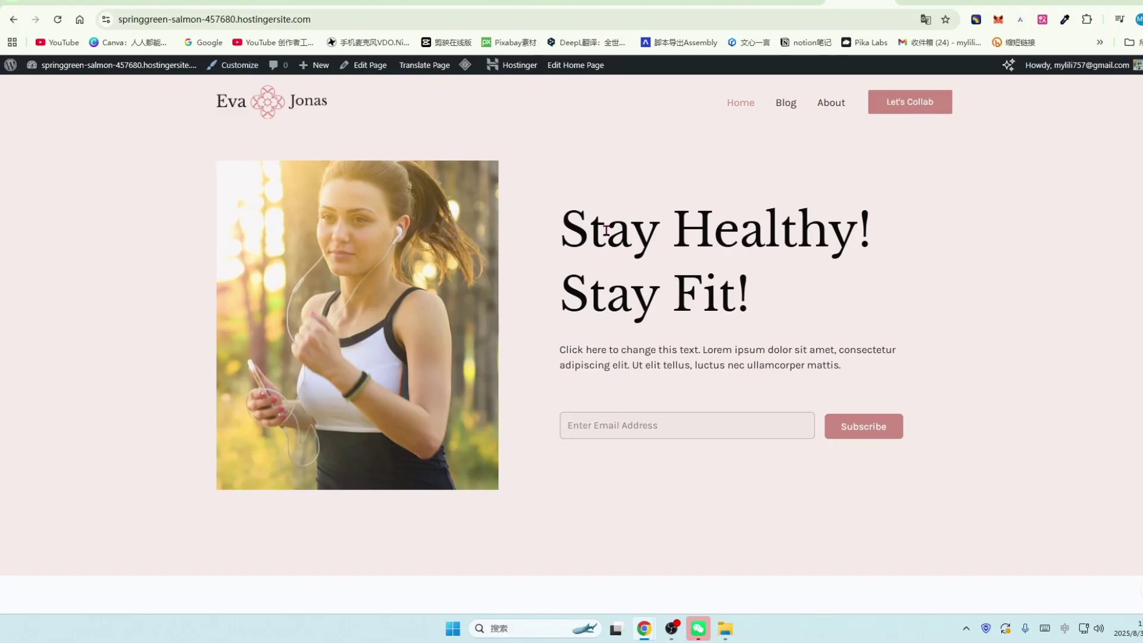
{"action": "left_click", "coordinate": [57, 21]}
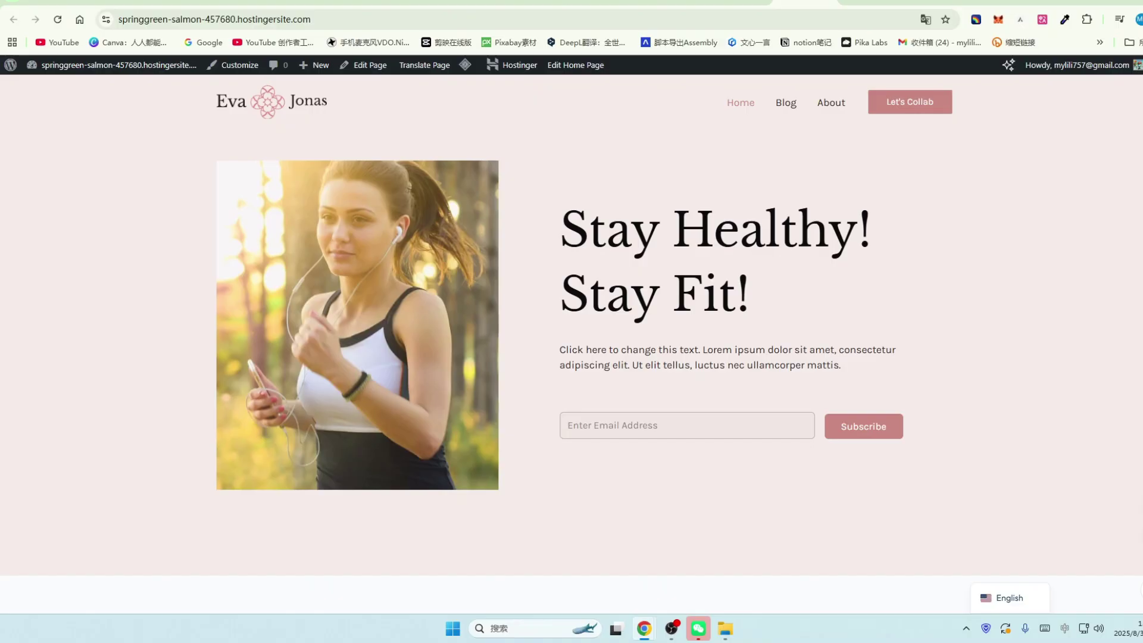
{"action": "mouse_move", "coordinate": [1010, 596]}
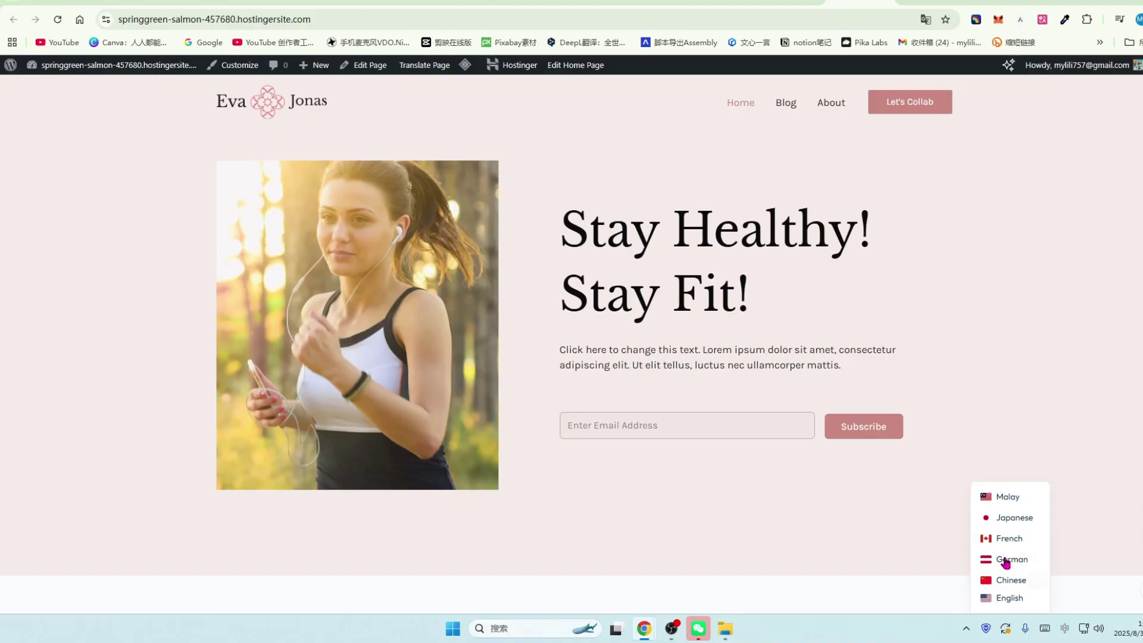
{"action": "left_click", "coordinate": [1012, 582]}
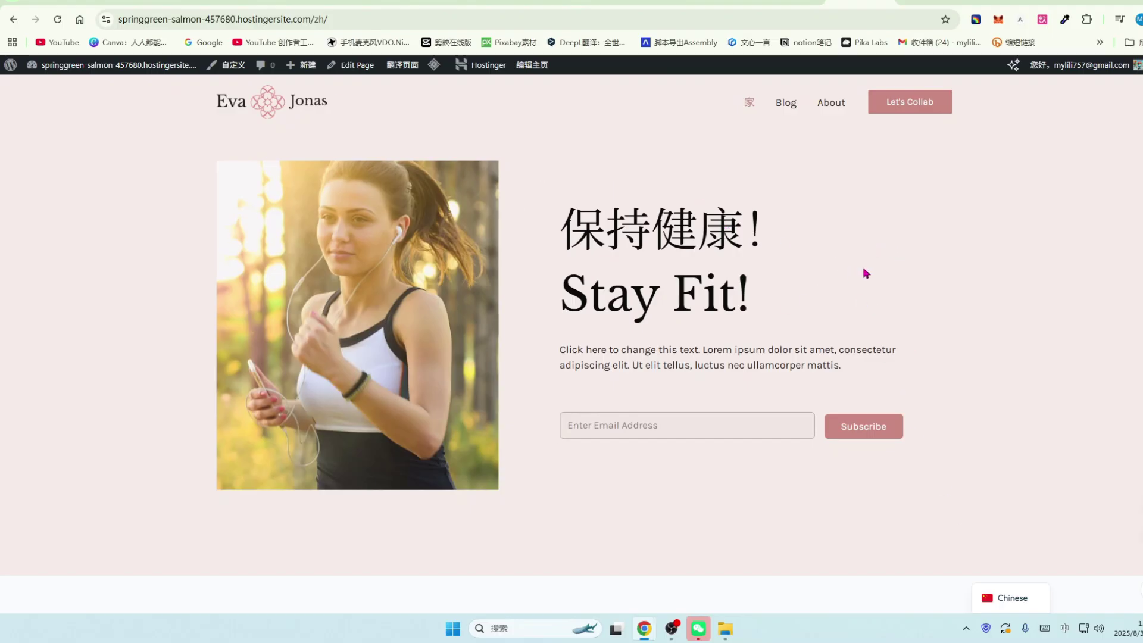
Switch the homepage back to English and on to Japanese, and look through the Japanese version
{"action": "mouse_move", "coordinate": [1006, 602]}
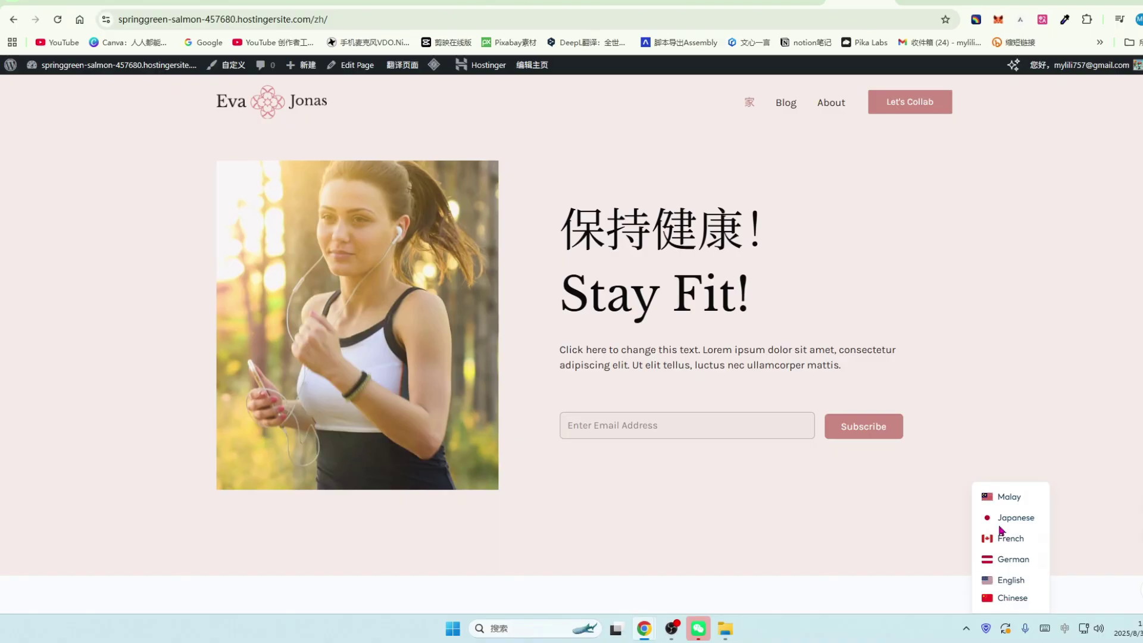
{"action": "left_click", "coordinate": [1010, 581]}
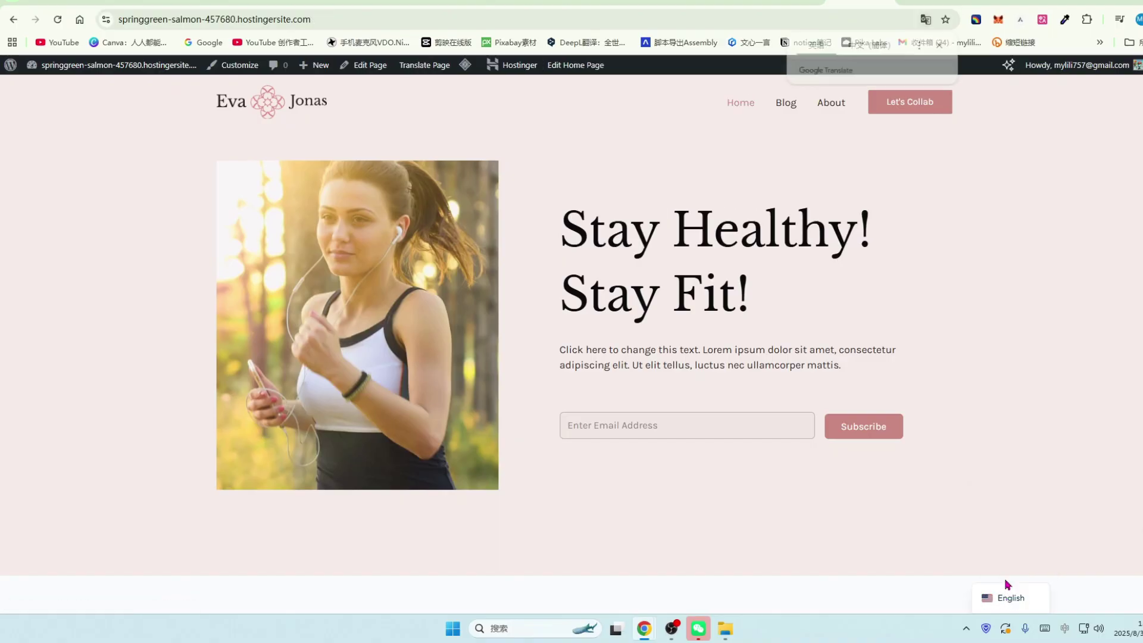
{"action": "mouse_move", "coordinate": [1014, 522]}
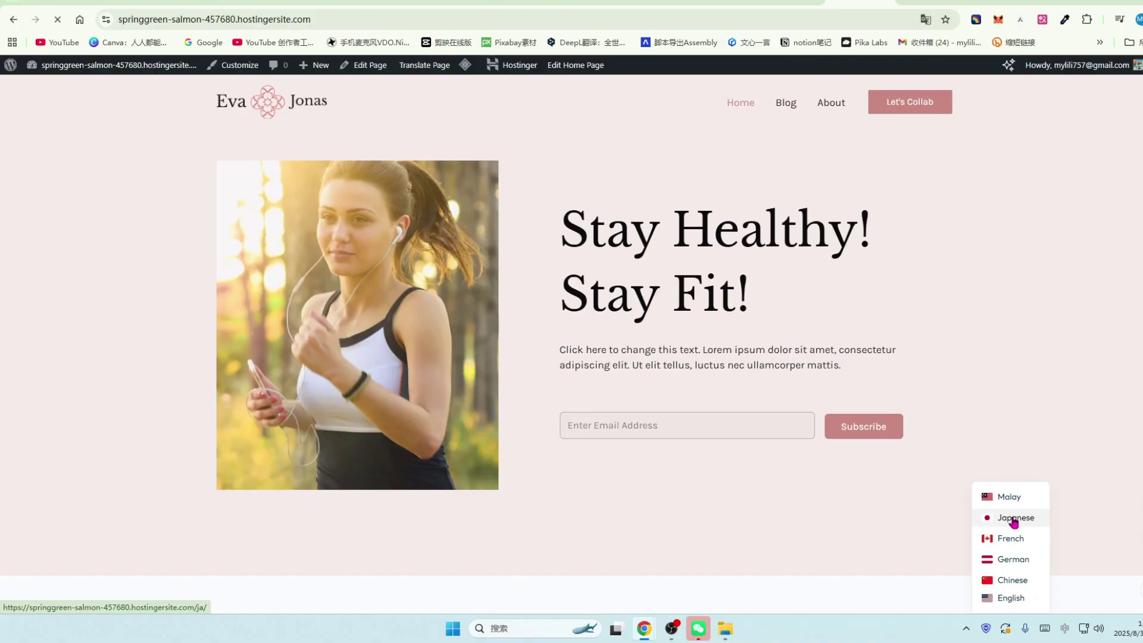
{"action": "left_click", "coordinate": [788, 1]}
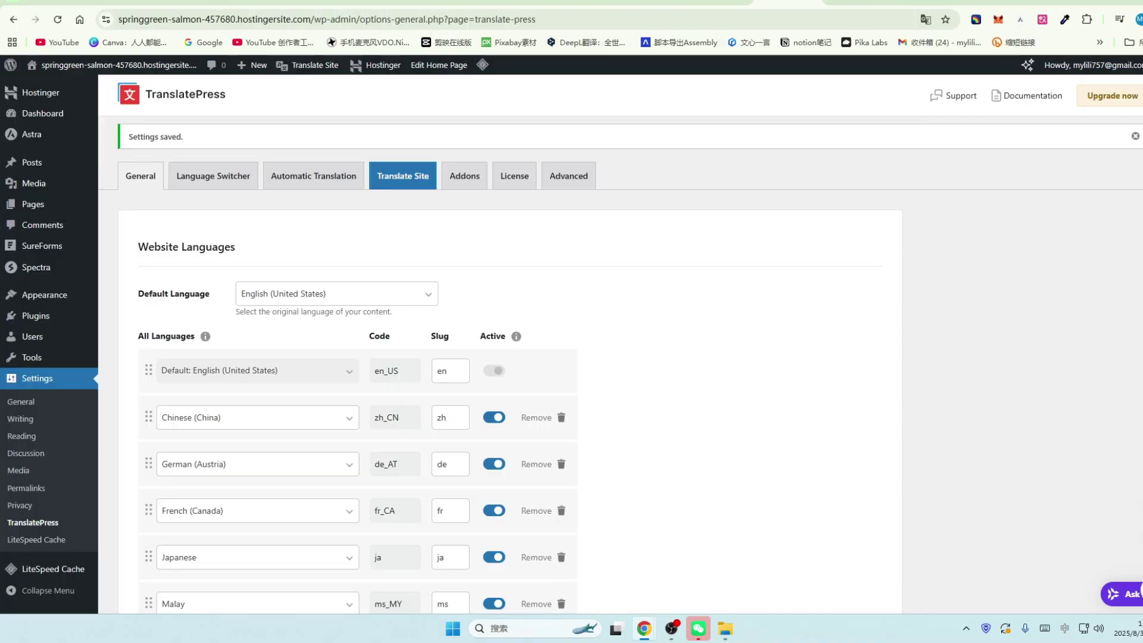
{"action": "left_click", "coordinate": [863, 4]}
{"action": "scroll", "coordinate": [904, 280], "scroll_direction": "down", "scroll_amount": 15}
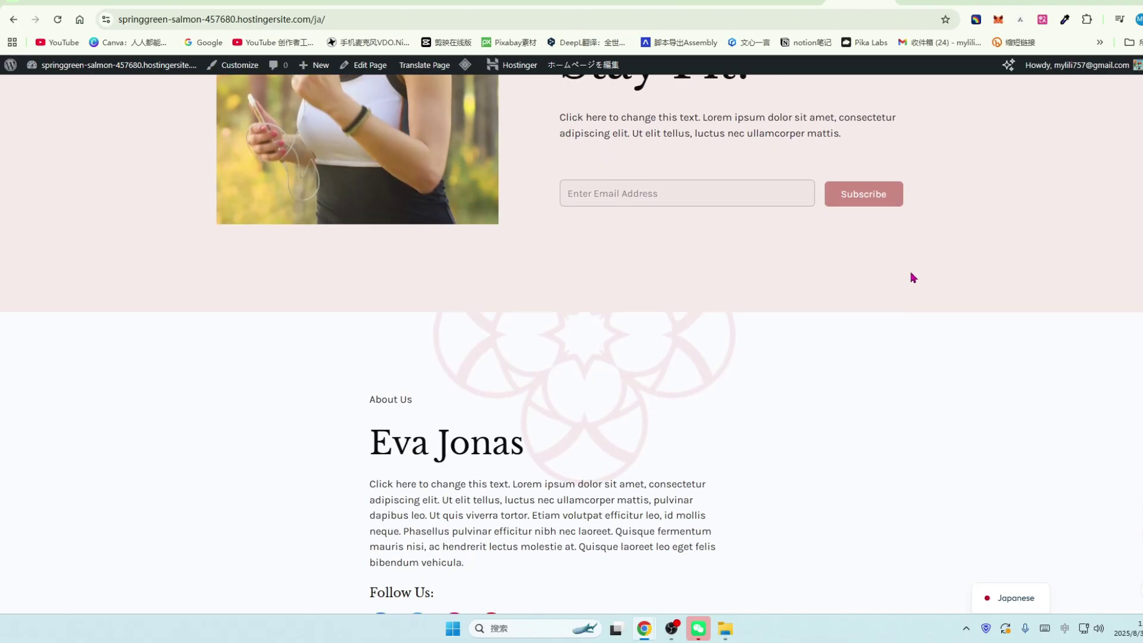
{"action": "scroll", "coordinate": [905, 305], "scroll_direction": "down", "scroll_amount": 3}
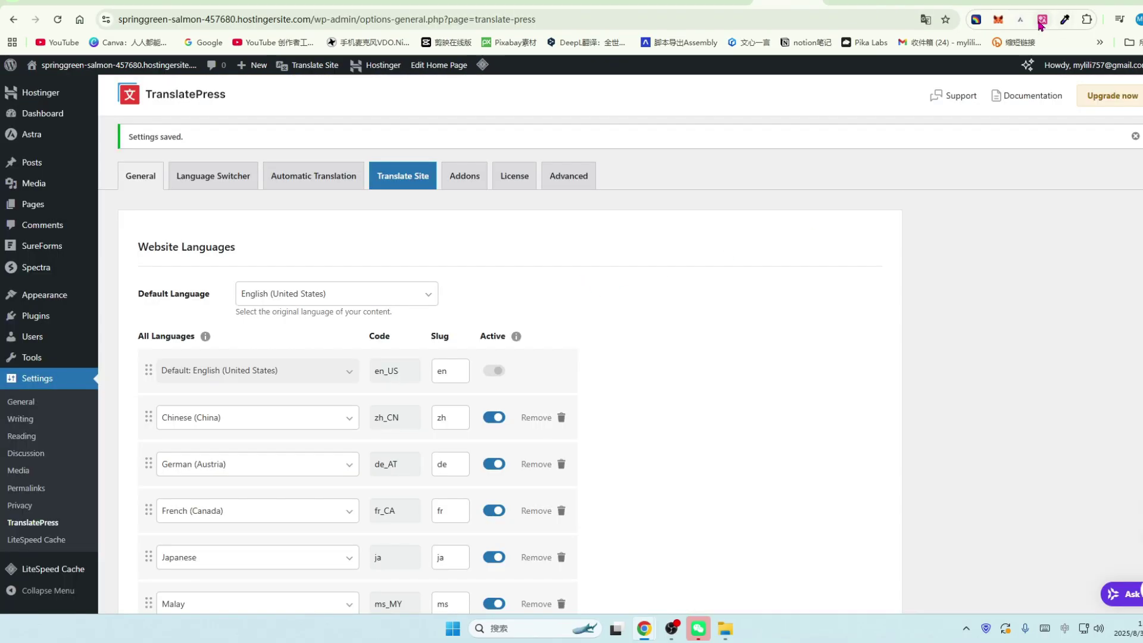
Show the TranslatePress settings bilingually with Chinese, open the Automatic Translation settings and expand the alternative engines
{"action": "left_click", "coordinate": [1041, 19]}
{"action": "left_click", "coordinate": [962, 188]}
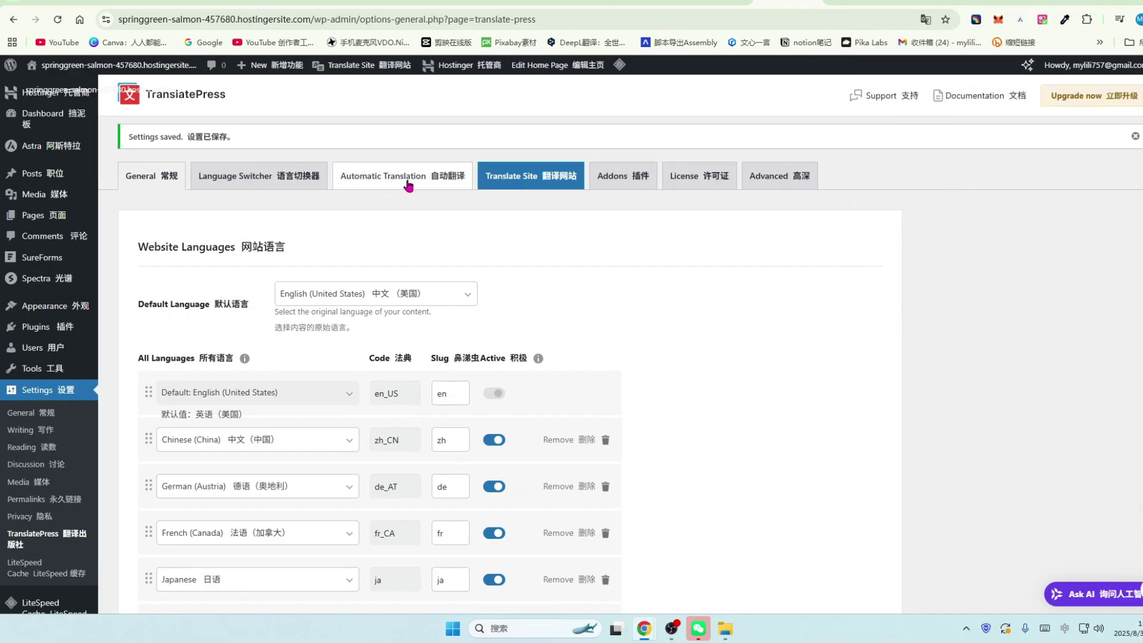
{"action": "left_click", "coordinate": [382, 179]}
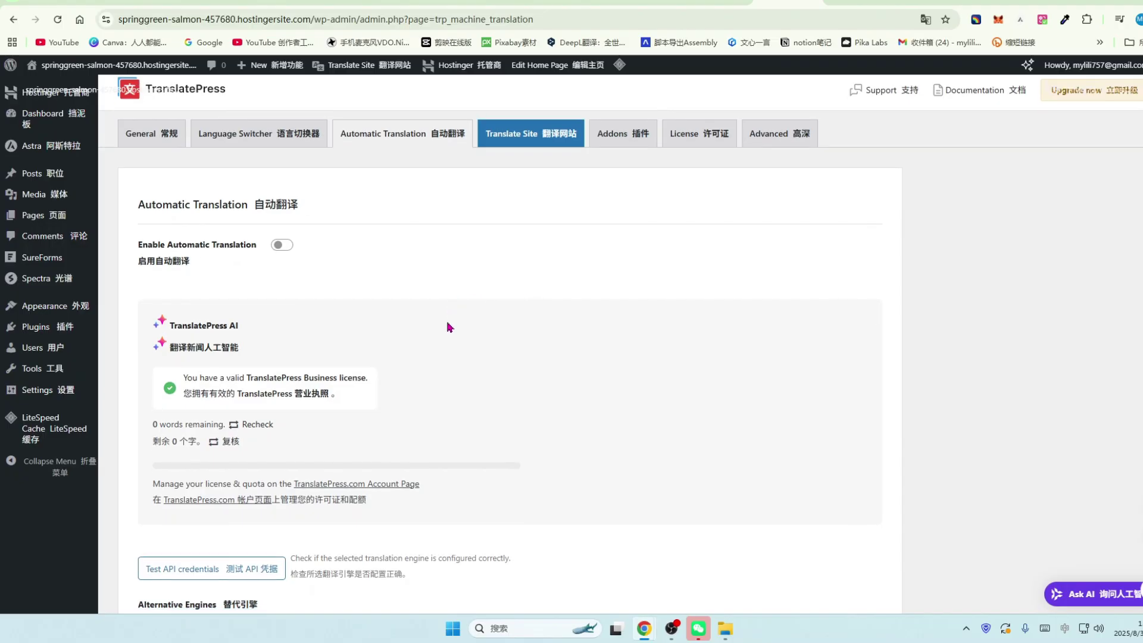
{"action": "scroll", "coordinate": [449, 327], "scroll_direction": "down", "scroll_amount": 4}
{"action": "left_click", "coordinate": [173, 374]}
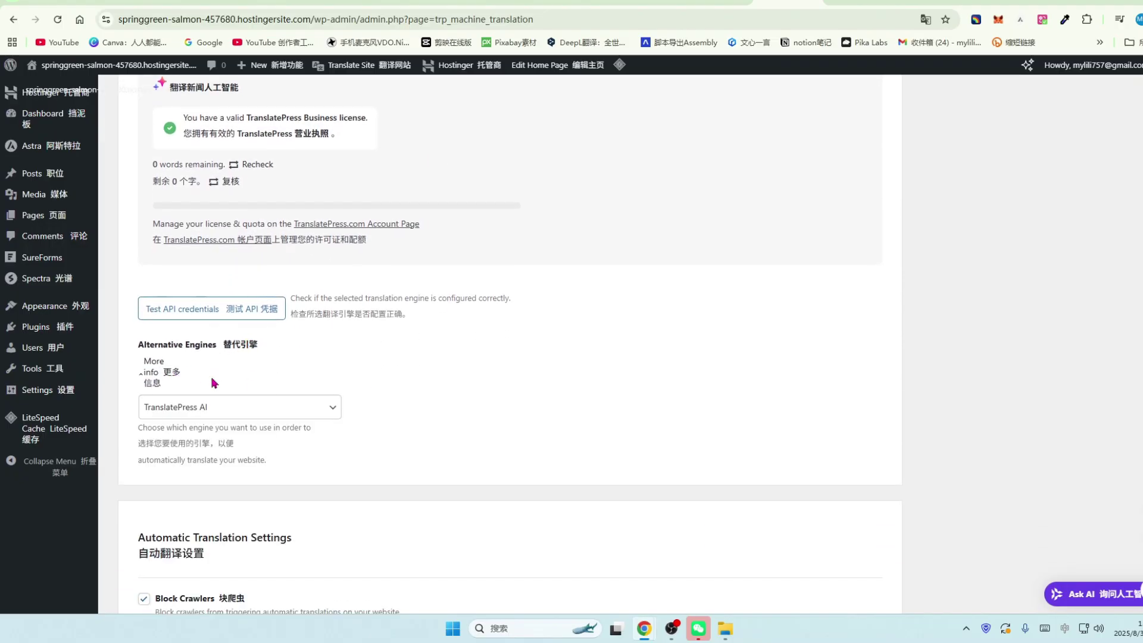
Choose Google Translate v2 as the alternative translation engine and view its API key field
{"action": "left_click", "coordinate": [238, 406]}
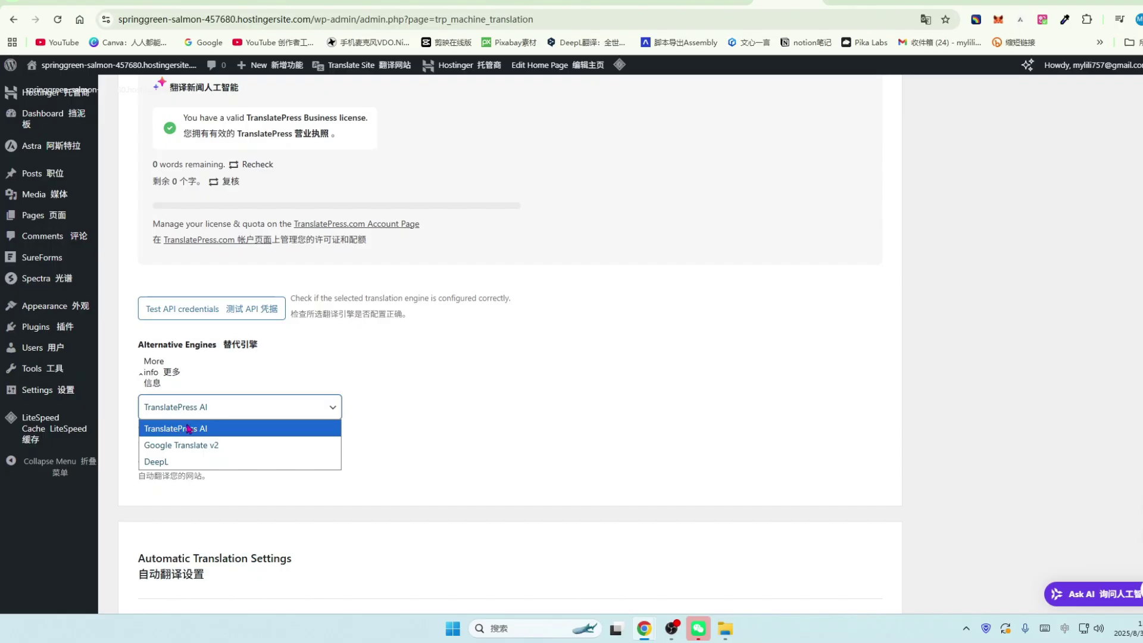
{"action": "left_click", "coordinate": [164, 445]}
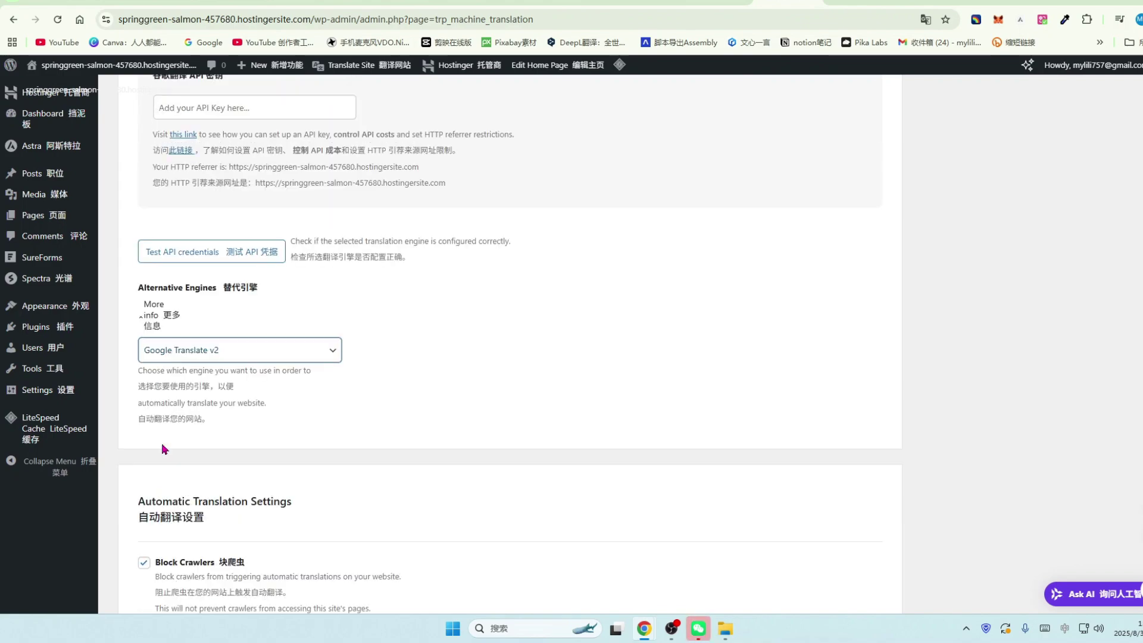
{"action": "scroll", "coordinate": [385, 413], "scroll_direction": "up", "scroll_amount": 4}
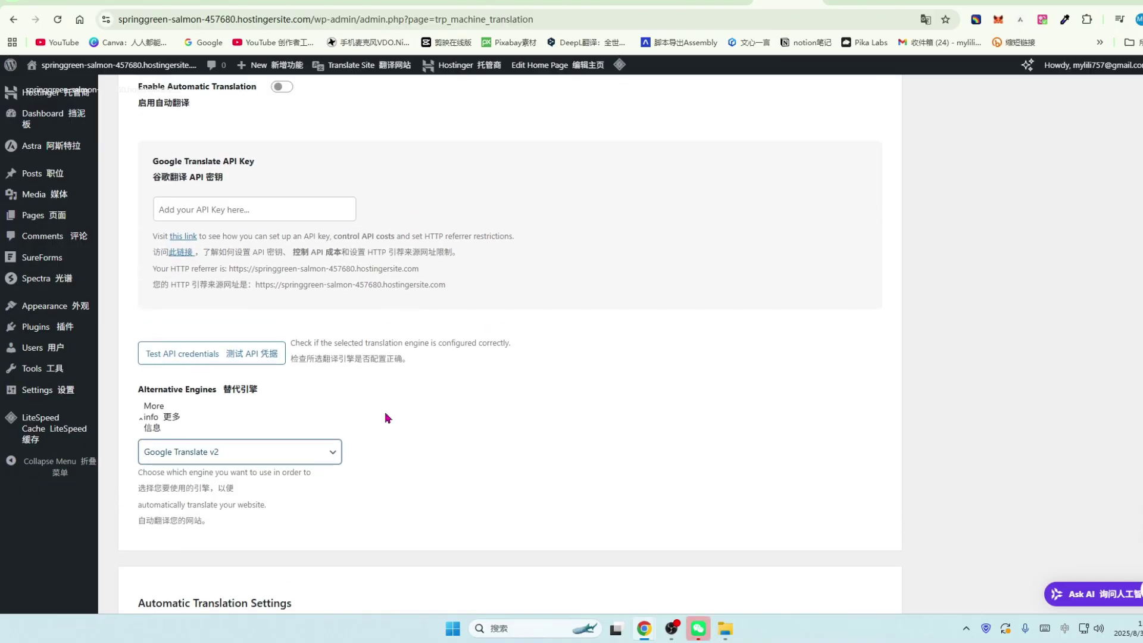
{"action": "scroll", "coordinate": [363, 402], "scroll_direction": "up", "scroll_amount": 1}
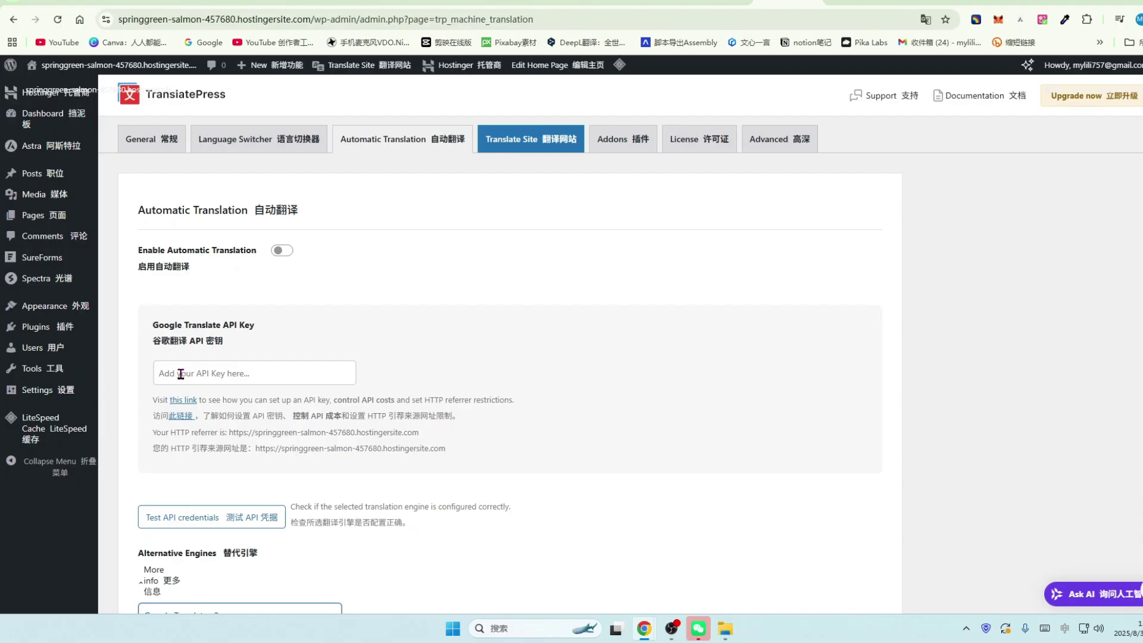
Open the linked Google API key guide and read its sections on key types and key components
{"action": "left_click", "coordinate": [179, 420]}
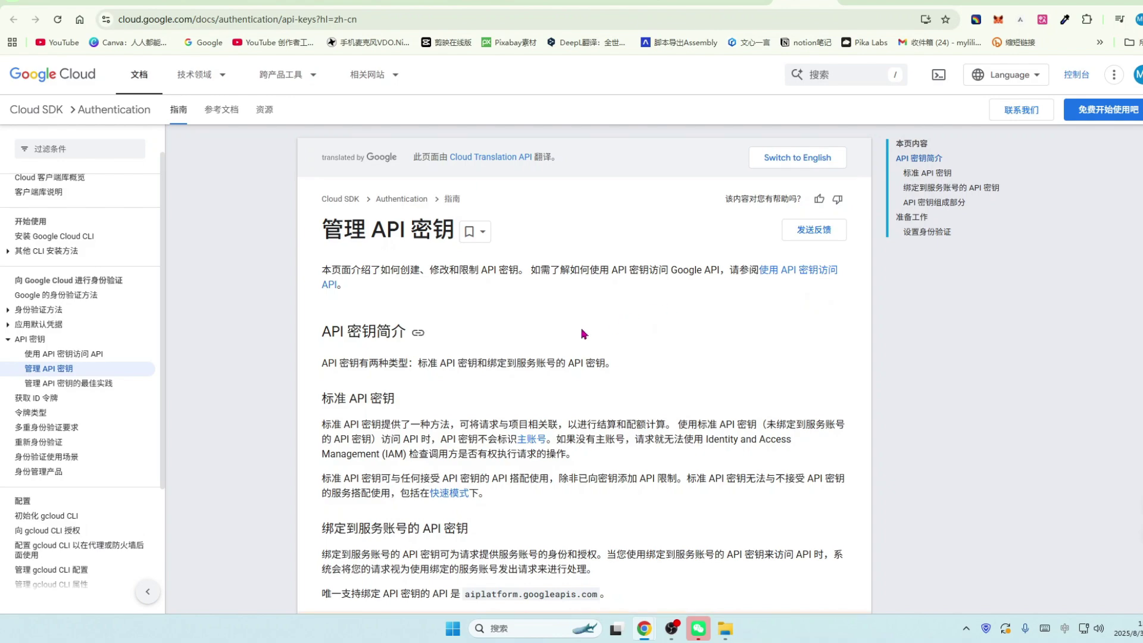
{"action": "scroll", "coordinate": [440, 340], "scroll_direction": "down", "scroll_amount": 1}
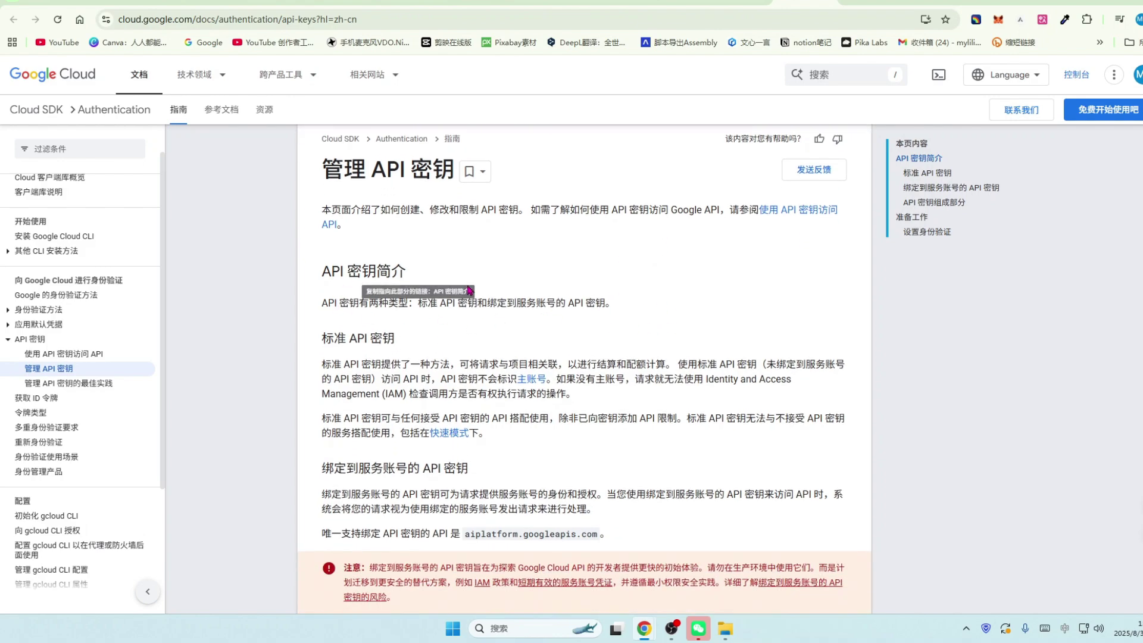
{"action": "scroll", "coordinate": [470, 305], "scroll_direction": "down", "scroll_amount": 1}
{"action": "scroll", "coordinate": [470, 304], "scroll_direction": "down", "scroll_amount": 3}
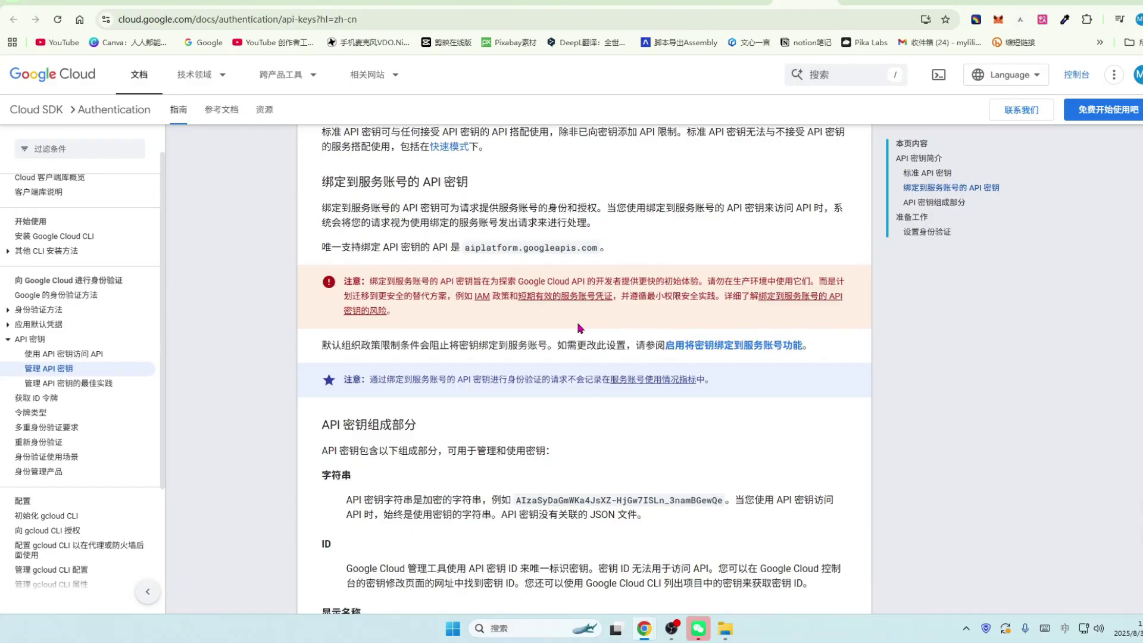
{"action": "scroll", "coordinate": [578, 329], "scroll_direction": "down", "scroll_amount": 1}
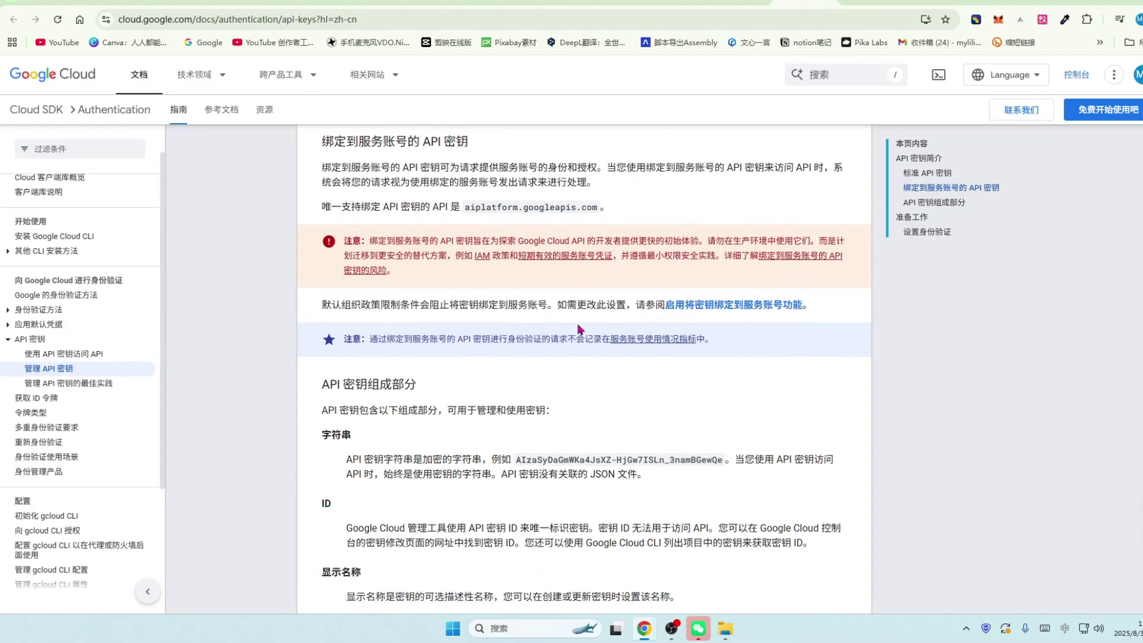
{"action": "scroll", "coordinate": [586, 331], "scroll_direction": "down", "scroll_amount": 1}
{"action": "scroll", "coordinate": [588, 332], "scroll_direction": "down", "scroll_amount": 1}
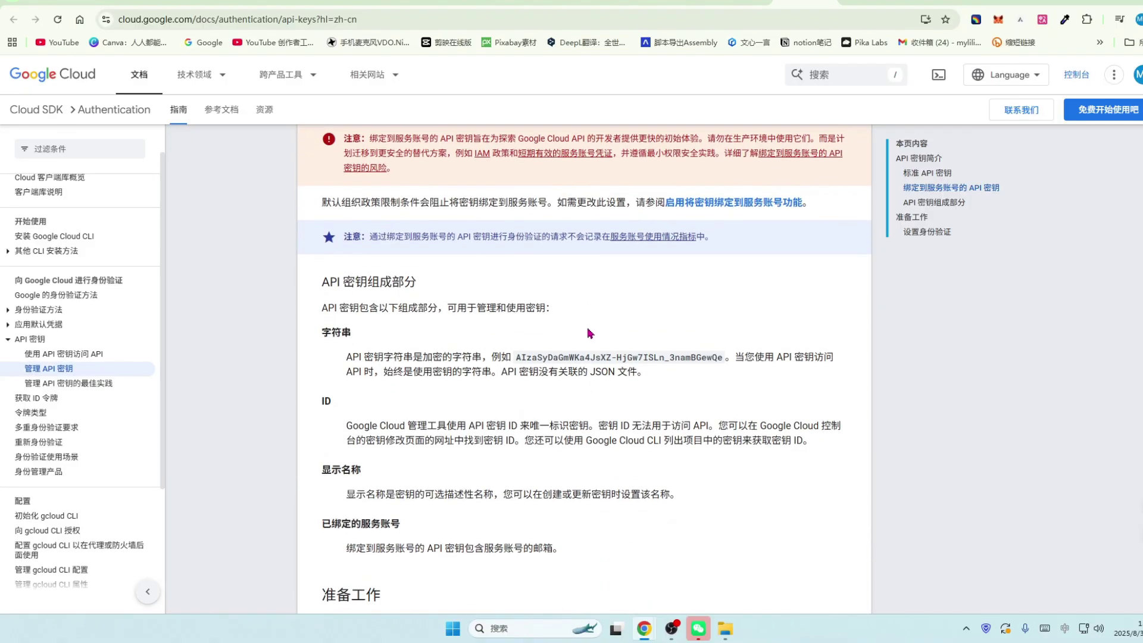
{"action": "scroll", "coordinate": [588, 333], "scroll_direction": "down", "scroll_amount": 2}
{"action": "scroll", "coordinate": [655, 309], "scroll_direction": "up", "scroll_amount": 7}
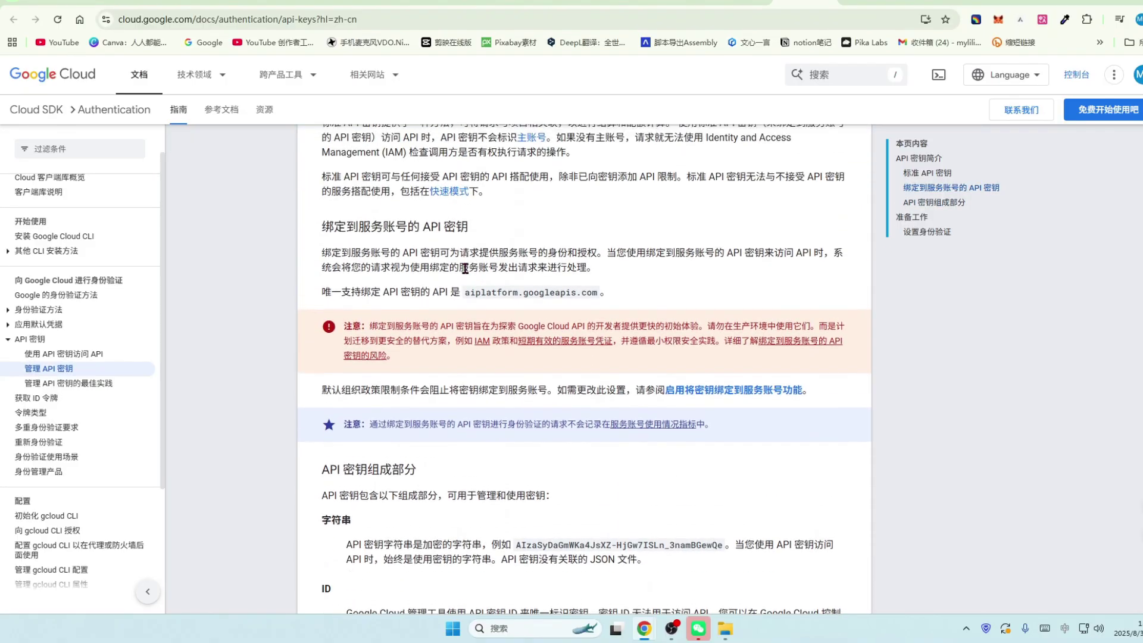
{"action": "scroll", "coordinate": [678, 290], "scroll_direction": "up", "scroll_amount": 1}
{"action": "scroll", "coordinate": [688, 292], "scroll_direction": "down", "scroll_amount": 2}
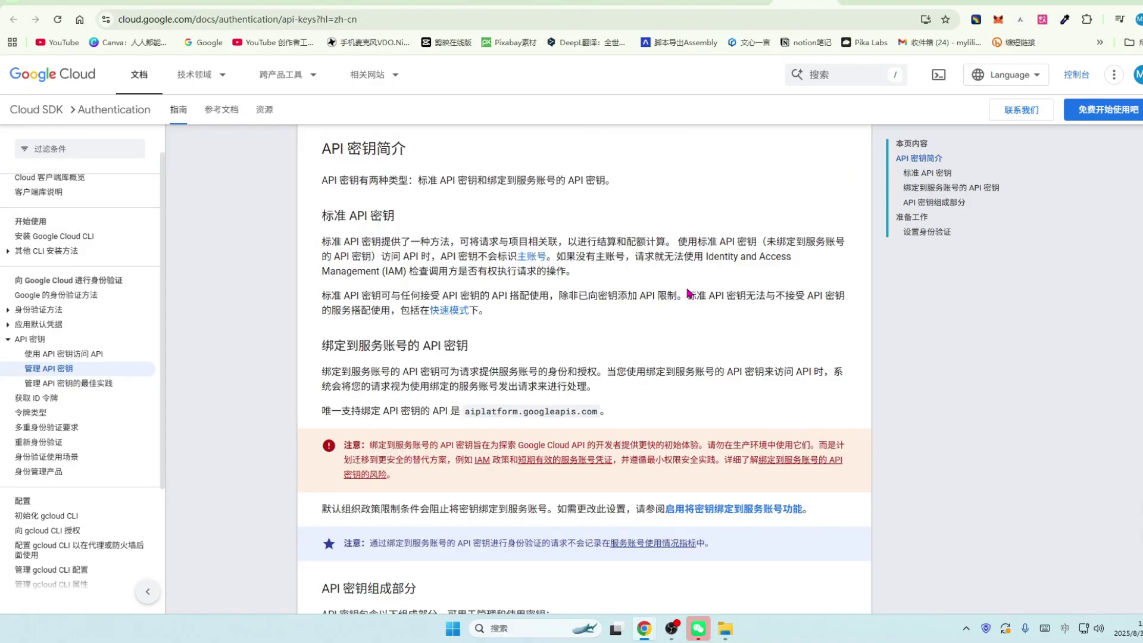
Examine the rest of the guide, covering authentication setup, API key restrictions, key duplication and restoring deleted keys
{"action": "scroll", "coordinate": [688, 293], "scroll_direction": "down", "scroll_amount": 10}
{"action": "scroll", "coordinate": [595, 311], "scroll_direction": "up", "scroll_amount": 4}
{"action": "scroll", "coordinate": [670, 326], "scroll_direction": "down", "scroll_amount": 5}
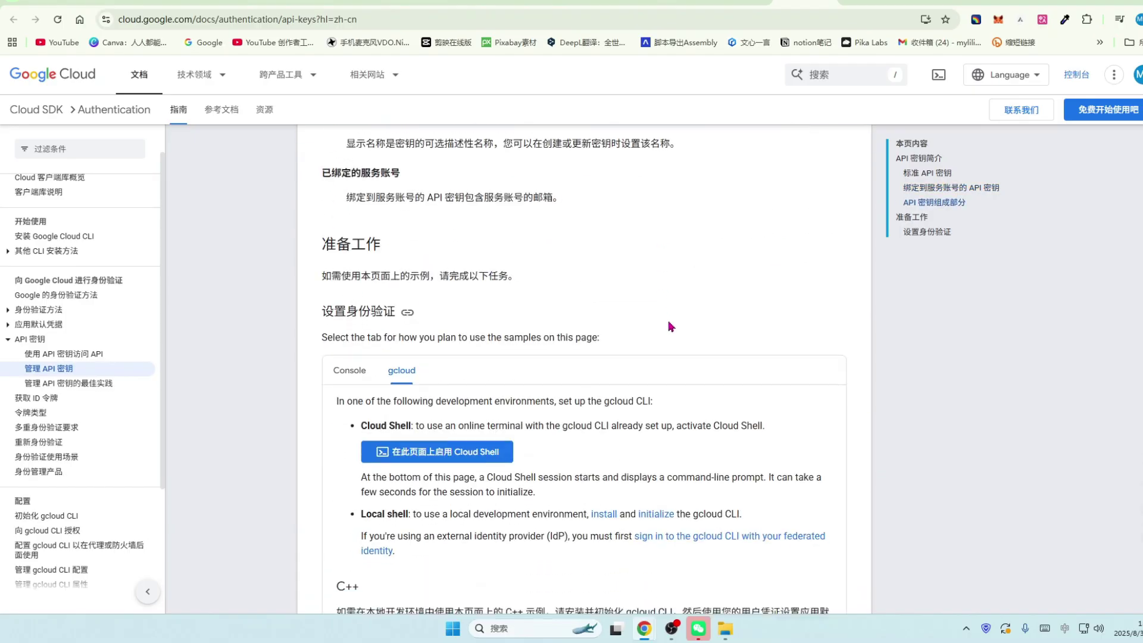
{"action": "scroll", "coordinate": [670, 326], "scroll_direction": "down", "scroll_amount": 20}
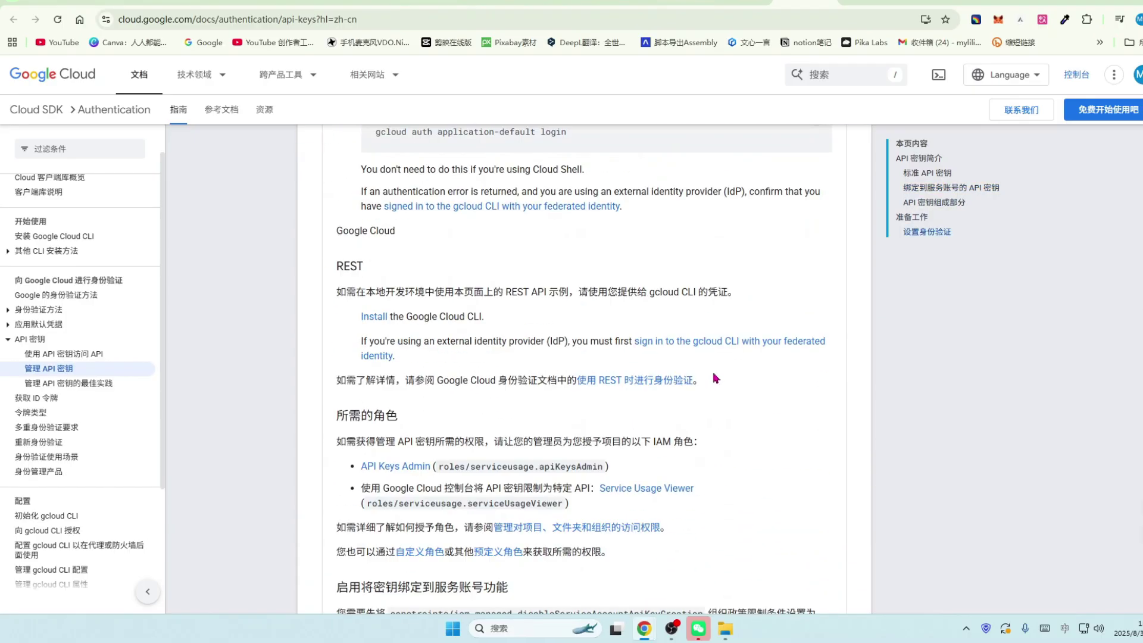
{"action": "scroll", "coordinate": [715, 379], "scroll_direction": "down", "scroll_amount": 15}
{"action": "left_click", "coordinate": [1104, 445]}
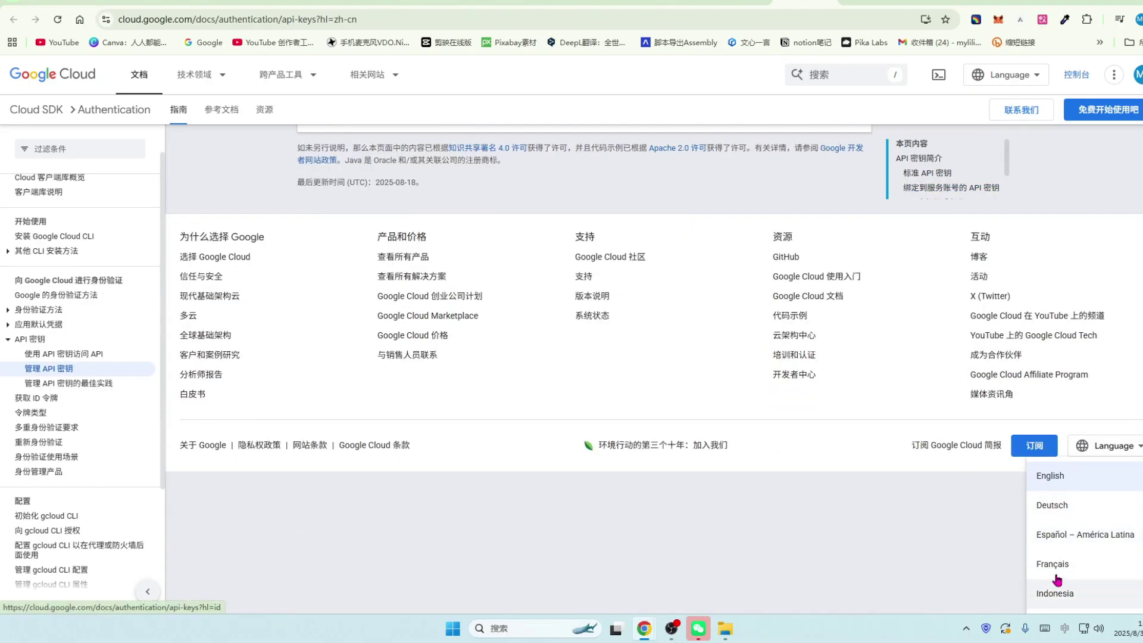
{"action": "scroll", "coordinate": [942, 292], "scroll_direction": "up", "scroll_amount": 2}
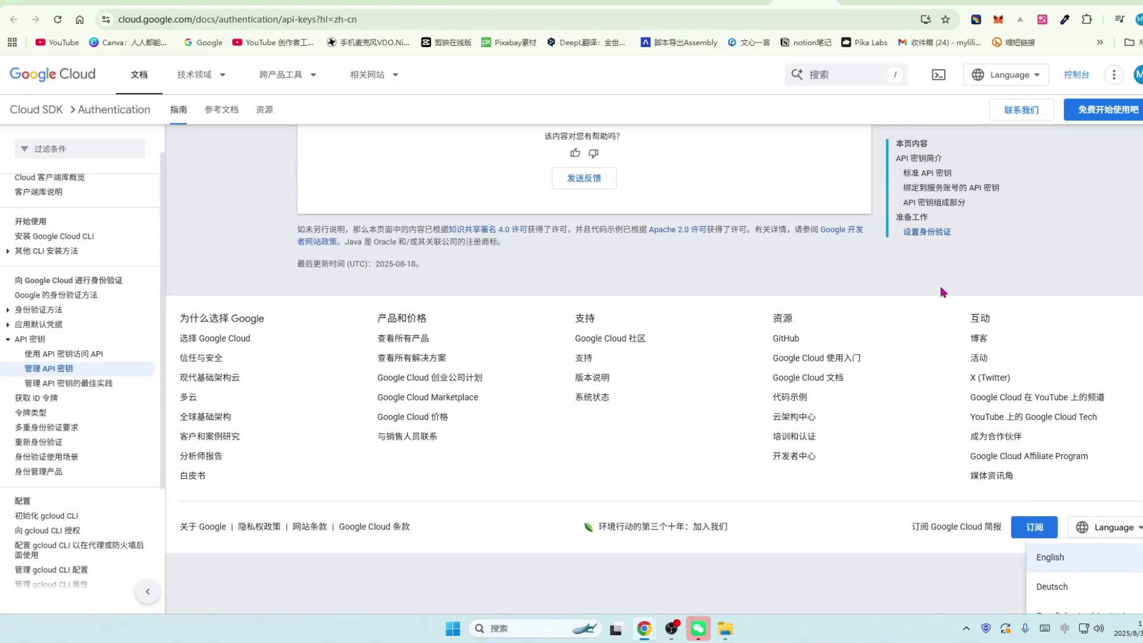
{"action": "scroll", "coordinate": [332, 280], "scroll_direction": "up", "scroll_amount": 15}
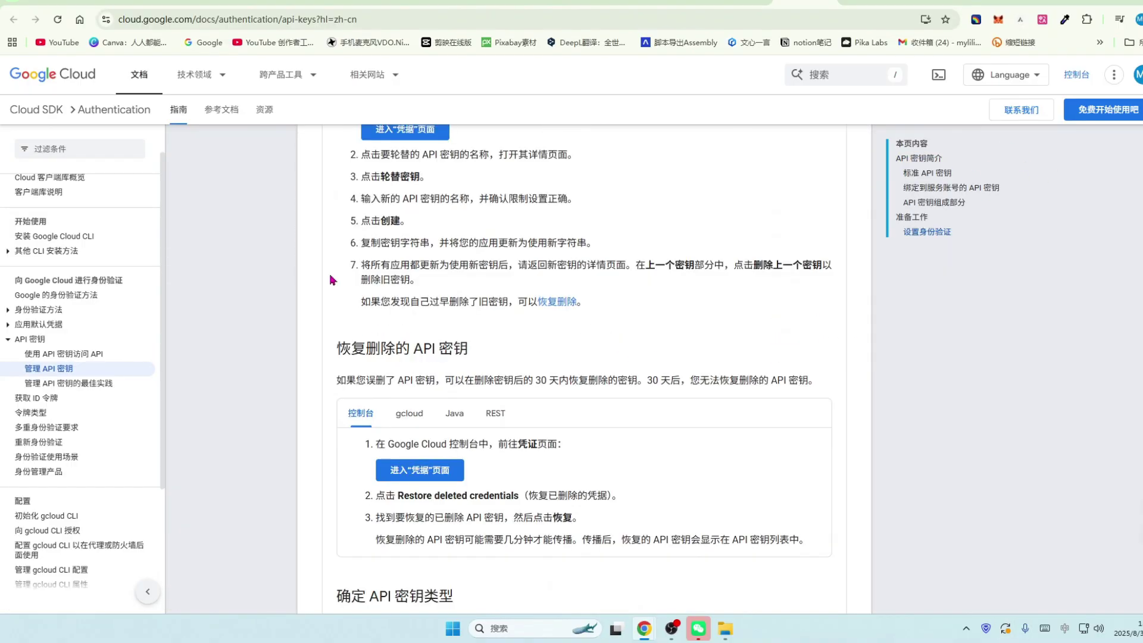
{"action": "scroll", "coordinate": [332, 280], "scroll_direction": "up", "scroll_amount": 15}
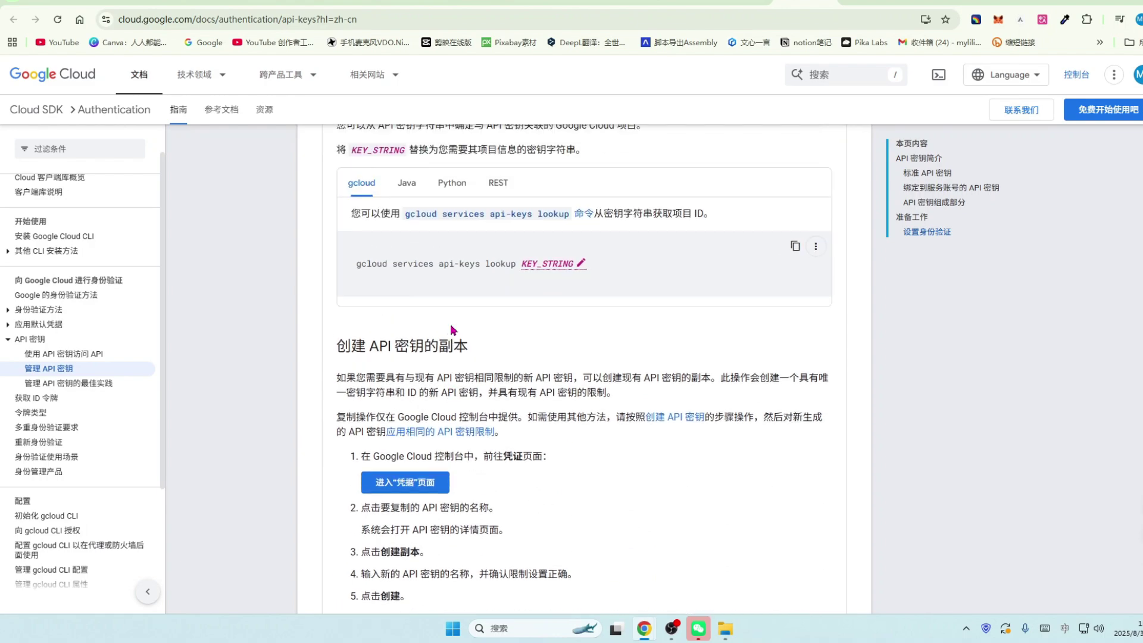
{"action": "scroll", "coordinate": [452, 330], "scroll_direction": "up", "scroll_amount": 15}
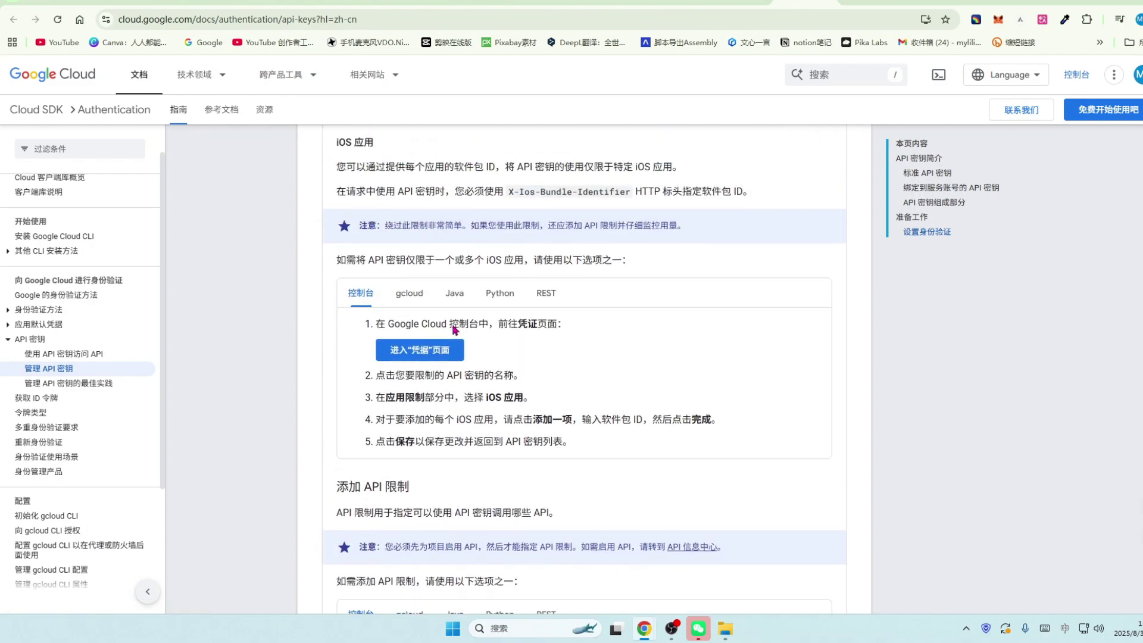
{"action": "scroll", "coordinate": [452, 330], "scroll_direction": "up", "scroll_amount": 5}
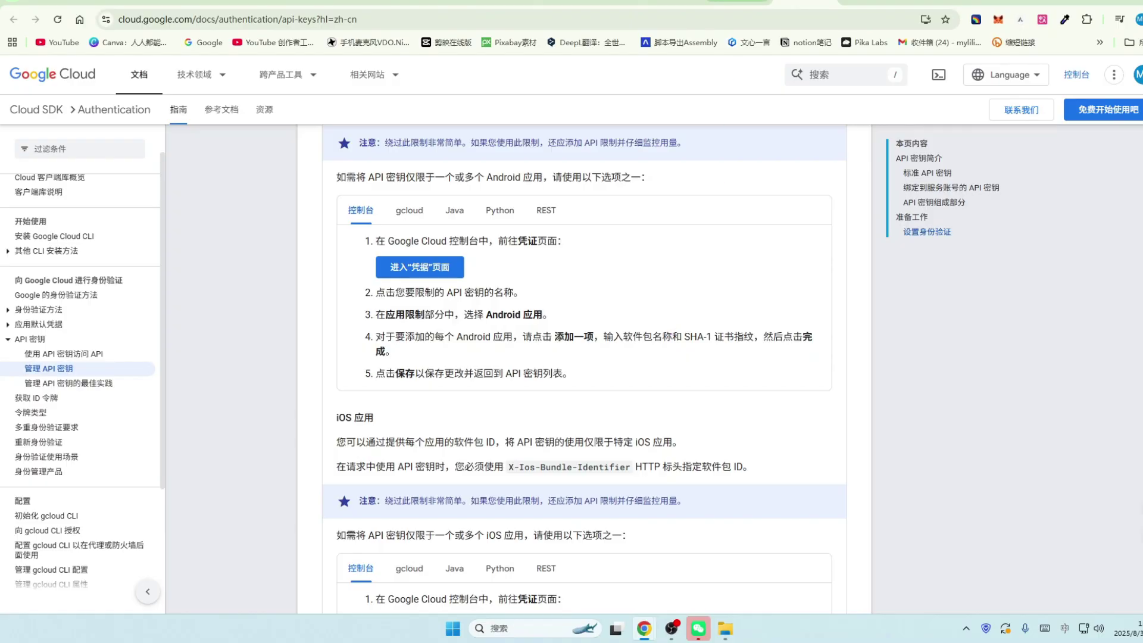
Return to the TranslatePress settings and choose DeepL as the alternative translation engine
{"action": "left_click", "coordinate": [738, 2]}
{"action": "scroll", "coordinate": [510, 331], "scroll_direction": "down", "scroll_amount": 5}
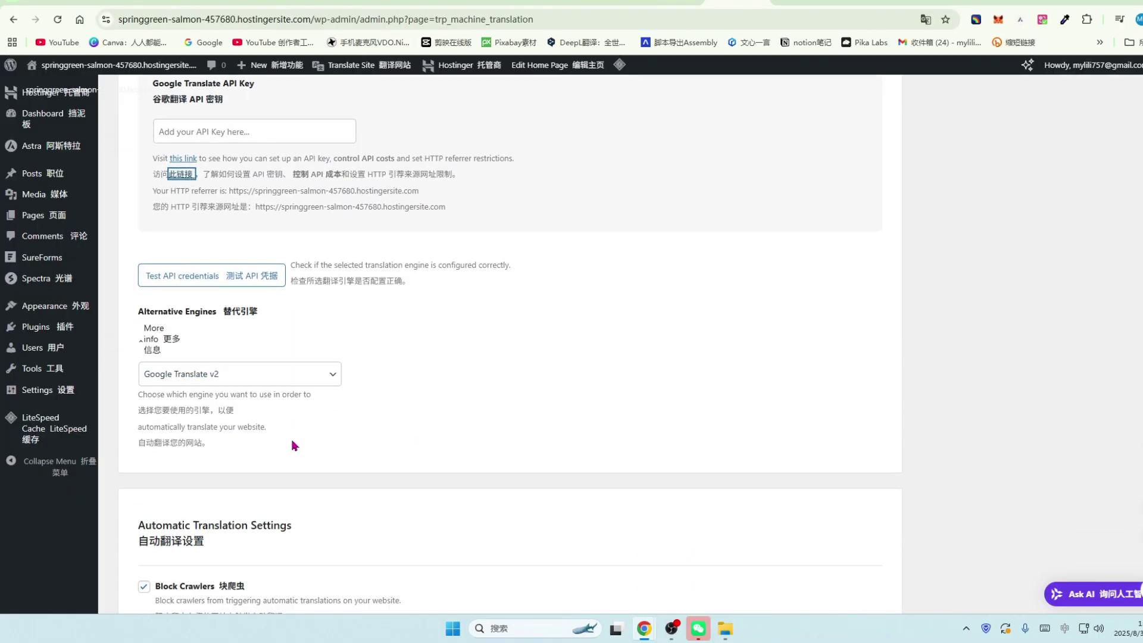
{"action": "left_click", "coordinate": [327, 330]}
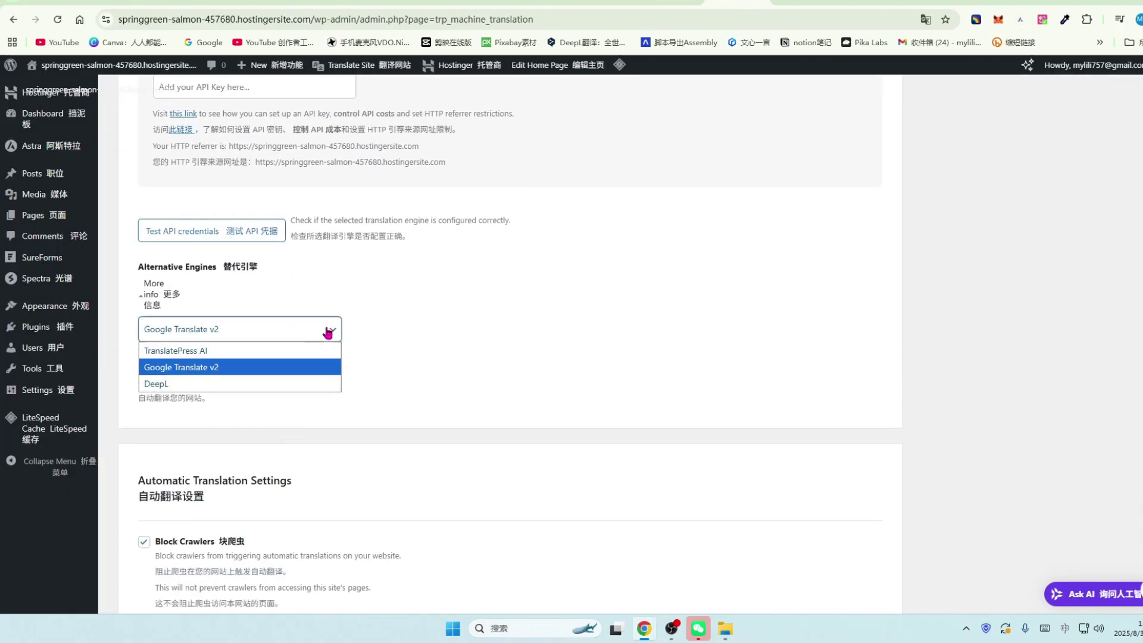
{"action": "left_click", "coordinate": [182, 386]}
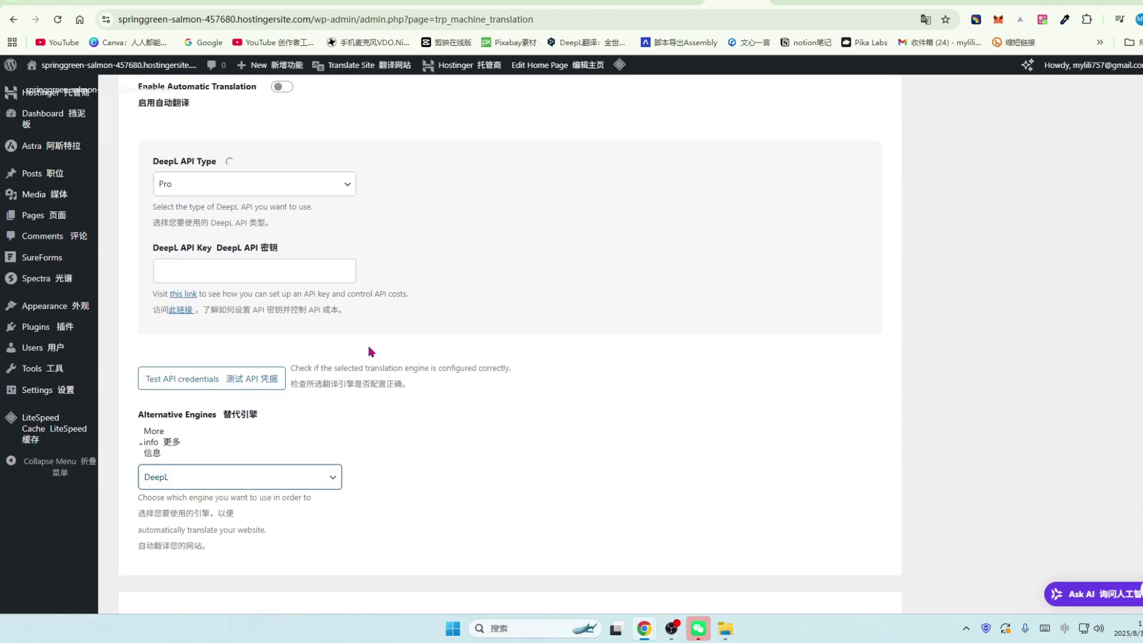
Check the available DeepL API types, Pro and Free, and keep Pro selected
{"action": "scroll", "coordinate": [369, 351], "scroll_direction": "up", "scroll_amount": 1}
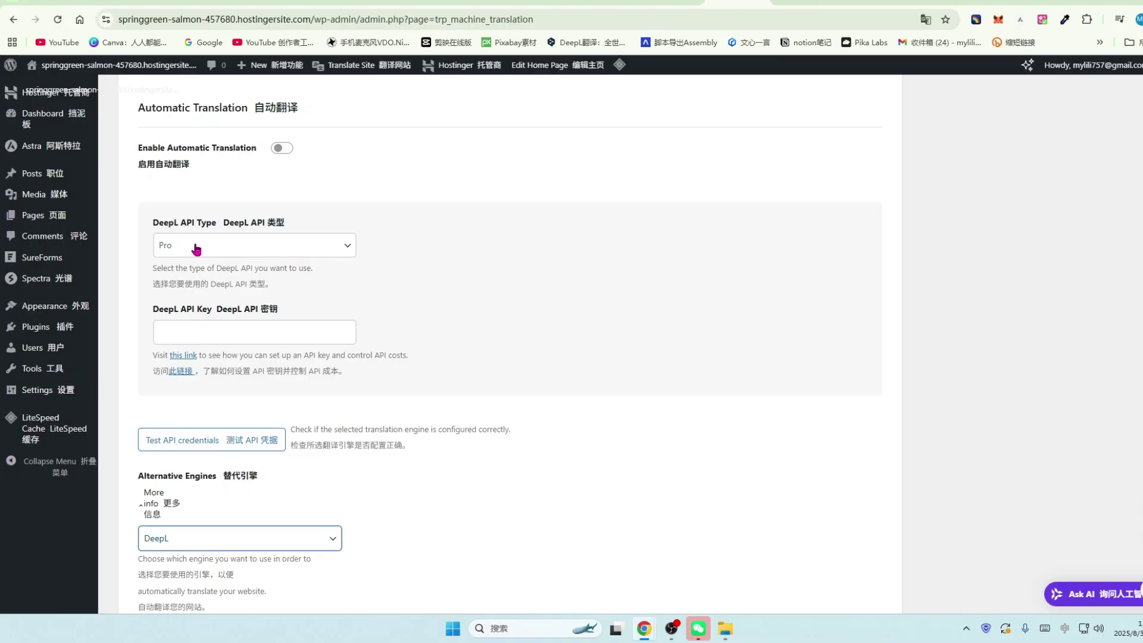
{"action": "left_click", "coordinate": [348, 246]}
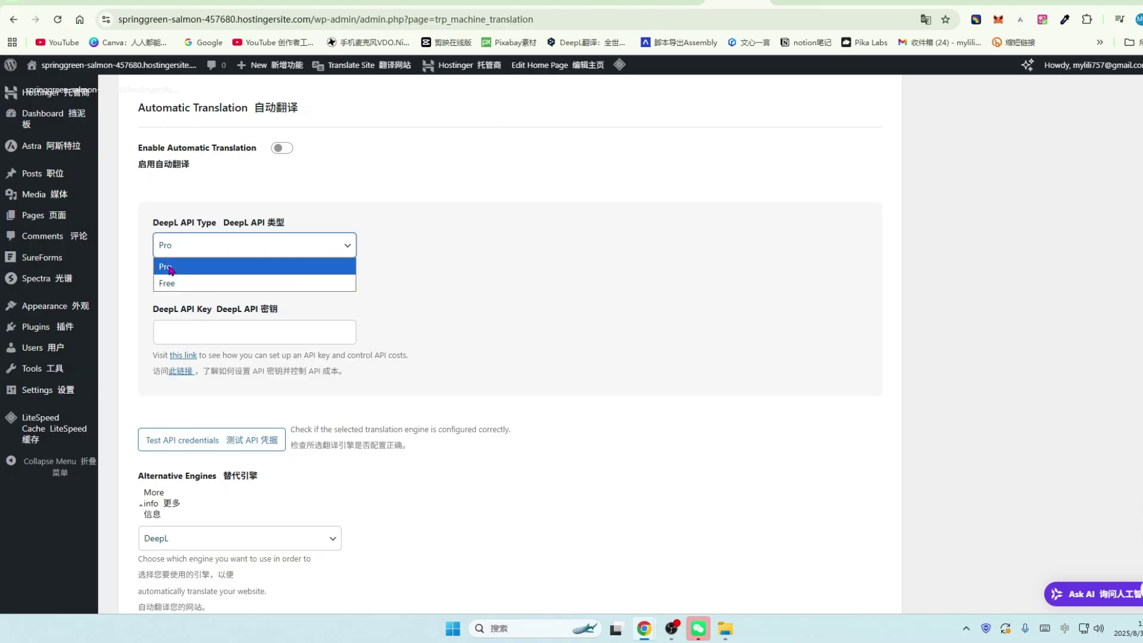
{"action": "left_click", "coordinate": [331, 261]}
{"action": "left_click", "coordinate": [347, 246]}
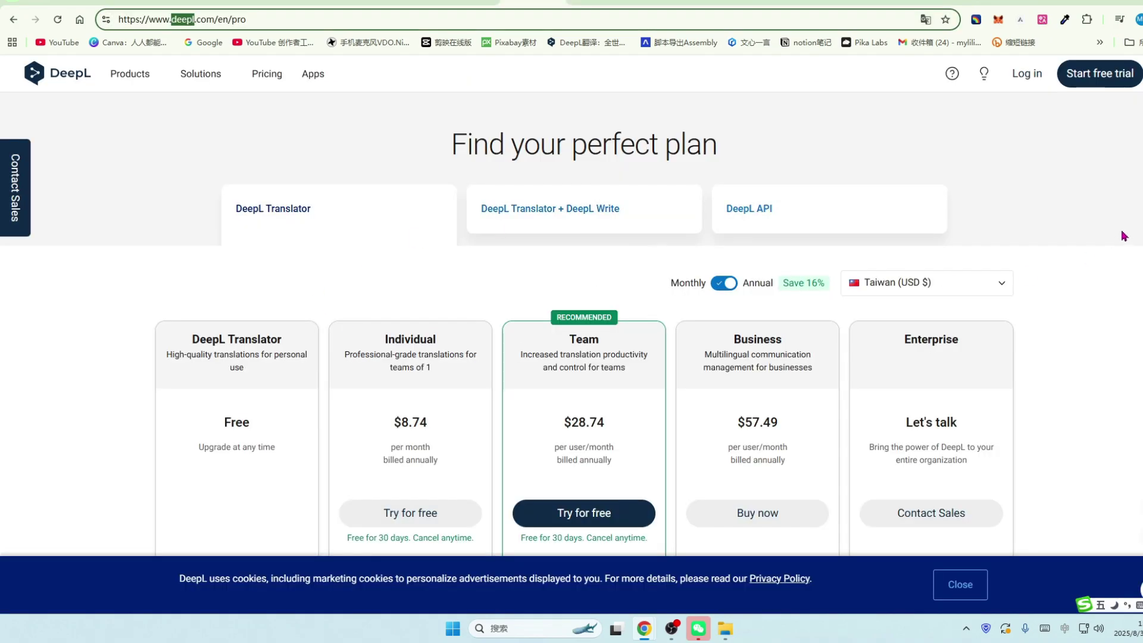
Switch to the DeepL pricing page and compare the Free, Individual, Team, Business and Enterprise plans' prices, character allowances and included features
{"action": "scroll", "coordinate": [1112, 298], "scroll_direction": "down", "scroll_amount": 1}
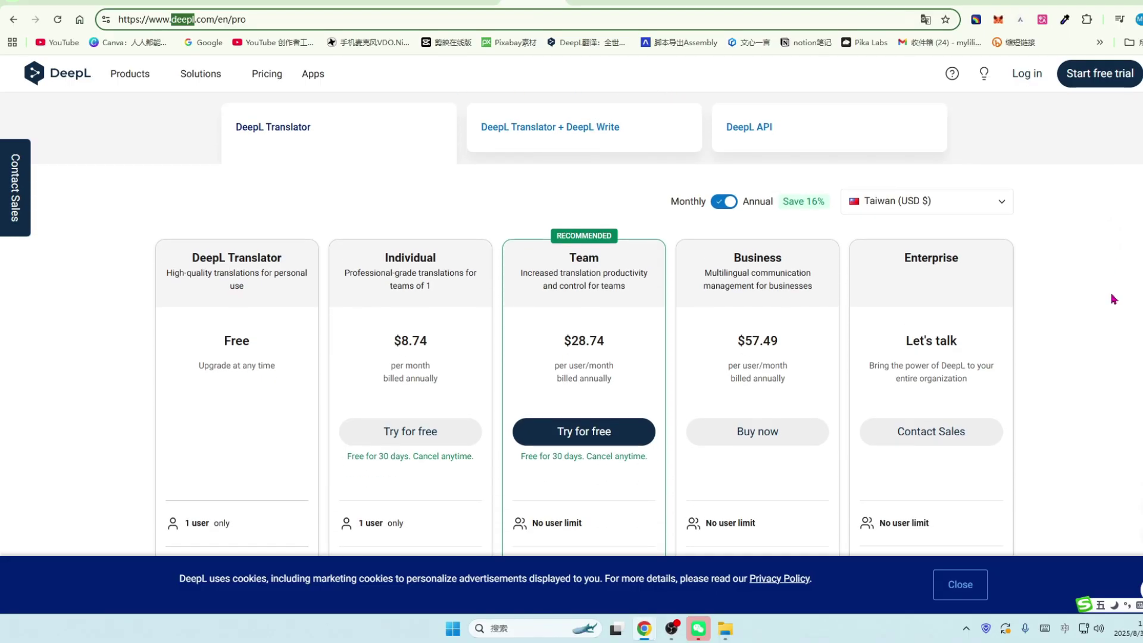
{"action": "scroll", "coordinate": [1113, 299], "scroll_direction": "down", "scroll_amount": 1}
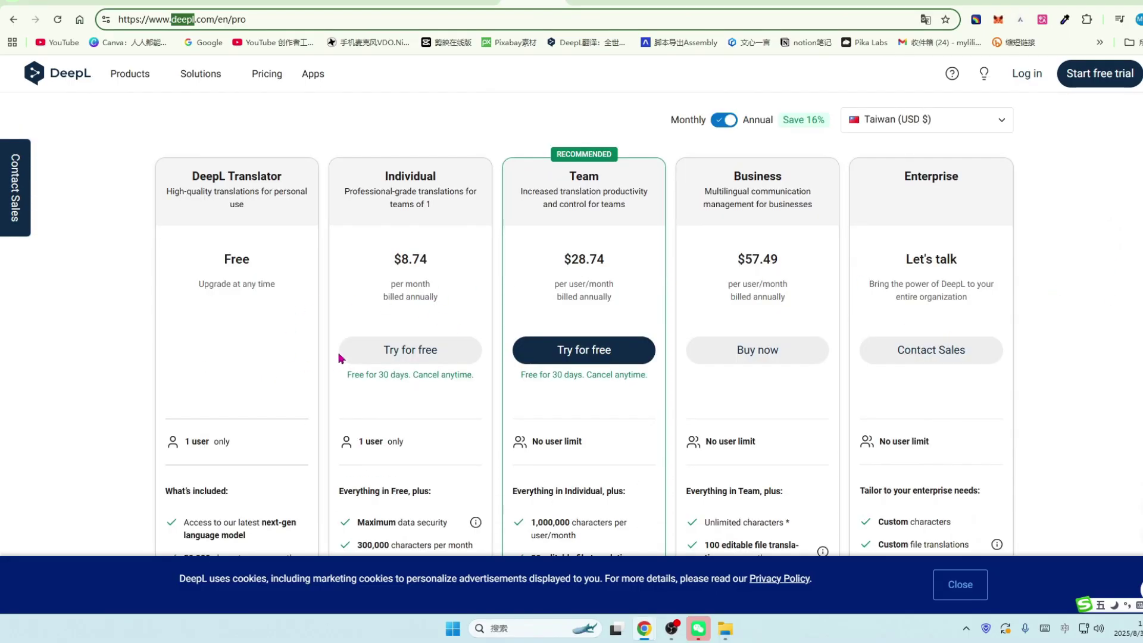
{"action": "scroll", "coordinate": [351, 350], "scroll_direction": "down", "scroll_amount": 1}
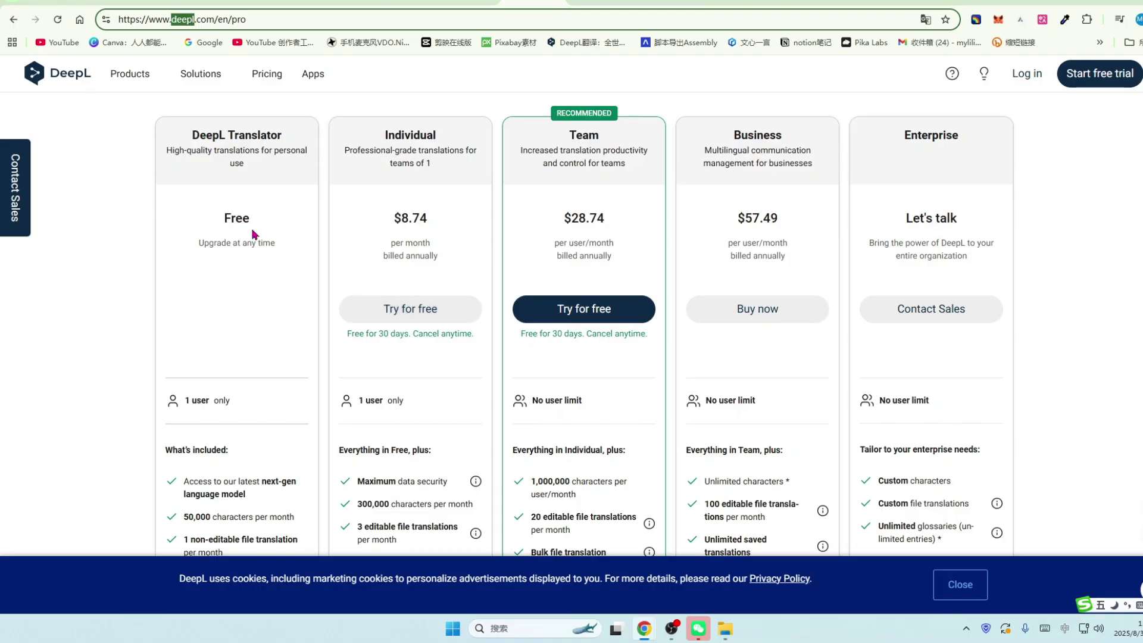
{"action": "scroll", "coordinate": [238, 285], "scroll_direction": "down", "scroll_amount": 1}
{"action": "scroll", "coordinate": [502, 247], "scroll_direction": "up", "scroll_amount": 2}
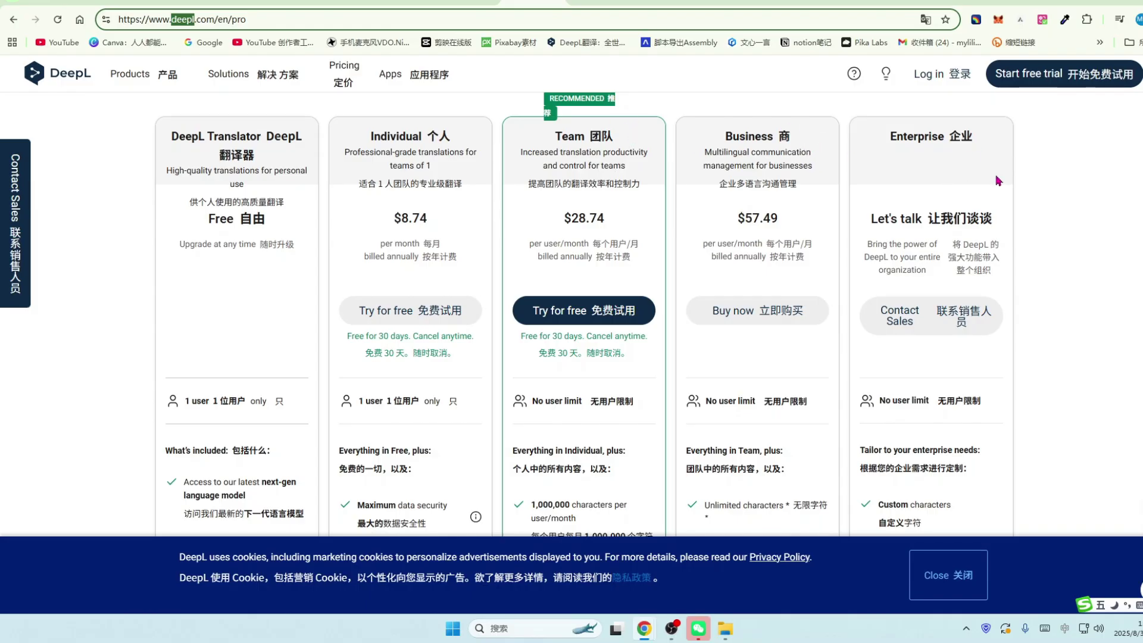
{"action": "scroll", "coordinate": [401, 152], "scroll_direction": "down", "scroll_amount": 1}
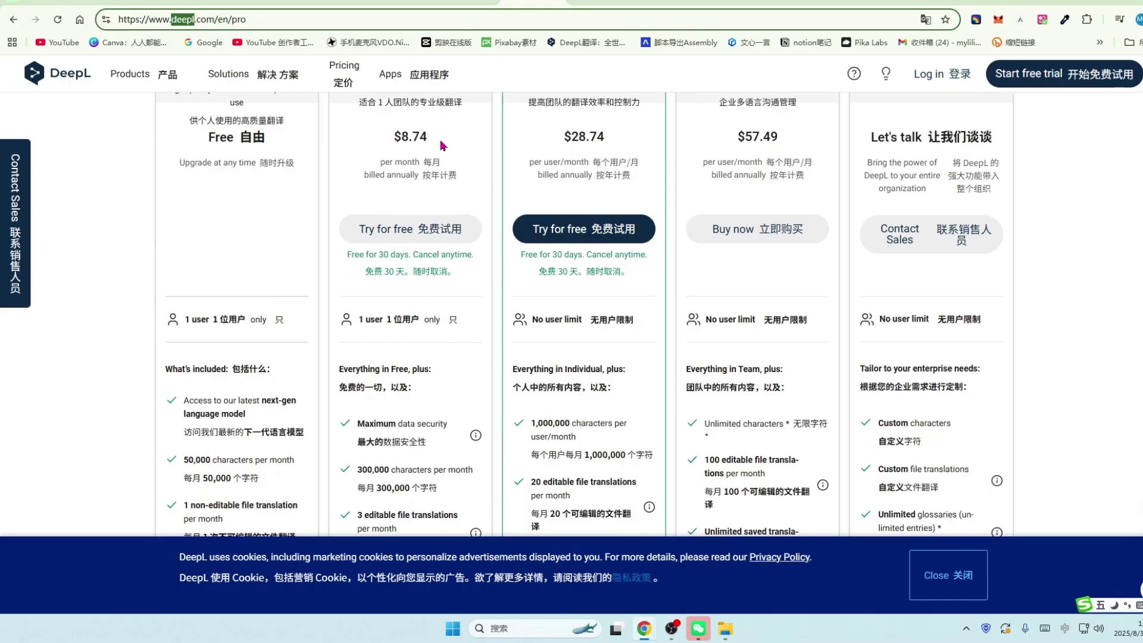
{"action": "scroll", "coordinate": [445, 238], "scroll_direction": "down", "scroll_amount": 1}
{"action": "scroll", "coordinate": [437, 215], "scroll_direction": "up", "scroll_amount": 1}
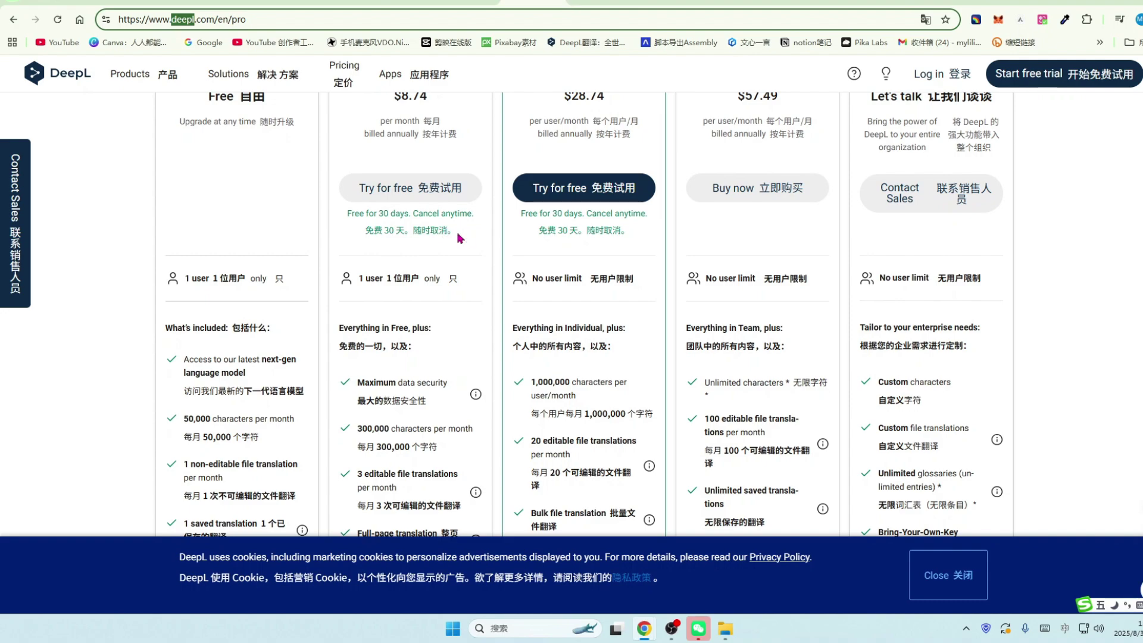
{"action": "scroll", "coordinate": [460, 238], "scroll_direction": "up", "scroll_amount": 2}
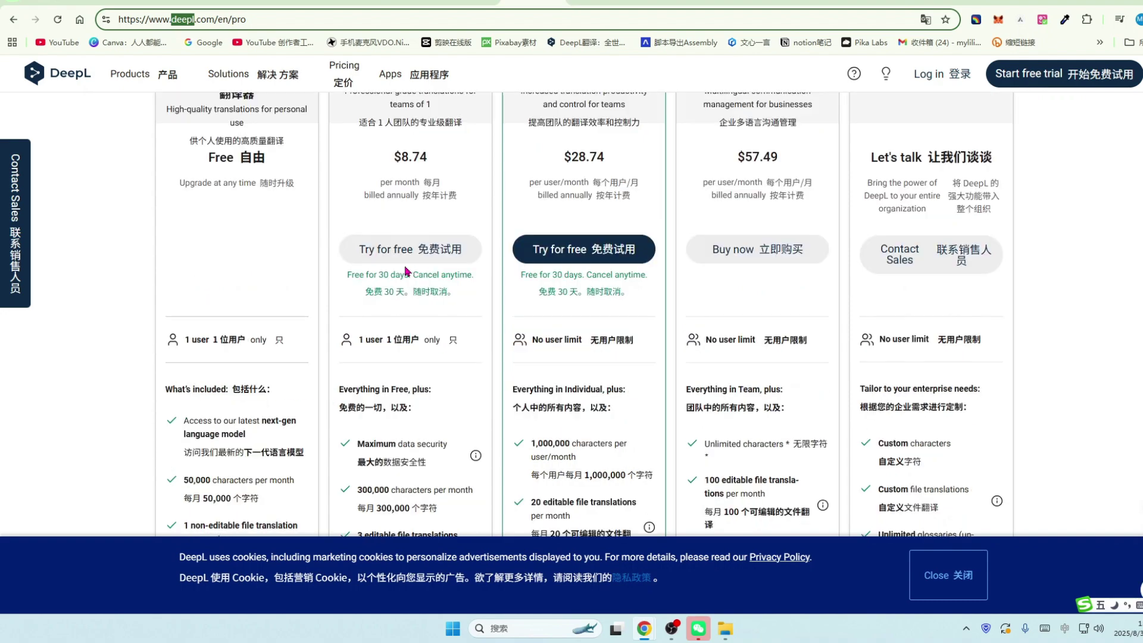
{"action": "scroll", "coordinate": [617, 233], "scroll_direction": "down", "scroll_amount": 1}
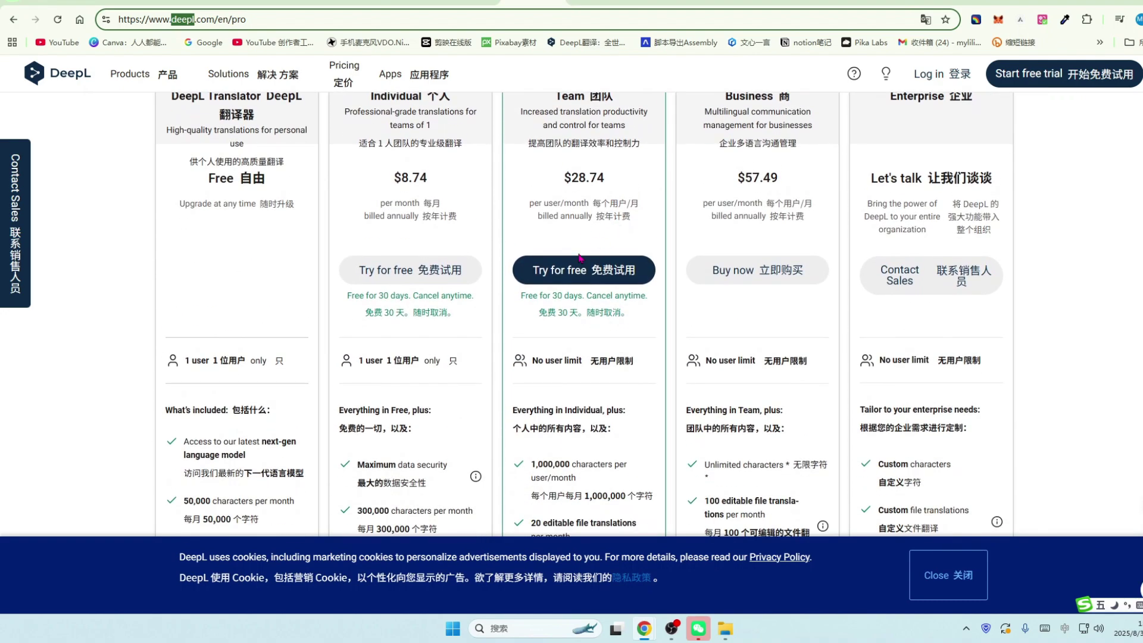
{"action": "scroll", "coordinate": [410, 290], "scroll_direction": "down", "scroll_amount": 4}
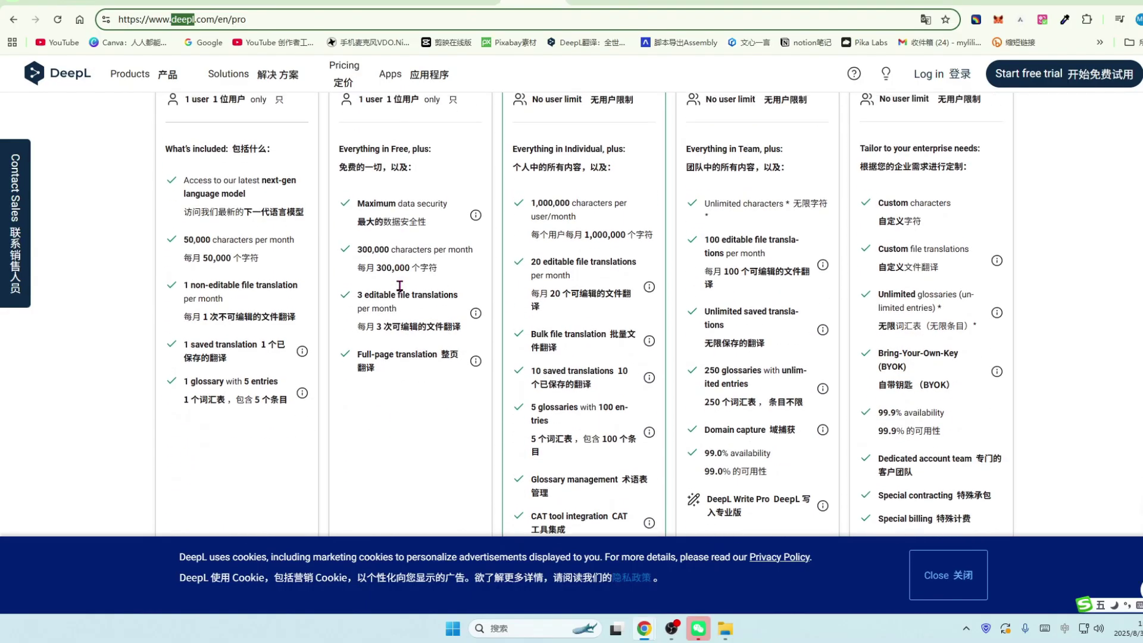
{"action": "scroll", "coordinate": [401, 279], "scroll_direction": "up", "scroll_amount": 4}
Try to start the Individual plan's free trial by entering the account e-mail and continuing to the password form
{"action": "left_click", "coordinate": [411, 254]}
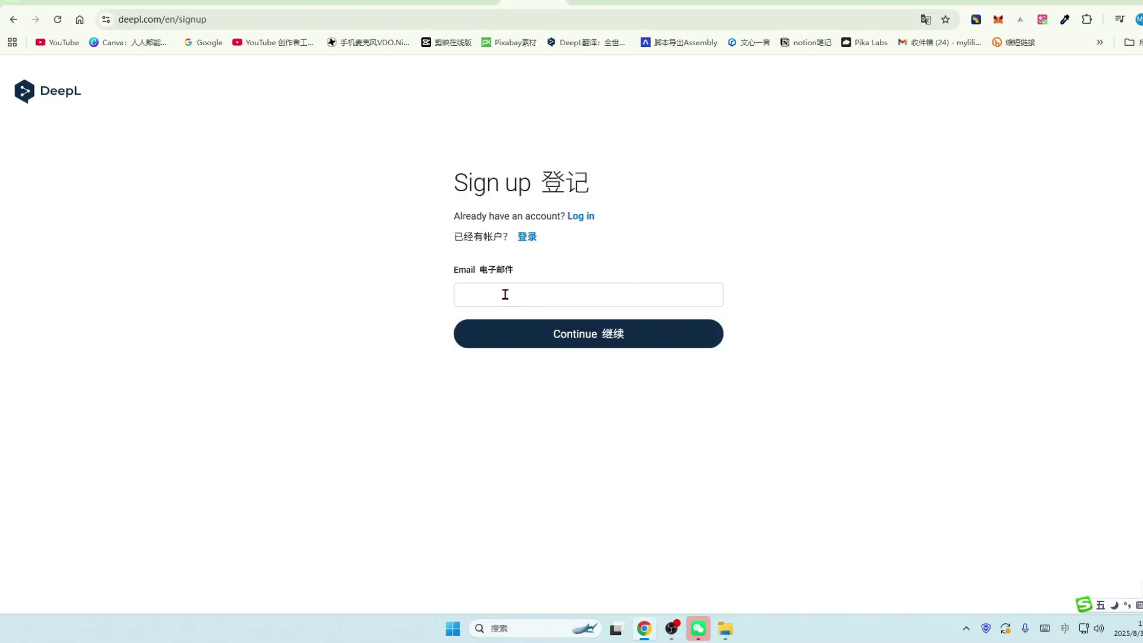
{"action": "left_click", "coordinate": [509, 296]}
{"action": "left_click", "coordinate": [533, 326]}
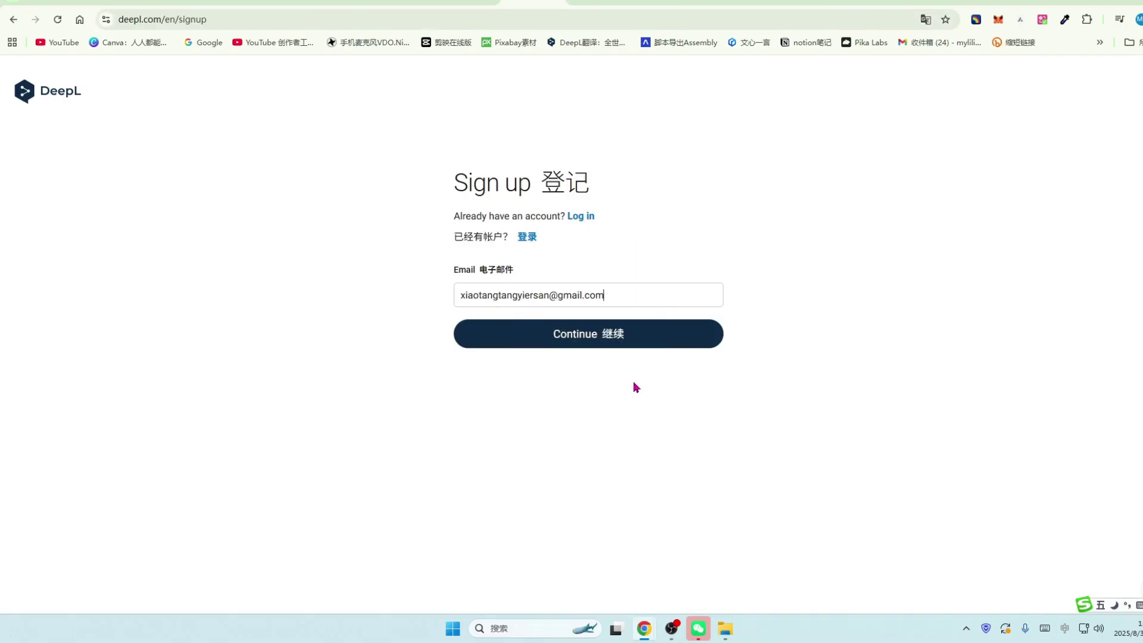
{"action": "left_click", "coordinate": [625, 338]}
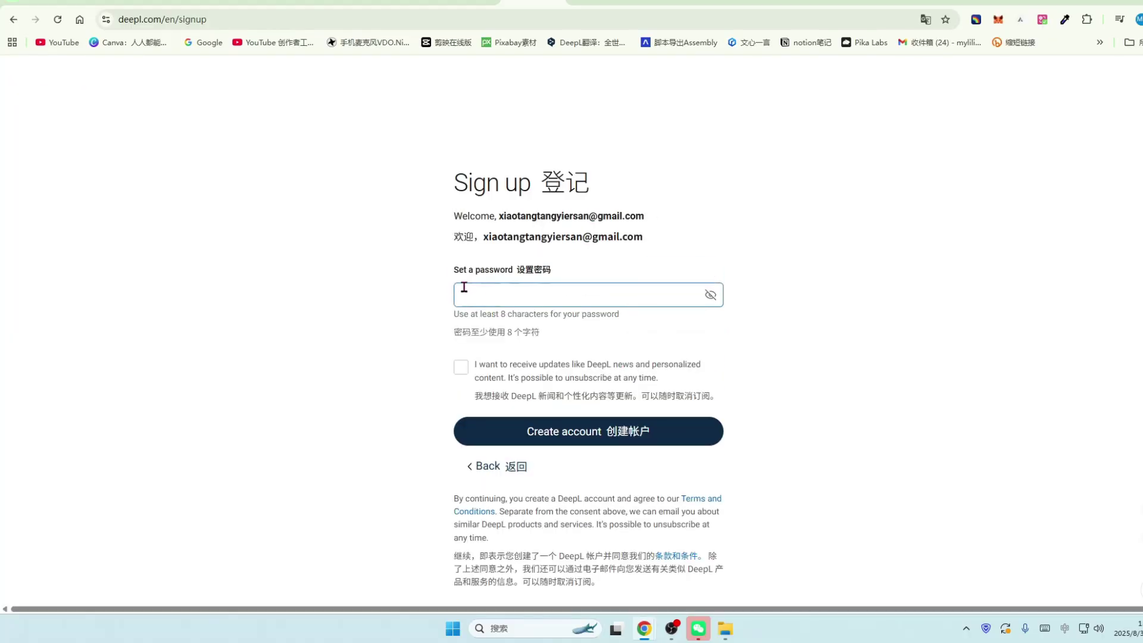
{"action": "scroll", "coordinate": [757, 396], "scroll_direction": "down", "scroll_amount": 1}
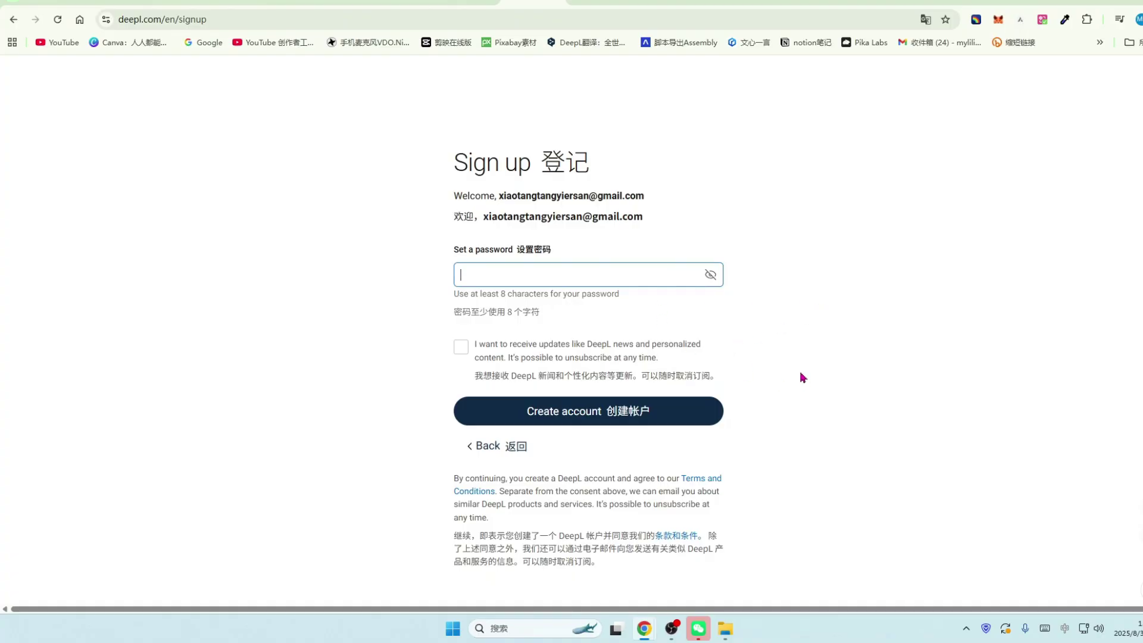
Leave the DeepL sign-up and return to the TranslatePress settings, placing the cursor in the DeepL API key field
{"action": "key", "text": "alt+Left"}
{"action": "scroll", "coordinate": [1051, 352], "scroll_direction": "down", "scroll_amount": 4}
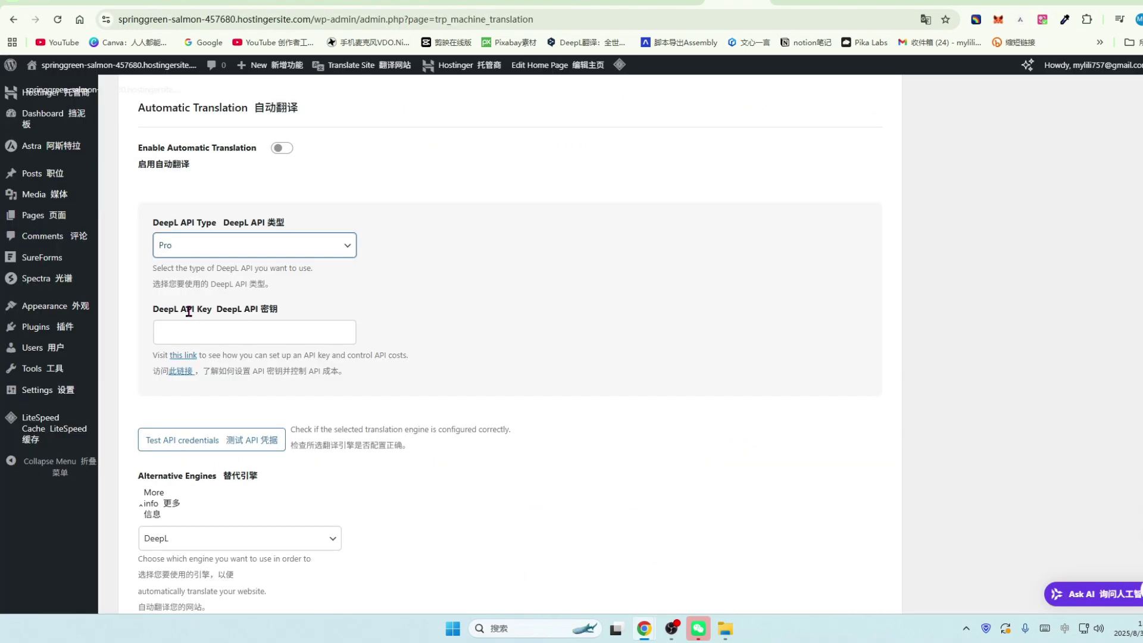
{"action": "left_click", "coordinate": [342, 246]}
{"action": "left_click", "coordinate": [172, 324]}
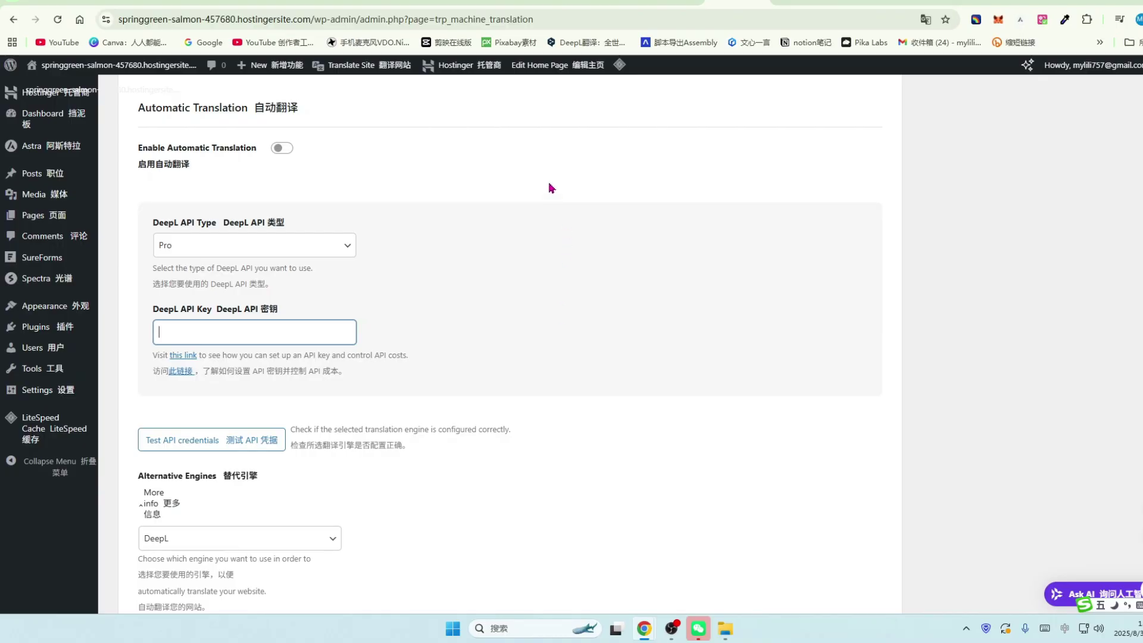
Return to the DeepL pricing page and translate it from English into Simplified Chinese to reread the plan features
{"action": "left_click", "coordinate": [533, 2]}
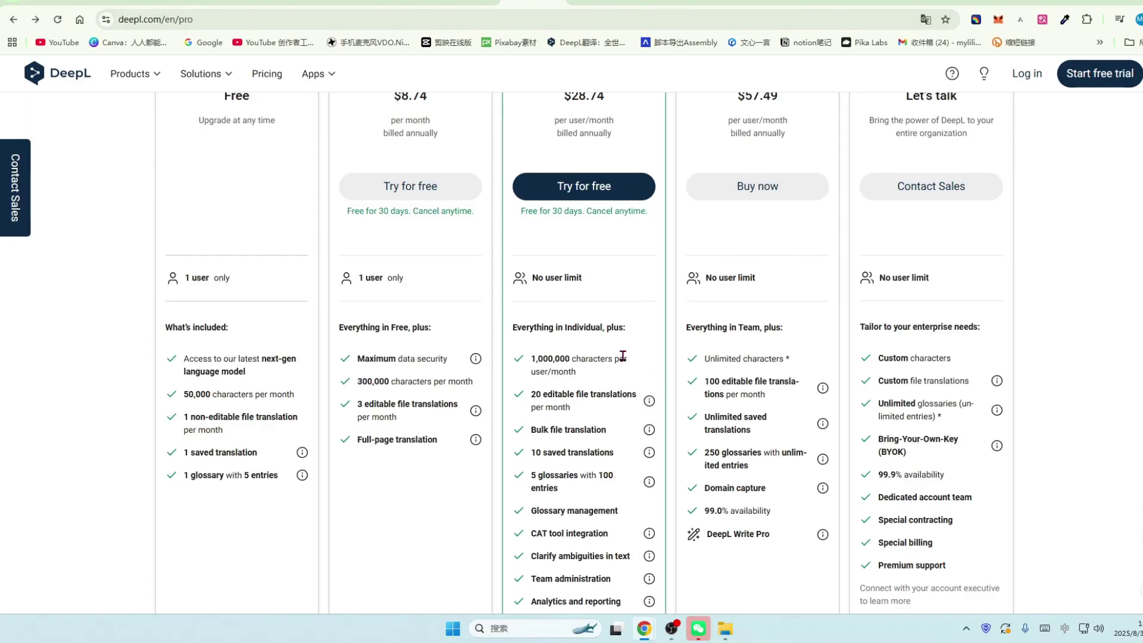
{"action": "scroll", "coordinate": [661, 395], "scroll_direction": "down", "scroll_amount": 1}
{"action": "left_click", "coordinate": [1041, 22]}
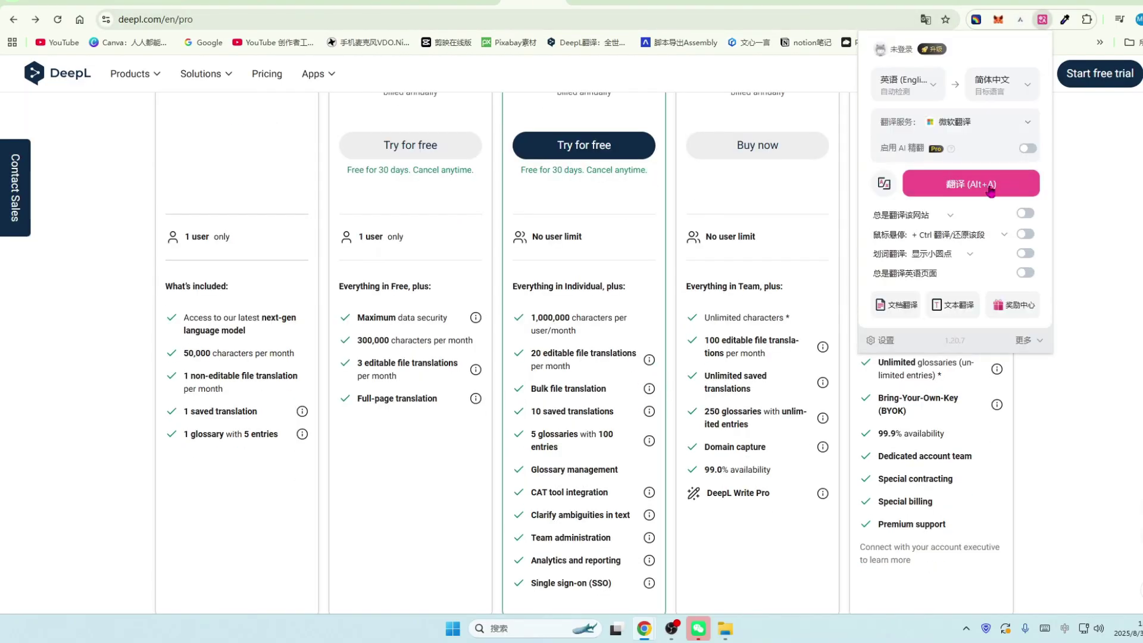
{"action": "left_click", "coordinate": [976, 186]}
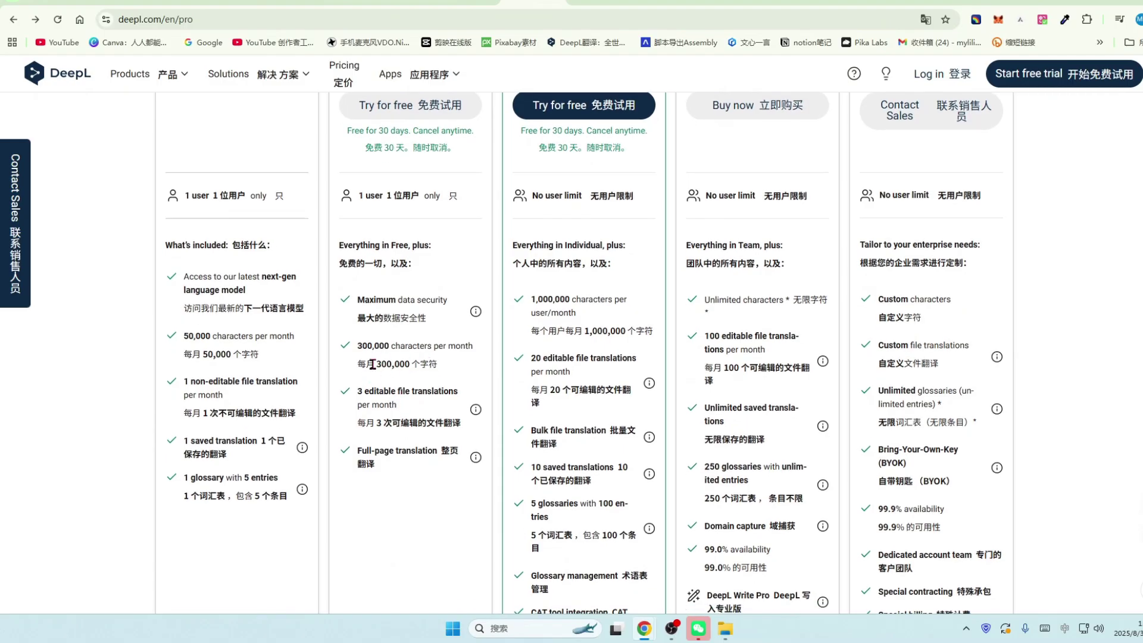
{"action": "scroll", "coordinate": [254, 299], "scroll_direction": "up", "scroll_amount": 1}
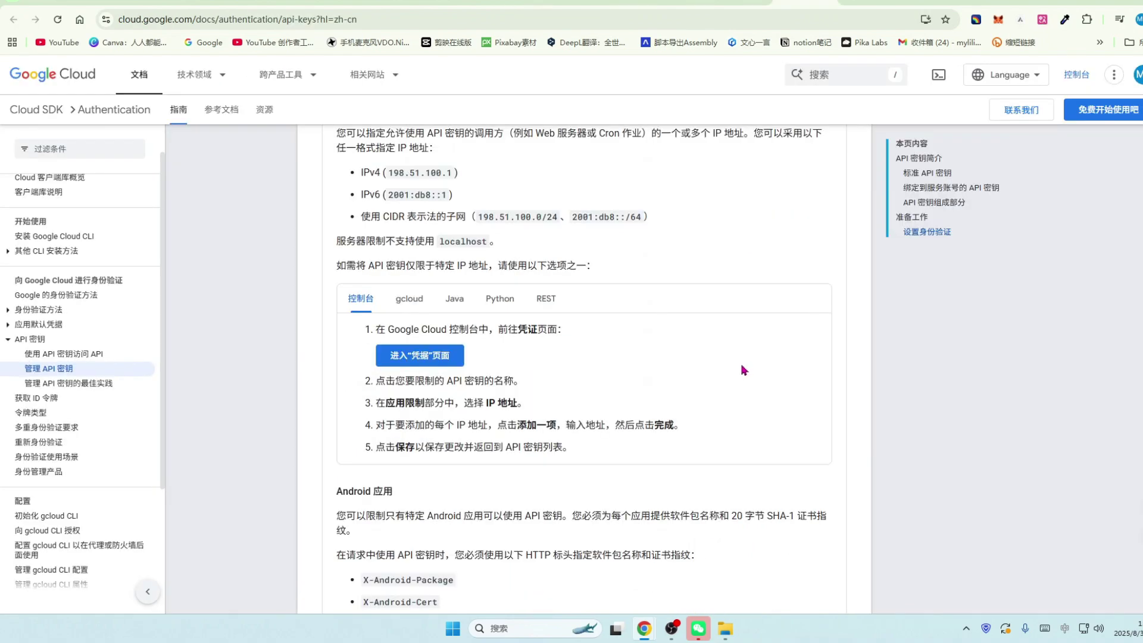
Review the Google Cloud API key guide's sections on restricting keys to IP addresses, Android apps and iOS apps
{"action": "scroll", "coordinate": [743, 371], "scroll_direction": "down", "scroll_amount": 4}
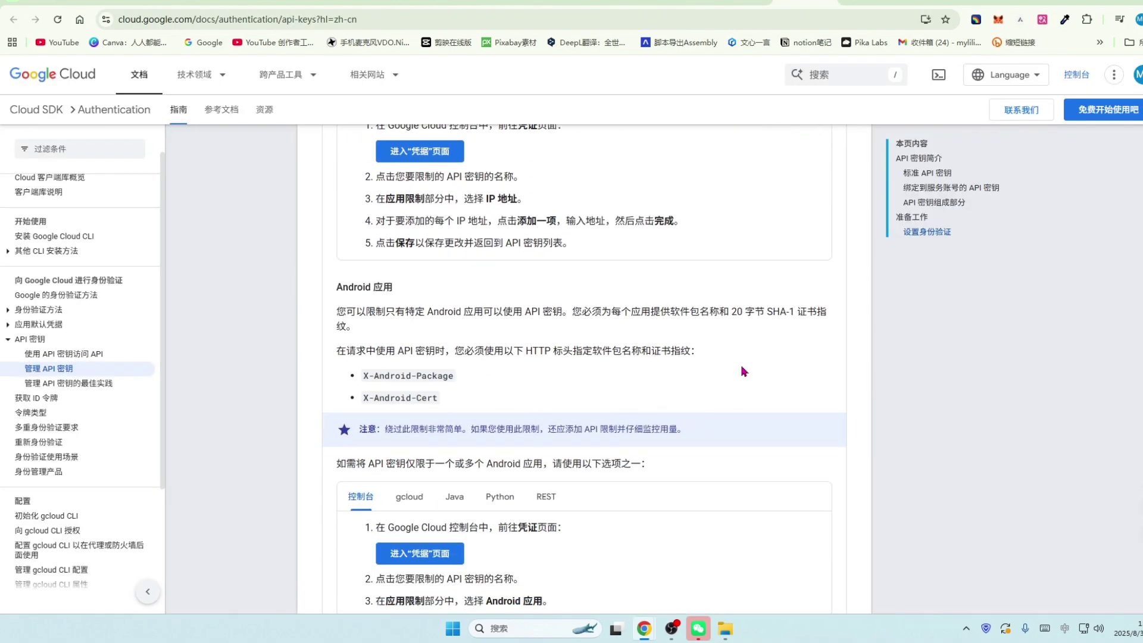
{"action": "scroll", "coordinate": [743, 370], "scroll_direction": "down", "scroll_amount": 1}
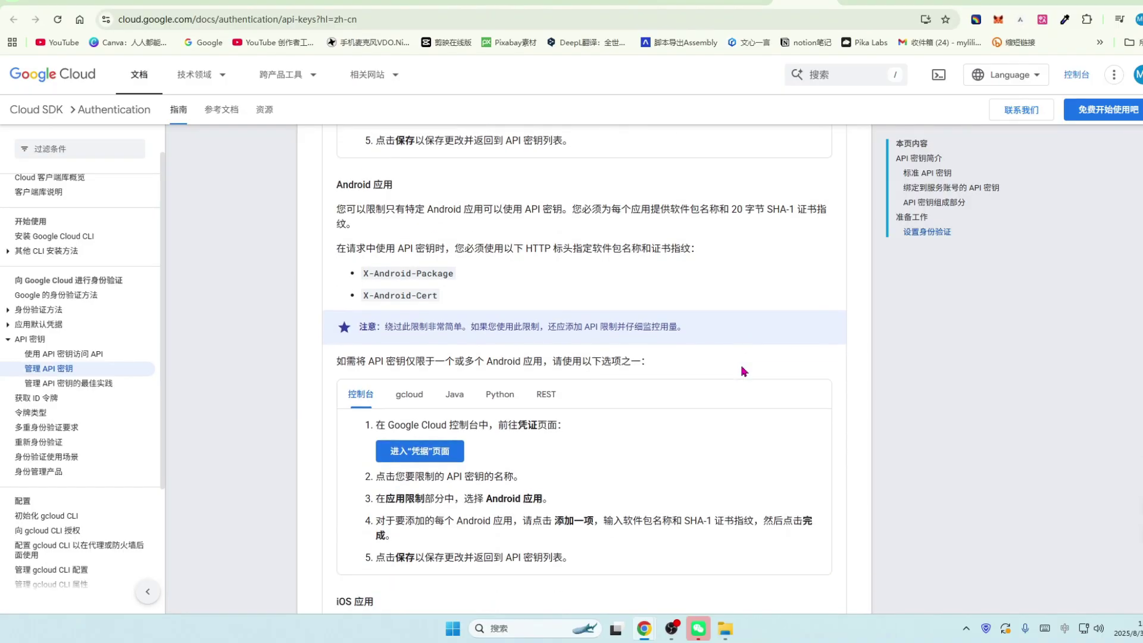
{"action": "scroll", "coordinate": [743, 370], "scroll_direction": "down", "scroll_amount": 1}
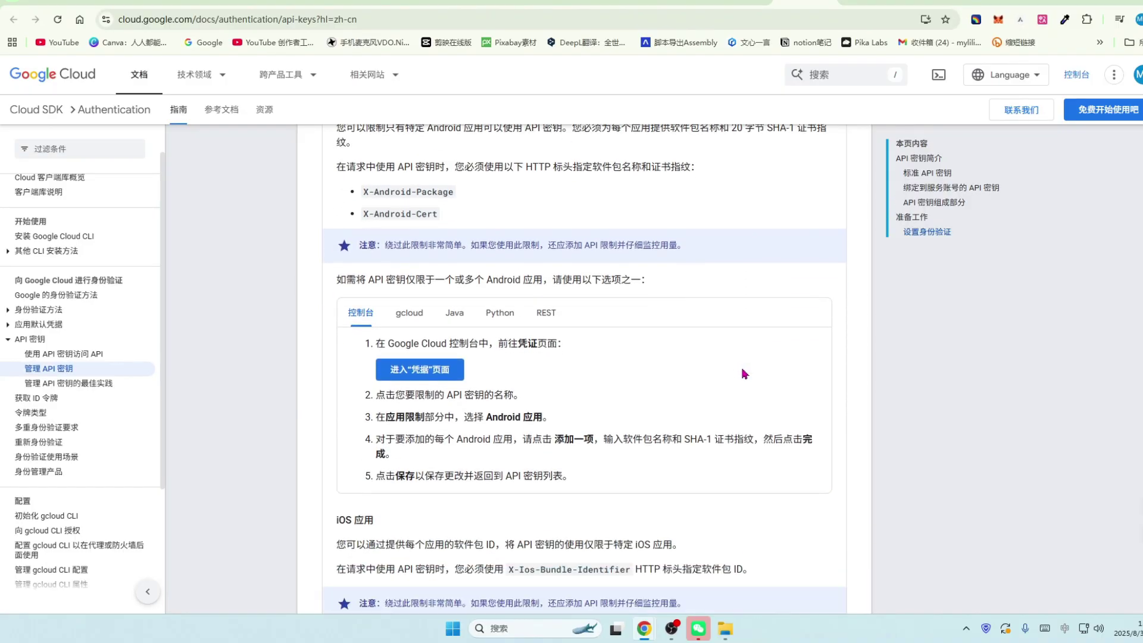
{"action": "scroll", "coordinate": [744, 374], "scroll_direction": "down", "scroll_amount": 1}
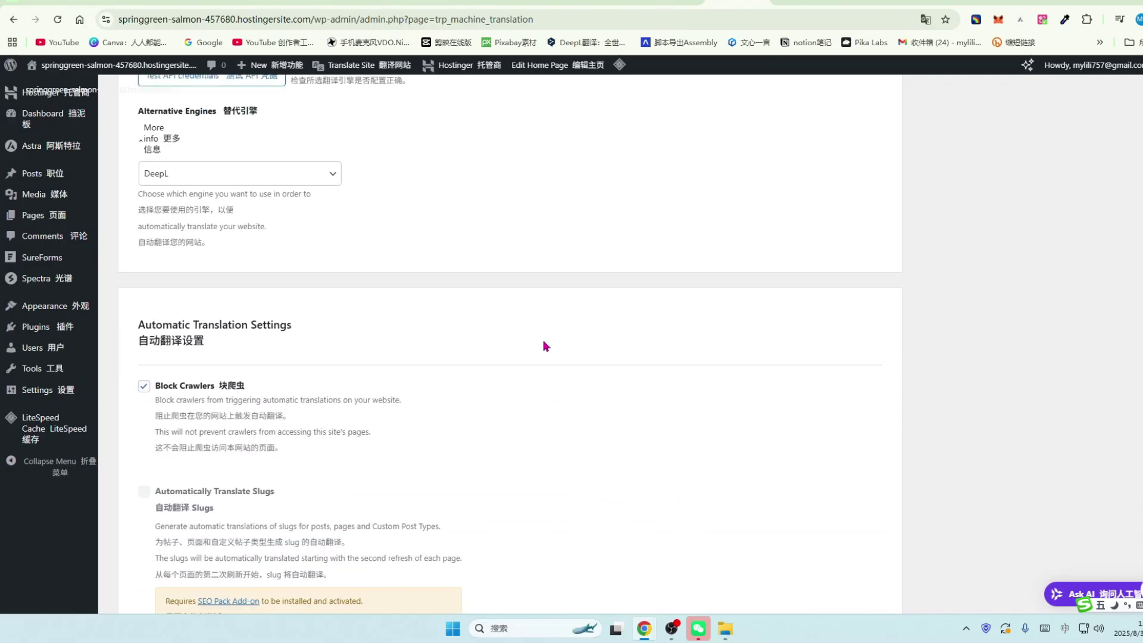
Review the TranslatePress automatic translation settings and turn off Block Crawlers
{"action": "scroll", "coordinate": [546, 346], "scroll_direction": "down", "scroll_amount": 3}
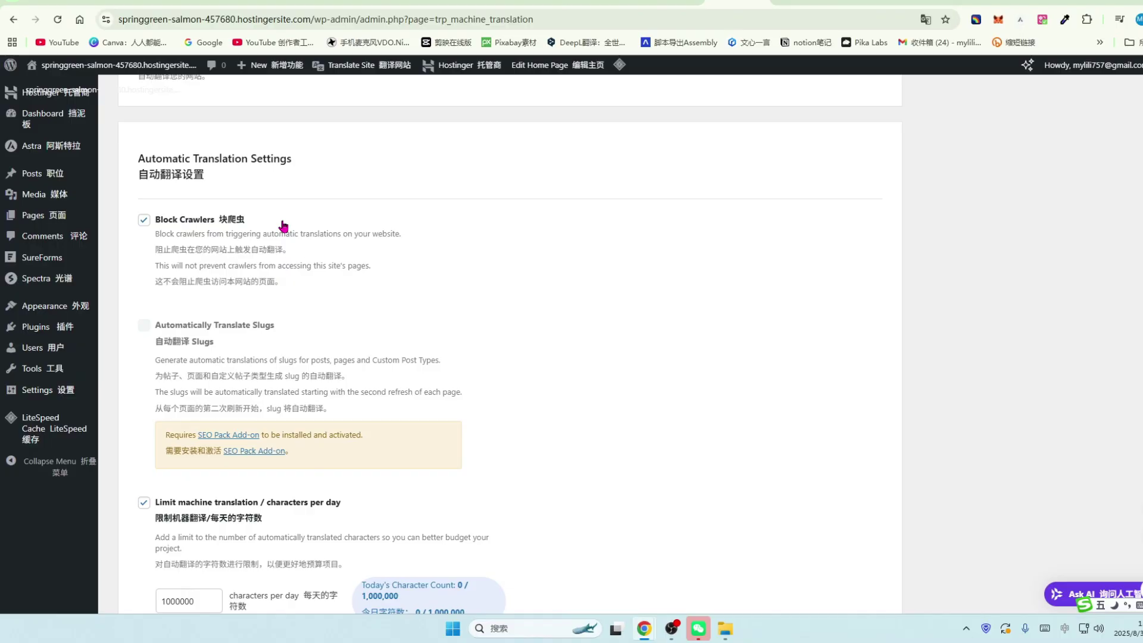
{"action": "scroll", "coordinate": [298, 298], "scroll_direction": "down", "scroll_amount": 1}
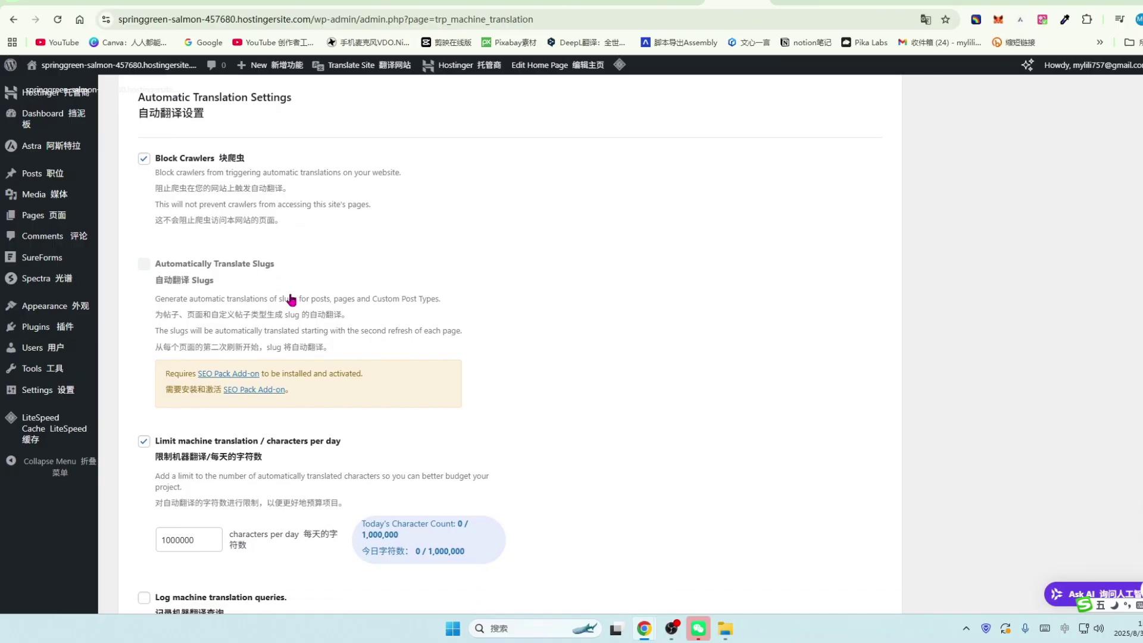
{"action": "scroll", "coordinate": [290, 297], "scroll_direction": "down", "scroll_amount": 1}
{"action": "scroll", "coordinate": [168, 246], "scroll_direction": "up", "scroll_amount": 2}
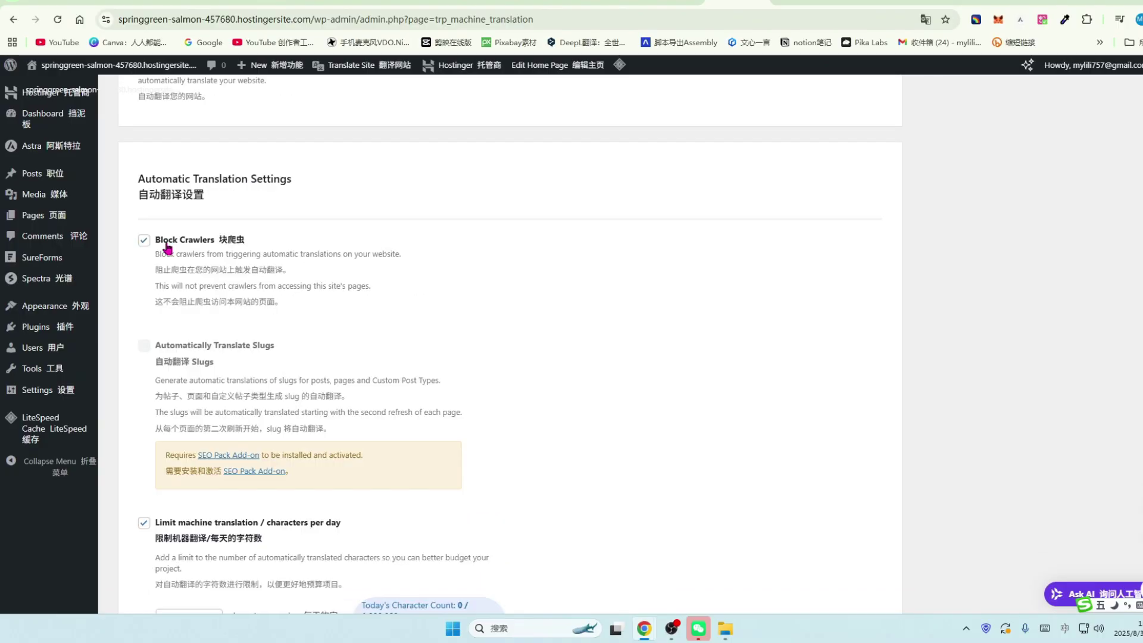
{"action": "left_click", "coordinate": [144, 246]}
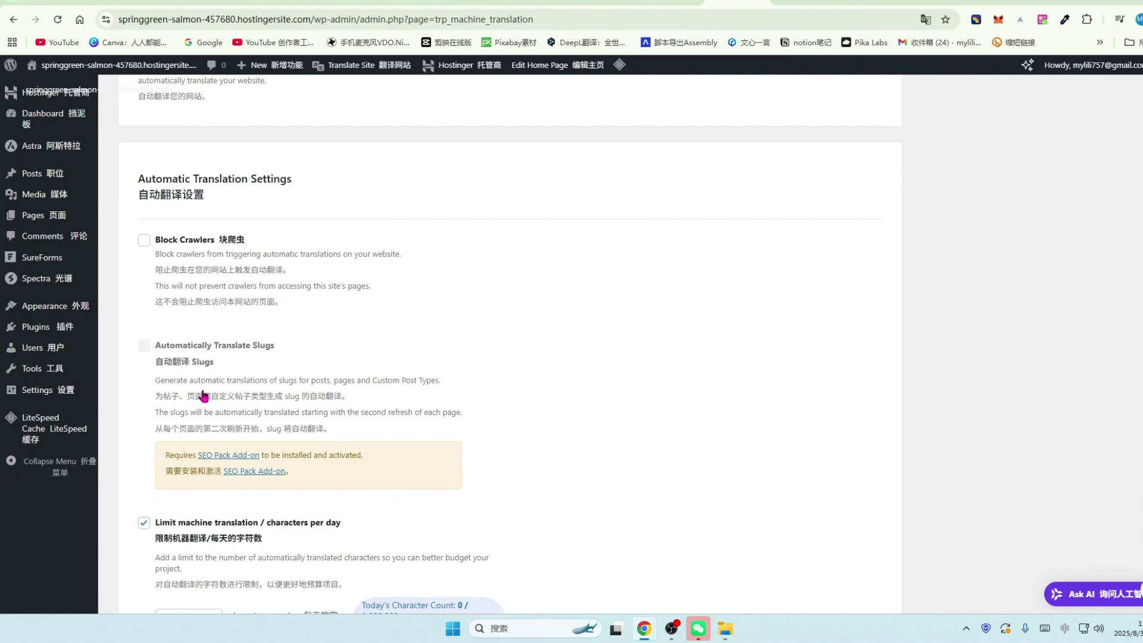
Examine the settings for automatic slug translation, the daily machine translation character limit and query logging
{"action": "scroll", "coordinate": [203, 395], "scroll_direction": "down", "scroll_amount": 3}
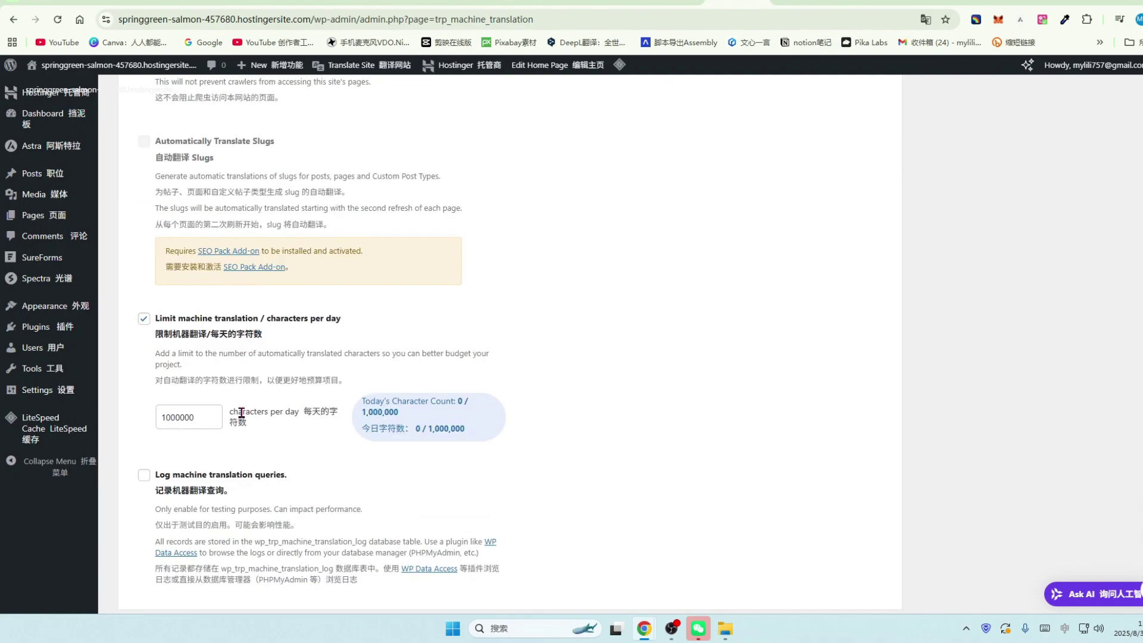
{"action": "scroll", "coordinate": [241, 412], "scroll_direction": "down", "scroll_amount": 1}
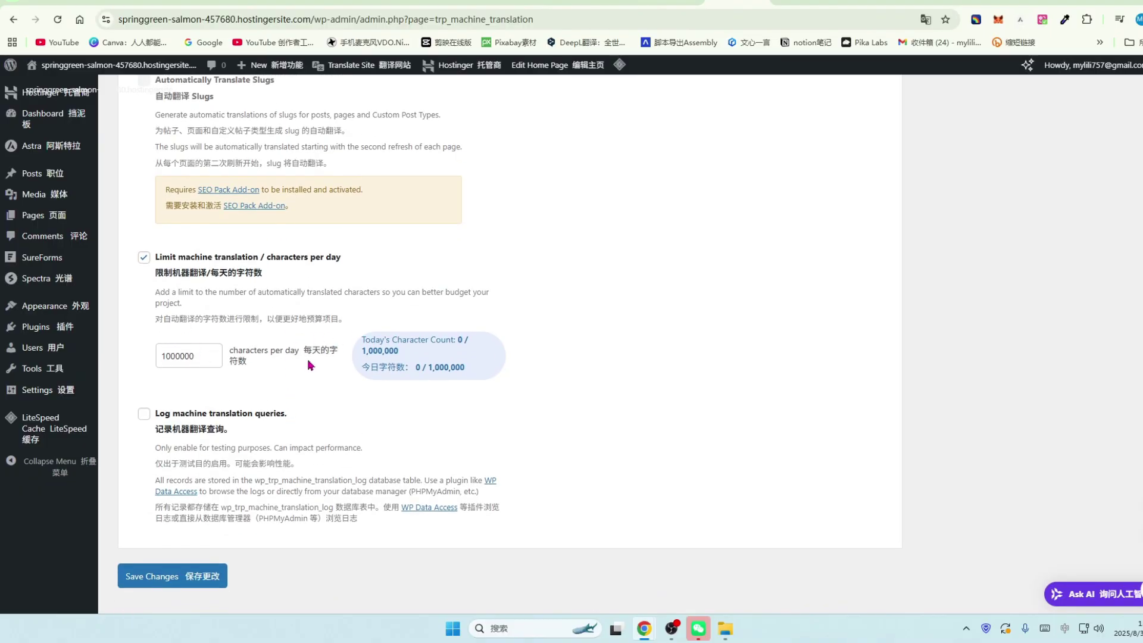
{"action": "scroll", "coordinate": [571, 332], "scroll_direction": "up", "scroll_amount": 13}
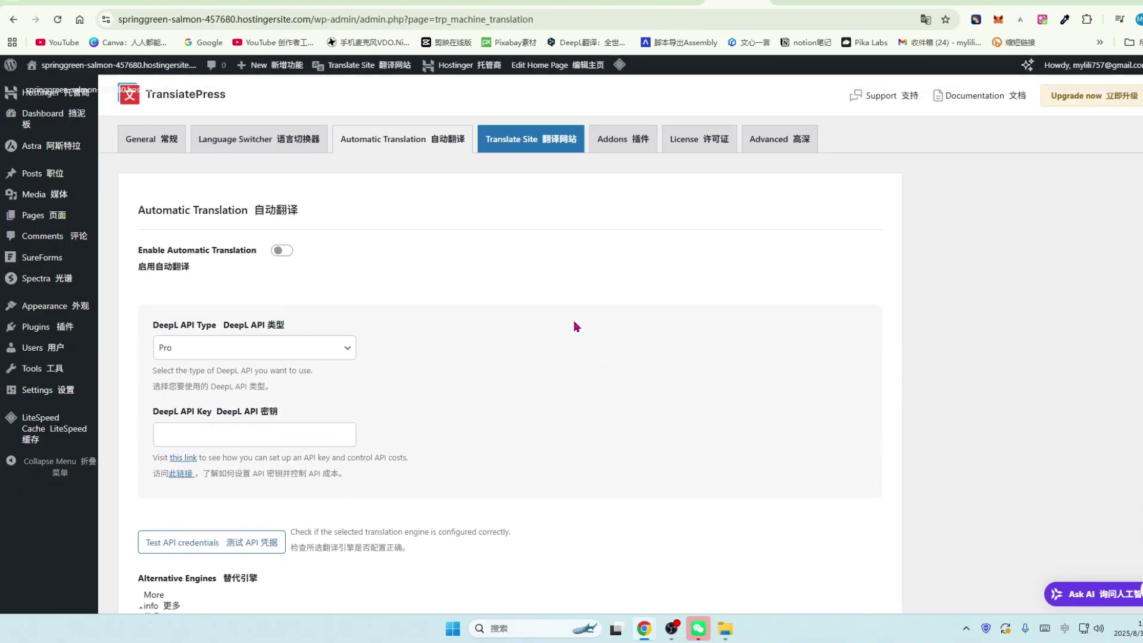
Open the TranslatePress add-ons page and examine the Advanced and Pro add-ons, including SEO Pack, Multiple Languages and DeepL Automatic Translation
{"action": "left_click", "coordinate": [624, 145]}
{"action": "scroll", "coordinate": [487, 262], "scroll_direction": "down", "scroll_amount": 1}
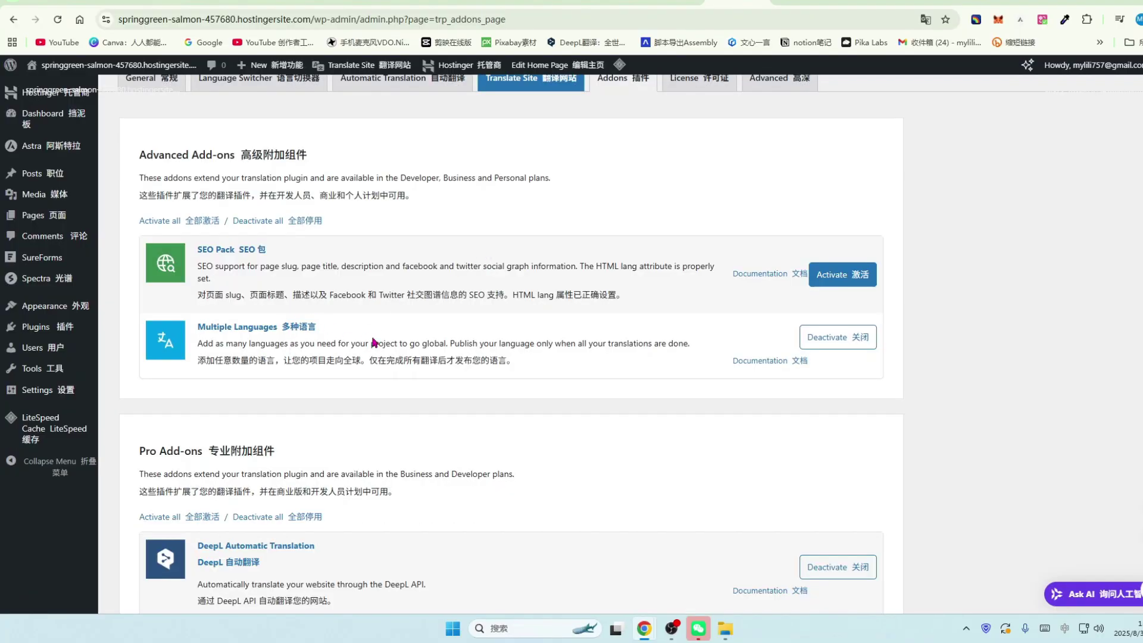
{"action": "scroll", "coordinate": [464, 356], "scroll_direction": "down", "scroll_amount": 1}
{"action": "scroll", "coordinate": [469, 356], "scroll_direction": "up", "scroll_amount": 1}
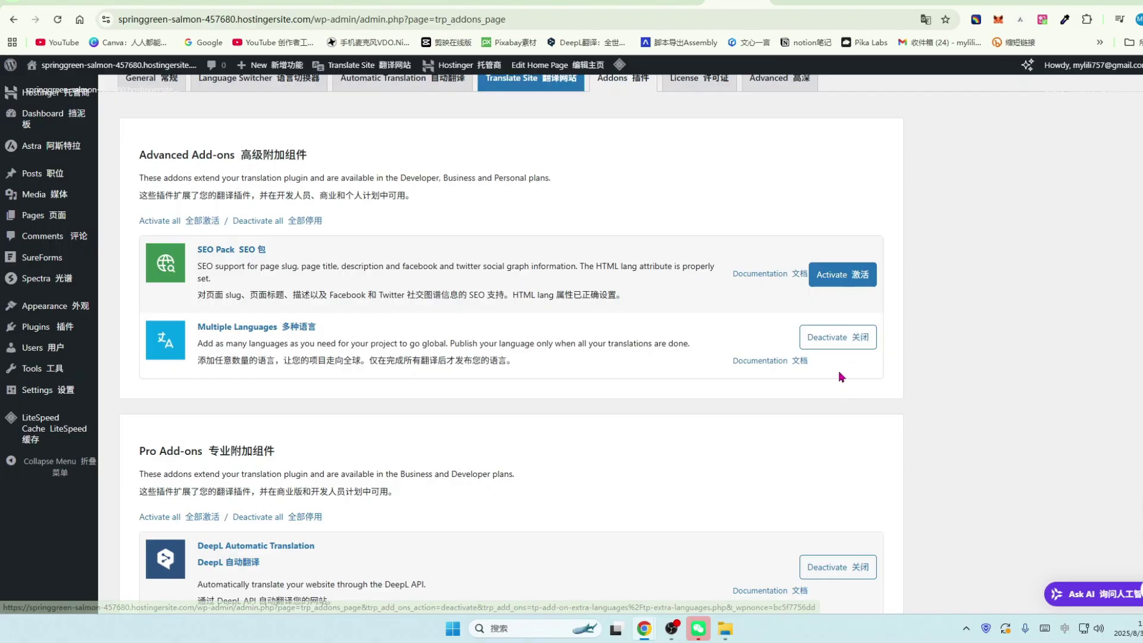
Examine the remaining TranslatePress Pro add-ons, from Automatic User Language Detection to Navigation Based on Language, and open the license settings
{"action": "left_click", "coordinate": [854, 282]}
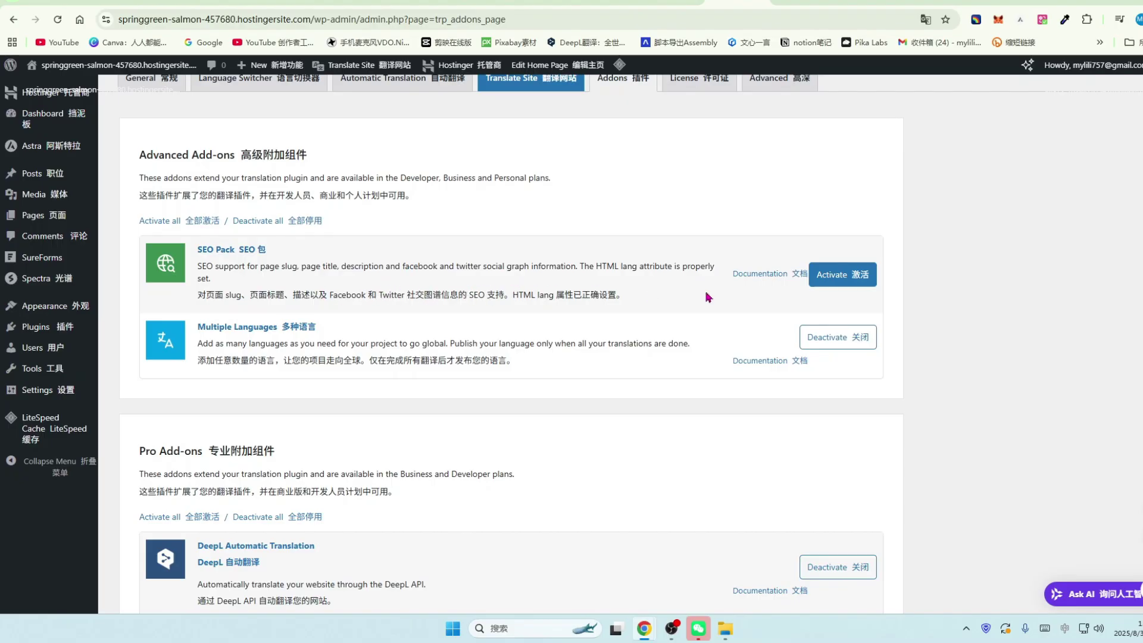
{"action": "scroll", "coordinate": [845, 288], "scroll_direction": "down", "scroll_amount": 1}
{"action": "scroll", "coordinate": [256, 181], "scroll_direction": "down", "scroll_amount": 3}
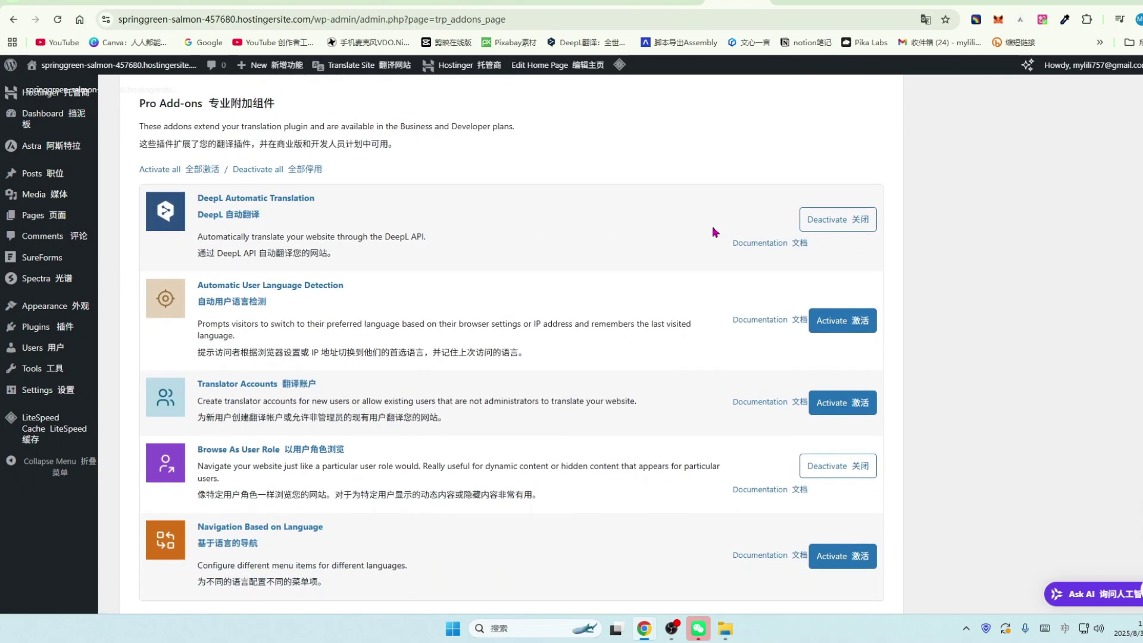
{"action": "scroll", "coordinate": [232, 274], "scroll_direction": "down", "scroll_amount": 1}
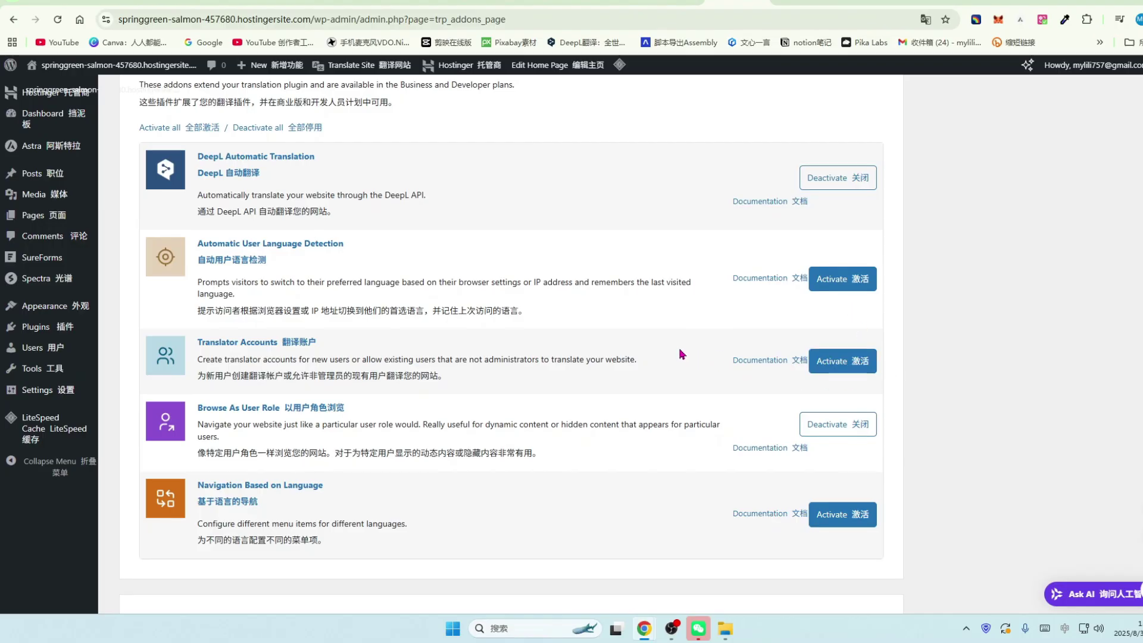
{"action": "scroll", "coordinate": [682, 354], "scroll_direction": "down", "scroll_amount": 2}
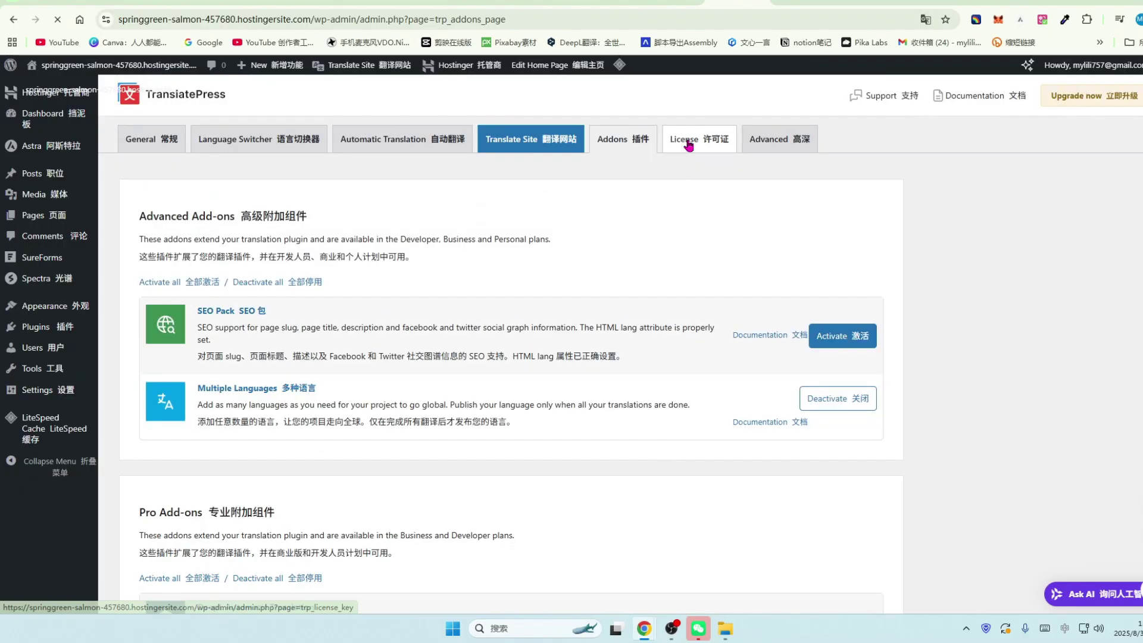
{"action": "left_click", "coordinate": [688, 142]}
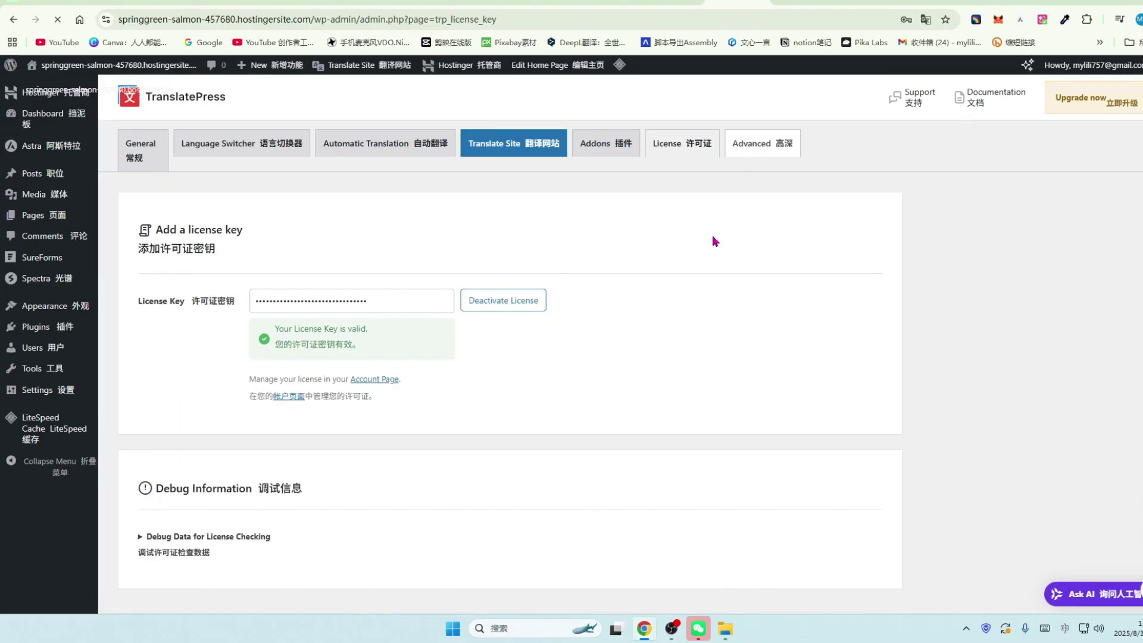
Open the general TranslatePress settings and review the website languages with their codes and URL slugs
{"action": "left_click", "coordinate": [160, 142]}
{"action": "scroll", "coordinate": [579, 288], "scroll_direction": "down", "scroll_amount": 1}
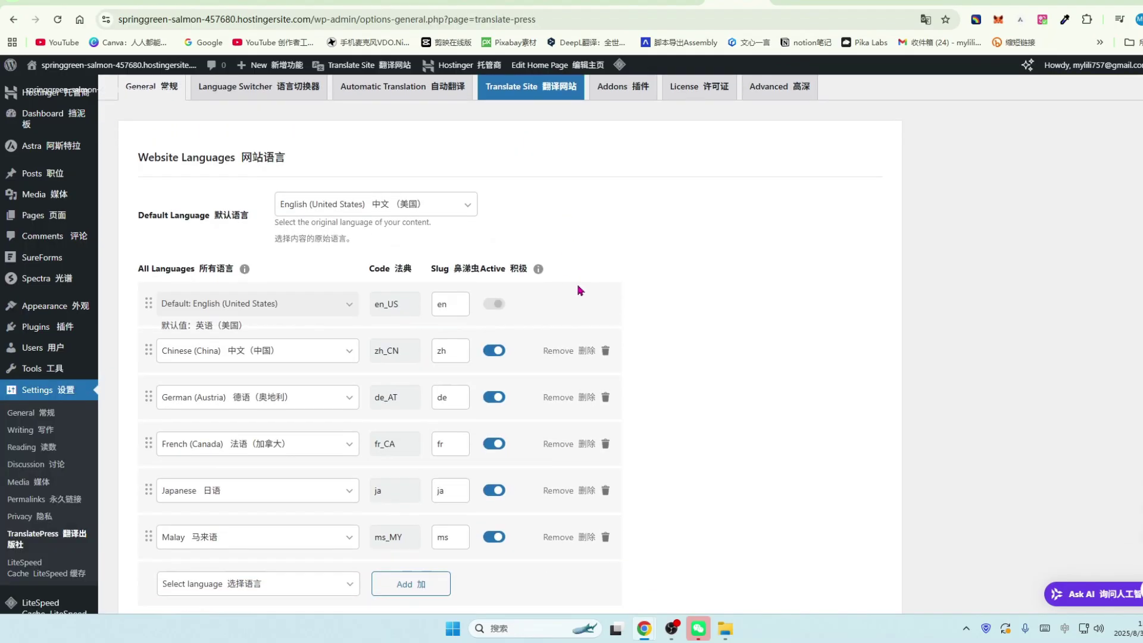
{"action": "scroll", "coordinate": [240, 319], "scroll_direction": "up", "scroll_amount": 1}
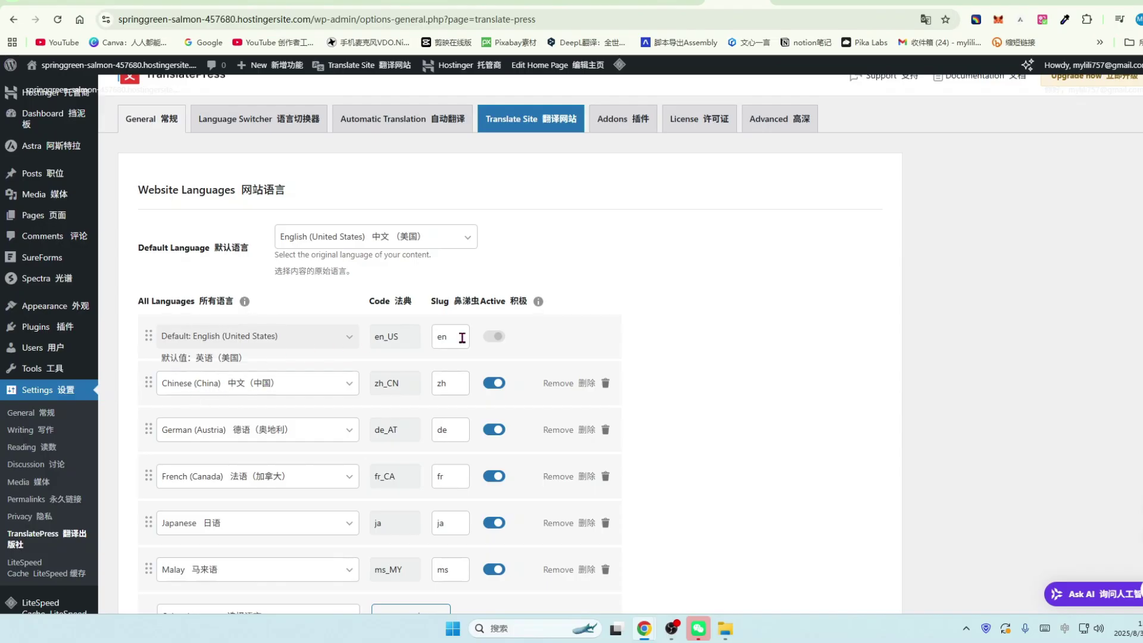
{"action": "scroll", "coordinate": [462, 338], "scroll_direction": "down", "scroll_amount": 1}
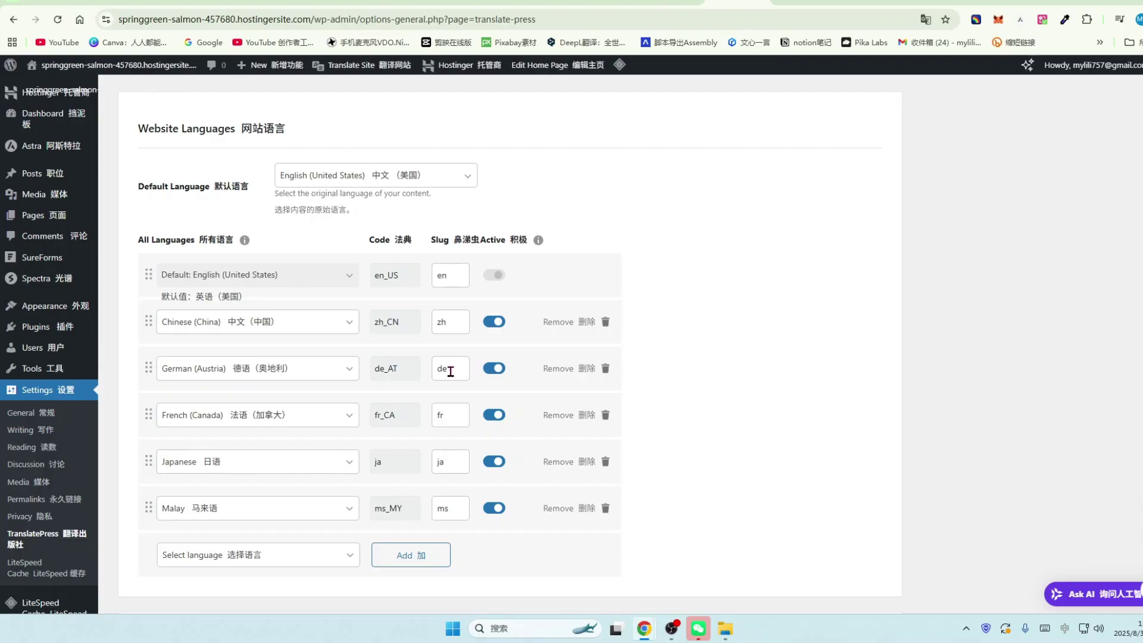
{"action": "left_click", "coordinate": [450, 413]}
{"action": "left_click", "coordinate": [447, 369]}
{"action": "double_click", "coordinate": [447, 369]}
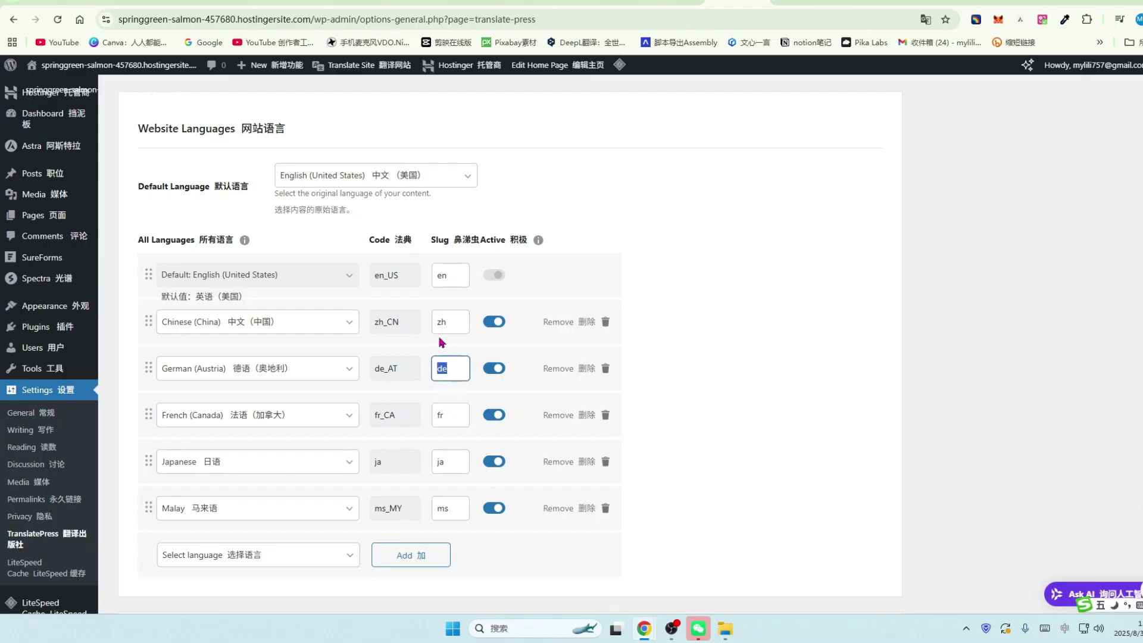
{"action": "scroll", "coordinate": [451, 355], "scroll_direction": "down", "scroll_amount": 1}
{"action": "scroll", "coordinate": [450, 356], "scroll_direction": "down", "scroll_amount": 1}
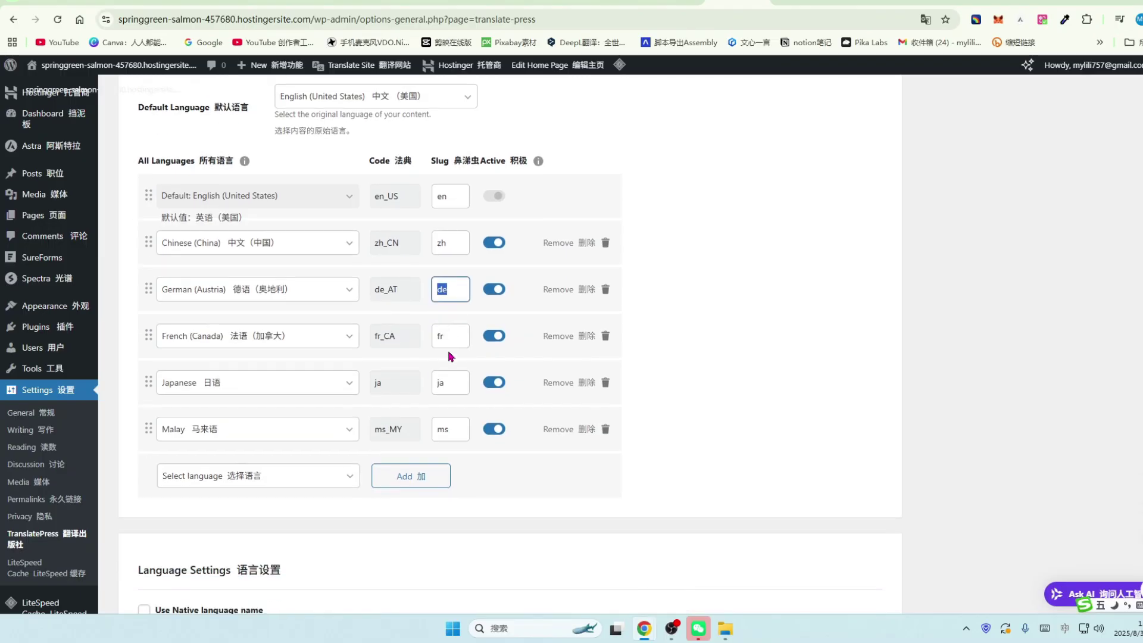
Examine the Language Settings options, switching Use Native language name on and back off
{"action": "scroll", "coordinate": [451, 356], "scroll_direction": "down", "scroll_amount": 5}
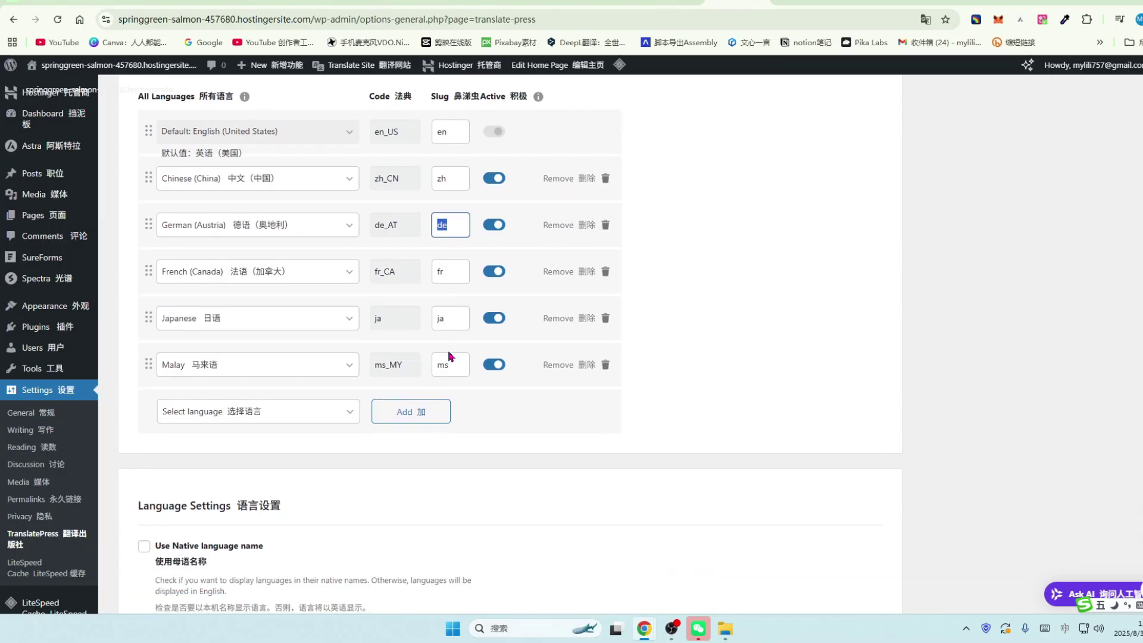
{"action": "scroll", "coordinate": [451, 355], "scroll_direction": "down", "scroll_amount": 5}
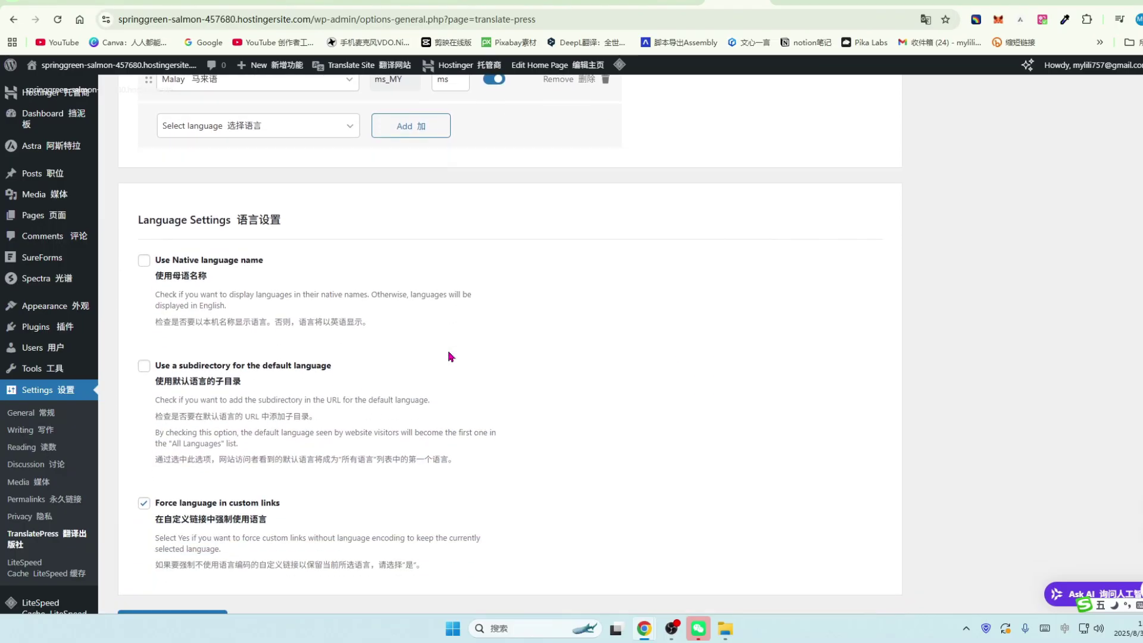
{"action": "scroll", "coordinate": [372, 364], "scroll_direction": "up", "scroll_amount": 1}
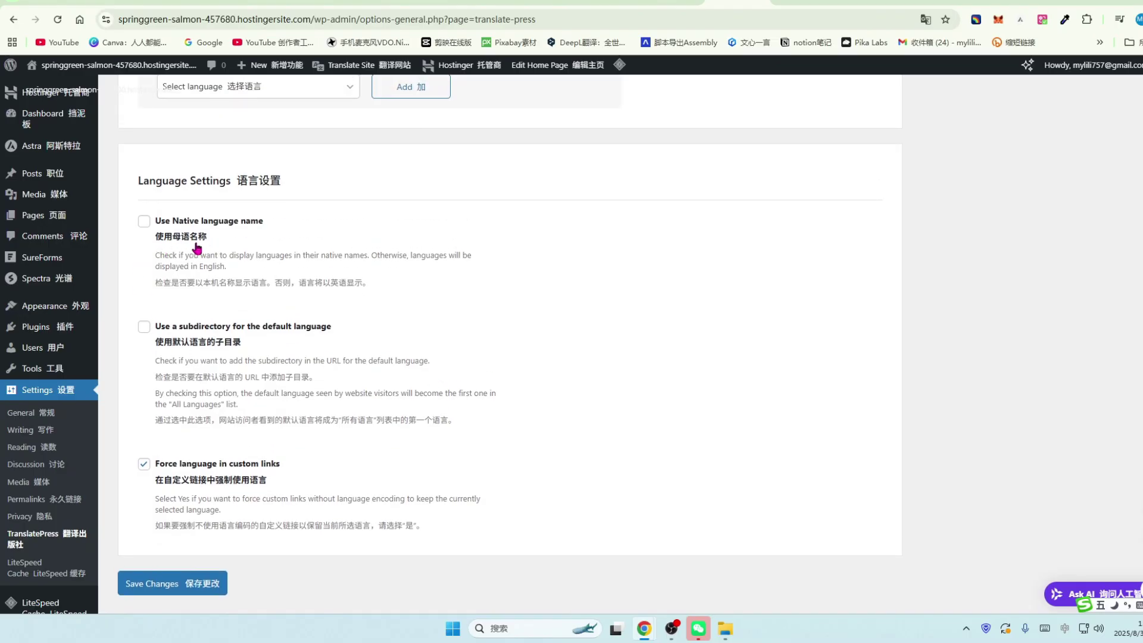
{"action": "left_click", "coordinate": [144, 222]}
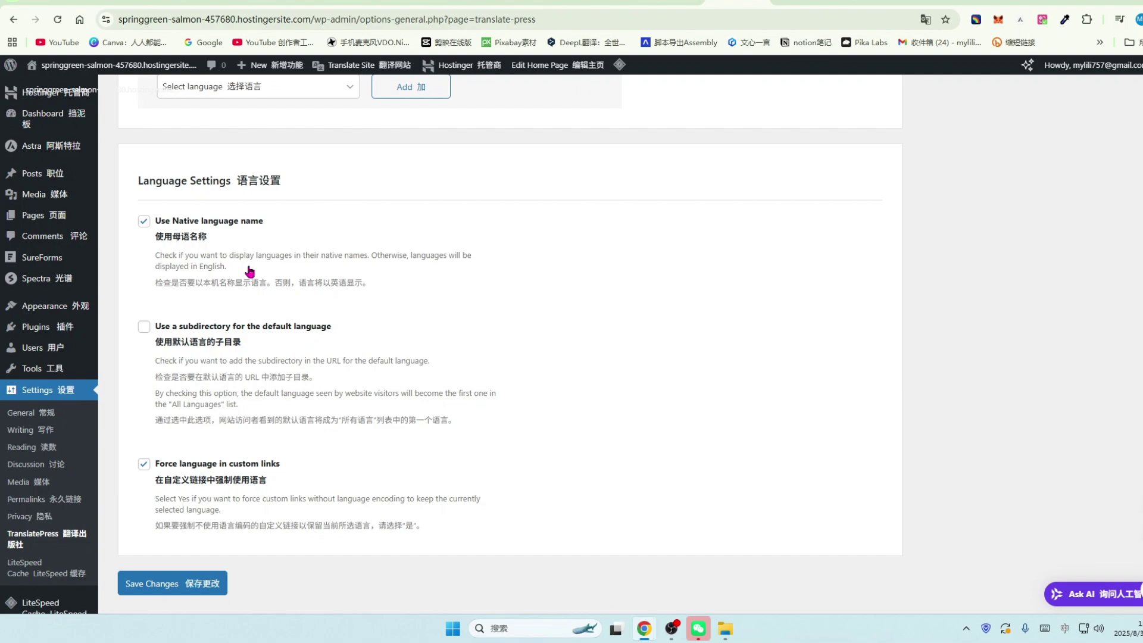
{"action": "left_click", "coordinate": [144, 224]}
{"action": "scroll", "coordinate": [184, 329], "scroll_direction": "down", "scroll_amount": 1}
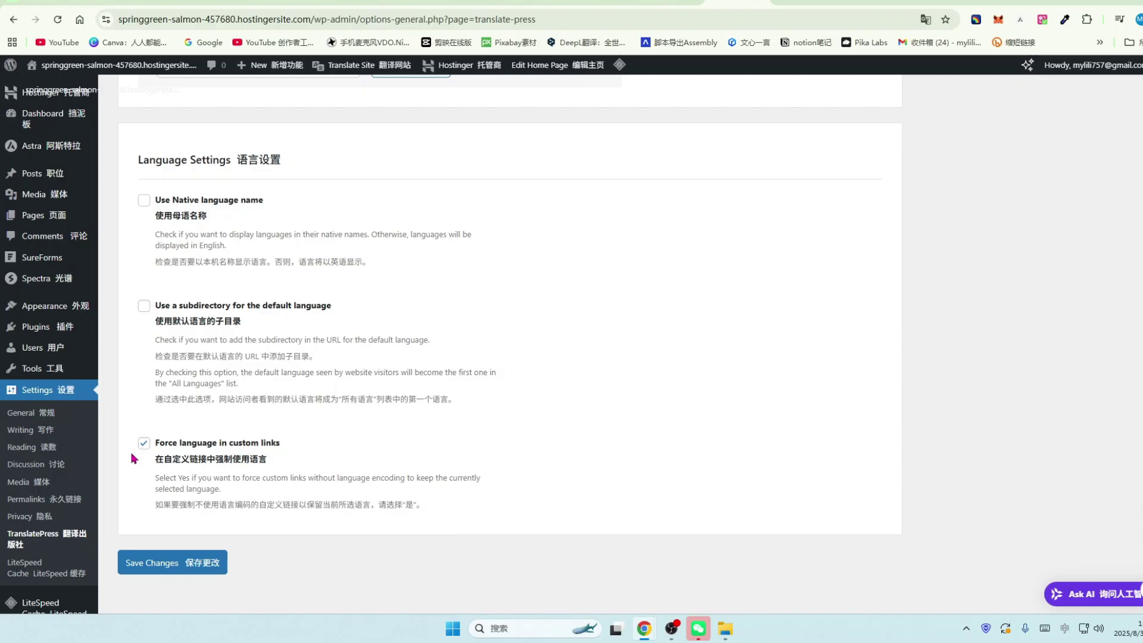
Check the settings page's web address and save the general TranslatePress settings
{"action": "left_click", "coordinate": [544, 22]}
{"action": "key", "text": "ctrl+a"}
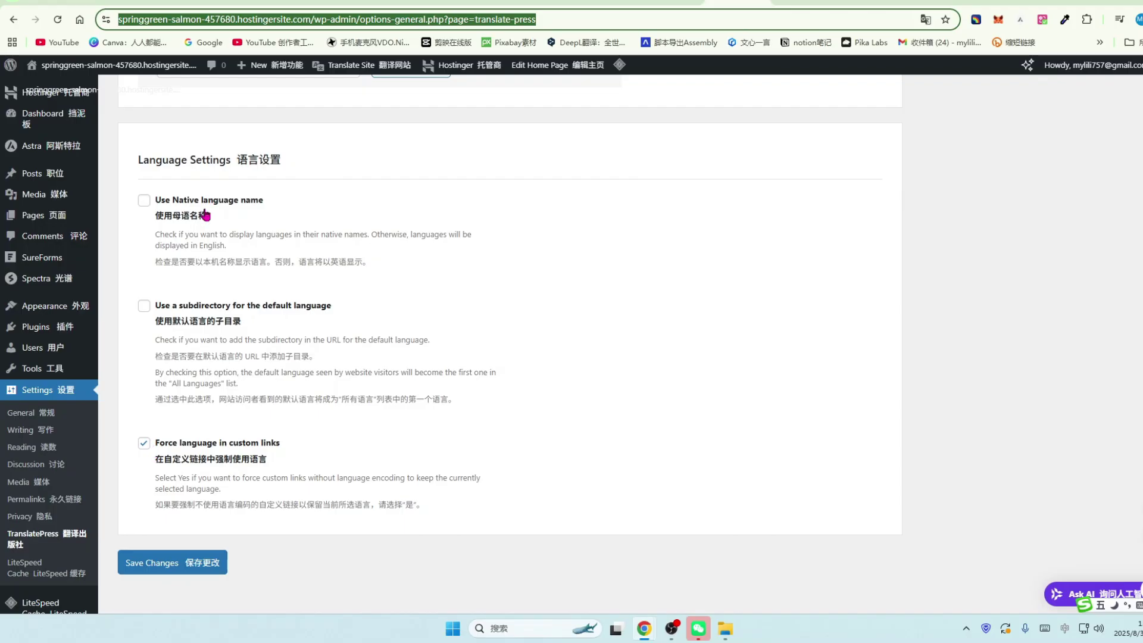
{"action": "left_click", "coordinate": [185, 564]}
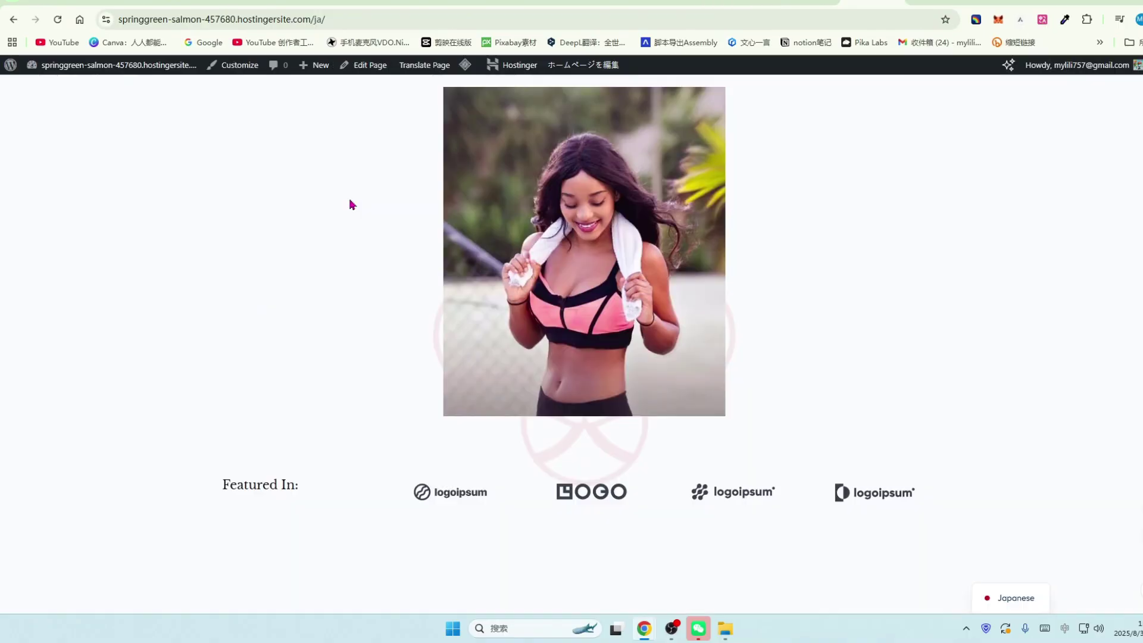
Check the language subdirectory in the live site's address, switching the page from Japanese to Chinese and back
{"action": "scroll", "coordinate": [350, 210], "scroll_direction": "up", "scroll_amount": 1}
{"action": "left_click", "coordinate": [349, 19]}
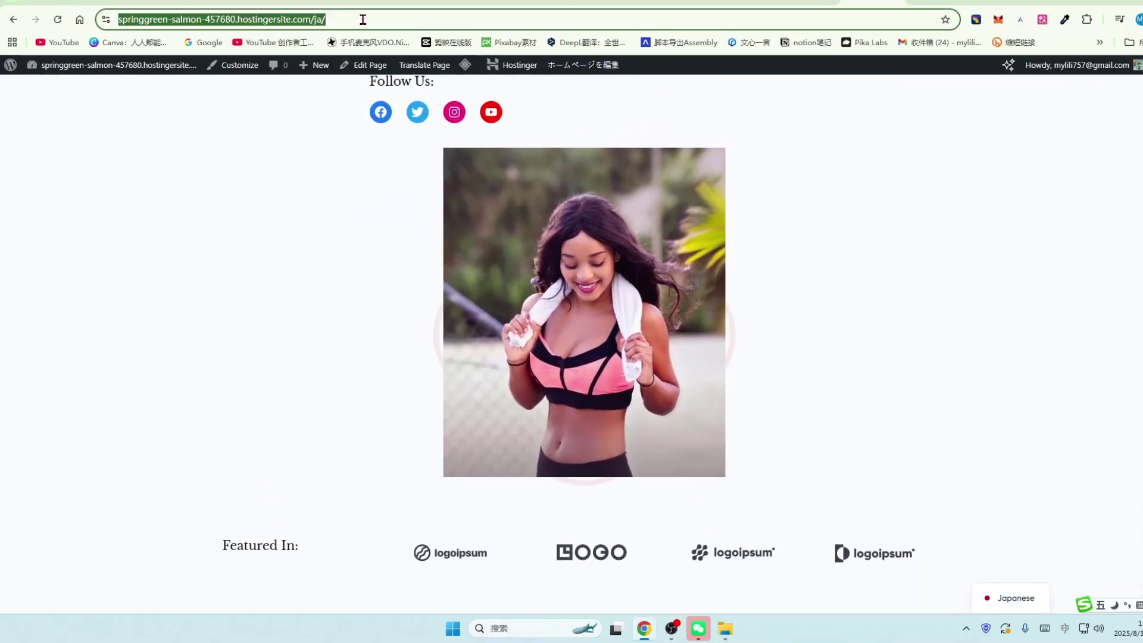
{"action": "left_click", "coordinate": [371, 17]}
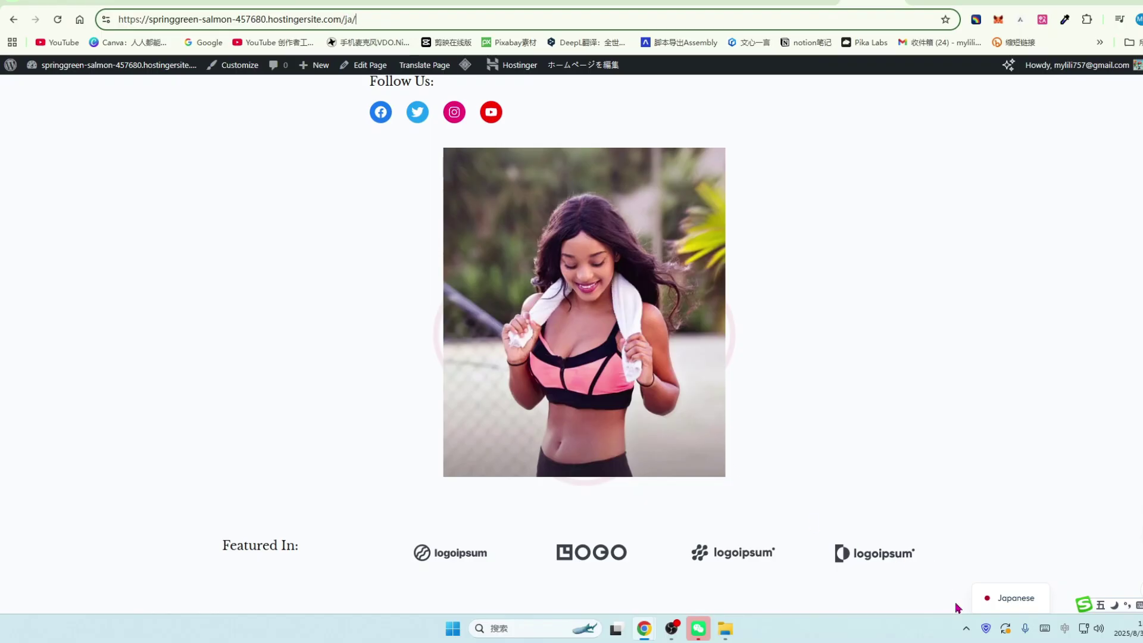
{"action": "mouse_move", "coordinate": [1010, 597]}
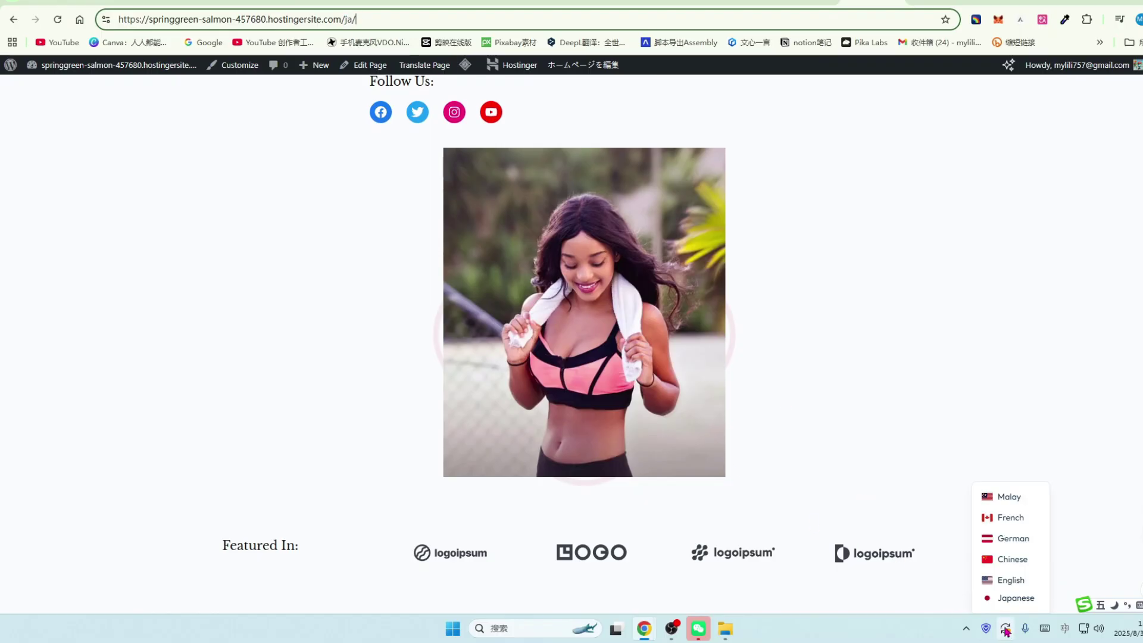
{"action": "left_click", "coordinate": [1010, 539]}
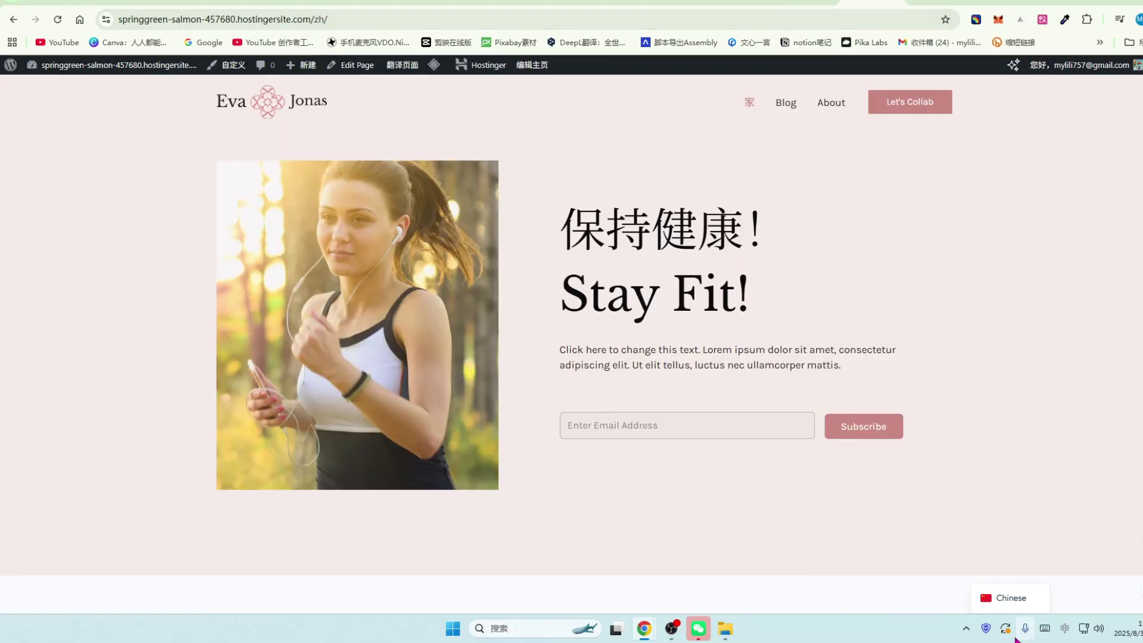
{"action": "mouse_move", "coordinate": [1004, 603]}
{"action": "left_click", "coordinate": [1012, 517]}
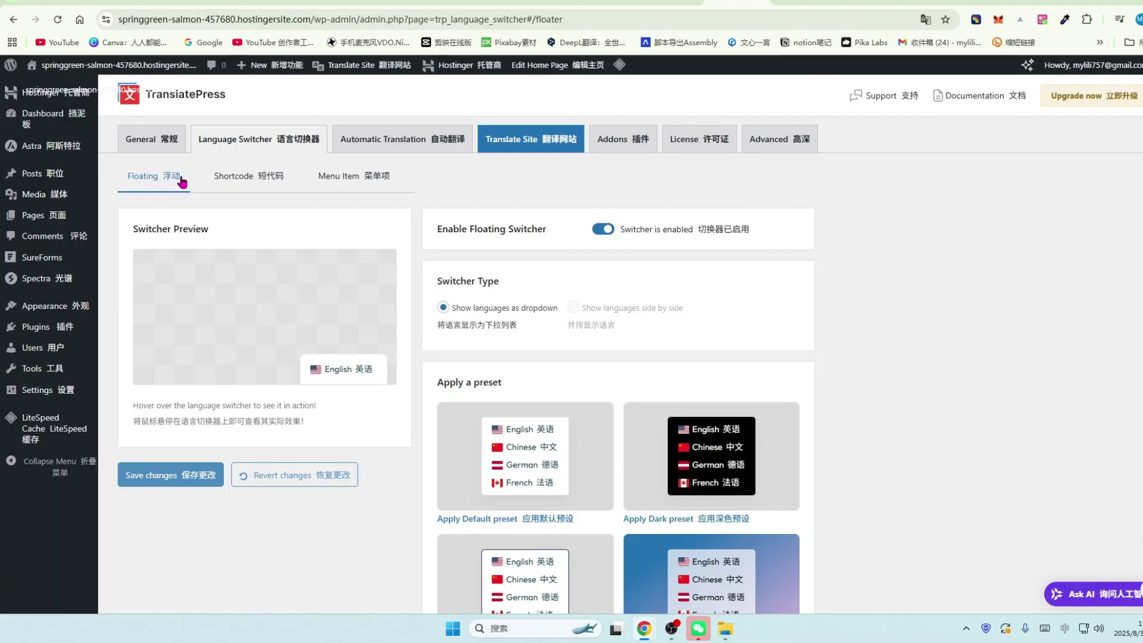
Preview the floating language switcher in its settings and compare it with the switcher on the live site
{"action": "scroll", "coordinate": [252, 255], "scroll_direction": "down", "scroll_amount": 1}
{"action": "mouse_move", "coordinate": [336, 294]}
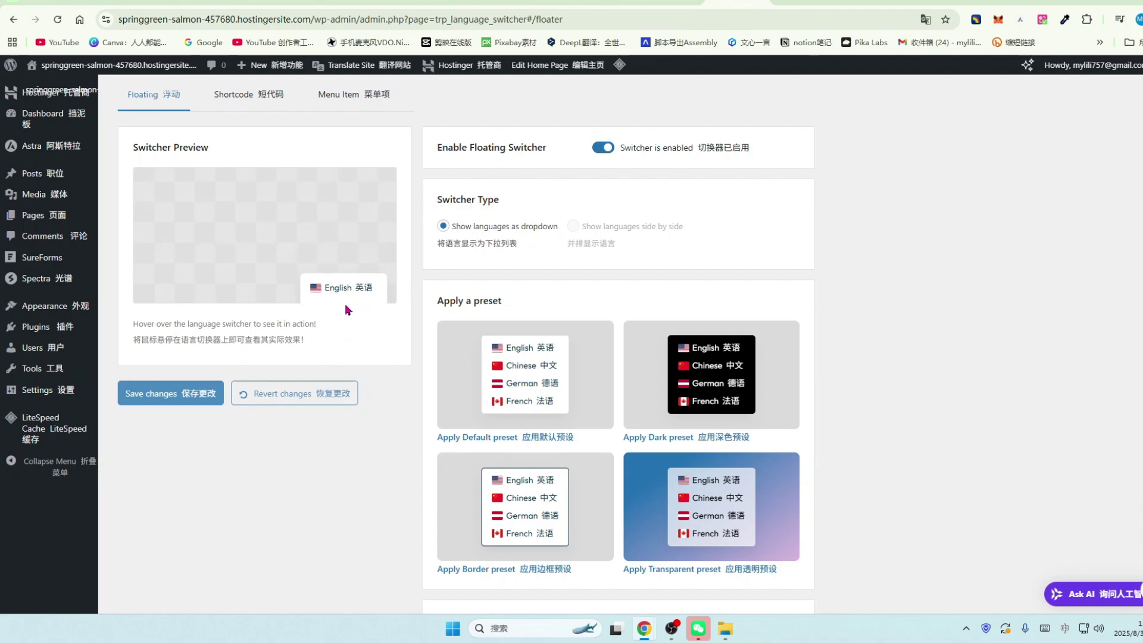
{"action": "left_click", "coordinate": [878, 2]}
{"action": "mouse_move", "coordinate": [1013, 605]}
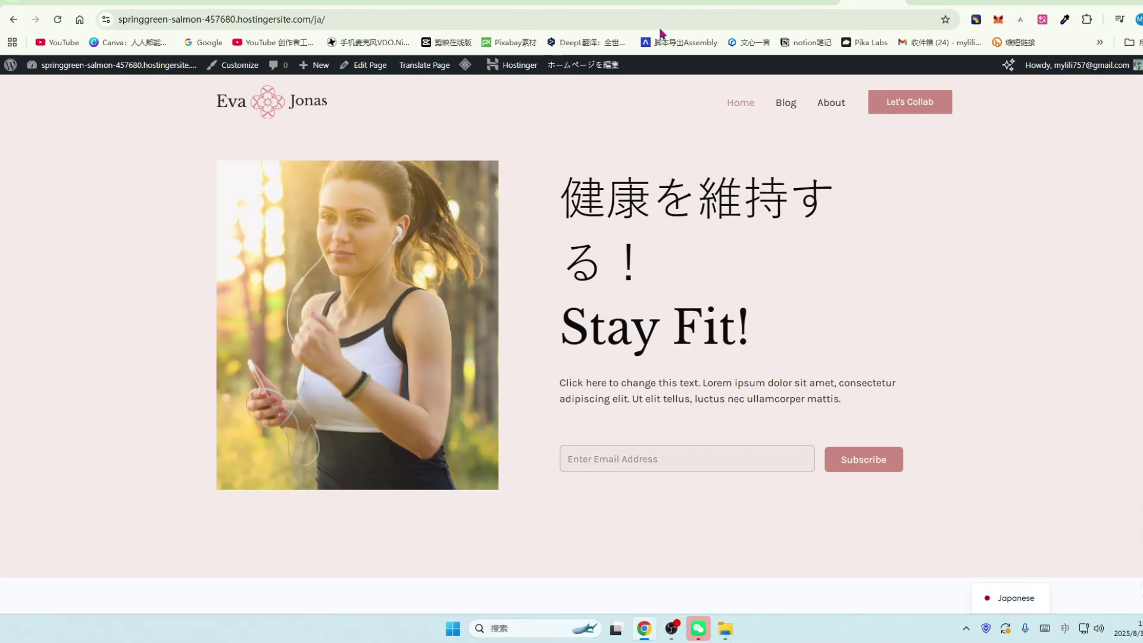
{"action": "left_click", "coordinate": [668, 2]}
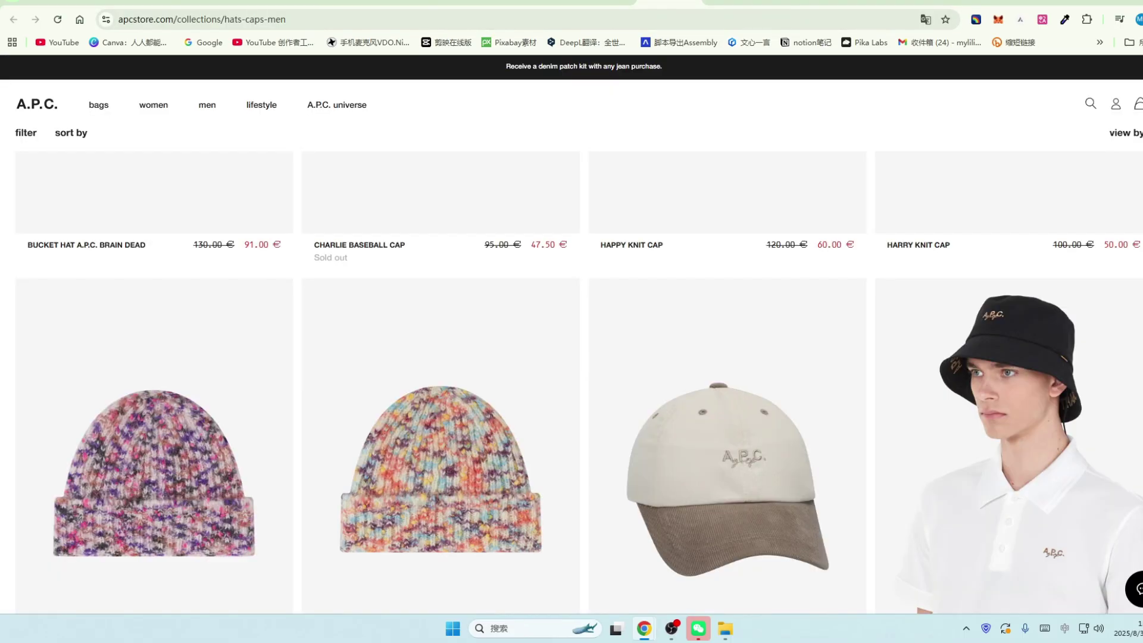
{"action": "left_click", "coordinate": [717, 4]}
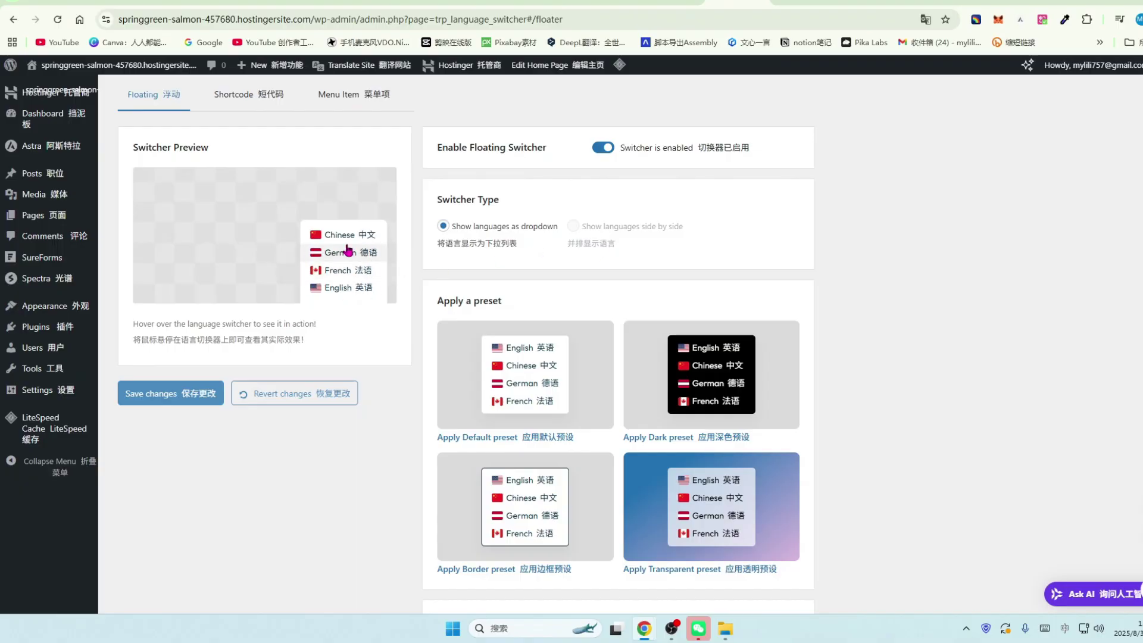
Examine the floating switcher's type, presets and Customize Design options for colors, borders, animations and flag icons
{"action": "scroll", "coordinate": [491, 319], "scroll_direction": "down", "scroll_amount": 2}
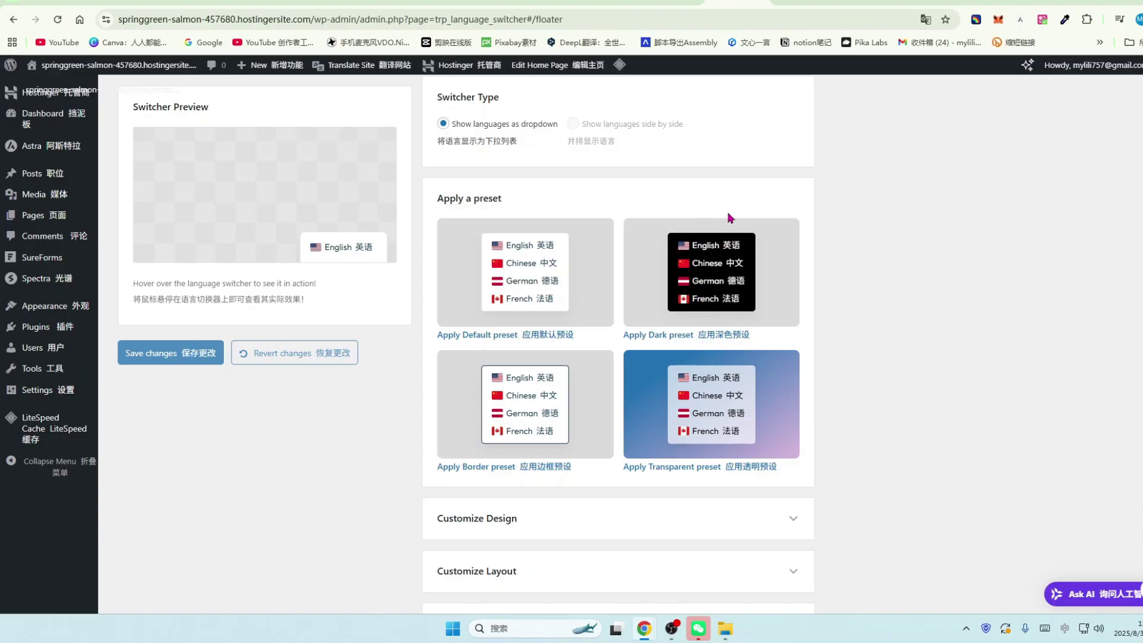
{"action": "scroll", "coordinate": [726, 307], "scroll_direction": "down", "scroll_amount": 1}
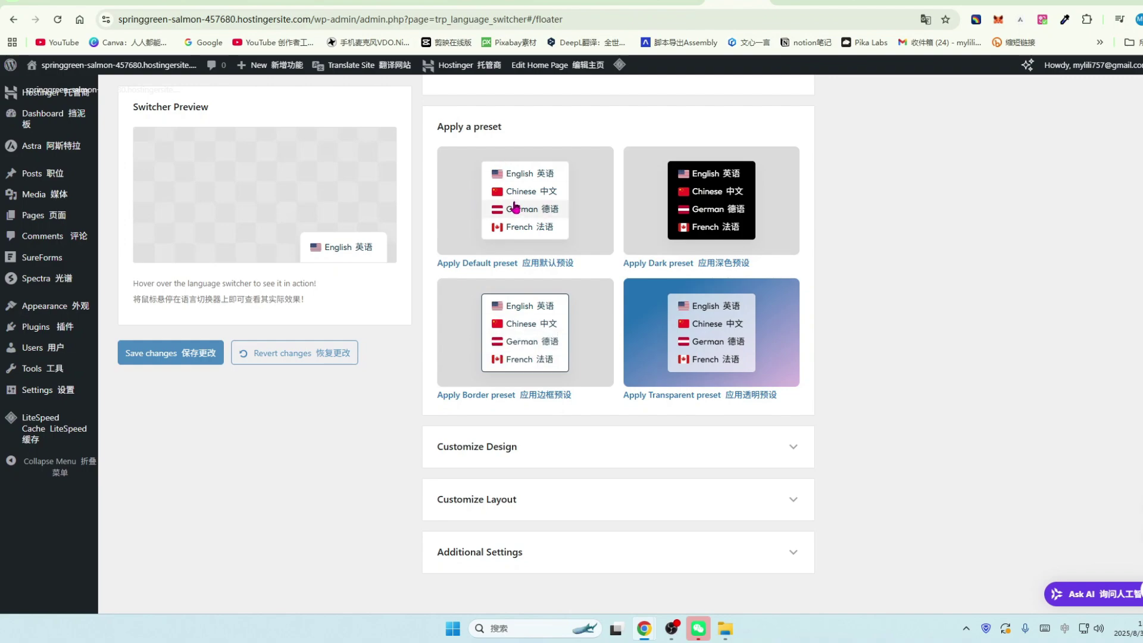
{"action": "scroll", "coordinate": [426, 209], "scroll_direction": "up", "scroll_amount": 3}
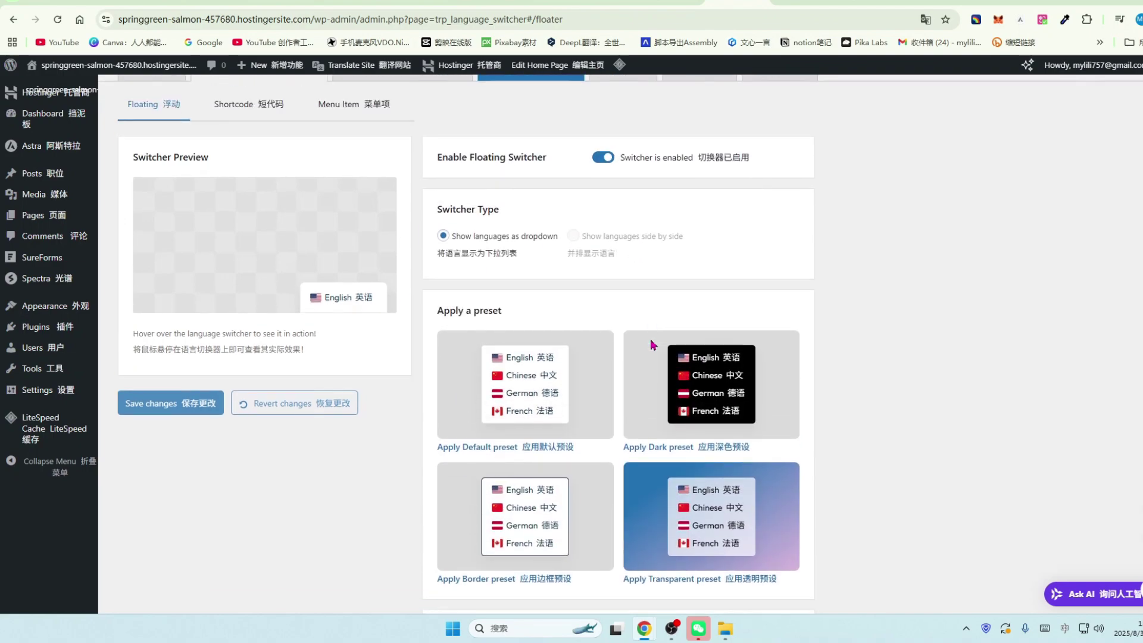
{"action": "scroll", "coordinate": [653, 344], "scroll_direction": "down", "scroll_amount": 5}
{"action": "scroll", "coordinate": [566, 339], "scroll_direction": "down", "scroll_amount": 1}
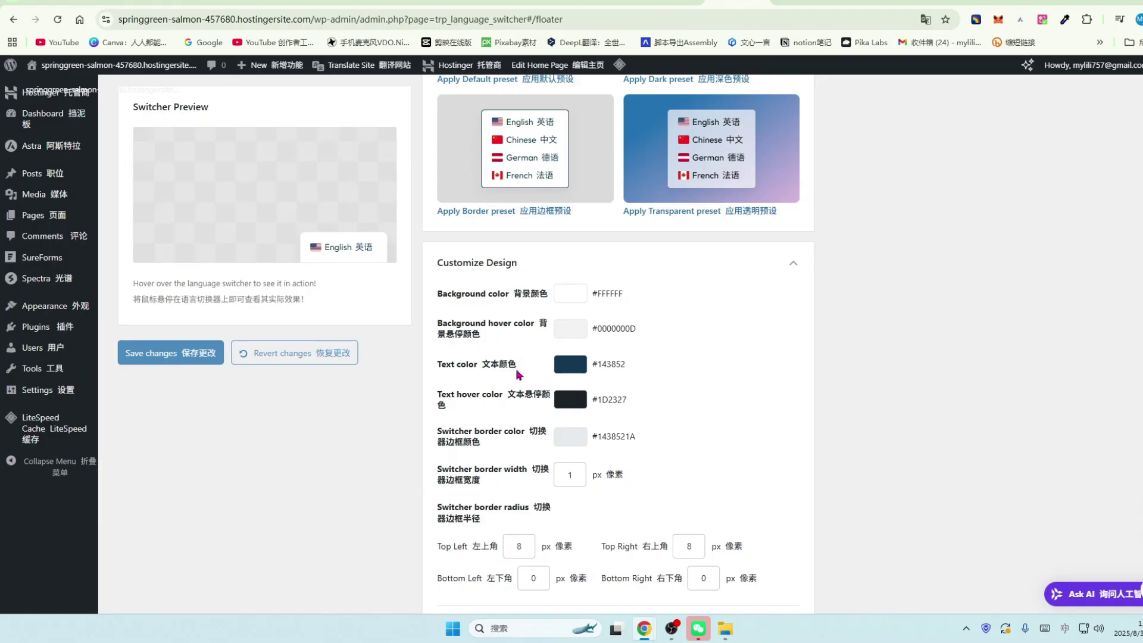
{"action": "scroll", "coordinate": [517, 374], "scroll_direction": "down", "scroll_amount": 5}
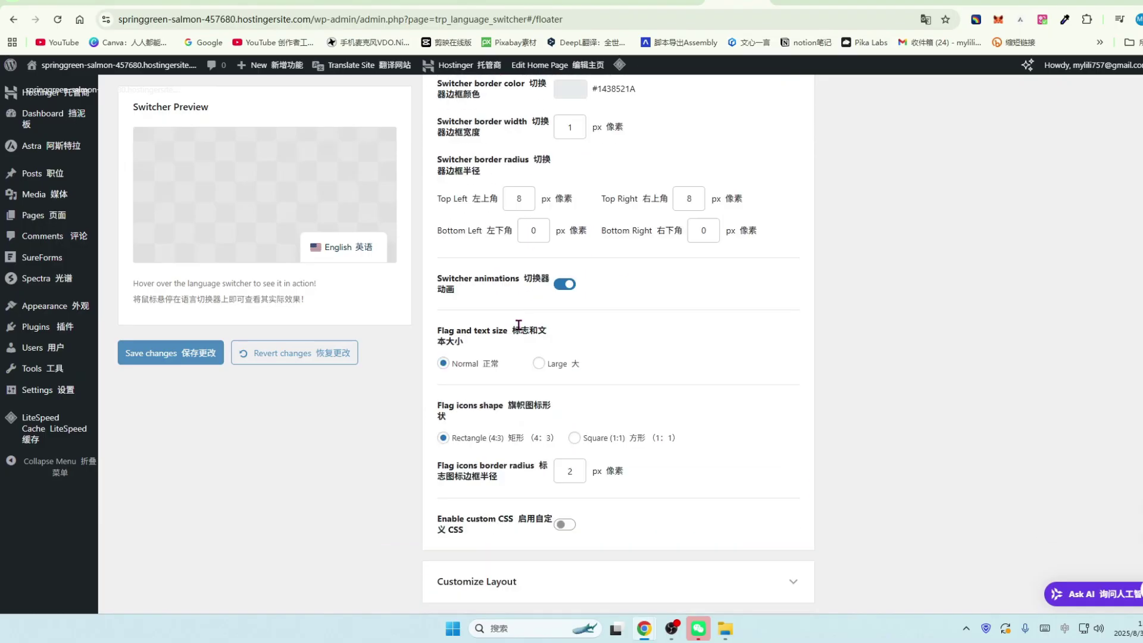
{"action": "scroll", "coordinate": [529, 315], "scroll_direction": "down", "scroll_amount": 2}
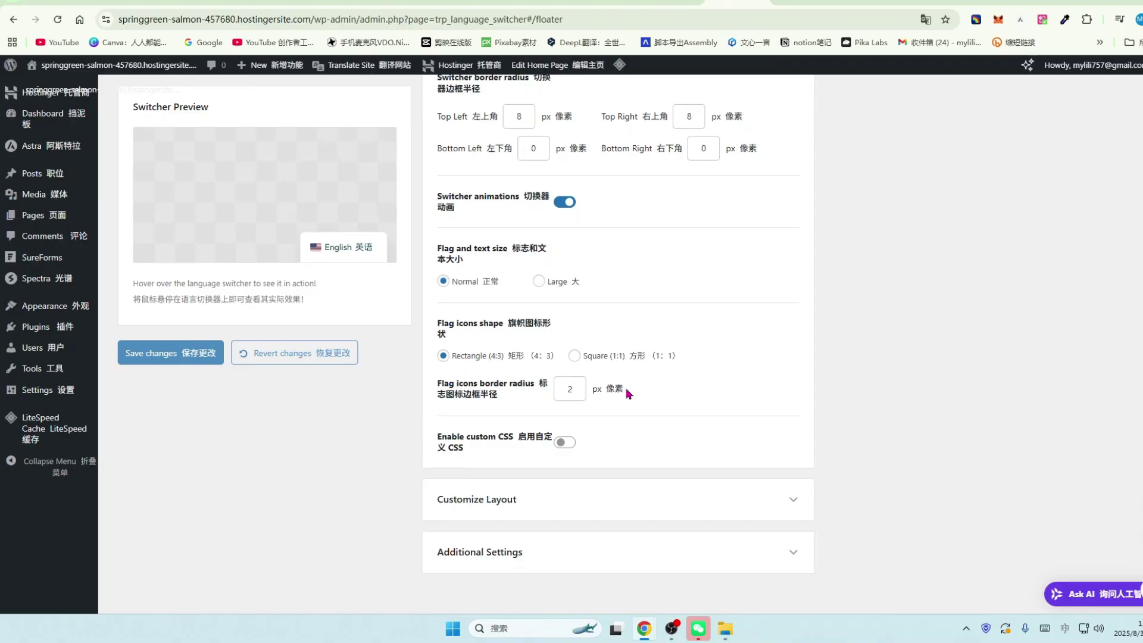
Set the floating switcher's desktop position to Top Right in the layout options and save the changes
{"action": "left_click", "coordinate": [658, 501]}
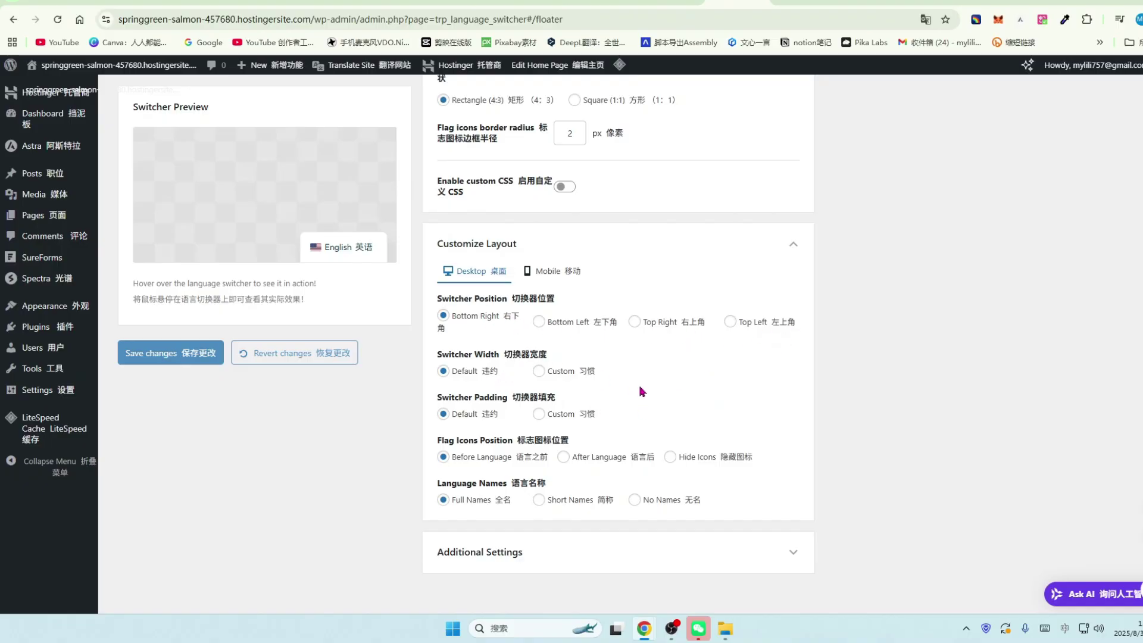
{"action": "left_click", "coordinate": [633, 324]}
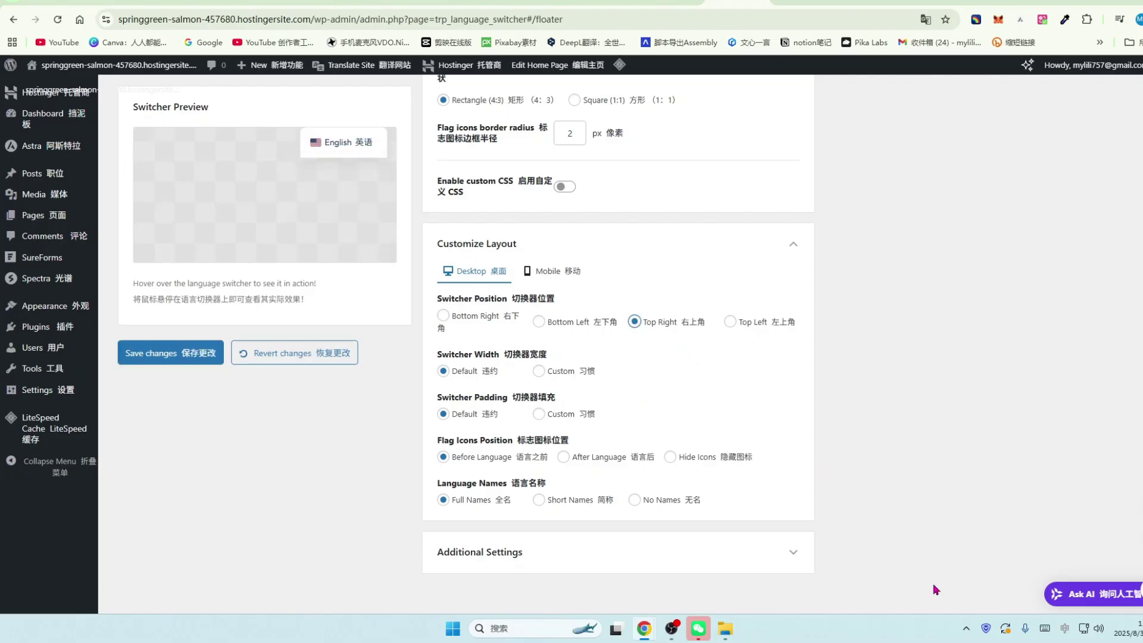
{"action": "left_click", "coordinate": [793, 552]}
{"action": "left_click", "coordinate": [191, 355]}
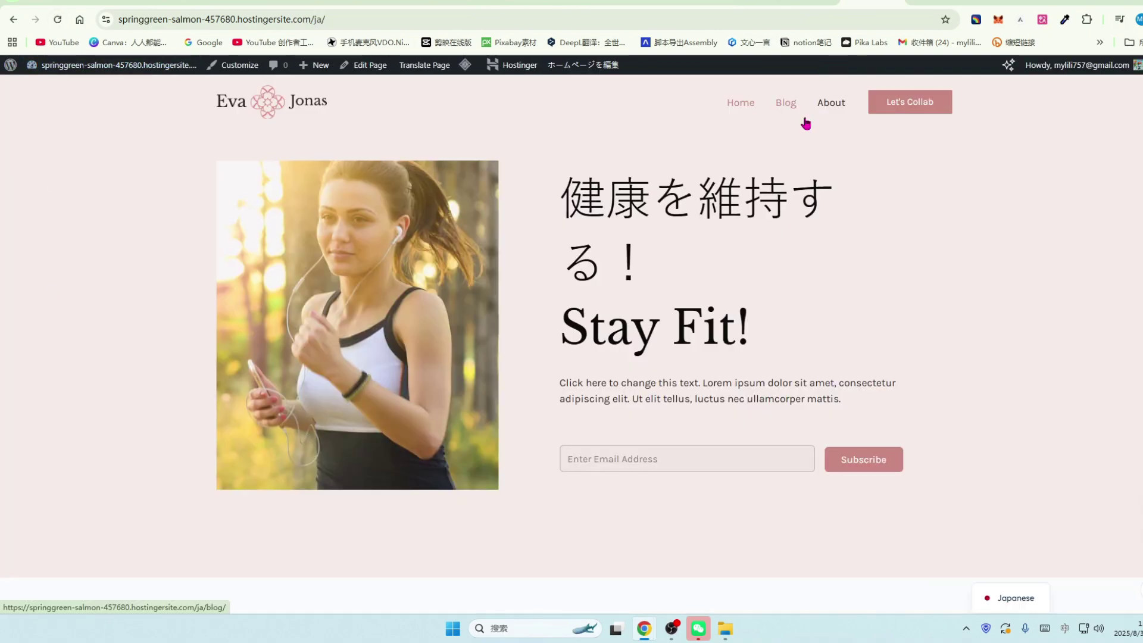
Open the site's menu editor in the WordPress admin and show the Language Switcher items available for the Primary Menu
{"action": "mouse_move", "coordinate": [1017, 604]}
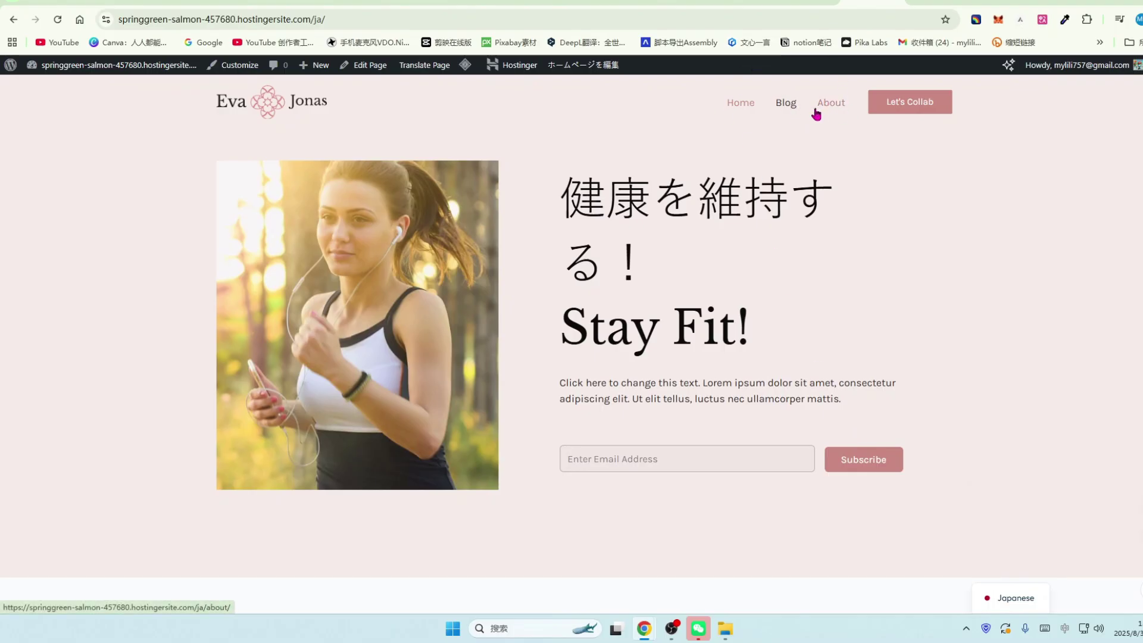
{"action": "left_click", "coordinate": [740, 3]}
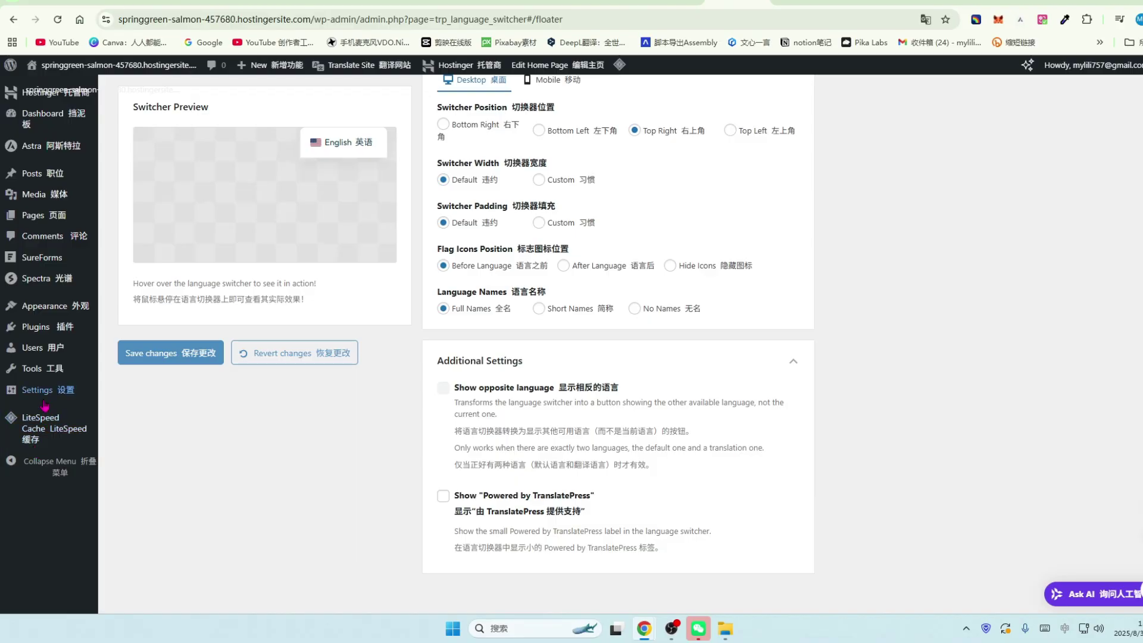
{"action": "mouse_move", "coordinate": [47, 394]}
{"action": "mouse_move", "coordinate": [54, 307]}
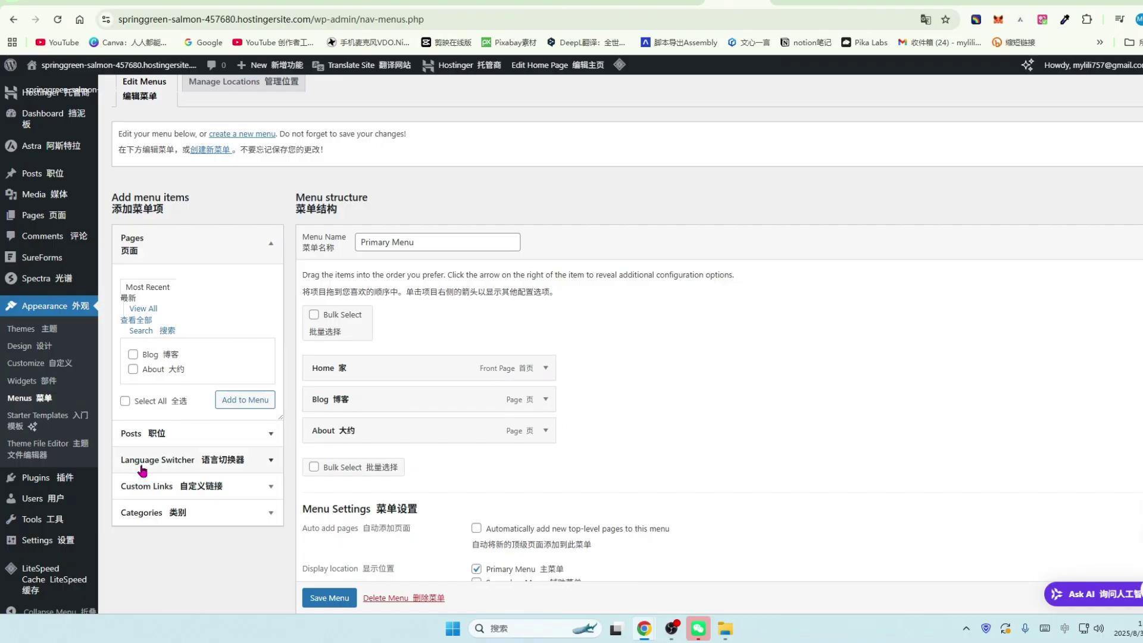
{"action": "left_click", "coordinate": [271, 461]}
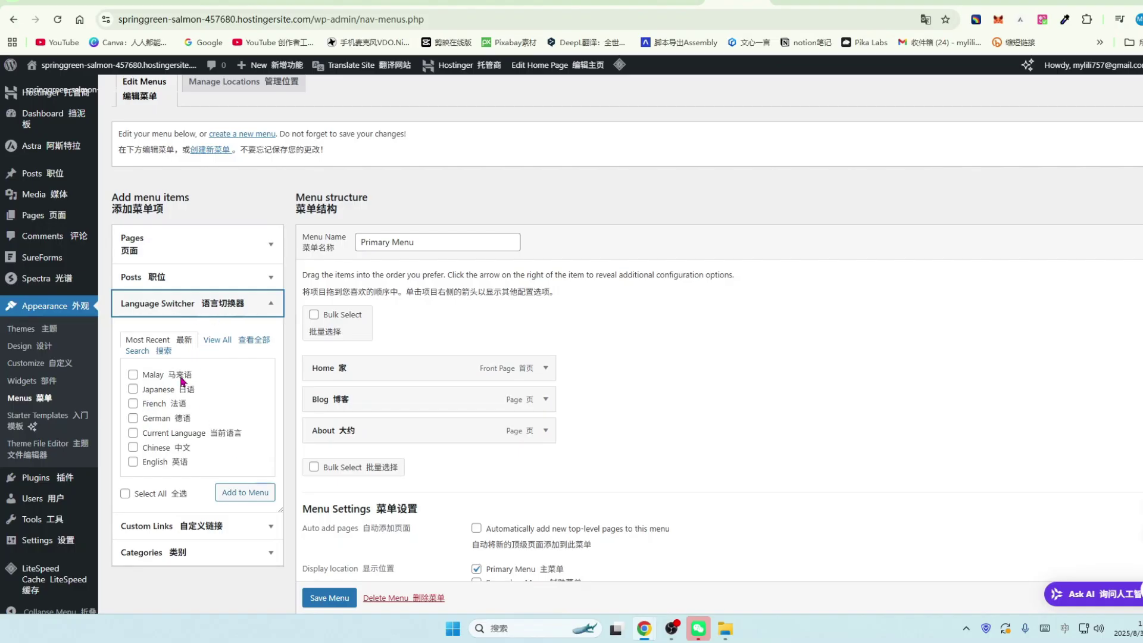
Add the Malay, Japanese, French, German, Chinese and English language switcher items to the Primary Menu
{"action": "left_click", "coordinate": [133, 375]}
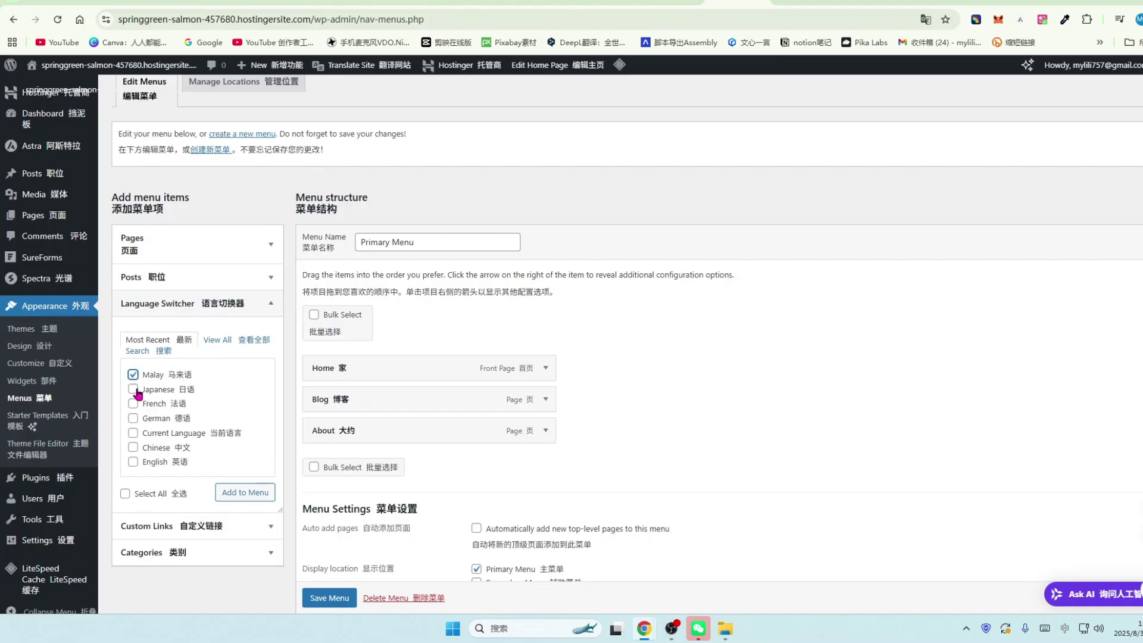
{"action": "left_click", "coordinate": [133, 389]}
{"action": "left_click", "coordinate": [133, 402]}
{"action": "left_click", "coordinate": [133, 418]}
{"action": "left_click", "coordinate": [133, 447]}
{"action": "left_click", "coordinate": [133, 461]}
{"action": "left_click", "coordinate": [238, 497]}
Save the Primary Menu and open the live site to check the language items in its header
{"action": "scroll", "coordinate": [408, 382], "scroll_direction": "down", "scroll_amount": 2}
{"action": "scroll", "coordinate": [384, 447], "scroll_direction": "down", "scroll_amount": 4}
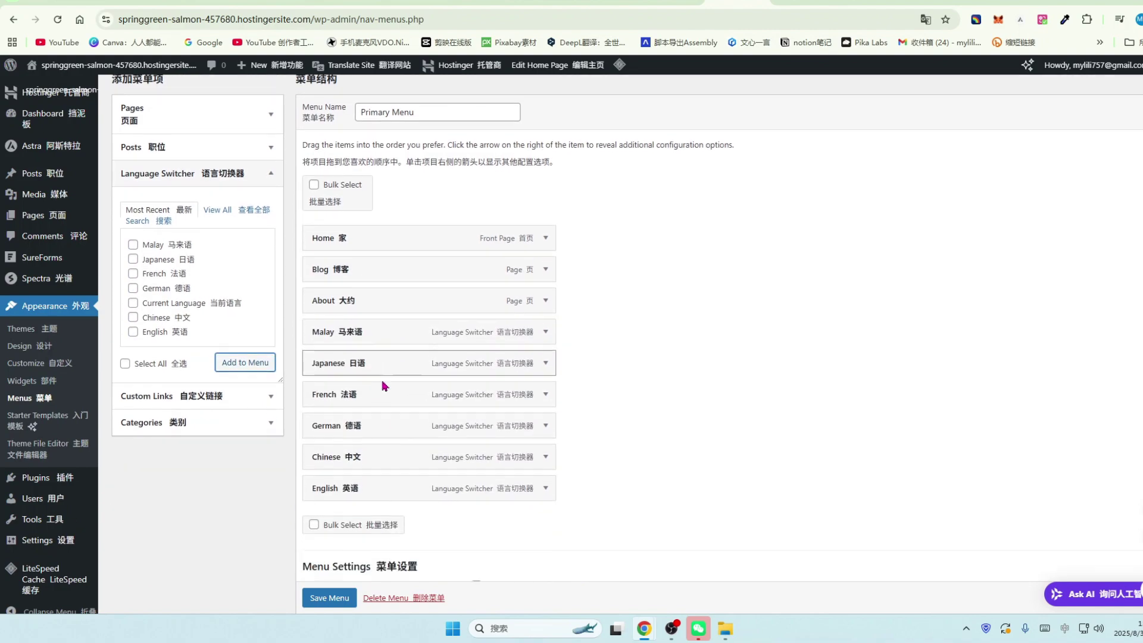
{"action": "left_click", "coordinate": [321, 546]}
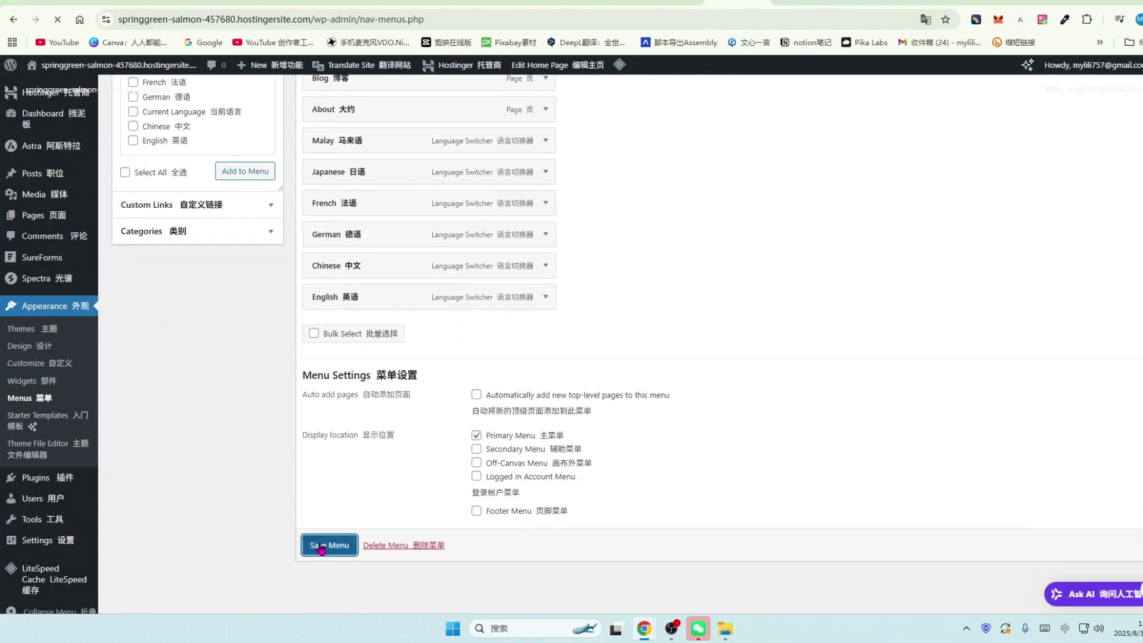
{"action": "mouse_move", "coordinate": [43, 66]}
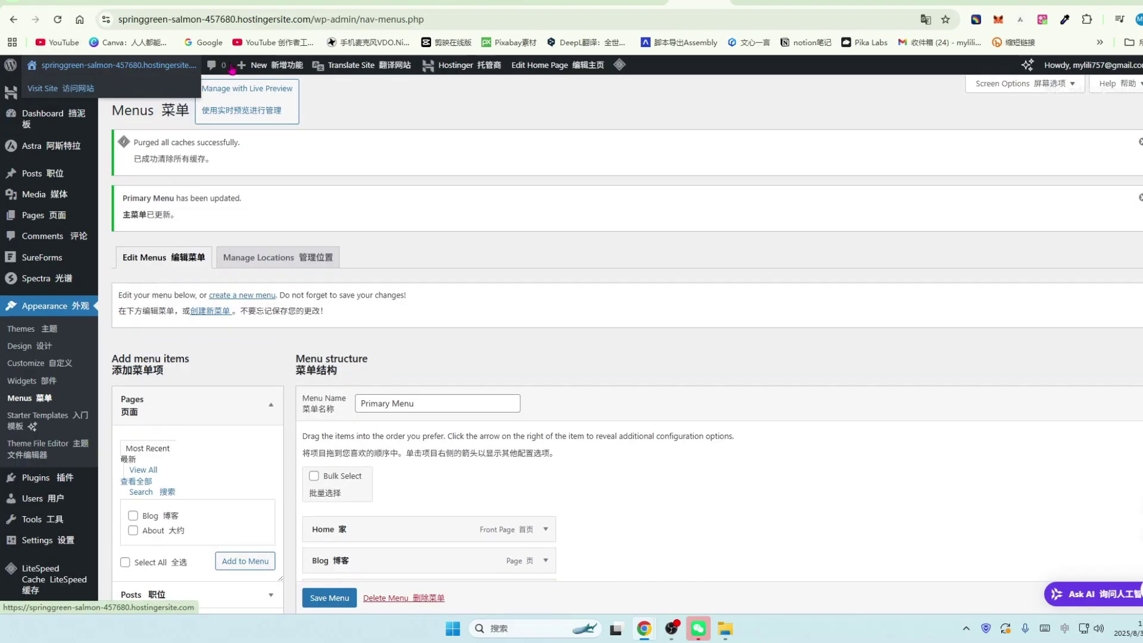
{"action": "left_click", "coordinate": [42, 89]}
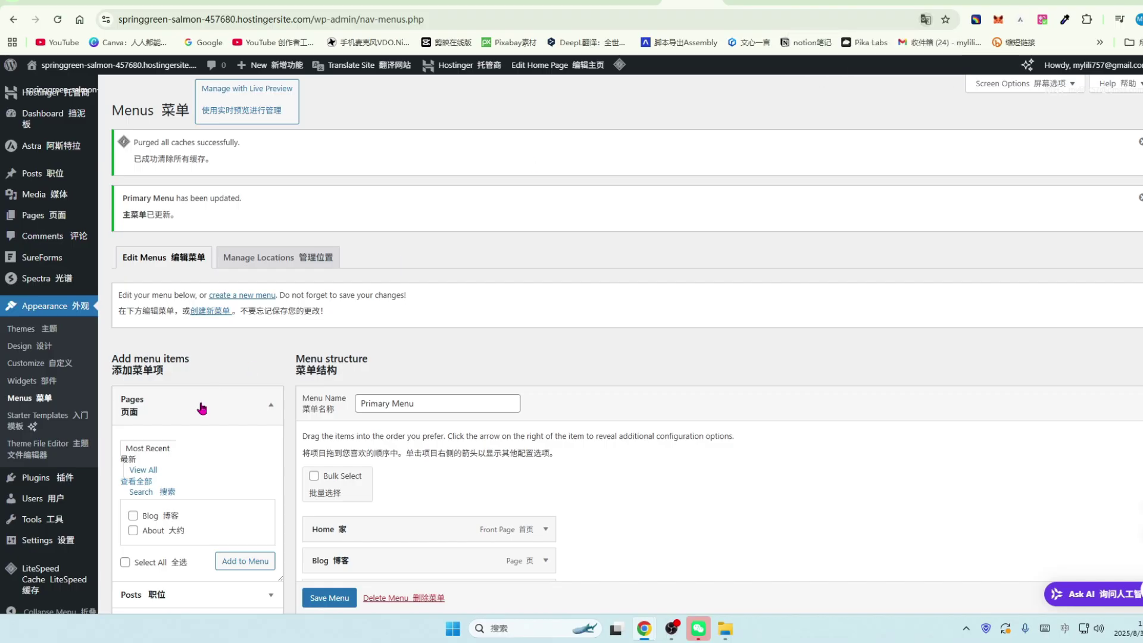
Move English directly below About and nest Malay, Japanese, French, German and Chinese under it as sub items
{"action": "scroll", "coordinate": [220, 407], "scroll_direction": "down", "scroll_amount": 2}
{"action": "scroll", "coordinate": [375, 381], "scroll_direction": "down", "scroll_amount": 4}
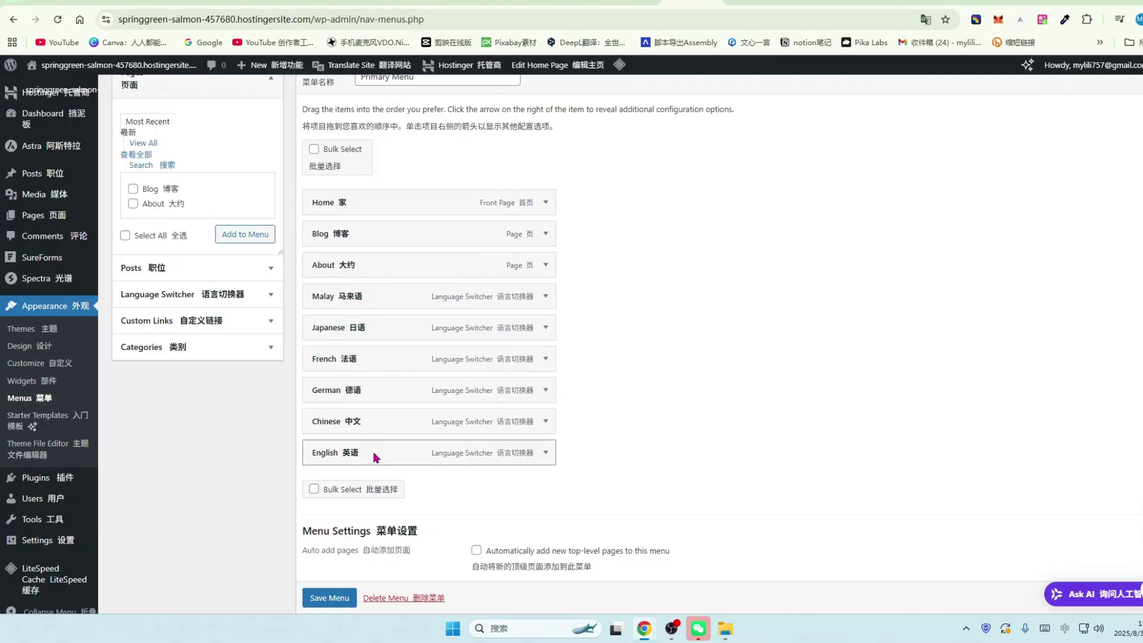
{"action": "left_click_drag", "start_coordinate": [375, 456], "coordinate": [398, 322]}
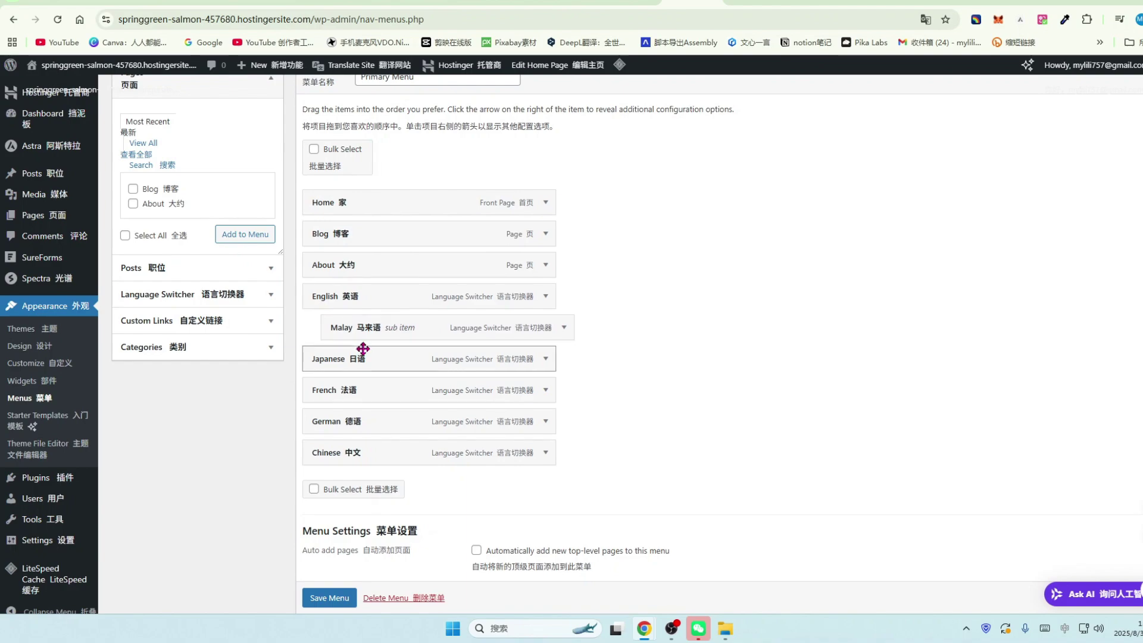
{"action": "left_click_drag", "start_coordinate": [374, 360], "coordinate": [385, 360]}
{"action": "left_click_drag", "start_coordinate": [357, 390], "coordinate": [398, 390]}
{"action": "left_click_drag", "start_coordinate": [357, 420], "coordinate": [386, 421]}
{"action": "left_click_drag", "start_coordinate": [336, 456], "coordinate": [358, 454]}
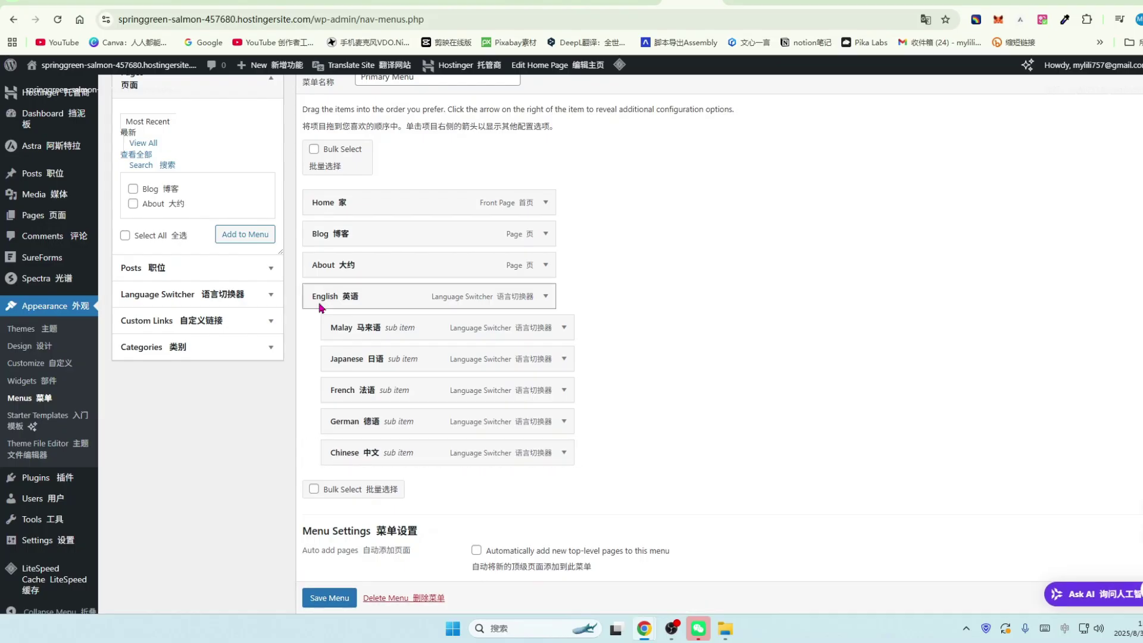
Save the nested menu structure and reload the live site to check the header menu
{"action": "scroll", "coordinate": [377, 396], "scroll_direction": "down", "scroll_amount": 3}
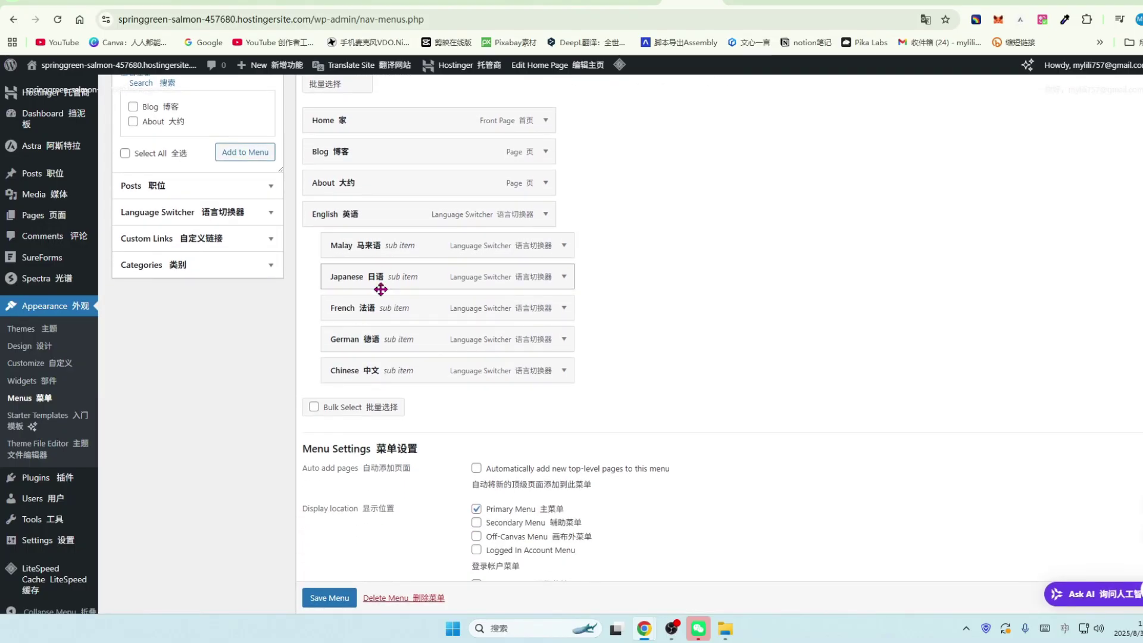
{"action": "left_click", "coordinate": [327, 547]}
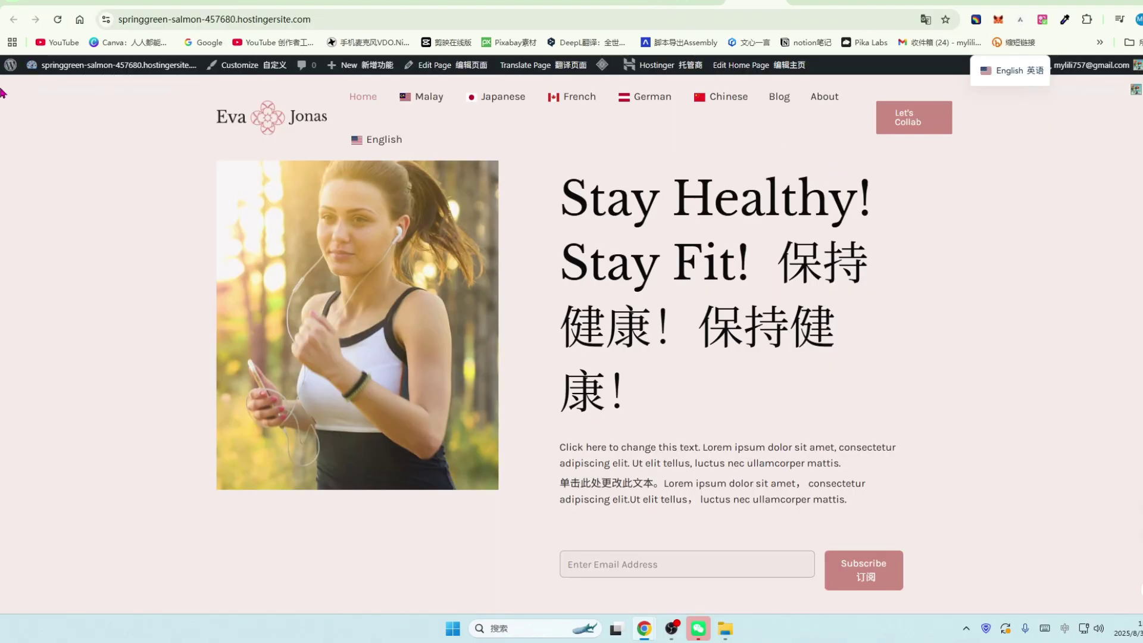
{"action": "left_click", "coordinate": [57, 19]}
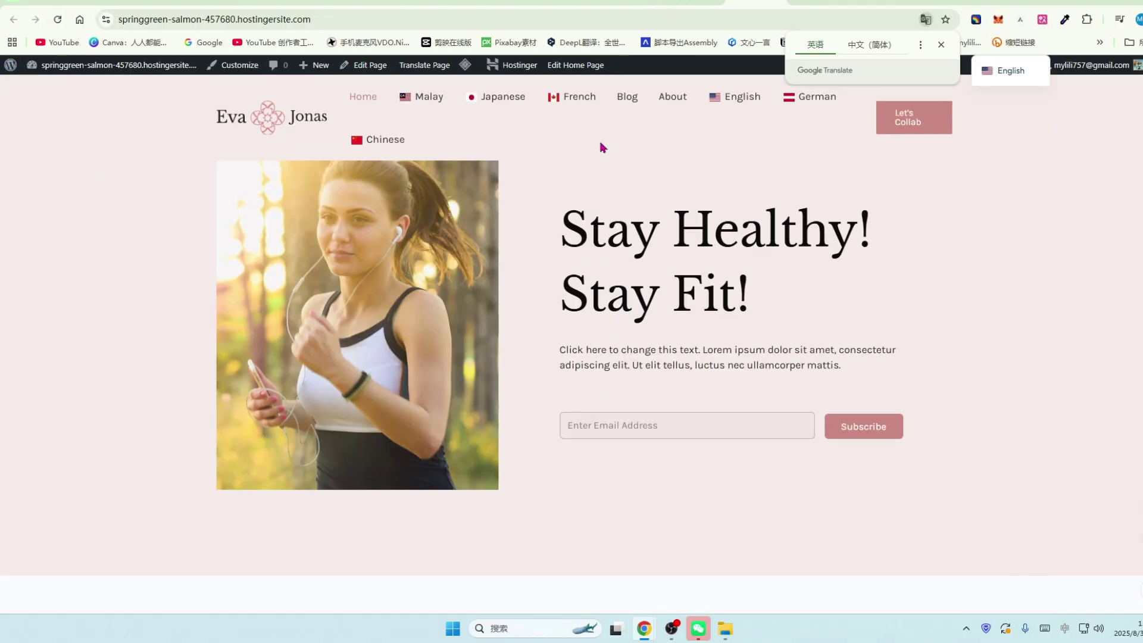
{"action": "mouse_move", "coordinate": [1017, 83]}
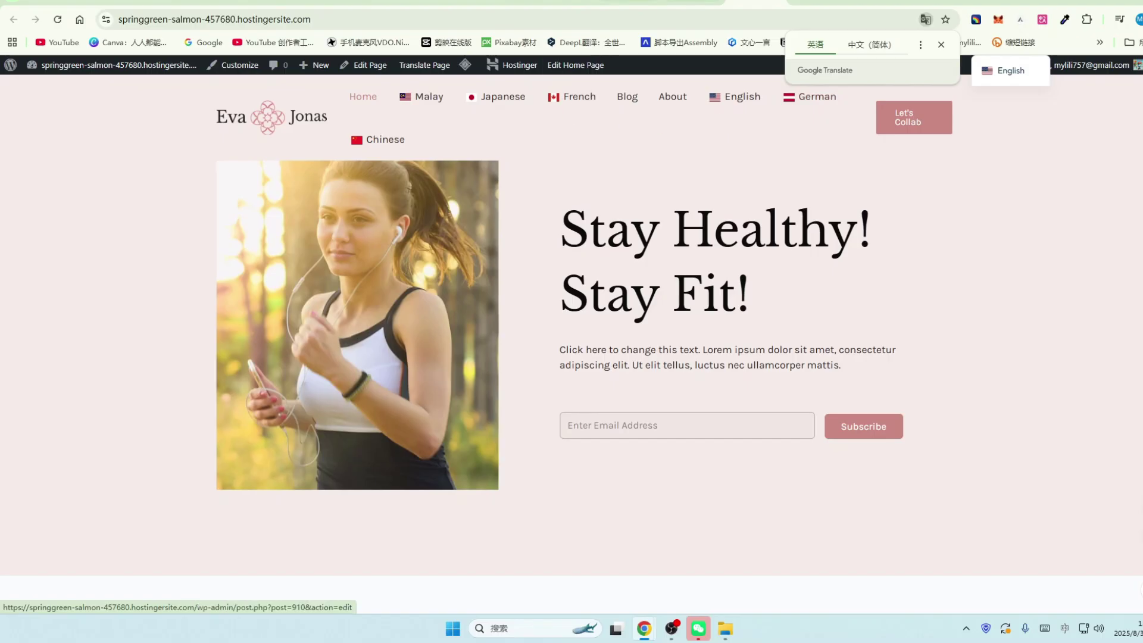
Deactivate the LiteSpeed Cache plugin in the list of installed plugins
{"action": "left_click", "coordinate": [684, 2]}
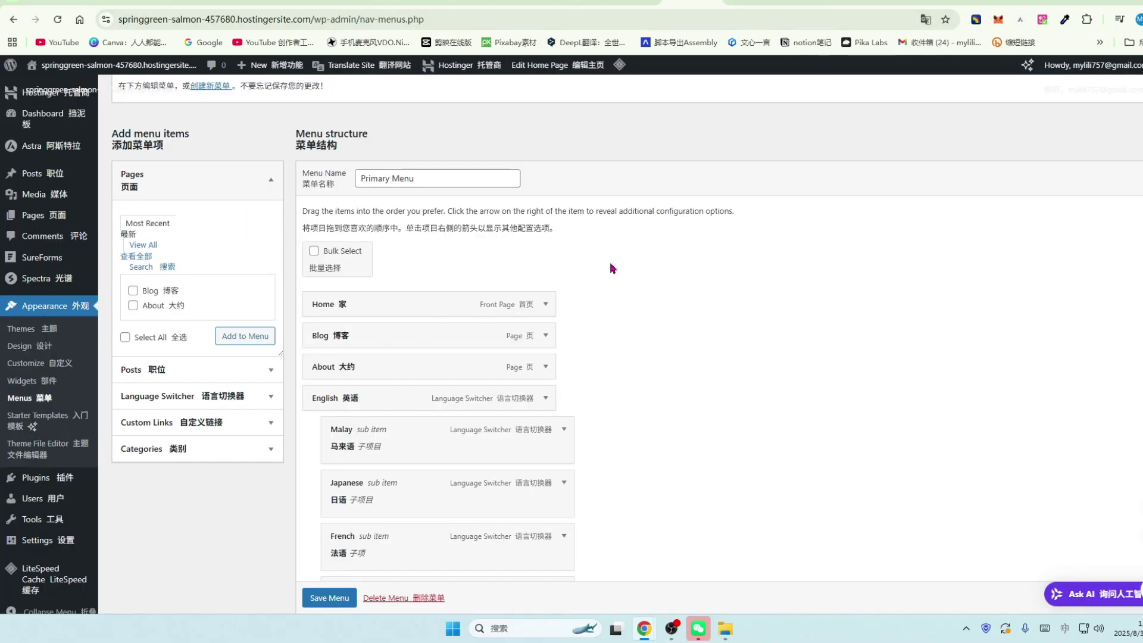
{"action": "left_click", "coordinate": [44, 478]}
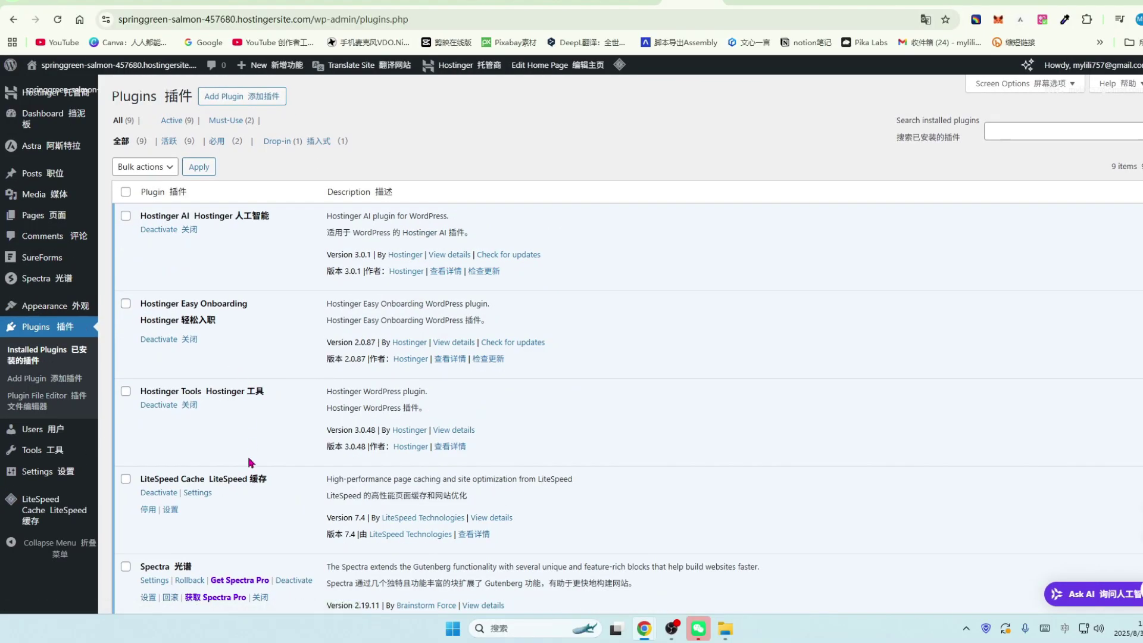
{"action": "scroll", "coordinate": [250, 462], "scroll_direction": "down", "scroll_amount": 2}
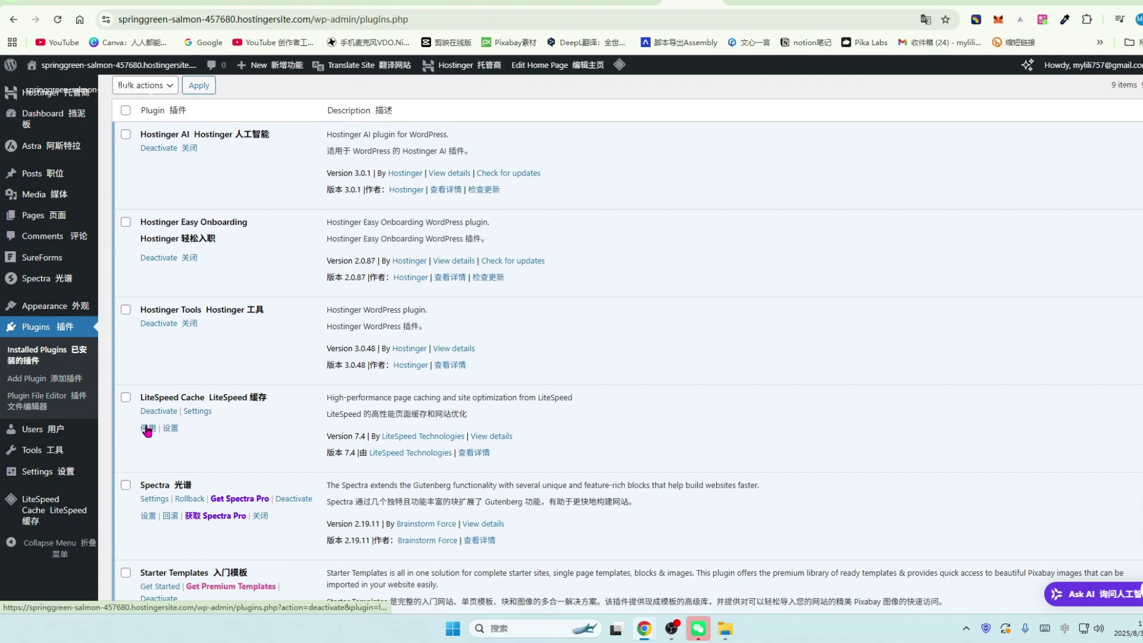
{"action": "left_click", "coordinate": [148, 429]}
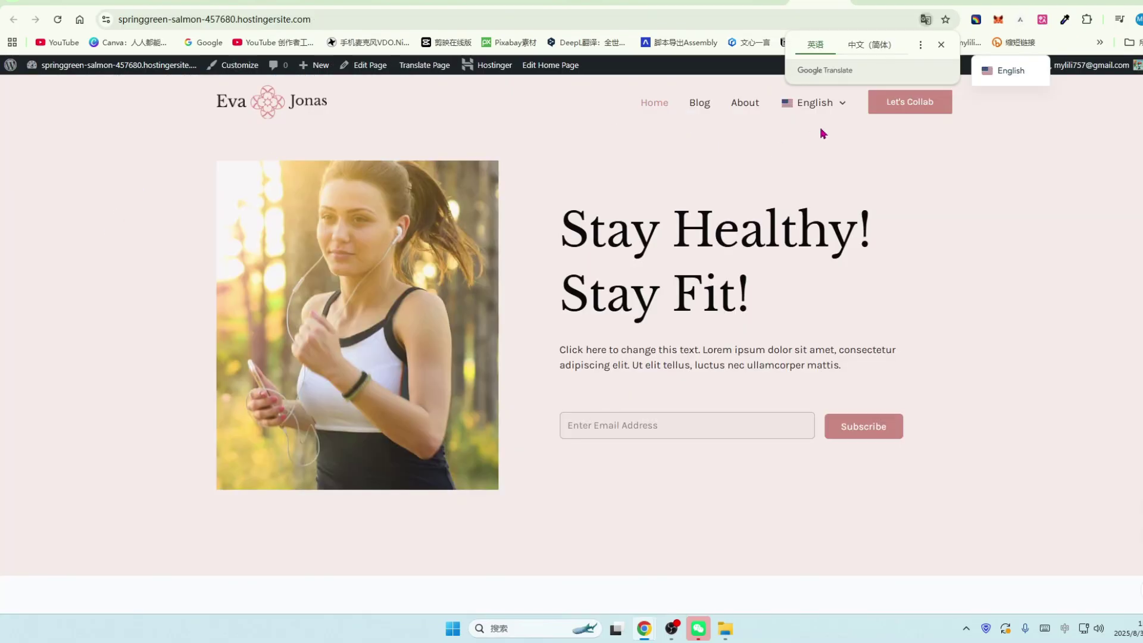
Test the header's language dropdown on the live site with Japanese, Chinese and German, and check the Chinese page's address subdirectory
{"action": "mouse_move", "coordinate": [836, 110]}
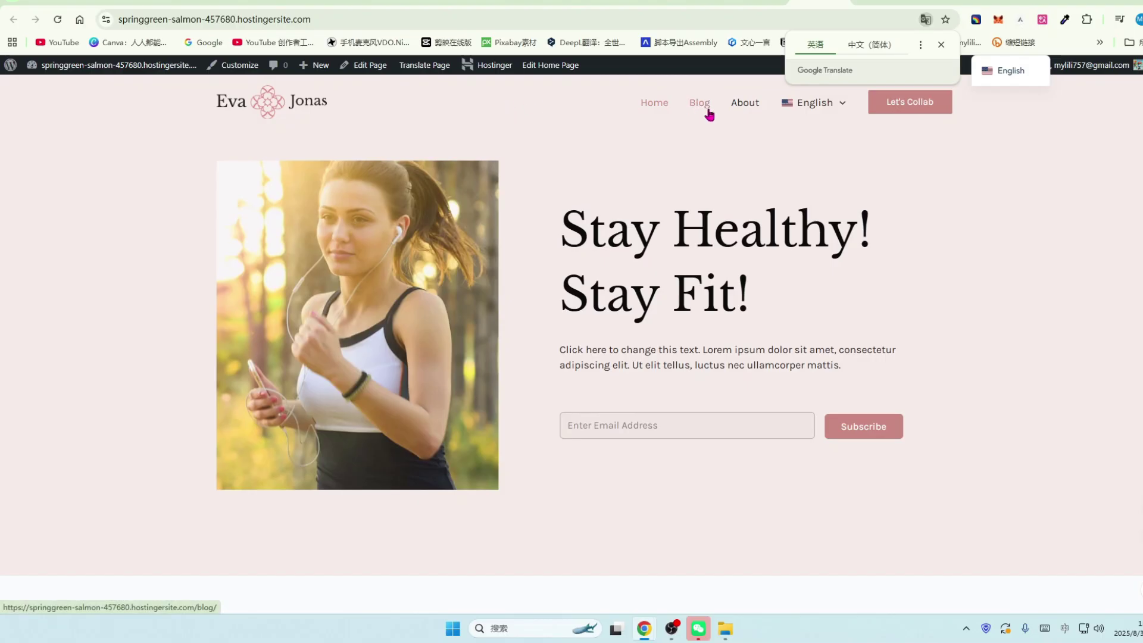
{"action": "mouse_move", "coordinate": [836, 107]}
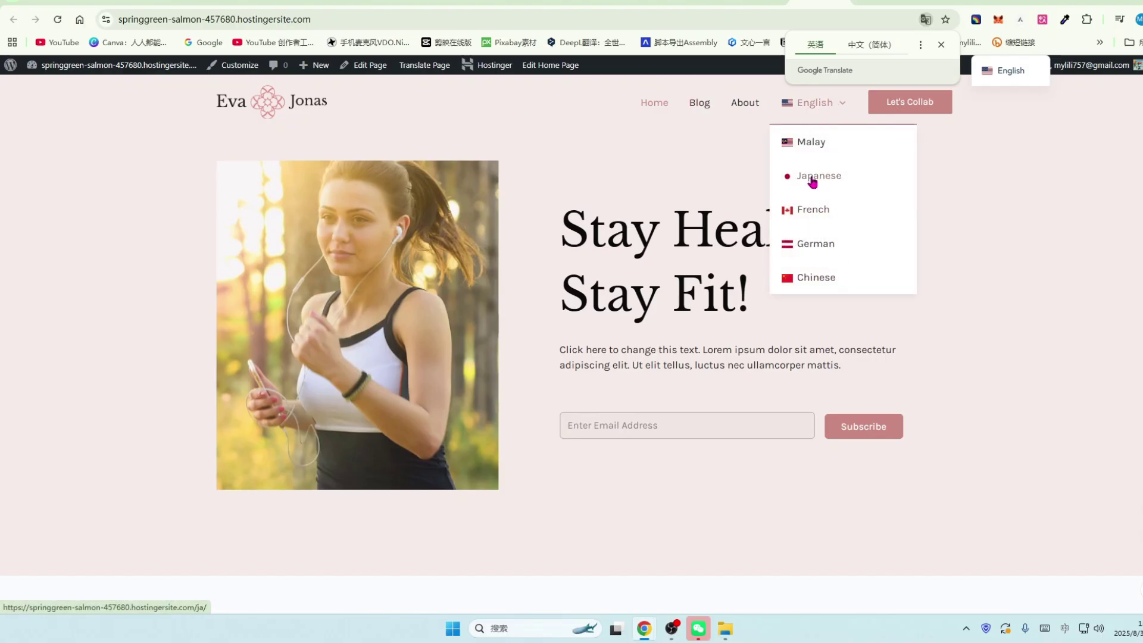
{"action": "left_click", "coordinate": [815, 178]}
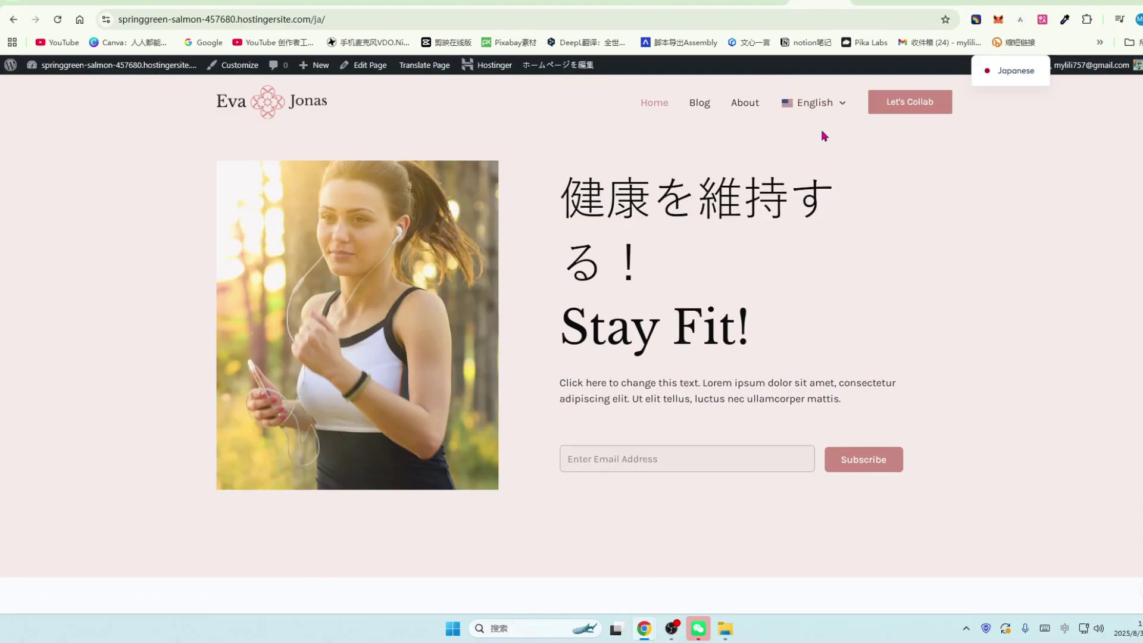
{"action": "mouse_move", "coordinate": [837, 106]}
{"action": "left_click", "coordinate": [812, 277]}
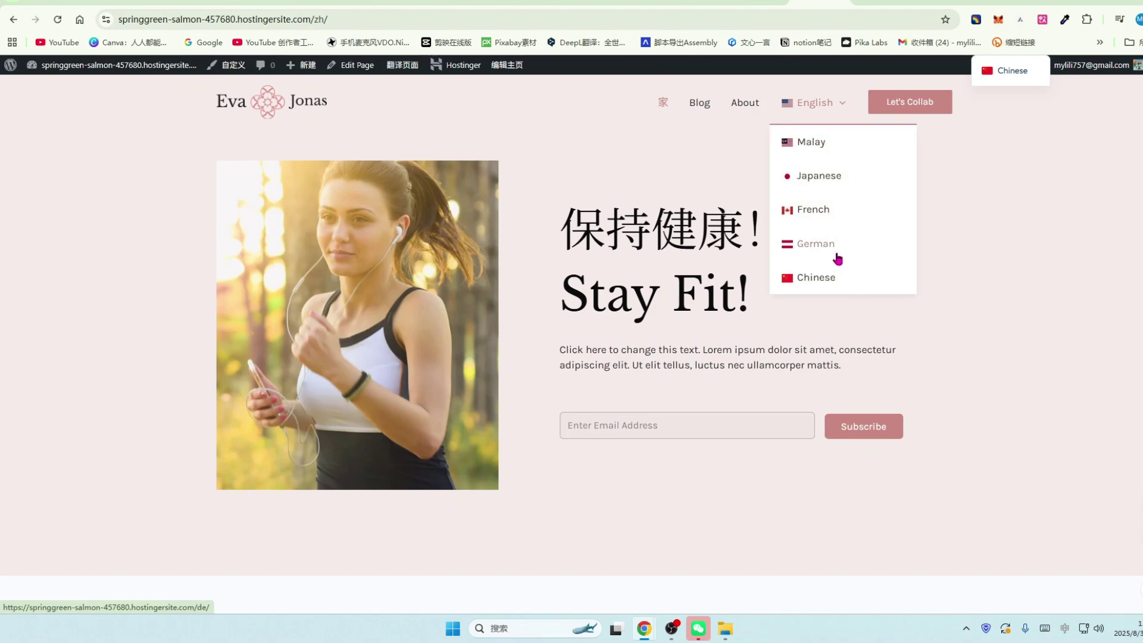
{"action": "left_click", "coordinate": [810, 250]}
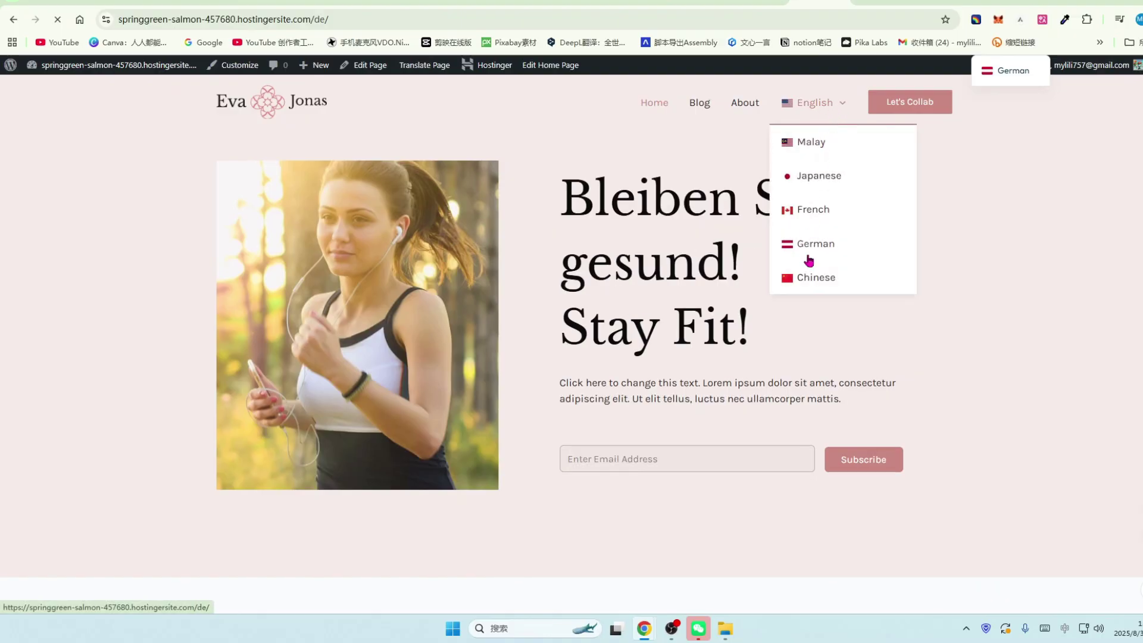
{"action": "left_click", "coordinate": [814, 279]}
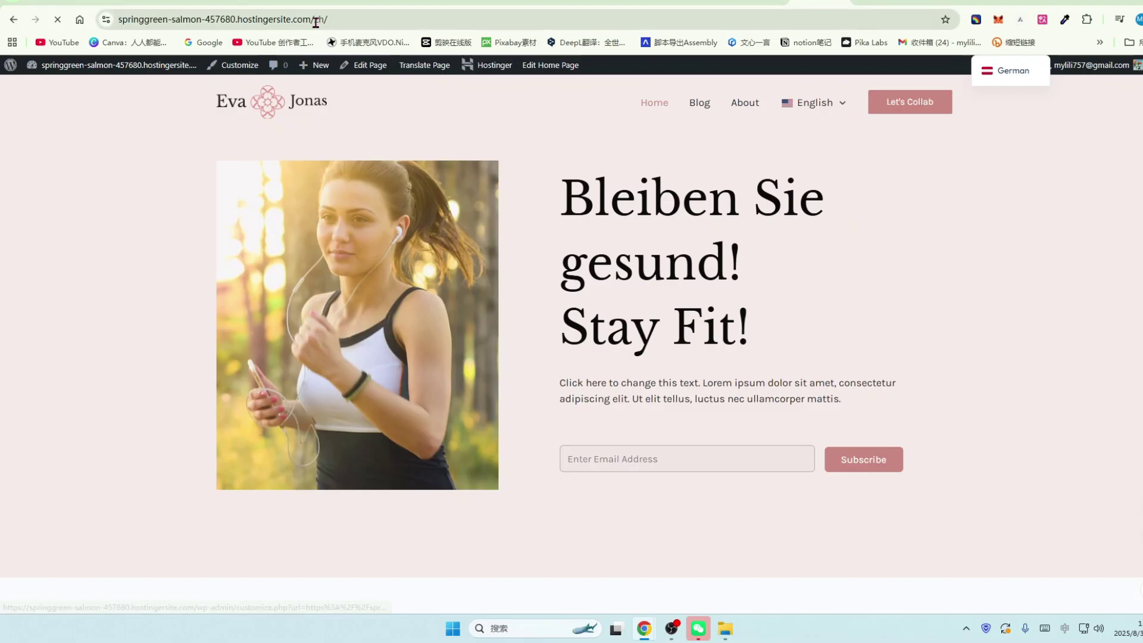
{"action": "left_click_drag", "start_coordinate": [311, 20], "coordinate": [328, 20]}
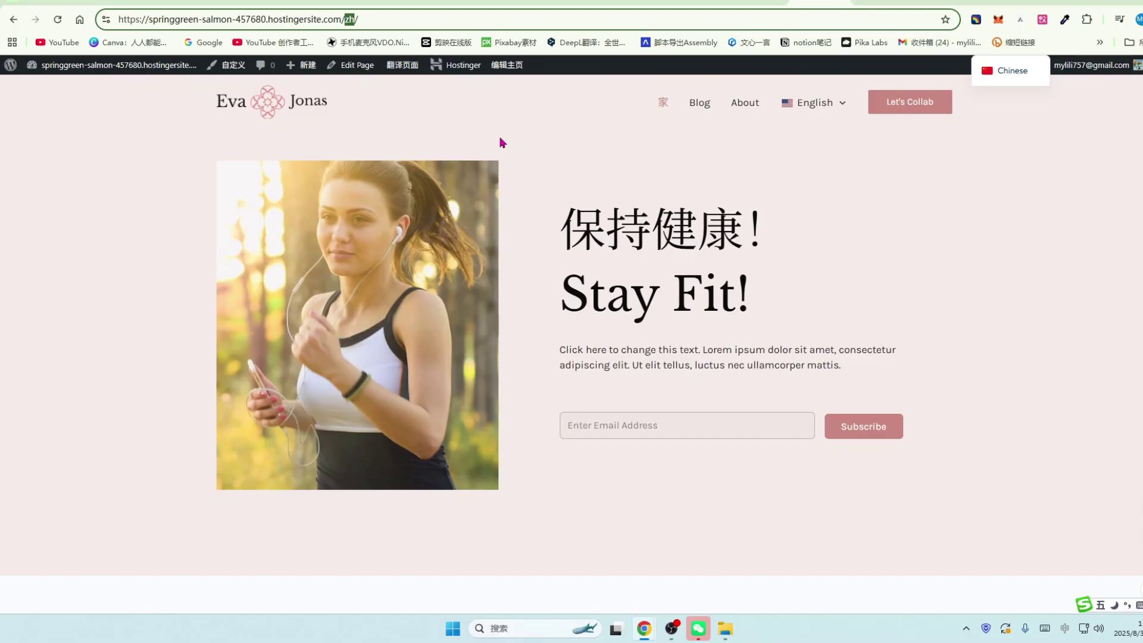
Examine the rest of the Chinese home page for text that is still untranslated
{"action": "scroll", "coordinate": [628, 275], "scroll_direction": "down", "scroll_amount": 3}
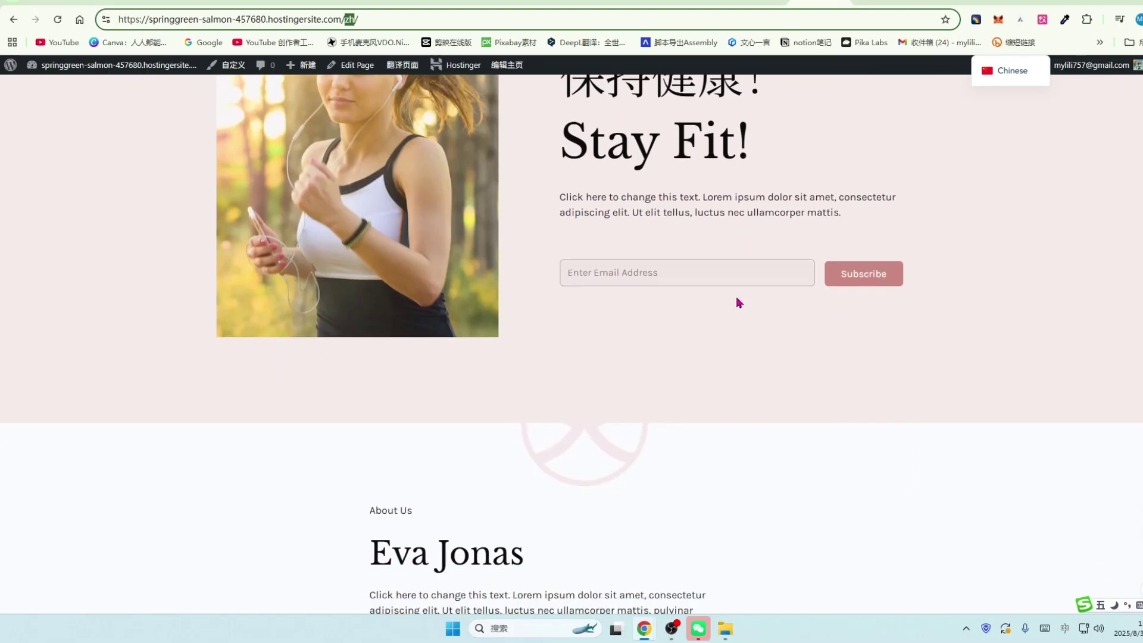
{"action": "scroll", "coordinate": [771, 291], "scroll_direction": "down", "scroll_amount": 7}
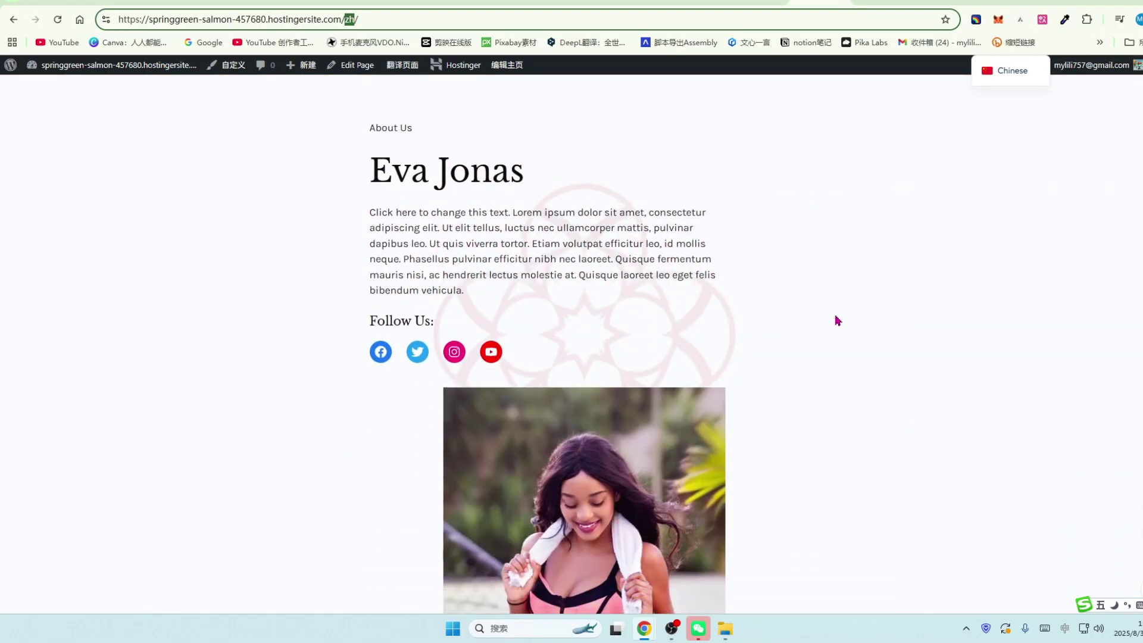
{"action": "scroll", "coordinate": [838, 320], "scroll_direction": "down", "scroll_amount": 5}
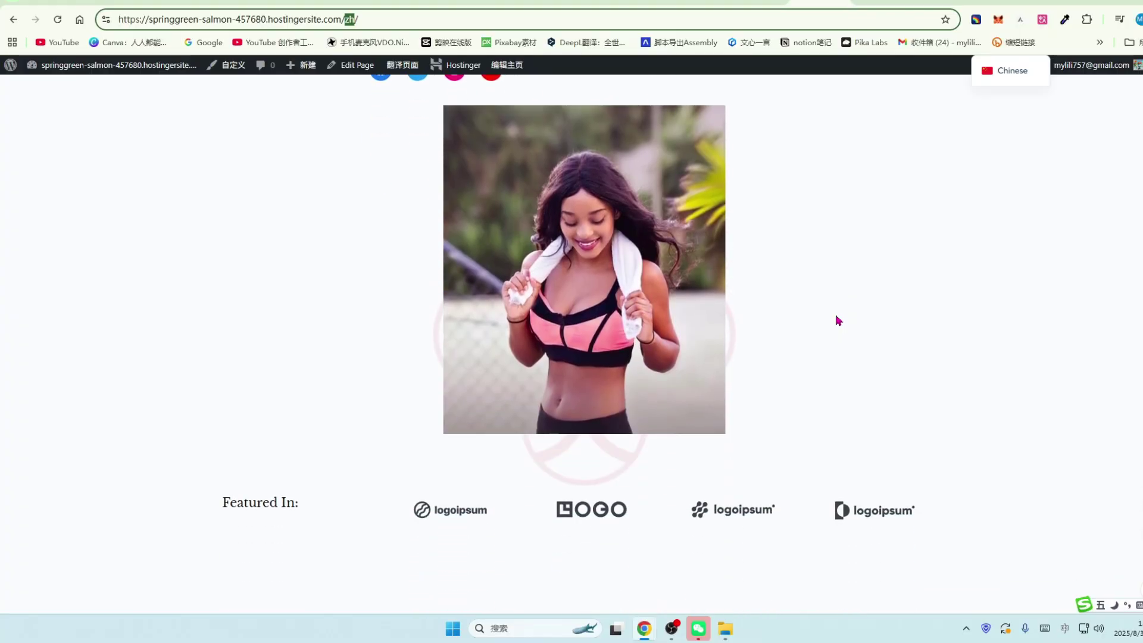
{"action": "scroll", "coordinate": [885, 353], "scroll_direction": "down", "scroll_amount": 5}
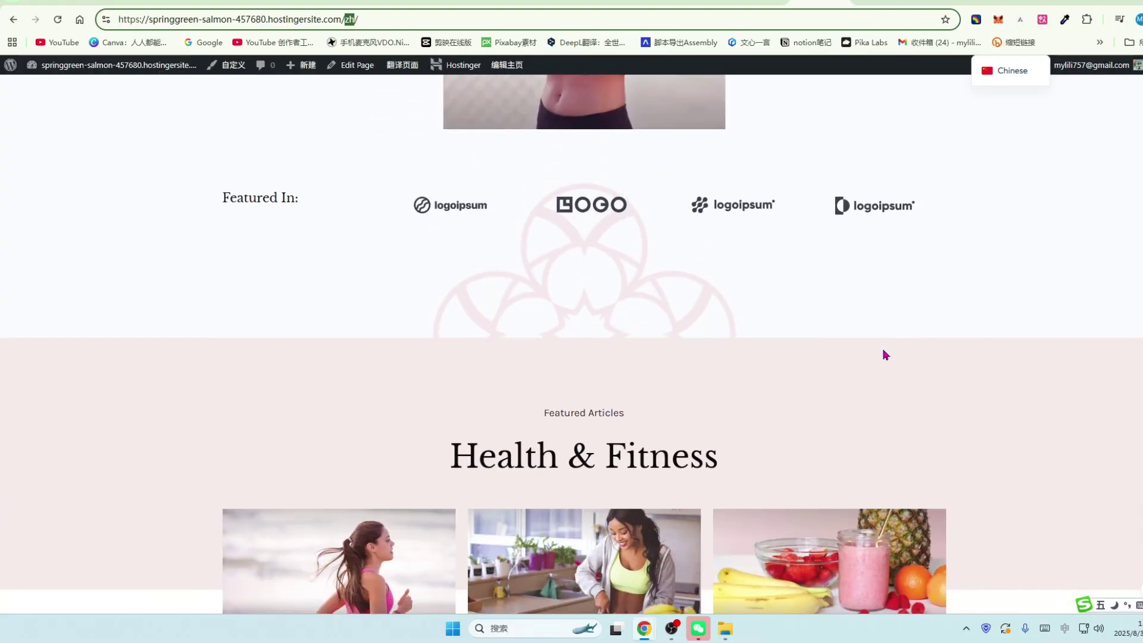
{"action": "scroll", "coordinate": [885, 355], "scroll_direction": "down", "scroll_amount": 3}
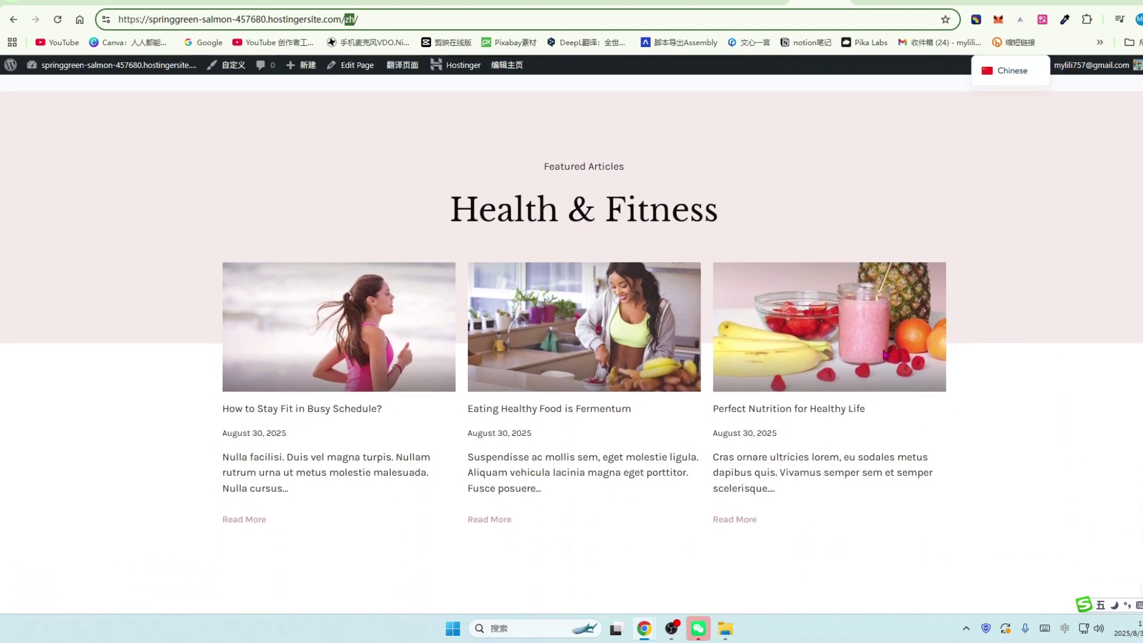
{"action": "scroll", "coordinate": [883, 355], "scroll_direction": "down", "scroll_amount": 3}
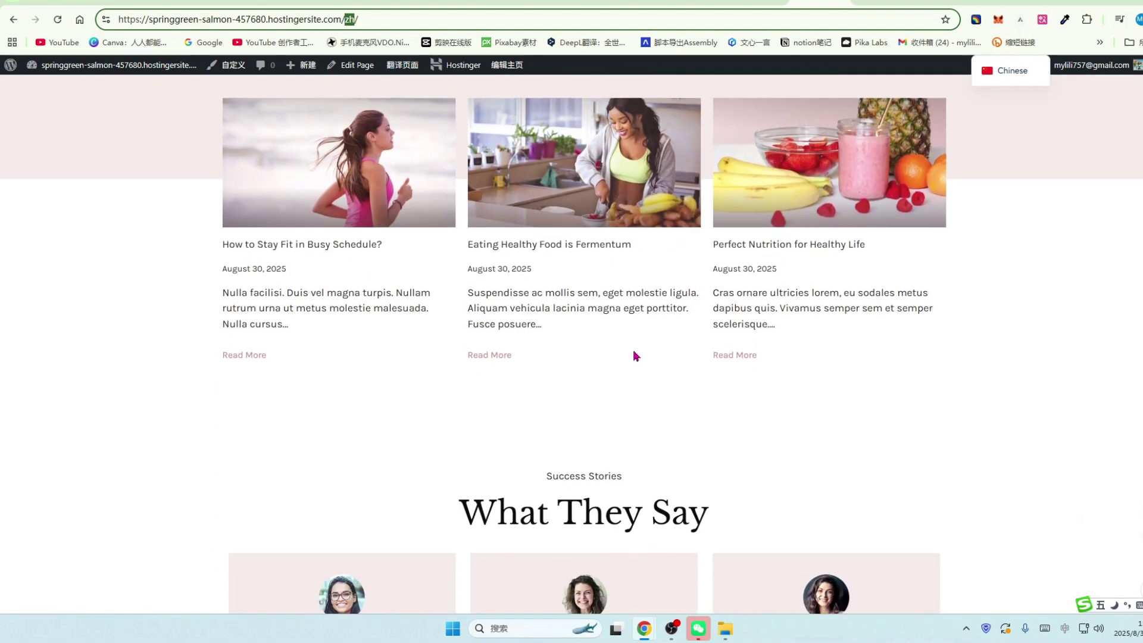
{"action": "scroll", "coordinate": [635, 355], "scroll_direction": "down", "scroll_amount": 1}
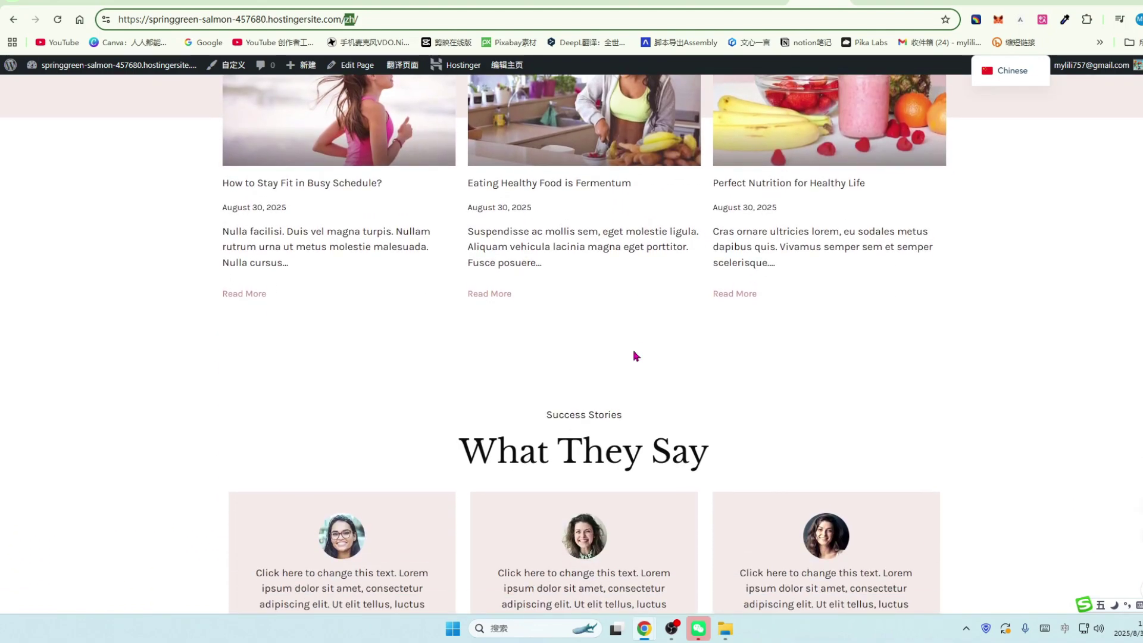
{"action": "scroll", "coordinate": [636, 356], "scroll_direction": "up", "scroll_amount": 1}
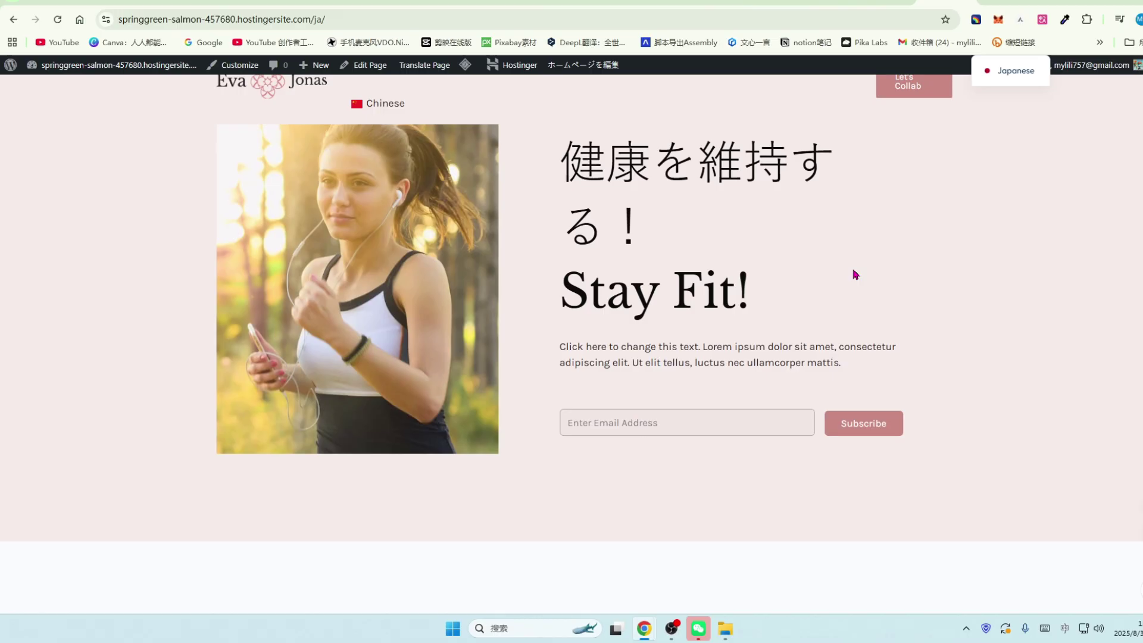
Examine the Japanese home page from the hero section to the book promotion for text that is still untranslated
{"action": "scroll", "coordinate": [942, 305], "scroll_direction": "down", "scroll_amount": 5}
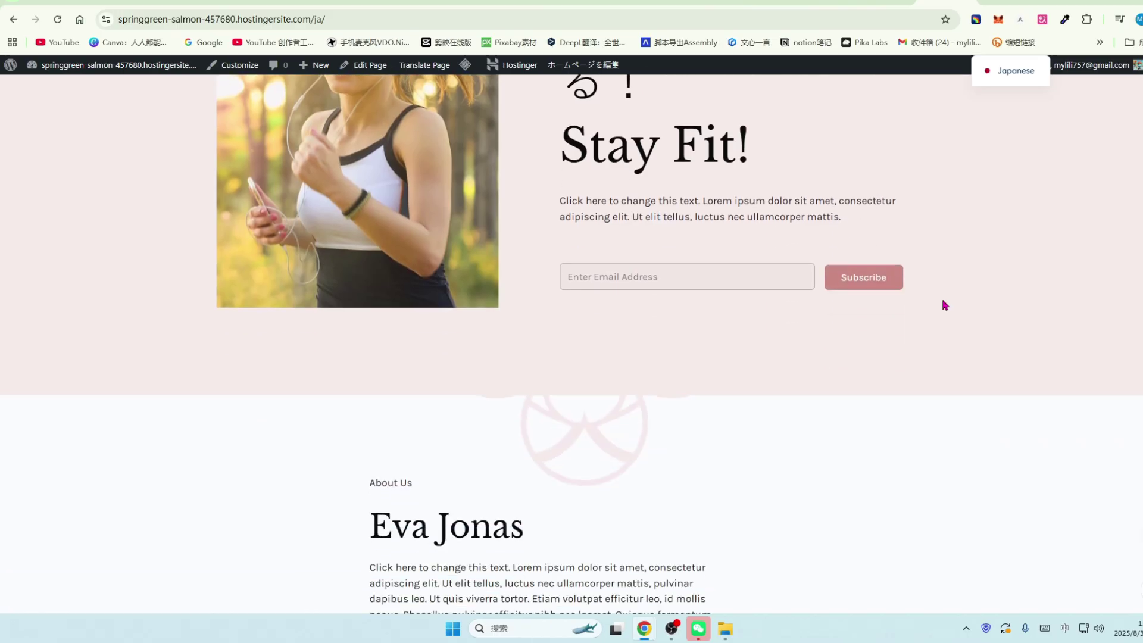
{"action": "scroll", "coordinate": [864, 347], "scroll_direction": "down", "scroll_amount": 3}
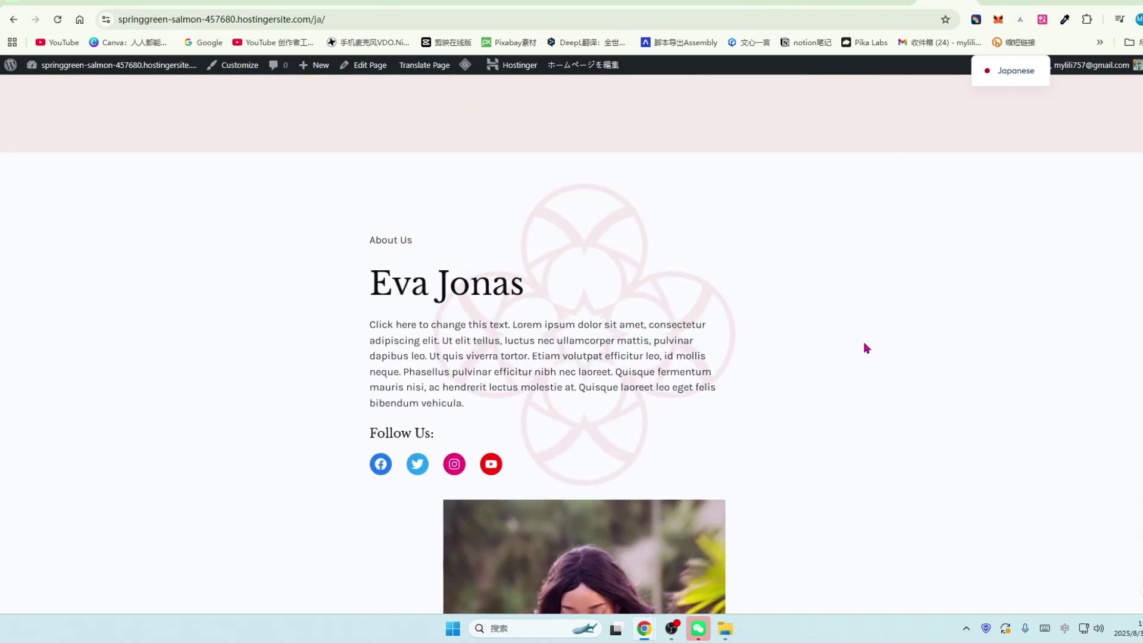
{"action": "scroll", "coordinate": [847, 296], "scroll_direction": "up", "scroll_amount": 1}
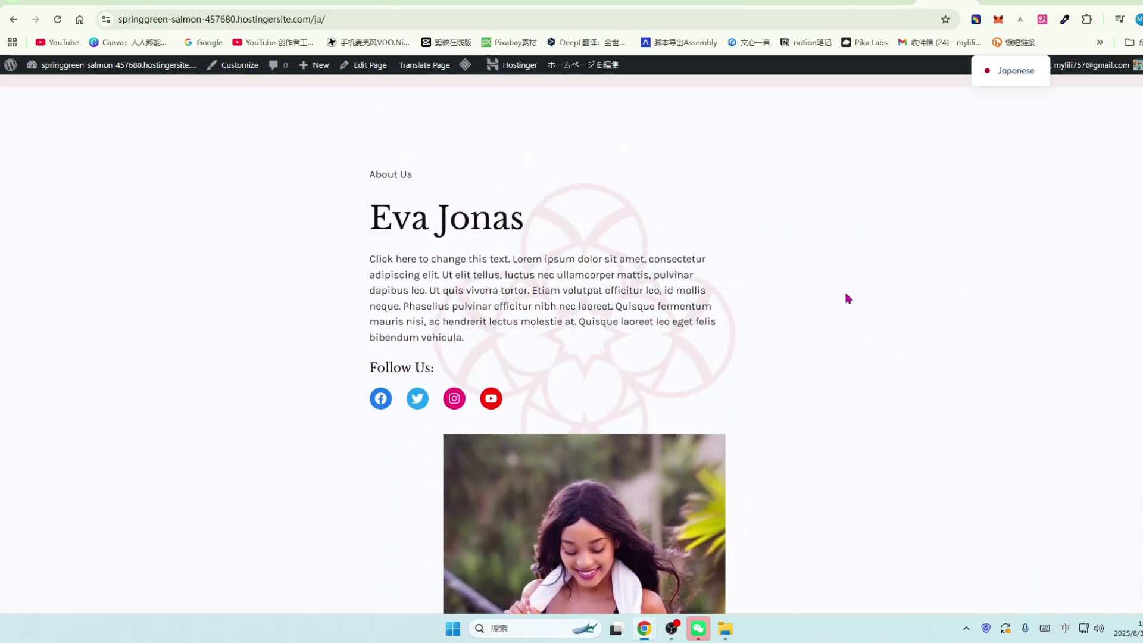
{"action": "scroll", "coordinate": [847, 296], "scroll_direction": "down", "scroll_amount": 1}
{"action": "scroll", "coordinate": [847, 297], "scroll_direction": "down", "scroll_amount": 5}
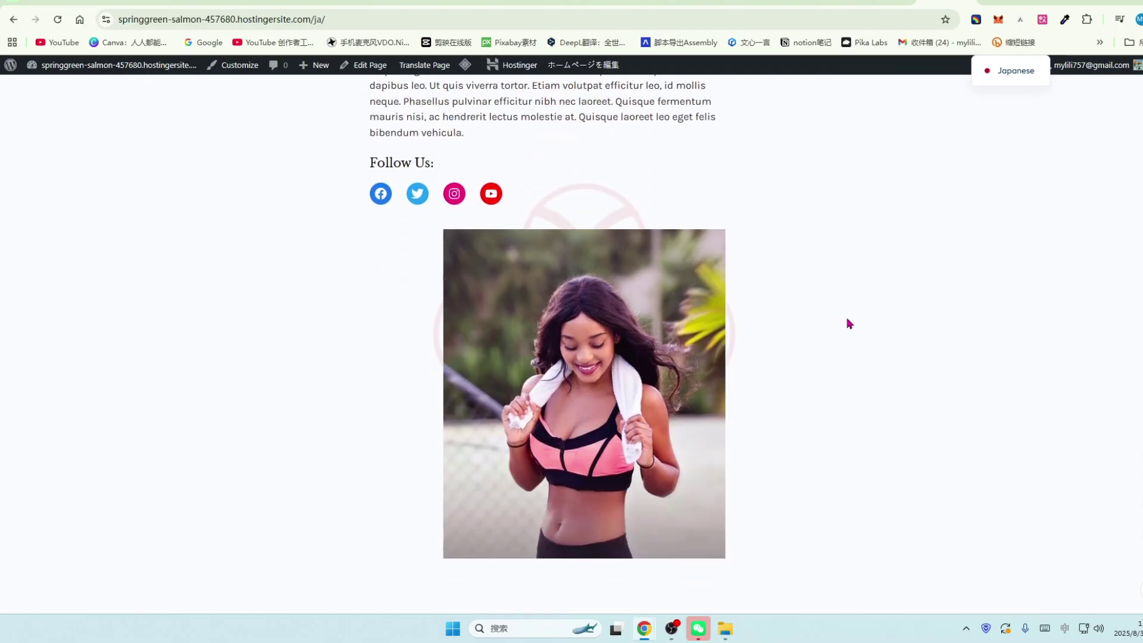
{"action": "scroll", "coordinate": [848, 323], "scroll_direction": "down", "scroll_amount": 5}
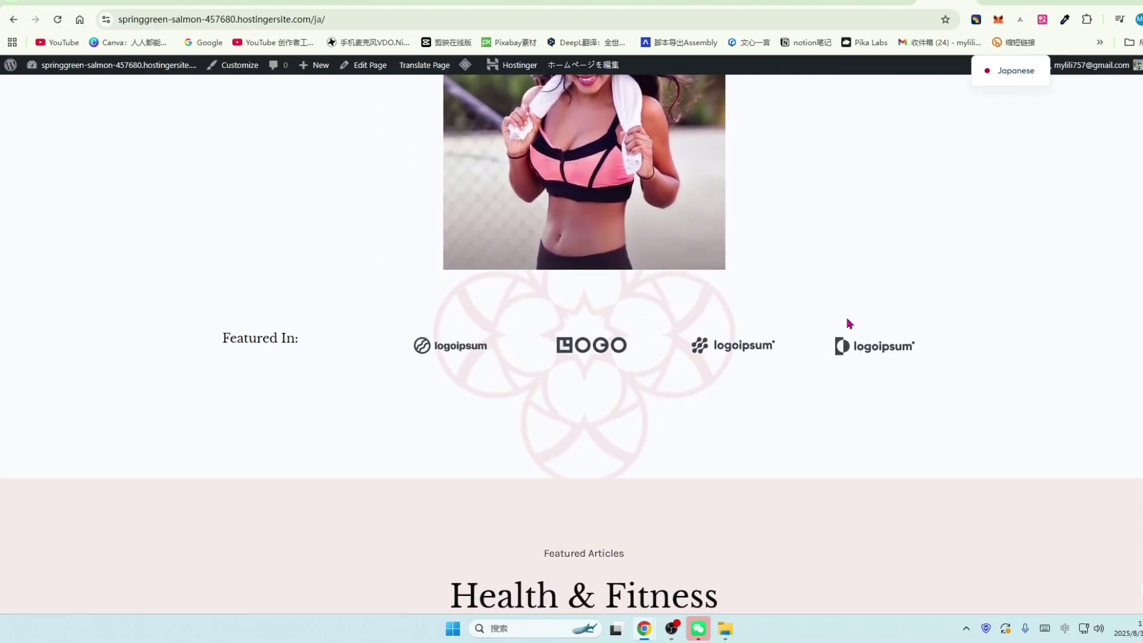
{"action": "scroll", "coordinate": [848, 323], "scroll_direction": "down", "scroll_amount": 5}
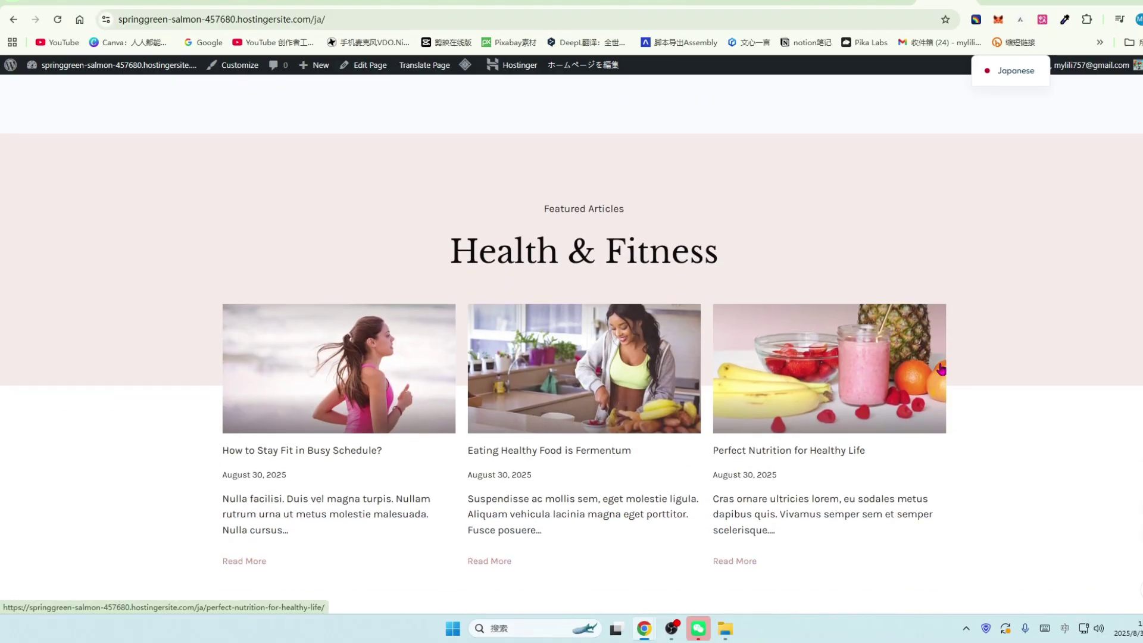
{"action": "scroll", "coordinate": [949, 369], "scroll_direction": "down", "scroll_amount": 2}
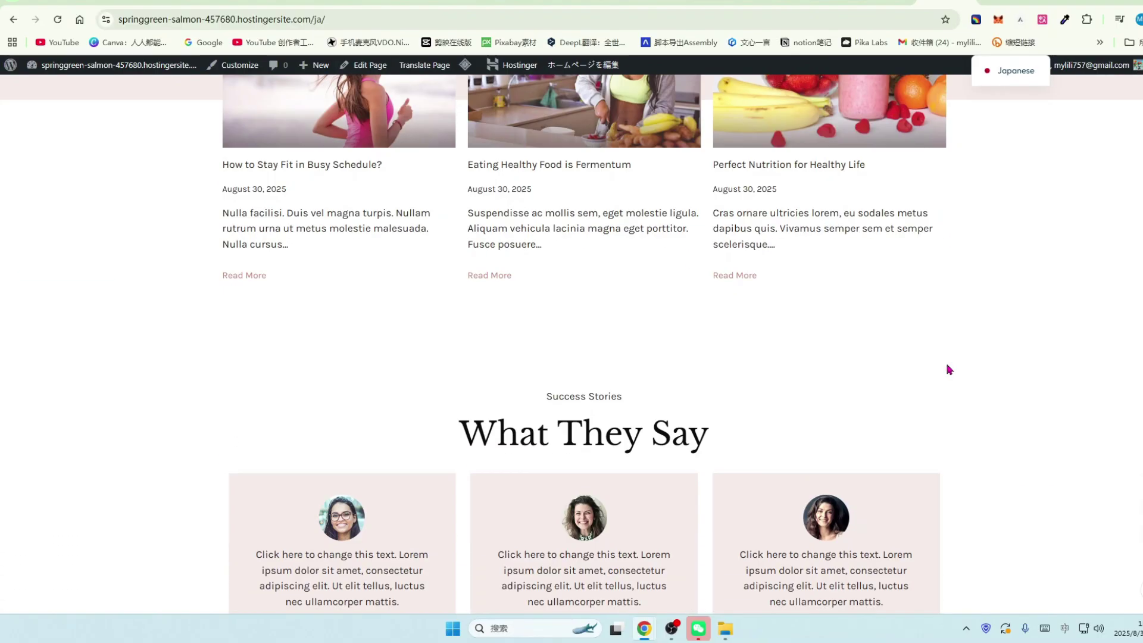
{"action": "scroll", "coordinate": [949, 370], "scroll_direction": "down", "scroll_amount": 4}
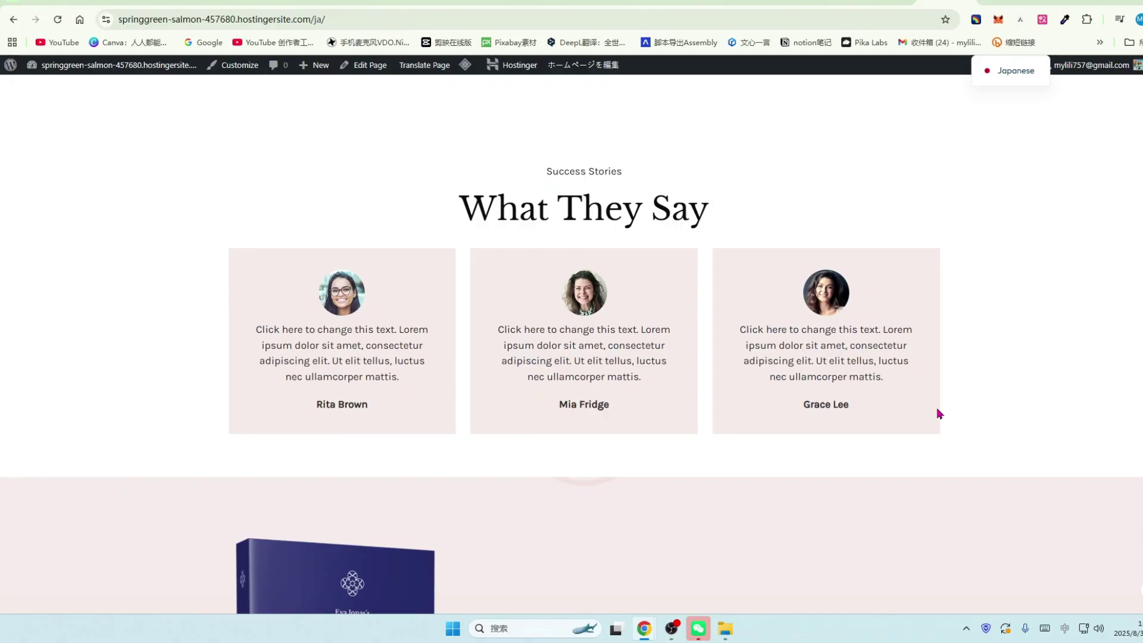
{"action": "scroll", "coordinate": [937, 412], "scroll_direction": "down", "scroll_amount": 3}
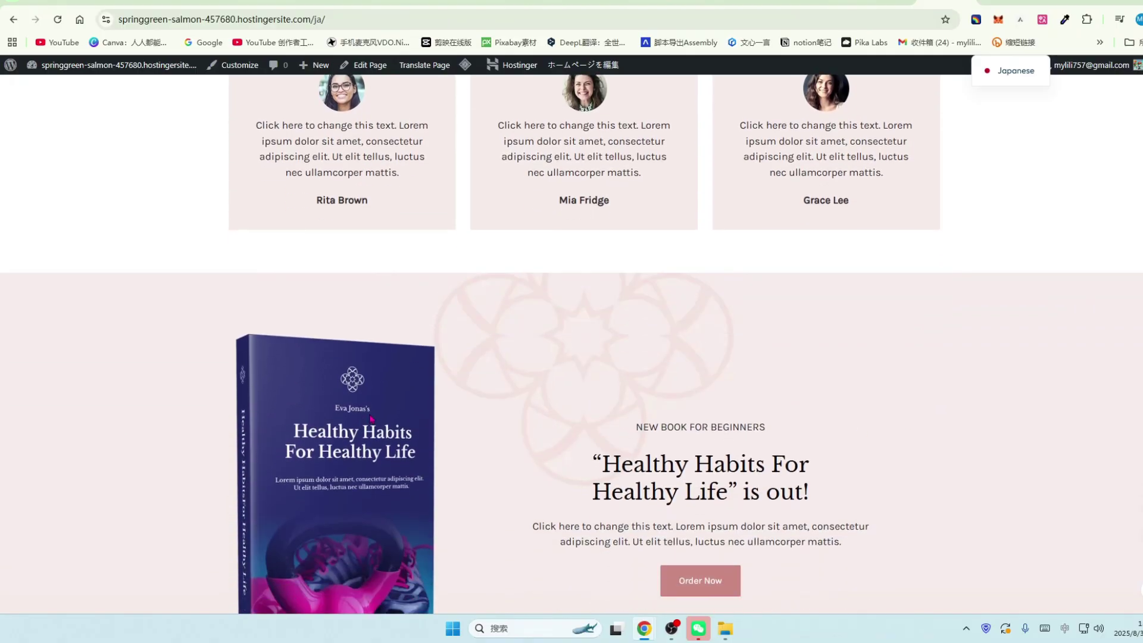
{"action": "scroll", "coordinate": [371, 419], "scroll_direction": "down", "scroll_amount": 2}
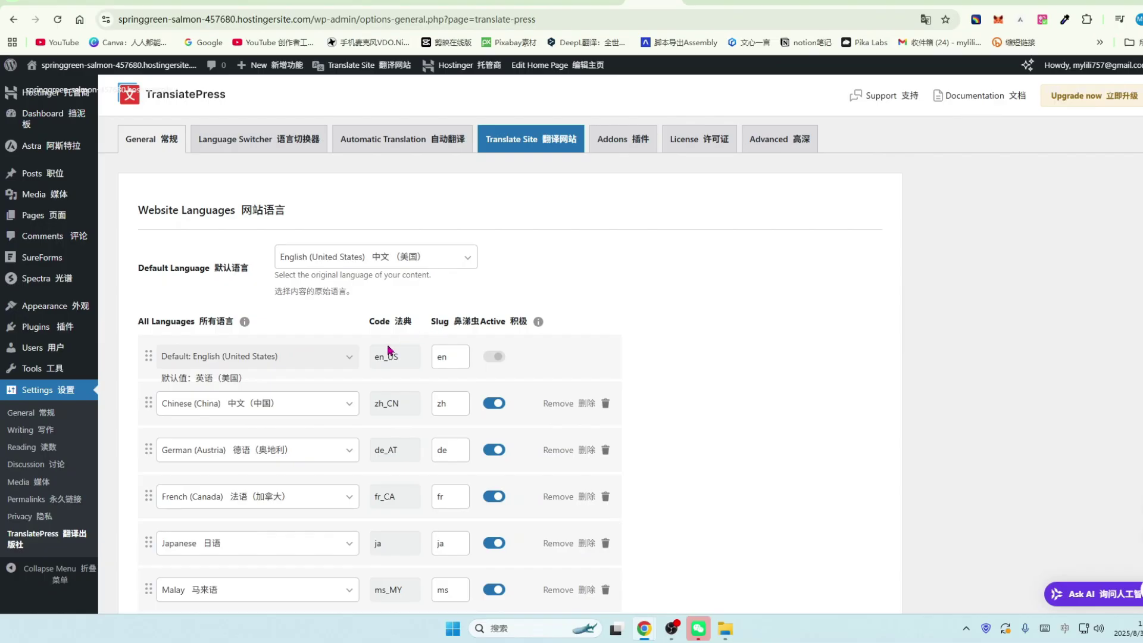
{"action": "scroll", "coordinate": [388, 351], "scroll_direction": "down", "scroll_amount": 1}
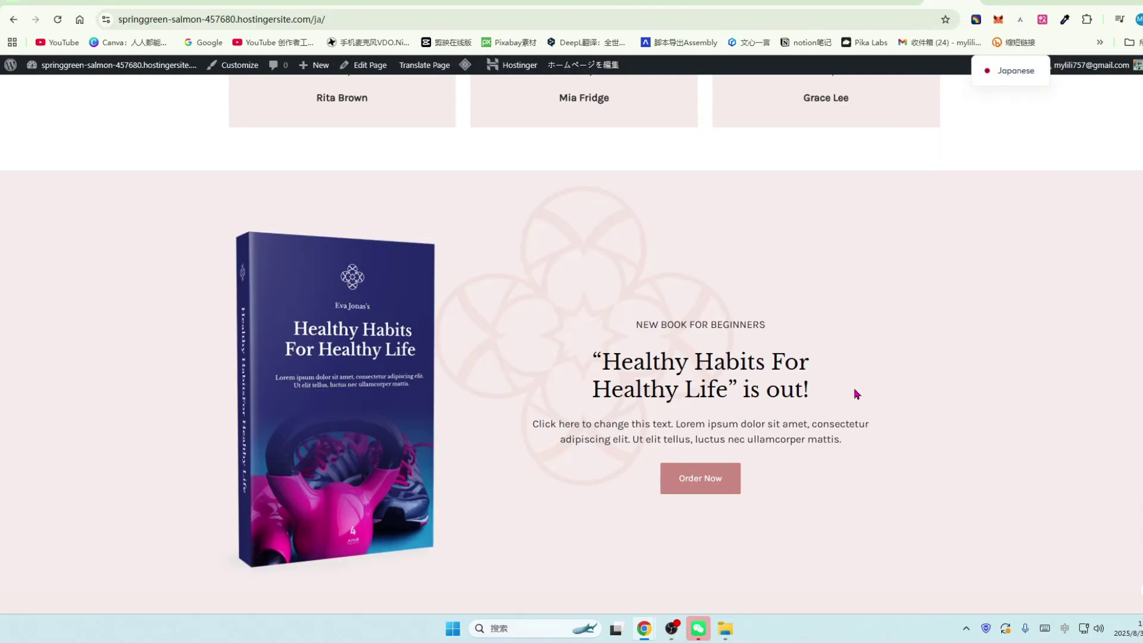
{"action": "scroll", "coordinate": [855, 396], "scroll_direction": "up", "scroll_amount": 6}
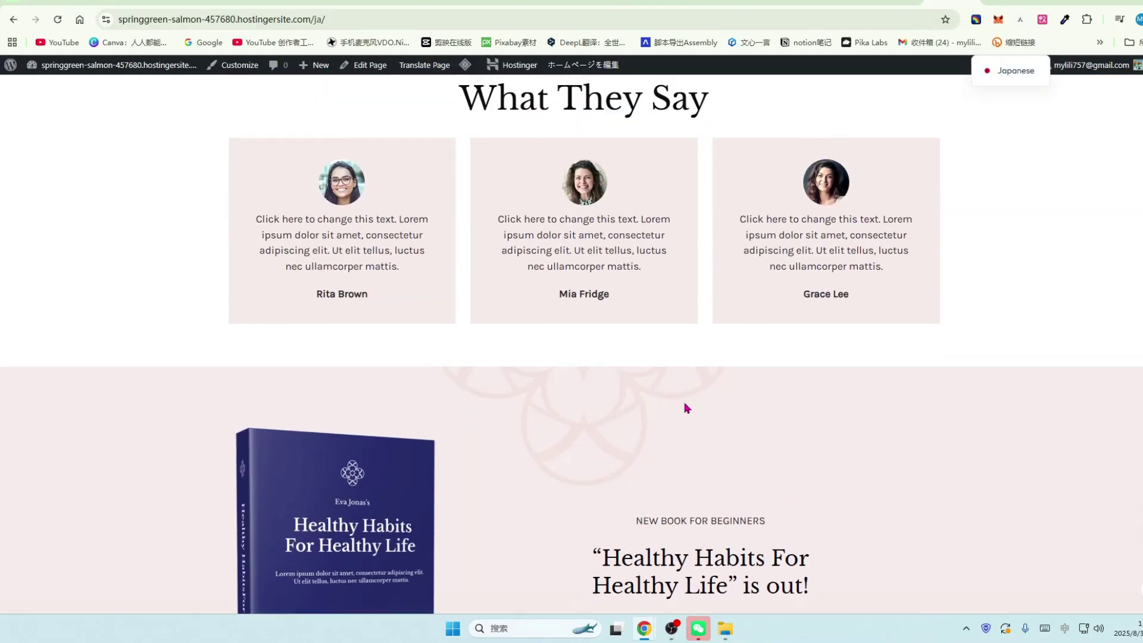
{"action": "scroll", "coordinate": [813, 386], "scroll_direction": "up", "scroll_amount": 2}
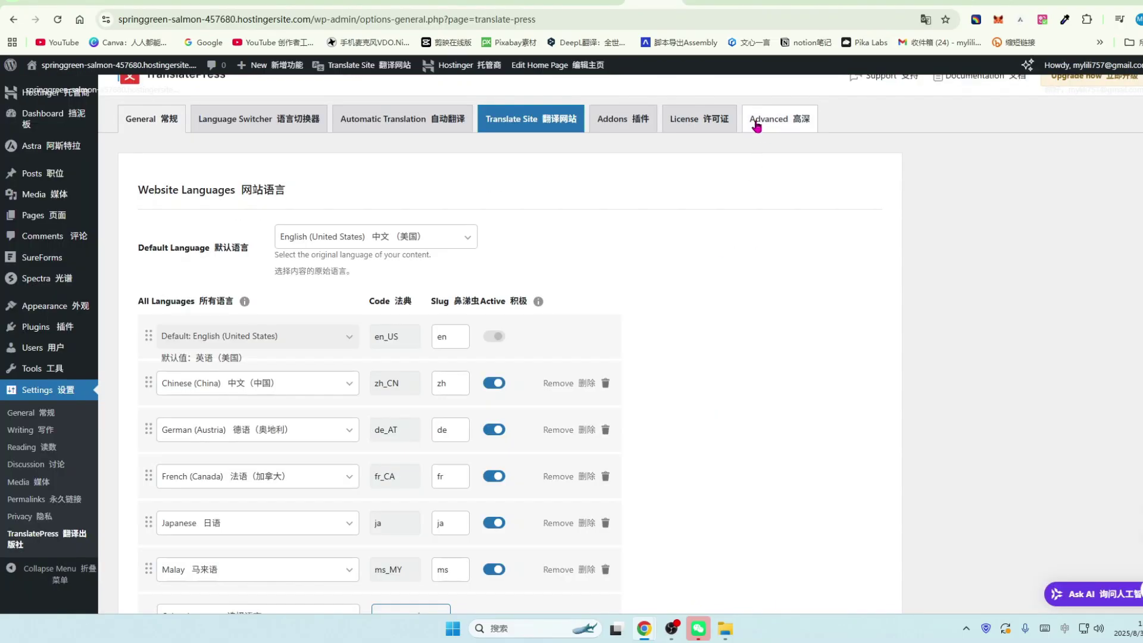
Review the TranslatePress add-ons, including SEO Pack and Multiple Languages, and check the license key page
{"action": "left_click", "coordinate": [759, 122]}
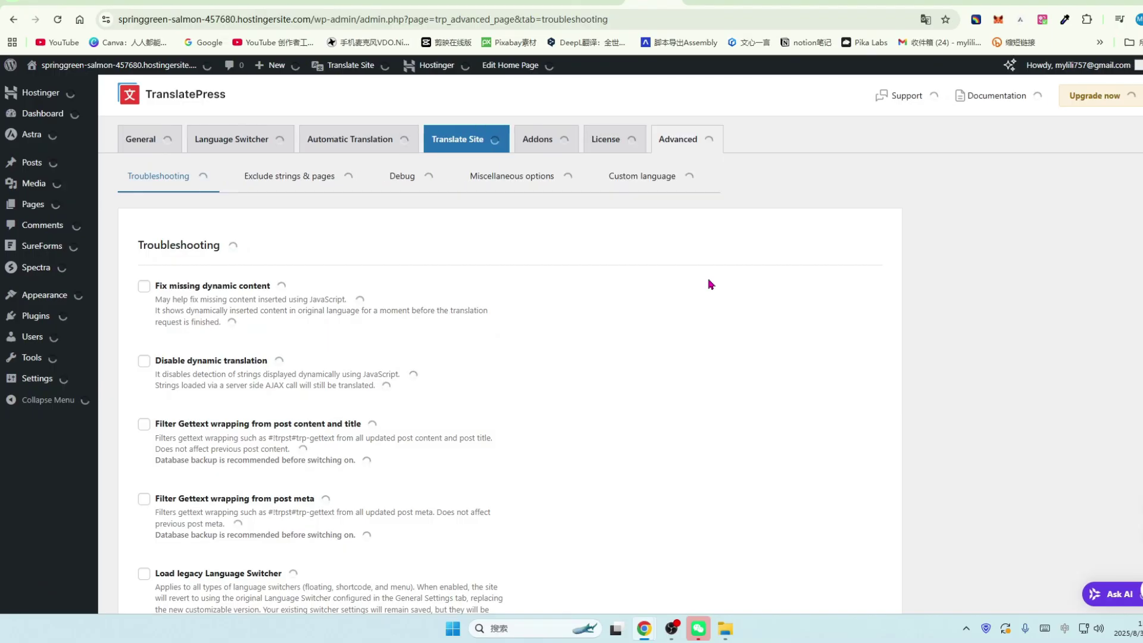
{"action": "left_click", "coordinate": [623, 144]}
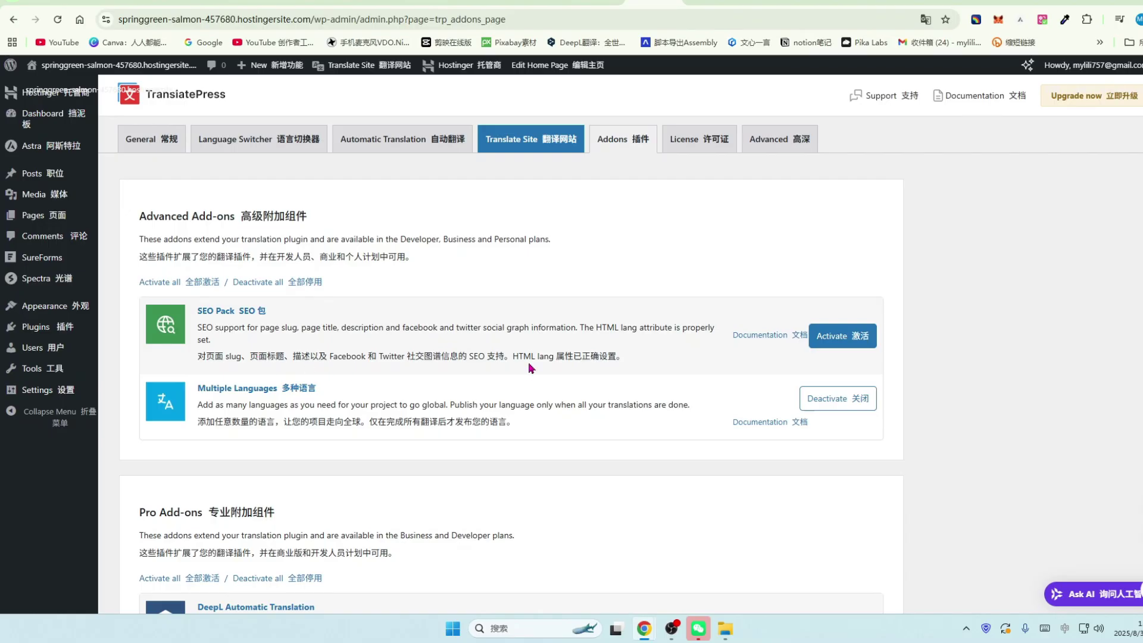
{"action": "left_click", "coordinate": [832, 343]}
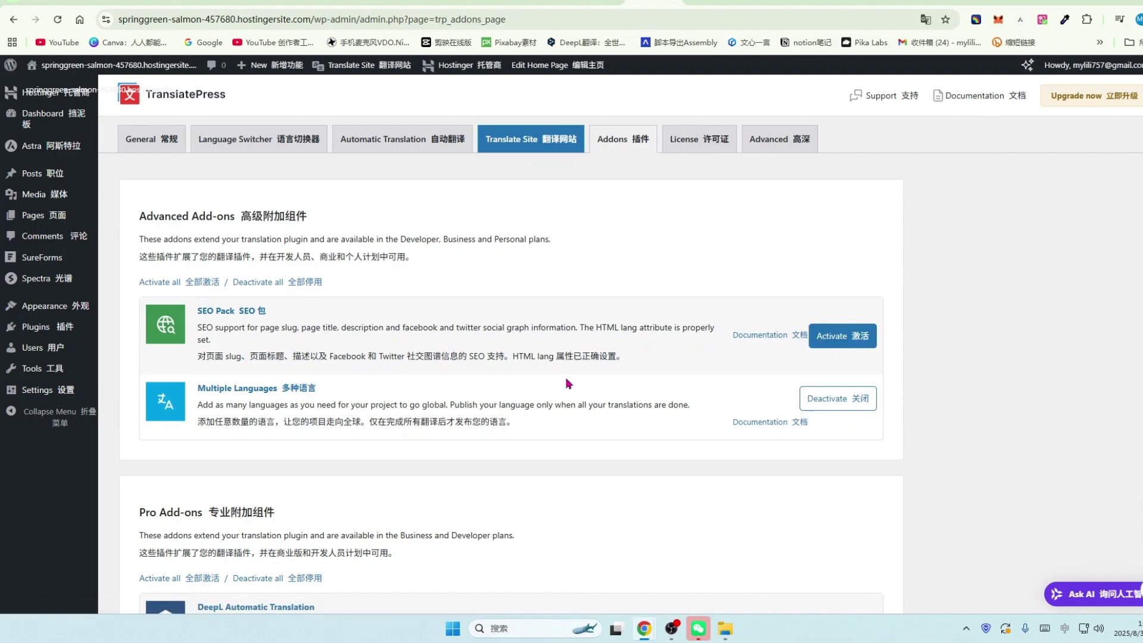
{"action": "scroll", "coordinate": [429, 384], "scroll_direction": "down", "scroll_amount": 1}
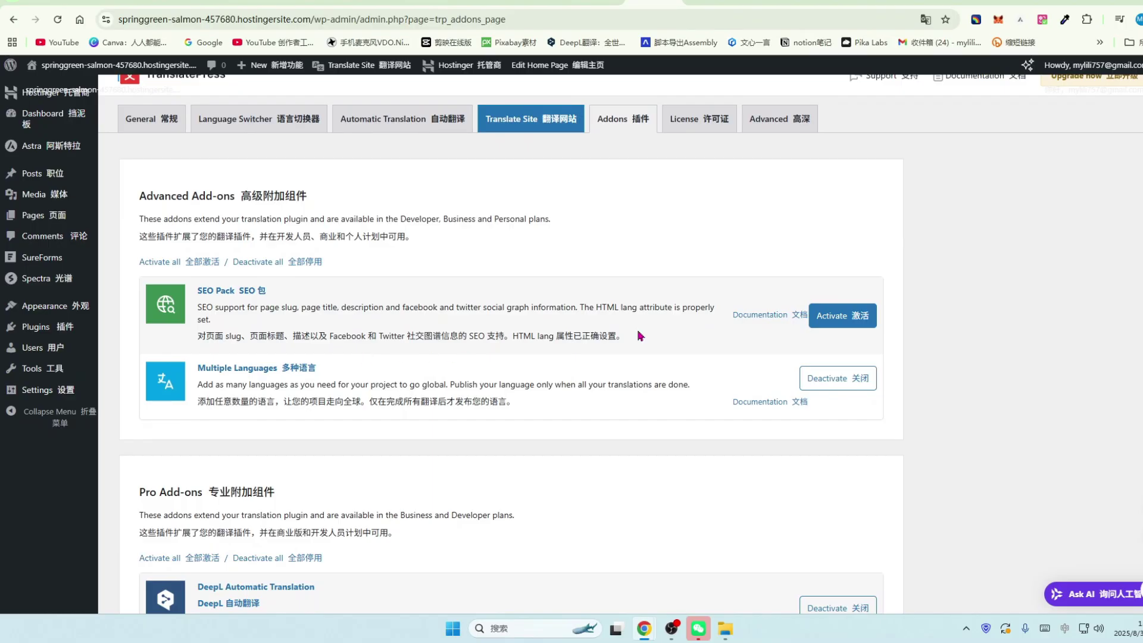
{"action": "scroll", "coordinate": [672, 340], "scroll_direction": "down", "scroll_amount": 1}
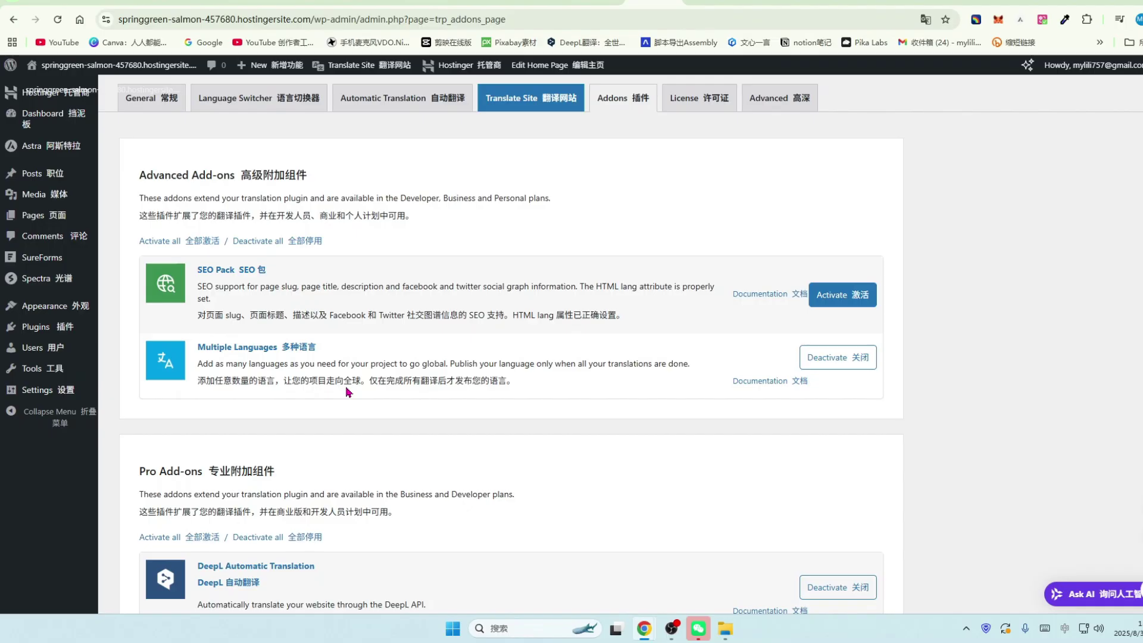
{"action": "scroll", "coordinate": [347, 392], "scroll_direction": "up", "scroll_amount": 1}
{"action": "left_click", "coordinate": [699, 138]}
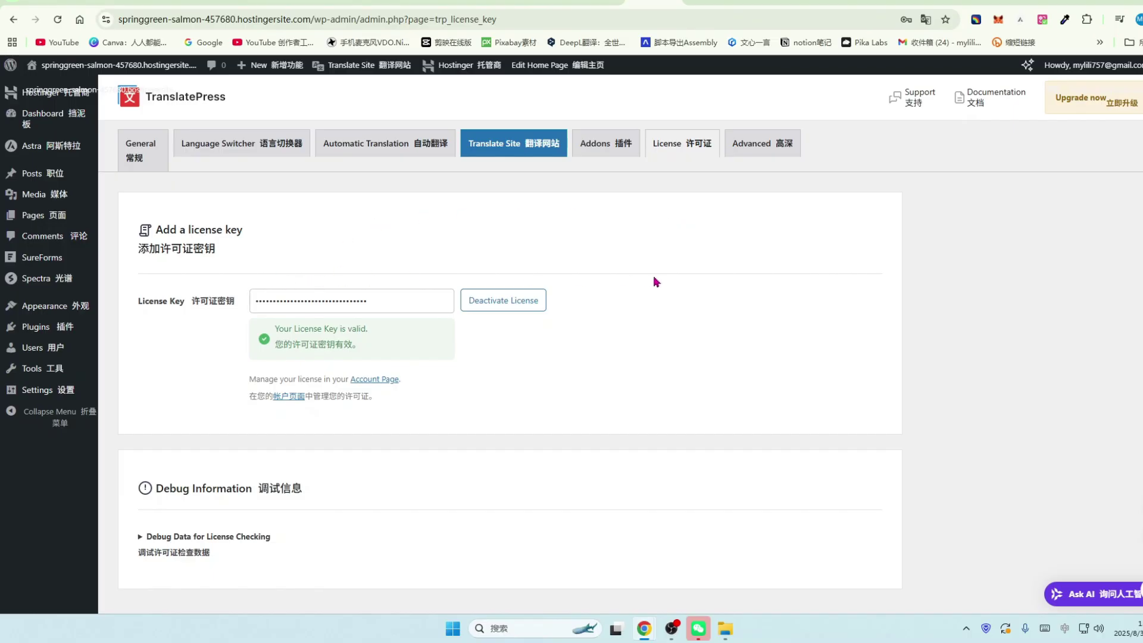
Enable Disable dynamic translation and Fix missing dynamic content in the advanced troubleshooting settings
{"action": "left_click", "coordinate": [783, 144]}
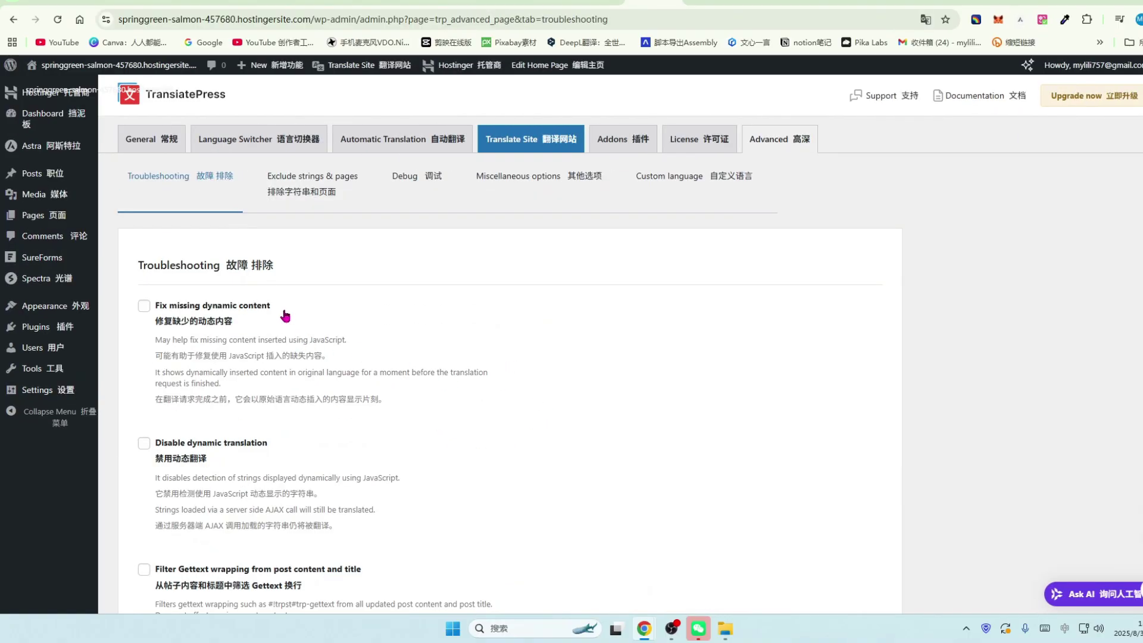
{"action": "scroll", "coordinate": [345, 351], "scroll_direction": "down", "scroll_amount": 1}
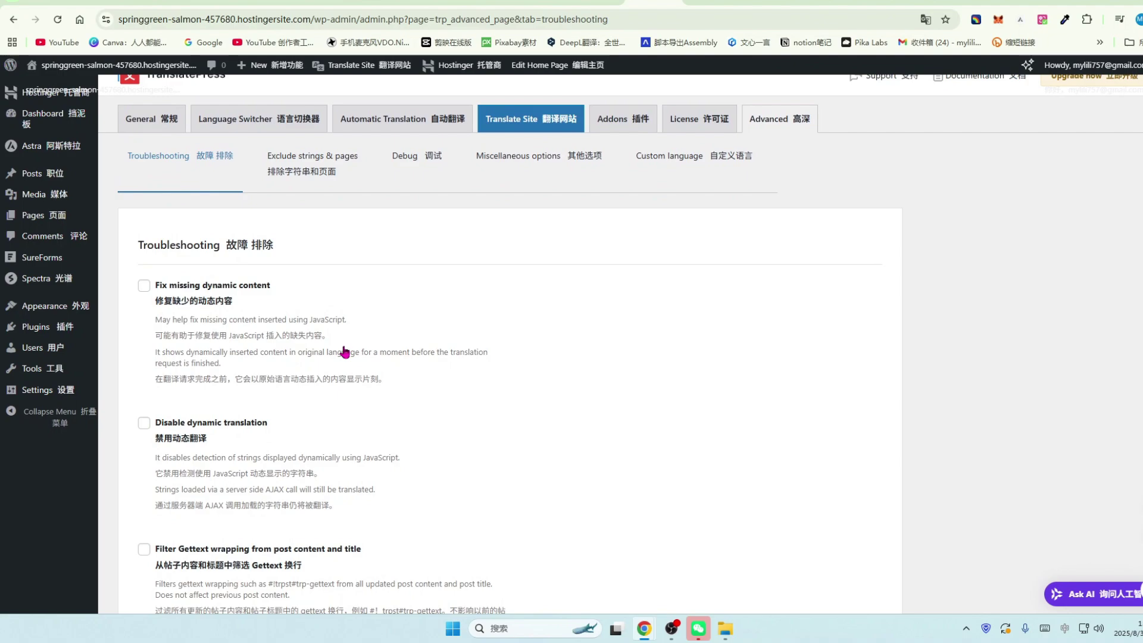
{"action": "scroll", "coordinate": [172, 325], "scroll_direction": "down", "scroll_amount": 1}
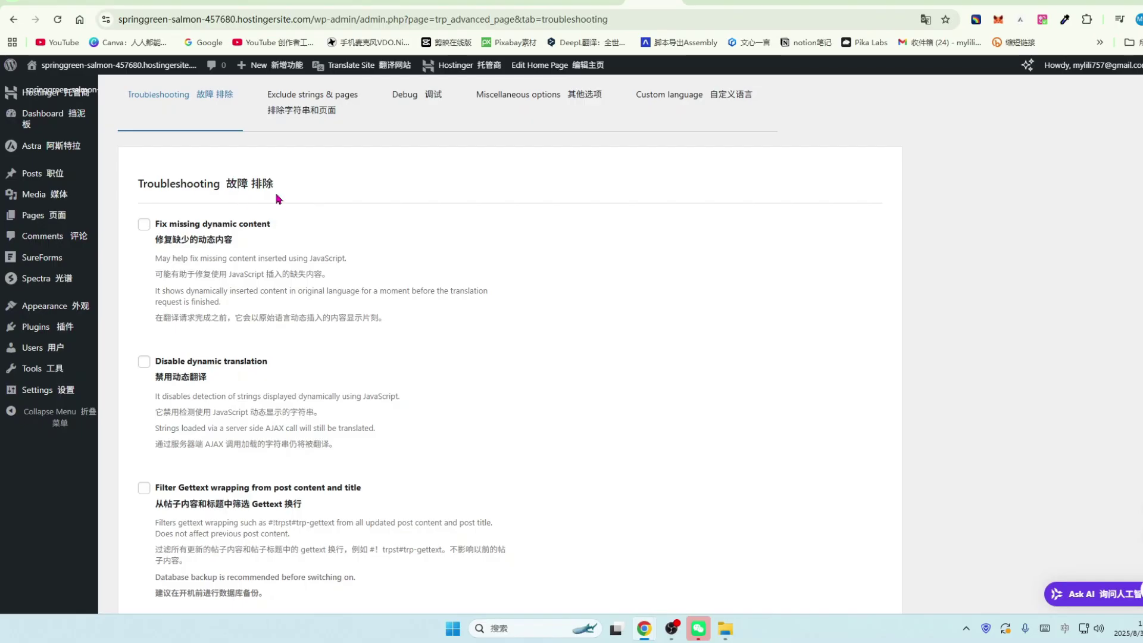
{"action": "scroll", "coordinate": [228, 249], "scroll_direction": "down", "scroll_amount": 1}
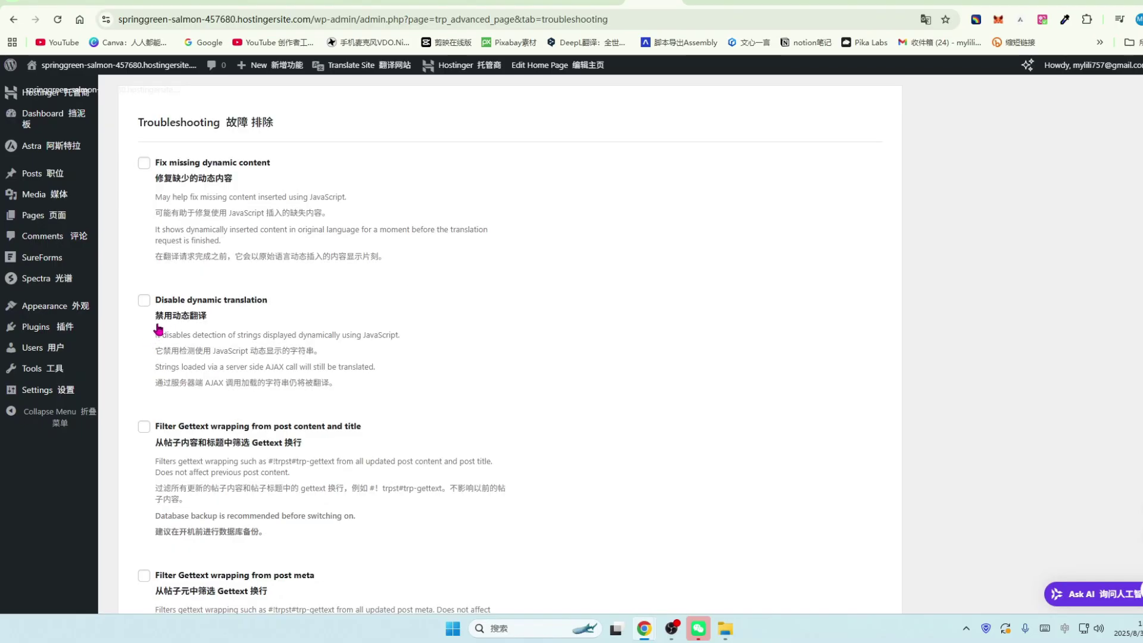
{"action": "left_click", "coordinate": [192, 391]}
{"action": "scroll", "coordinate": [345, 365], "scroll_direction": "down", "scroll_amount": 2}
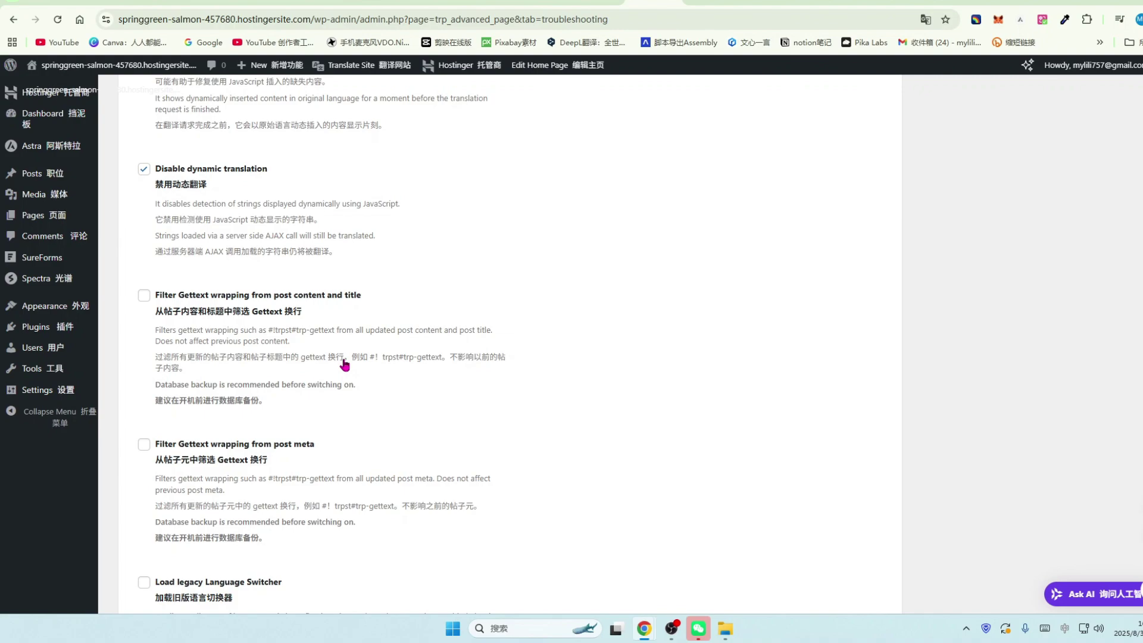
{"action": "scroll", "coordinate": [345, 365], "scroll_direction": "up", "scroll_amount": 5}
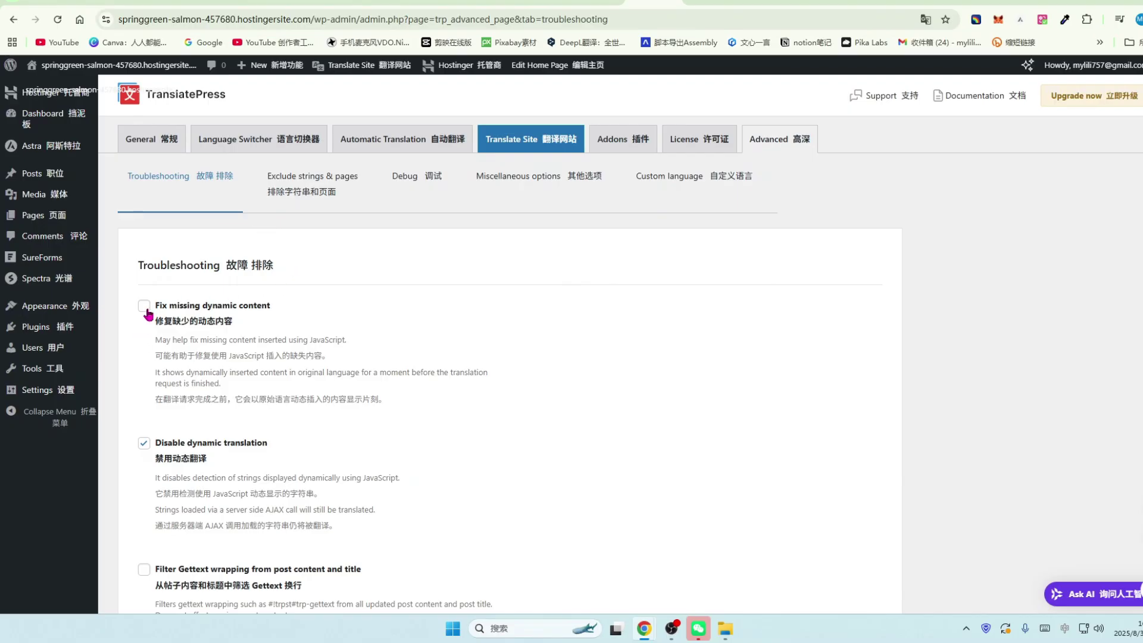
{"action": "left_click", "coordinate": [147, 310]}
Enable Gettext wrapping filters for post content and title and for post meta in the troubleshooting settings
{"action": "scroll", "coordinate": [184, 395], "scroll_direction": "down", "scroll_amount": 3}
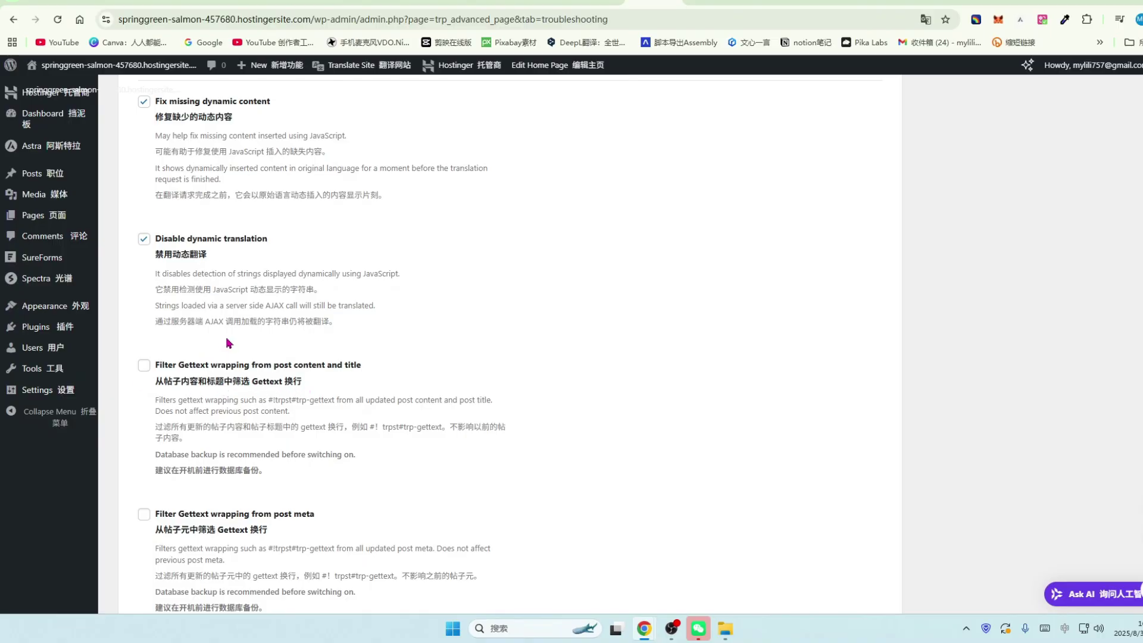
{"action": "left_click", "coordinate": [144, 365]}
{"action": "scroll", "coordinate": [174, 359], "scroll_direction": "down", "scroll_amount": 2}
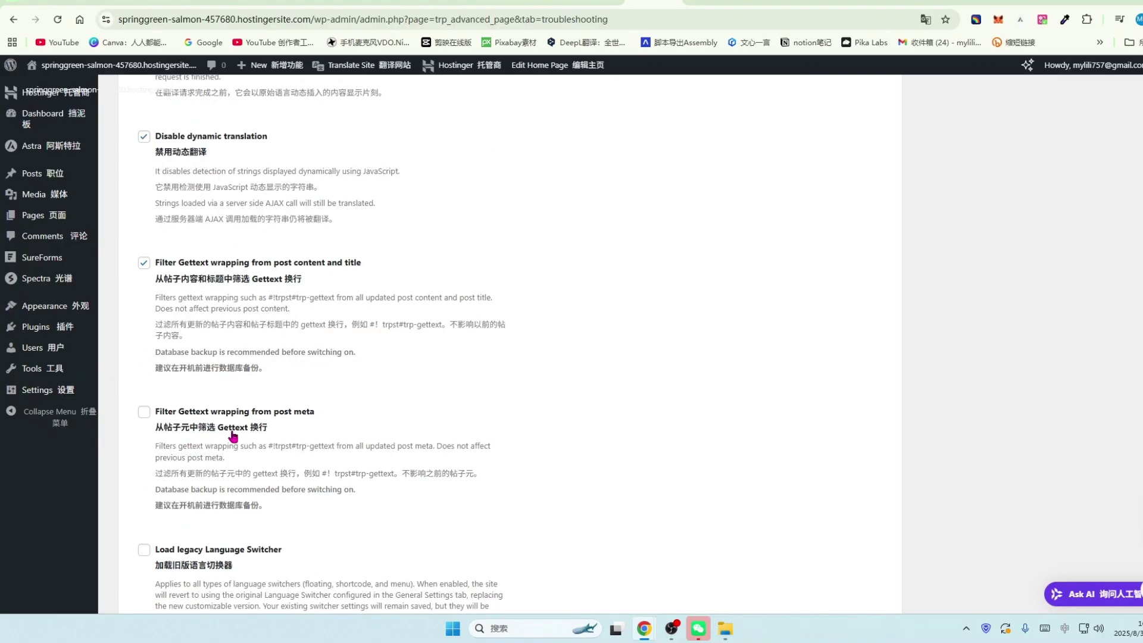
{"action": "left_click", "coordinate": [145, 412]}
{"action": "scroll", "coordinate": [159, 393], "scroll_direction": "down", "scroll_amount": 3}
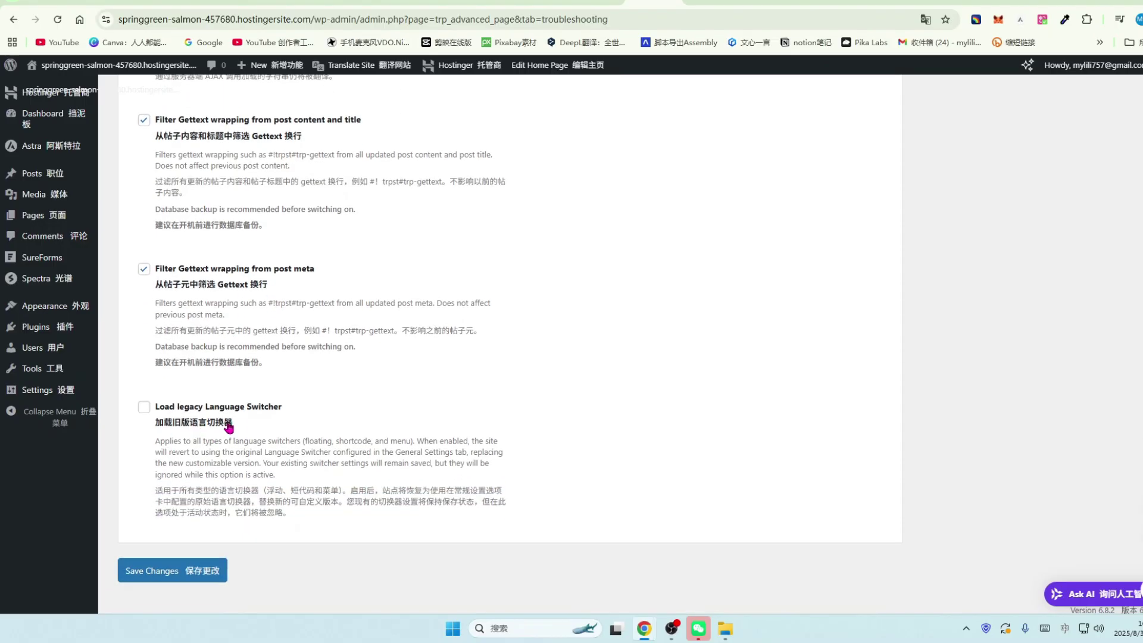
Choose Exclude Paths From Translation in the advanced settings for excluding strings and pages, leaving the path rules box empty
{"action": "scroll", "coordinate": [403, 334], "scroll_direction": "up", "scroll_amount": 8}
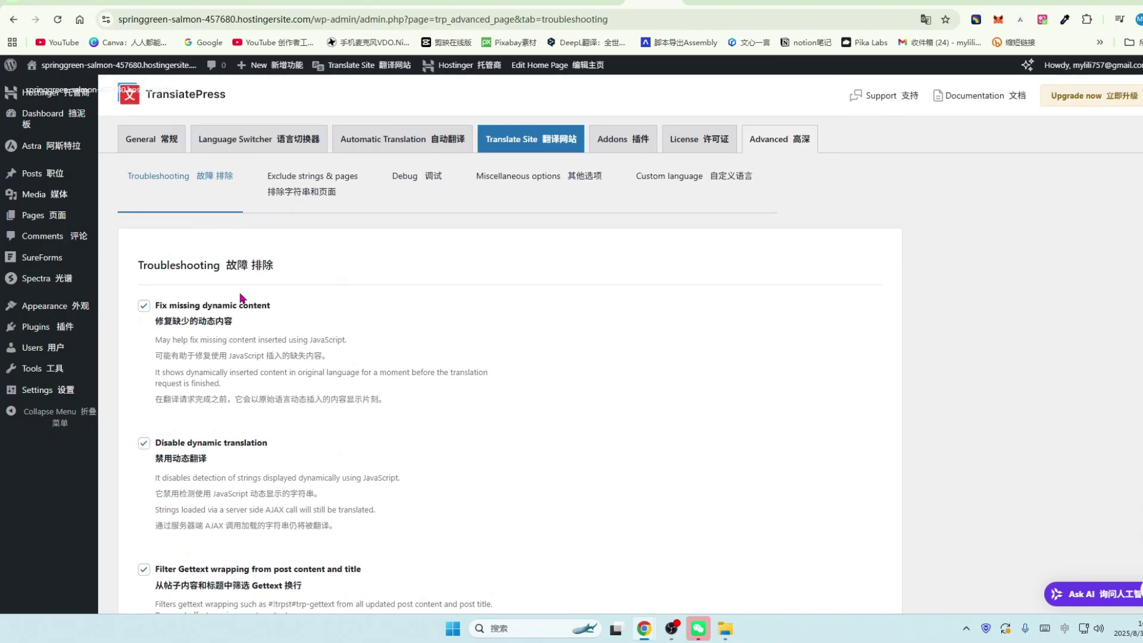
{"action": "left_click", "coordinate": [304, 192]}
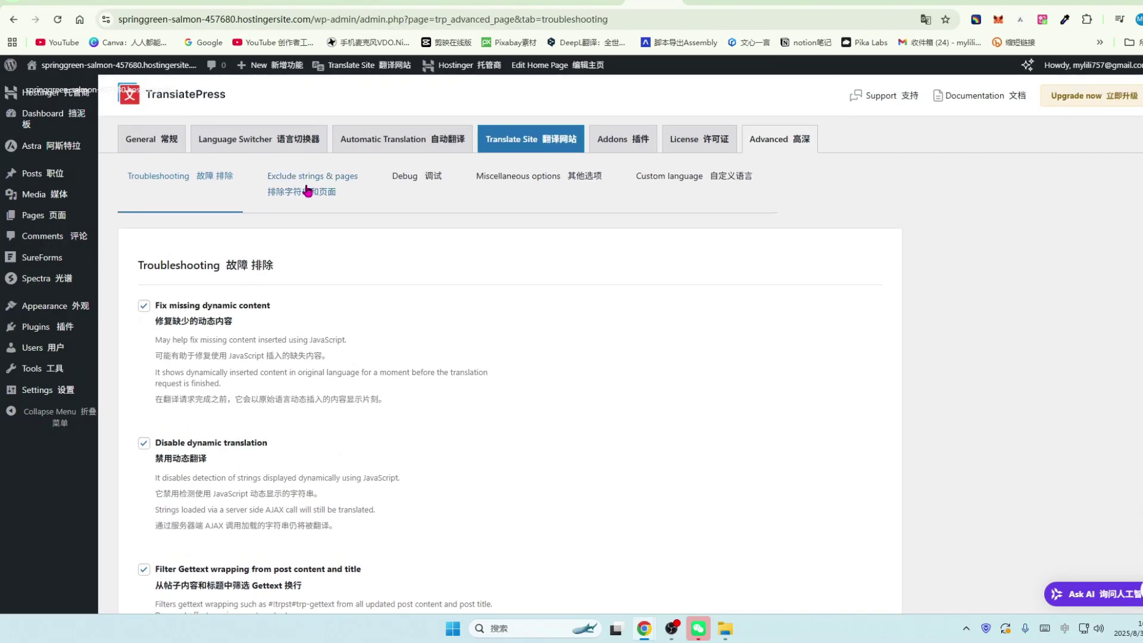
{"action": "scroll", "coordinate": [287, 328], "scroll_direction": "down", "scroll_amount": 1}
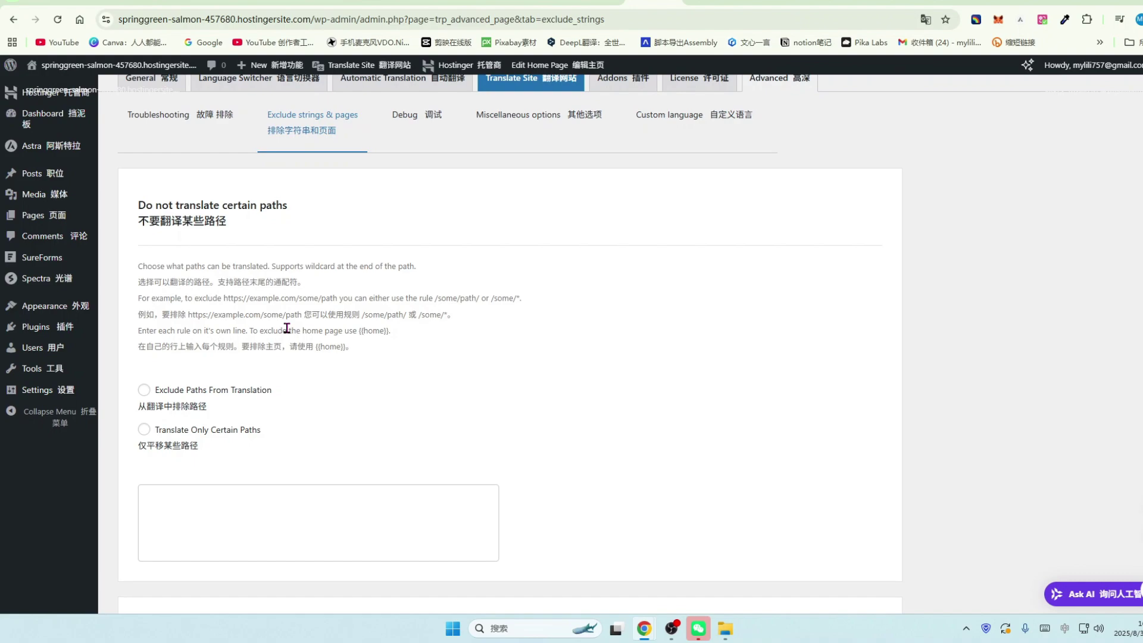
{"action": "left_click", "coordinate": [203, 509]}
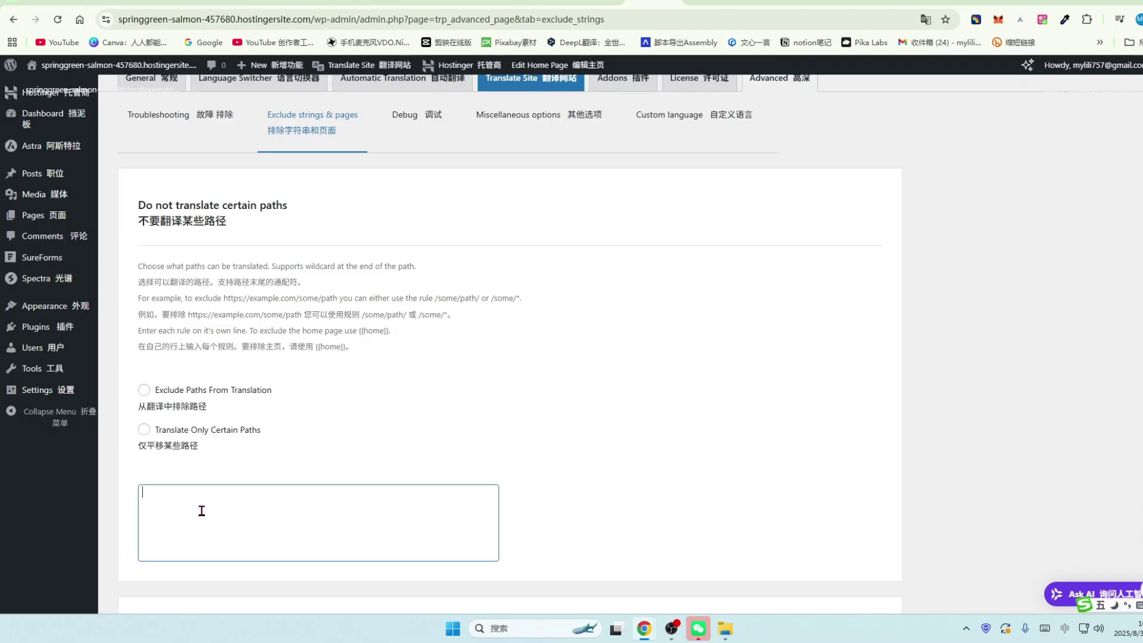
{"action": "left_click", "coordinate": [145, 390]}
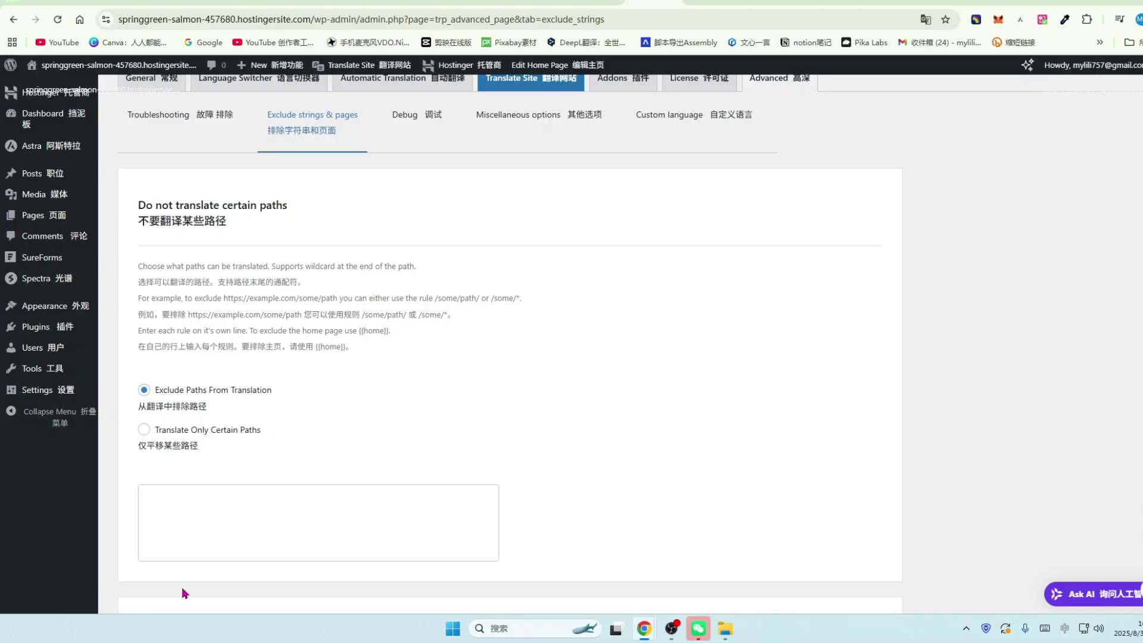
{"action": "left_click", "coordinate": [163, 491]}
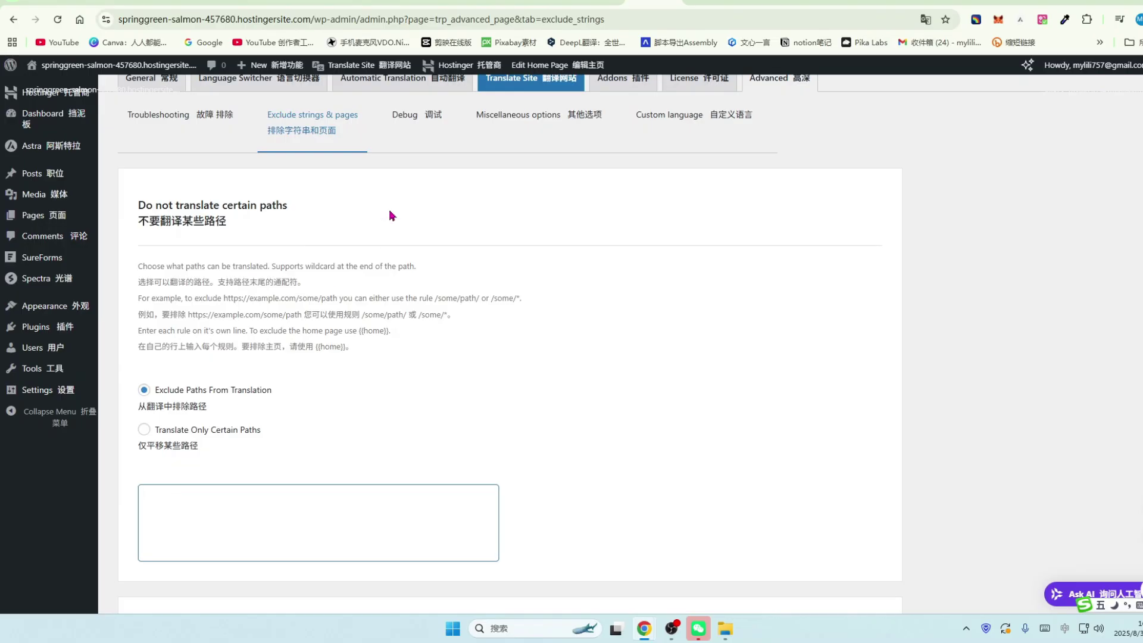
Review the Debug and Miscellaneous options in the TranslatePress advanced settings, including duplicate hreflang, HTML lang format and Automatic Translation Memory
{"action": "left_click", "coordinate": [426, 116]}
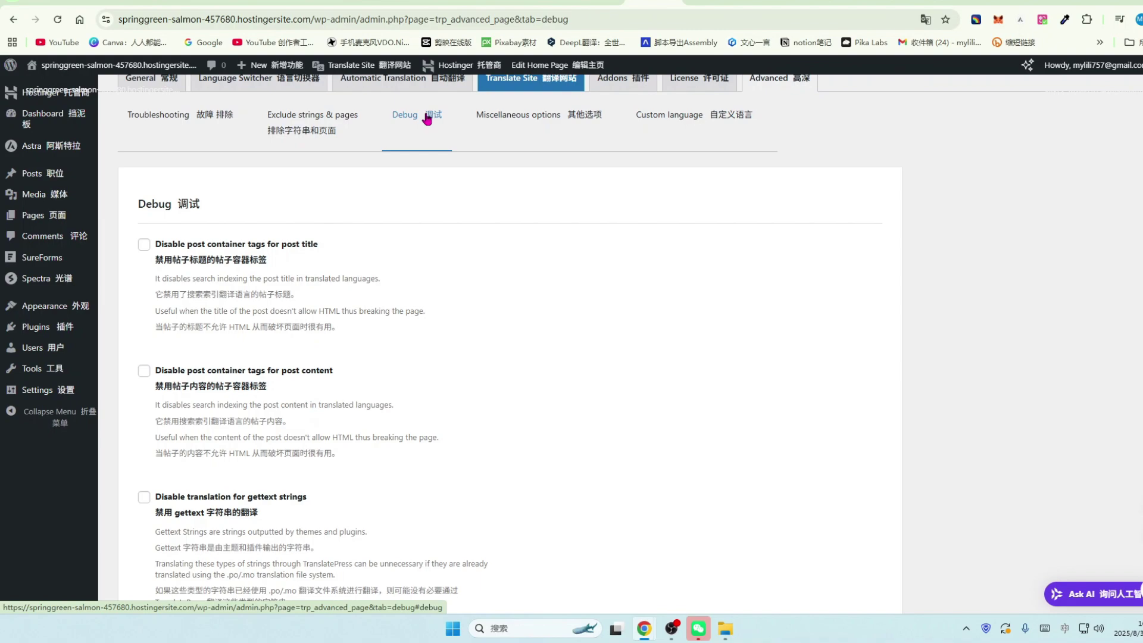
{"action": "left_click", "coordinate": [527, 121]}
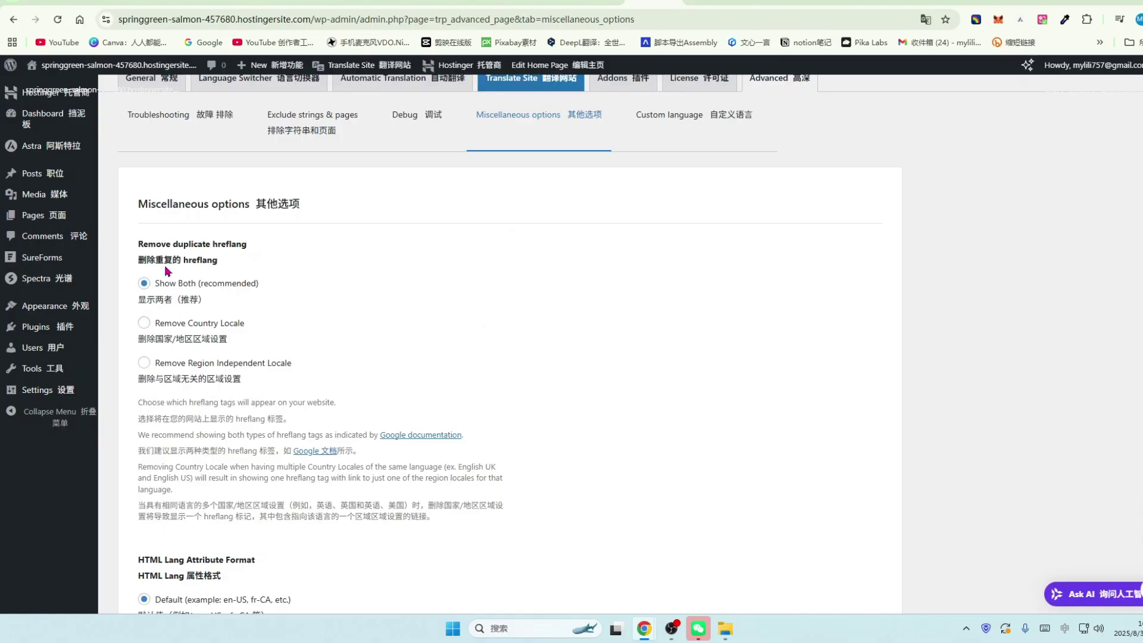
{"action": "scroll", "coordinate": [194, 319], "scroll_direction": "down", "scroll_amount": 3}
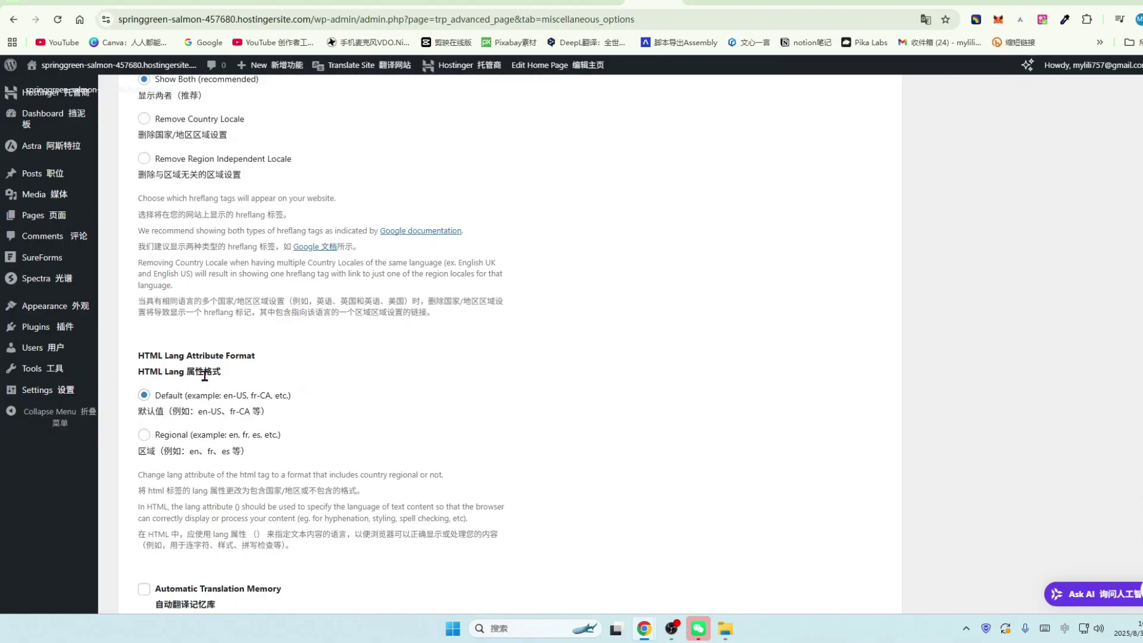
{"action": "scroll", "coordinate": [204, 375], "scroll_direction": "down", "scroll_amount": 3}
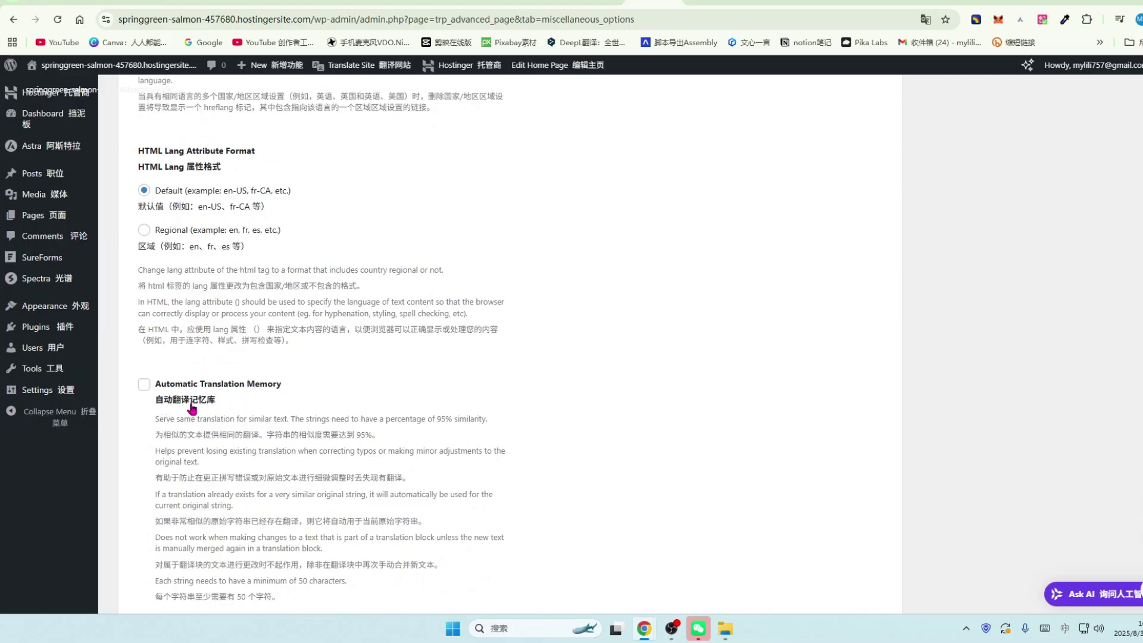
{"action": "scroll", "coordinate": [243, 404], "scroll_direction": "down", "scroll_amount": 6}
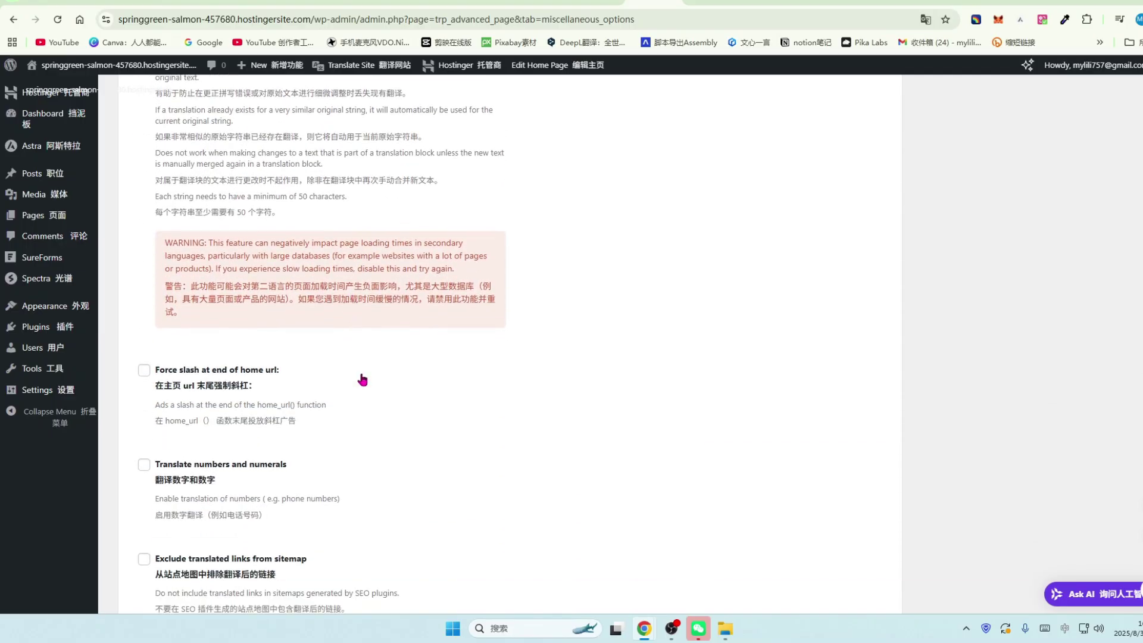
{"action": "scroll", "coordinate": [690, 264], "scroll_direction": "up", "scroll_amount": 10}
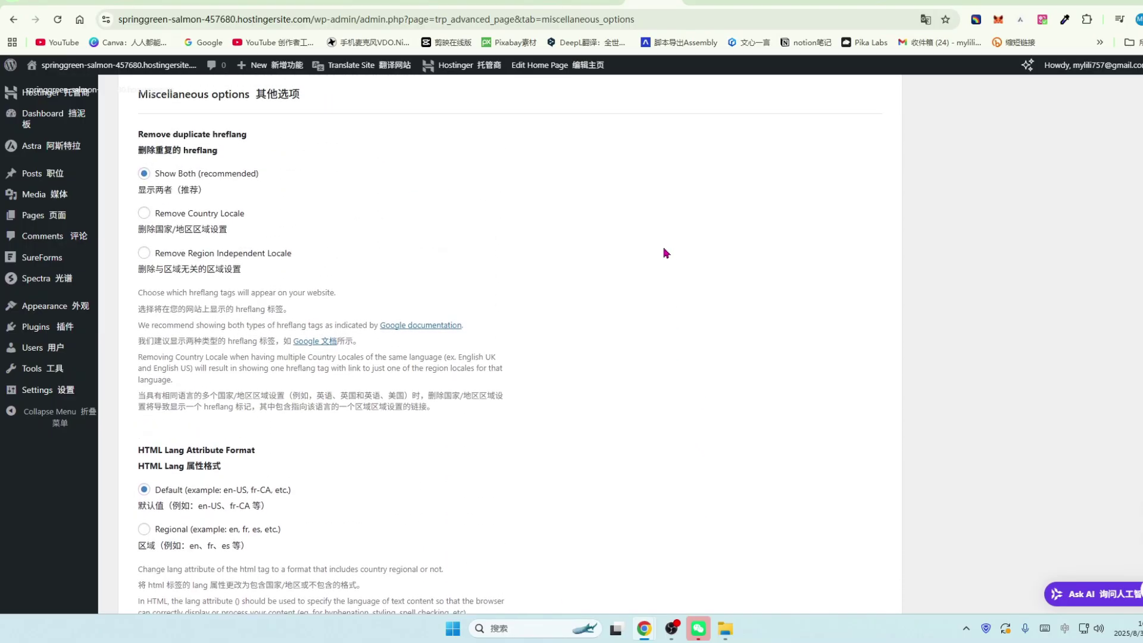
{"action": "scroll", "coordinate": [666, 253], "scroll_direction": "up", "scroll_amount": 3}
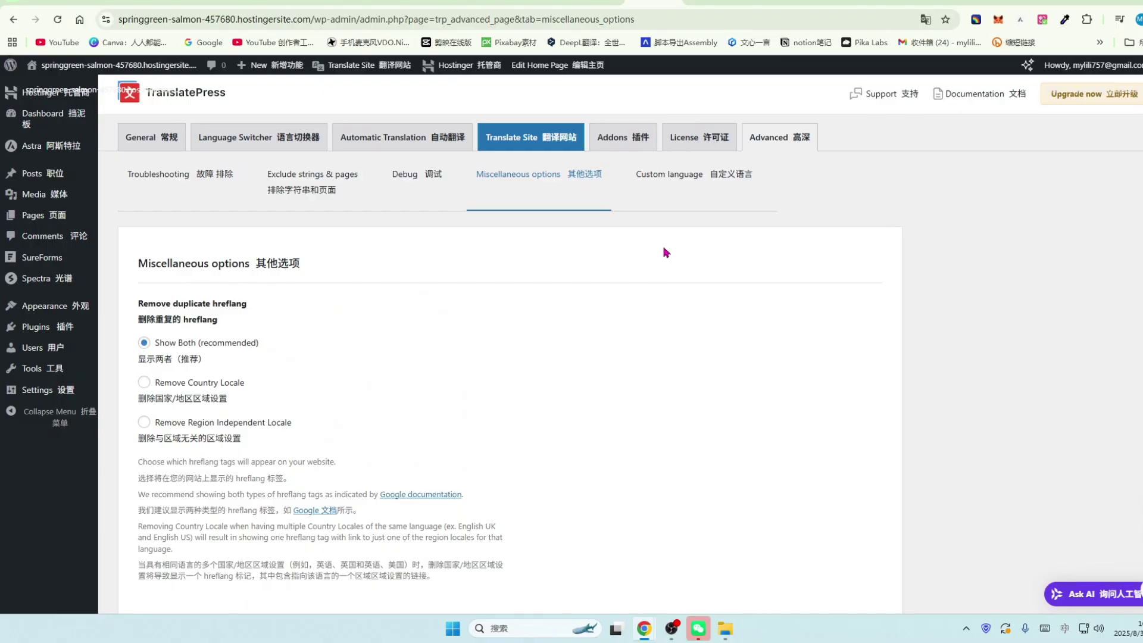
Add two blank rows to the Custom languages table in the TranslatePress advanced settings
{"action": "left_click", "coordinate": [739, 177]}
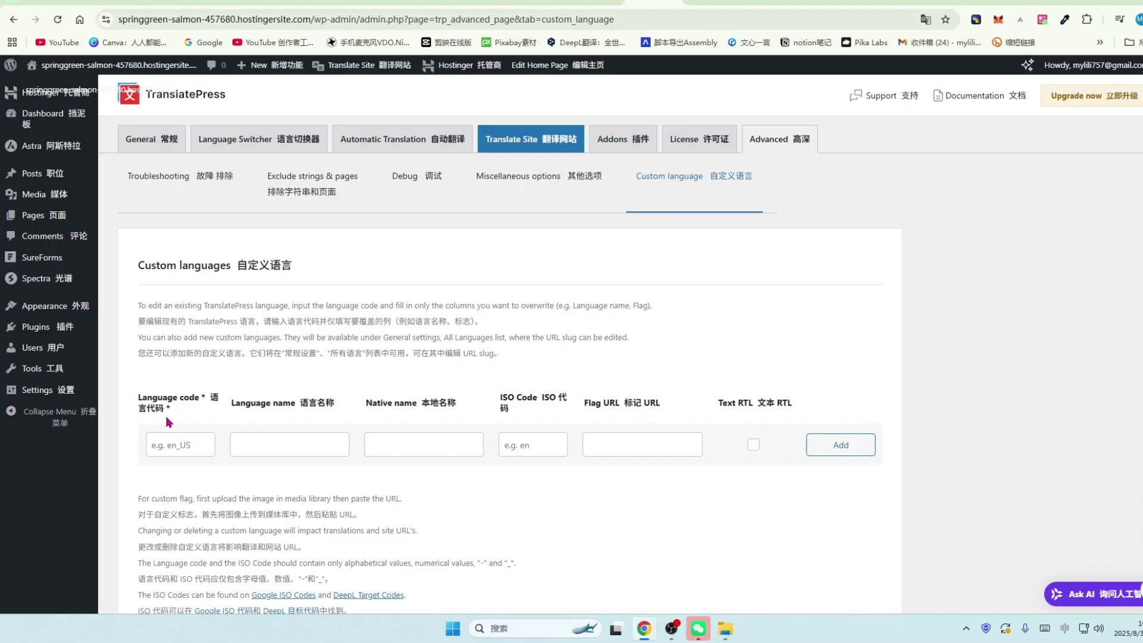
{"action": "left_click", "coordinate": [842, 445]}
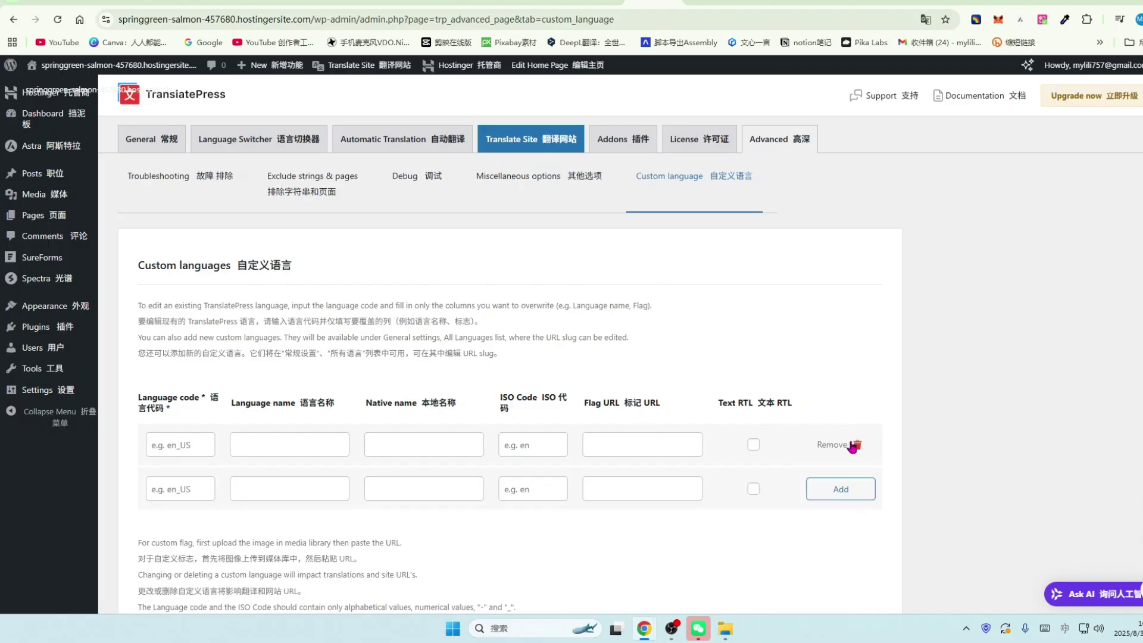
{"action": "left_click", "coordinate": [841, 489]}
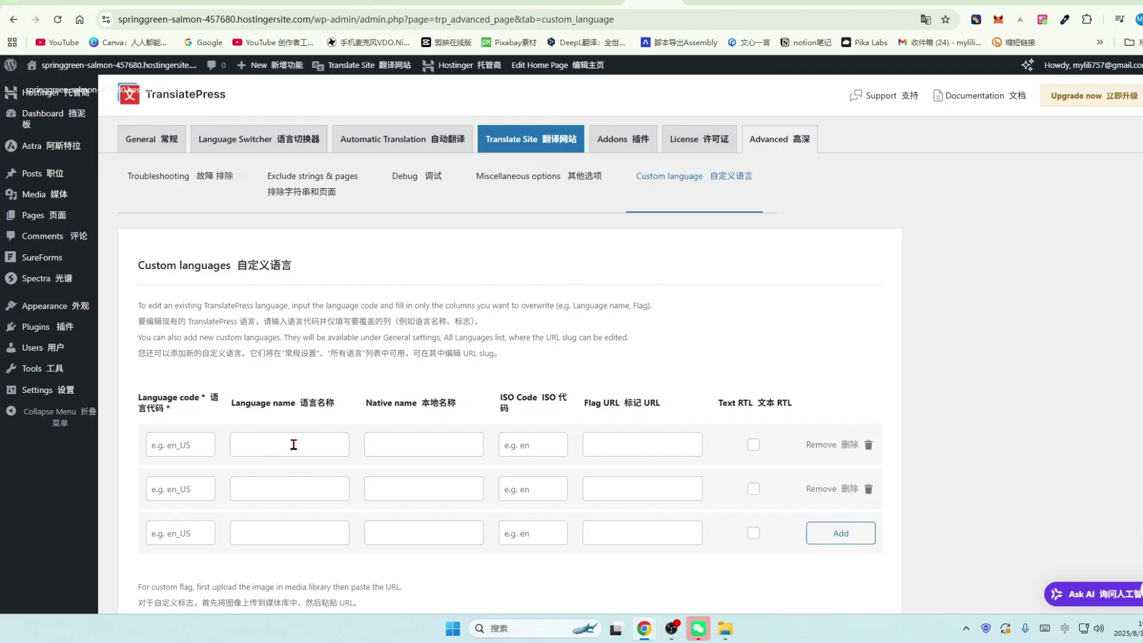
{"action": "scroll", "coordinate": [293, 444], "scroll_direction": "down", "scroll_amount": 1}
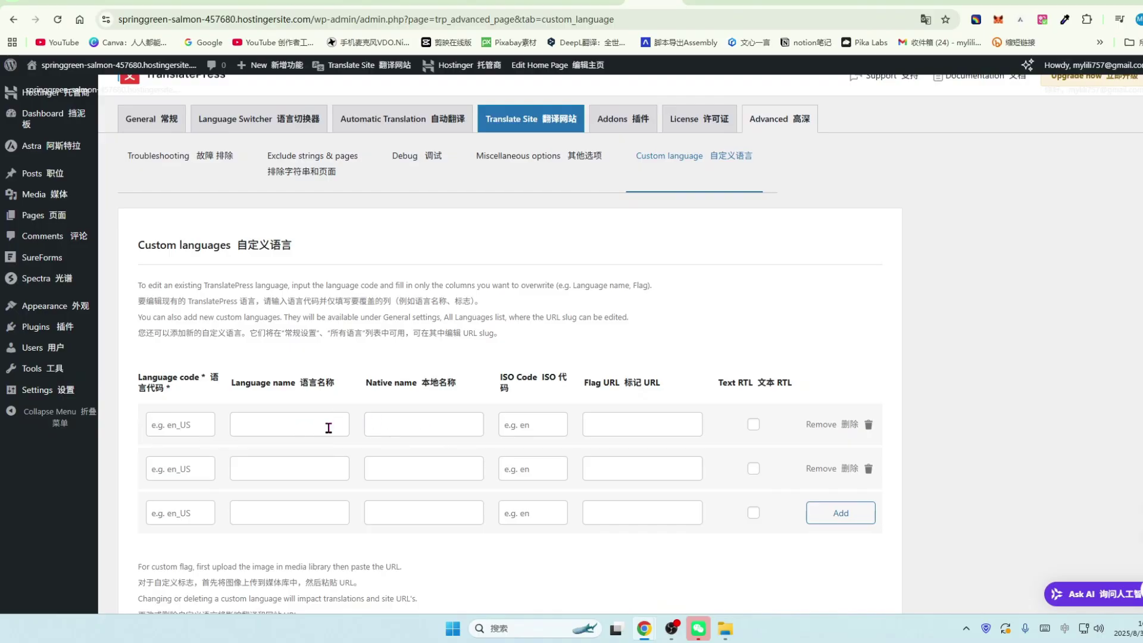
Compare the Personal, Business and Developer plans on the TranslatePress pricing page
{"action": "scroll", "coordinate": [444, 417], "scroll_direction": "down", "scroll_amount": 1}
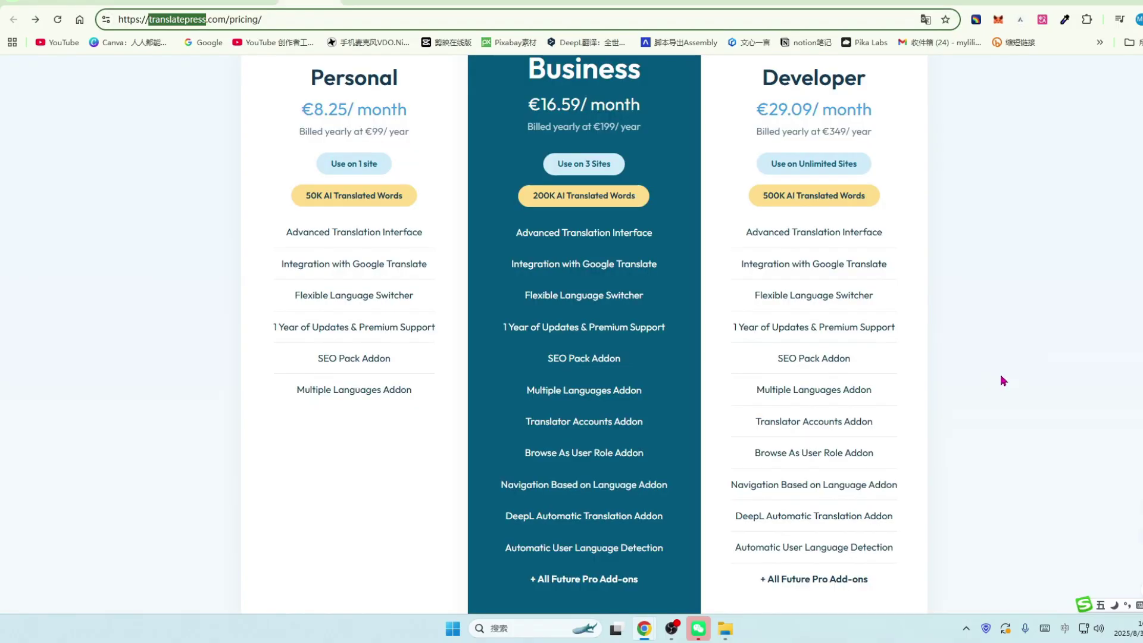
{"action": "scroll", "coordinate": [1002, 379], "scroll_direction": "up", "scroll_amount": 2}
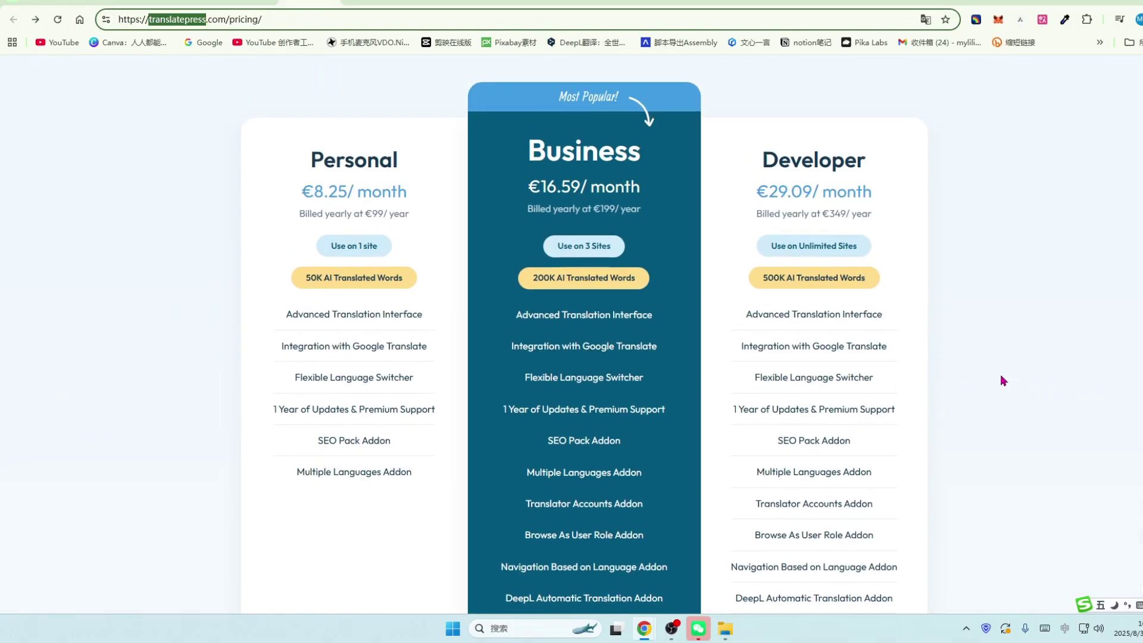
{"action": "scroll", "coordinate": [994, 366], "scroll_direction": "up", "scroll_amount": 1}
{"action": "scroll", "coordinate": [994, 366], "scroll_direction": "down", "scroll_amount": 1}
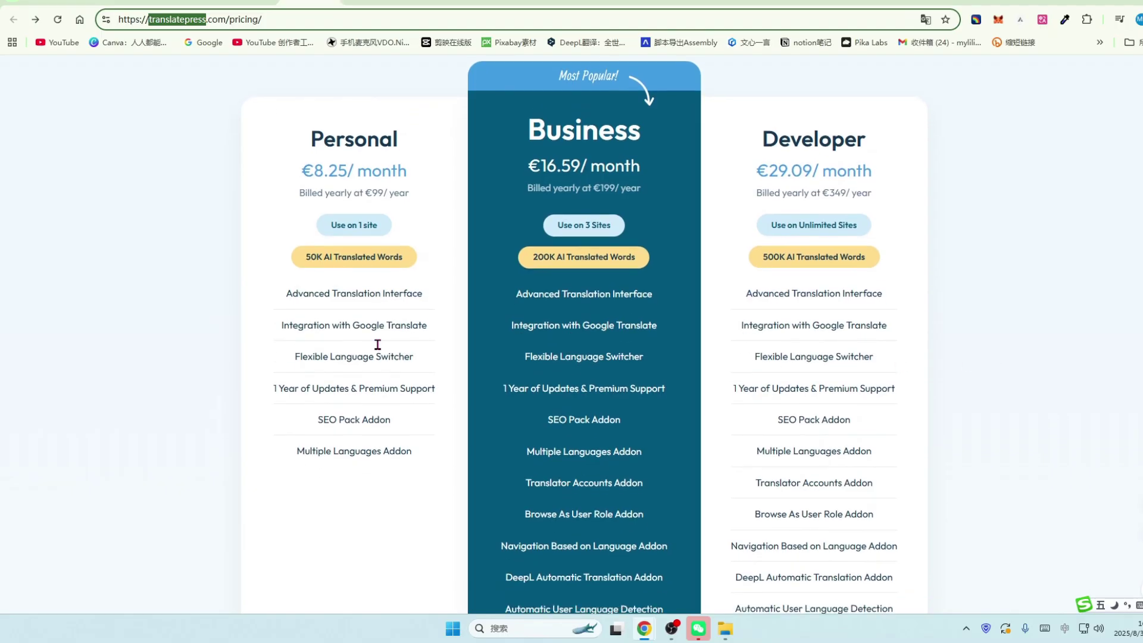
Open the TranslatePress Business checkout and review its payment methods, order summary, personal info and billing fields
{"action": "key", "text": "alt+Right"}
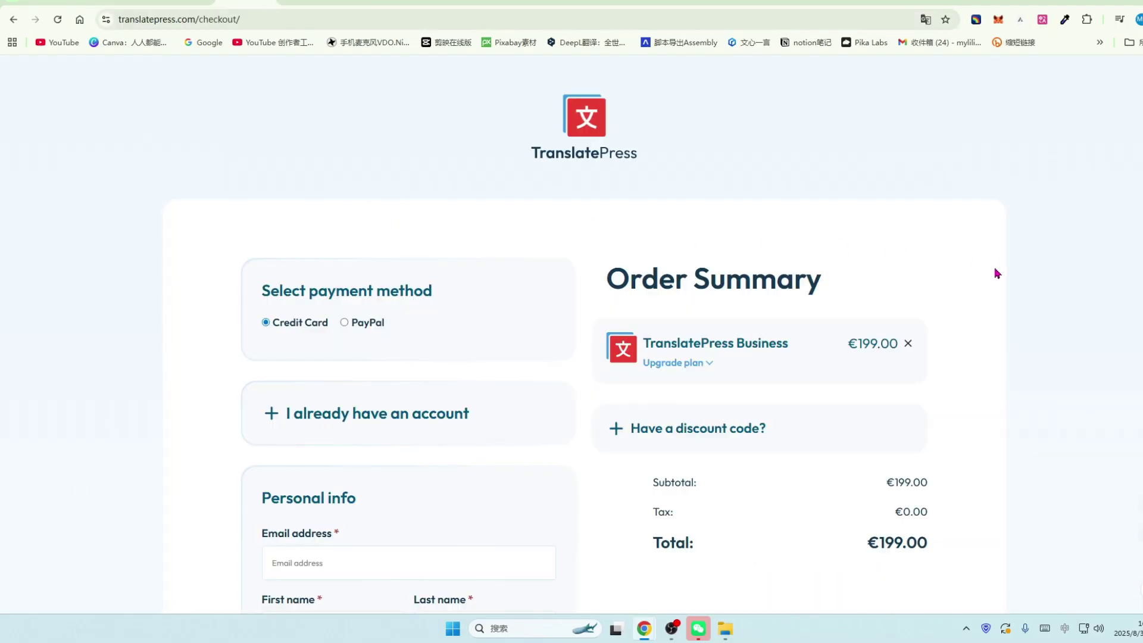
{"action": "scroll", "coordinate": [1002, 280], "scroll_direction": "down", "scroll_amount": 1}
{"action": "scroll", "coordinate": [1015, 301], "scroll_direction": "down", "scroll_amount": 2}
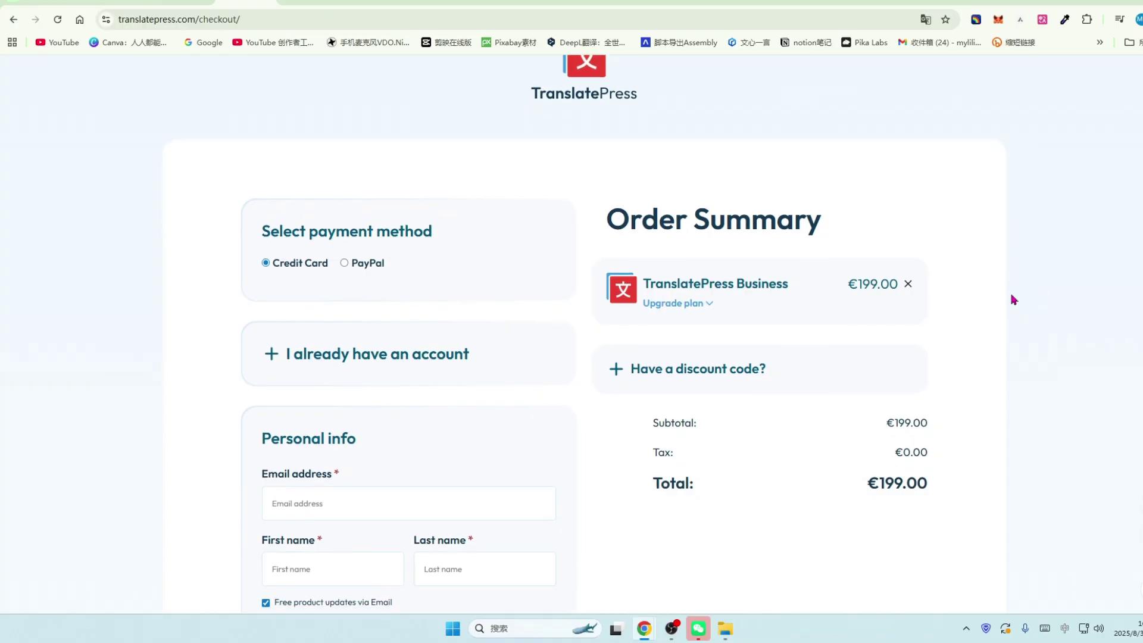
{"action": "scroll", "coordinate": [1013, 300], "scroll_direction": "down", "scroll_amount": 1}
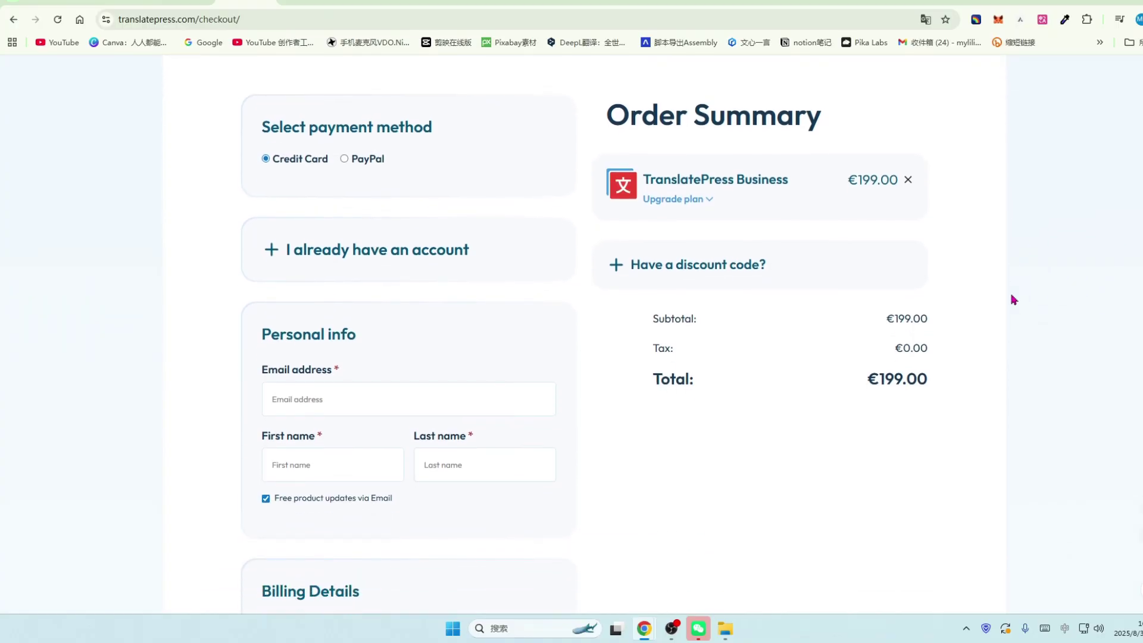
{"action": "scroll", "coordinate": [1013, 299], "scroll_direction": "down", "scroll_amount": 1}
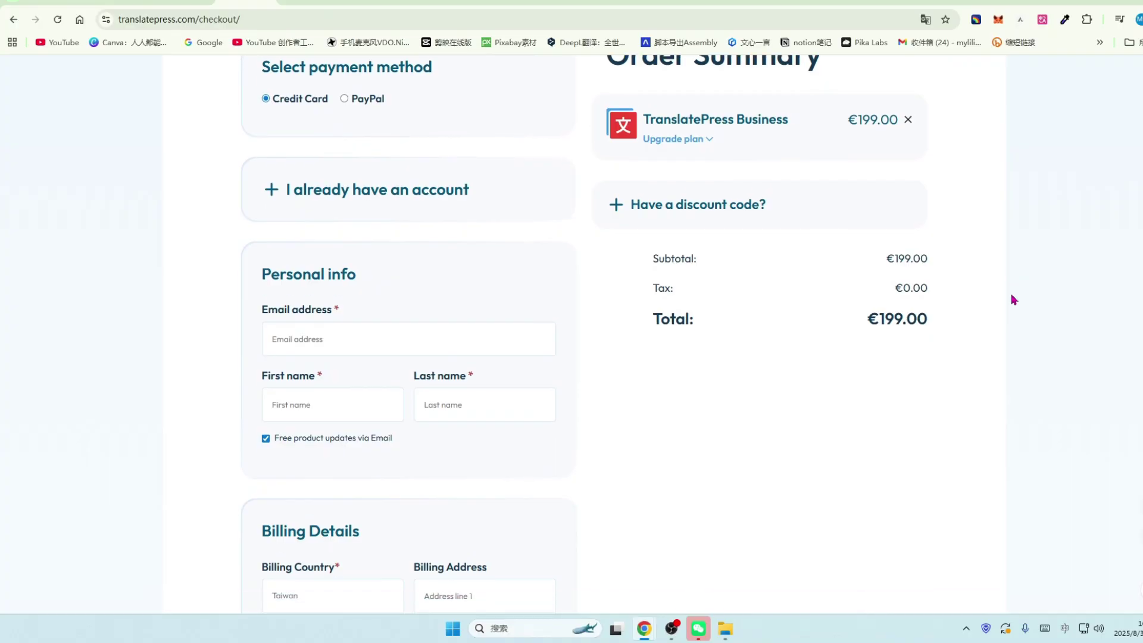
{"action": "scroll", "coordinate": [1014, 299], "scroll_direction": "down", "scroll_amount": 1}
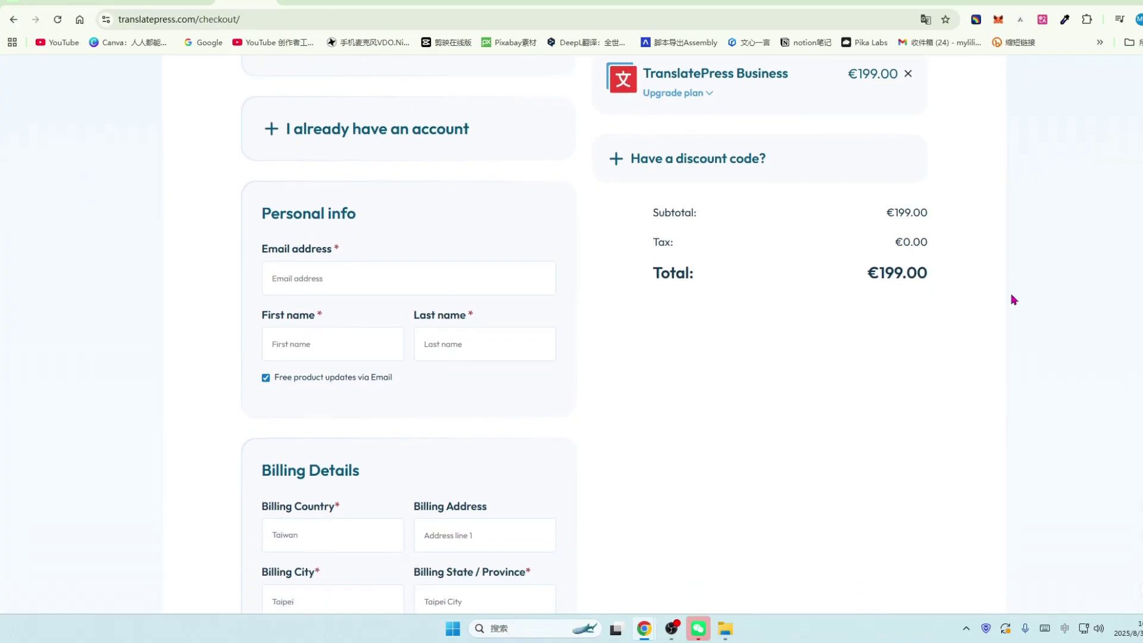
{"action": "scroll", "coordinate": [1013, 299], "scroll_direction": "down", "scroll_amount": 1}
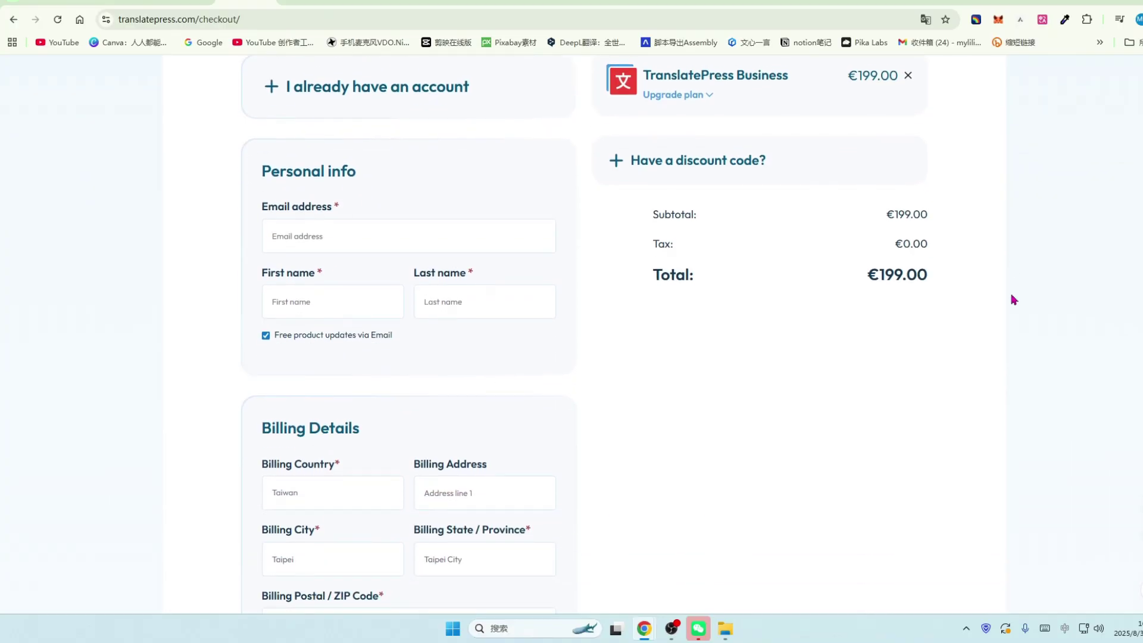
{"action": "scroll", "coordinate": [1014, 300], "scroll_direction": "up", "scroll_amount": 2}
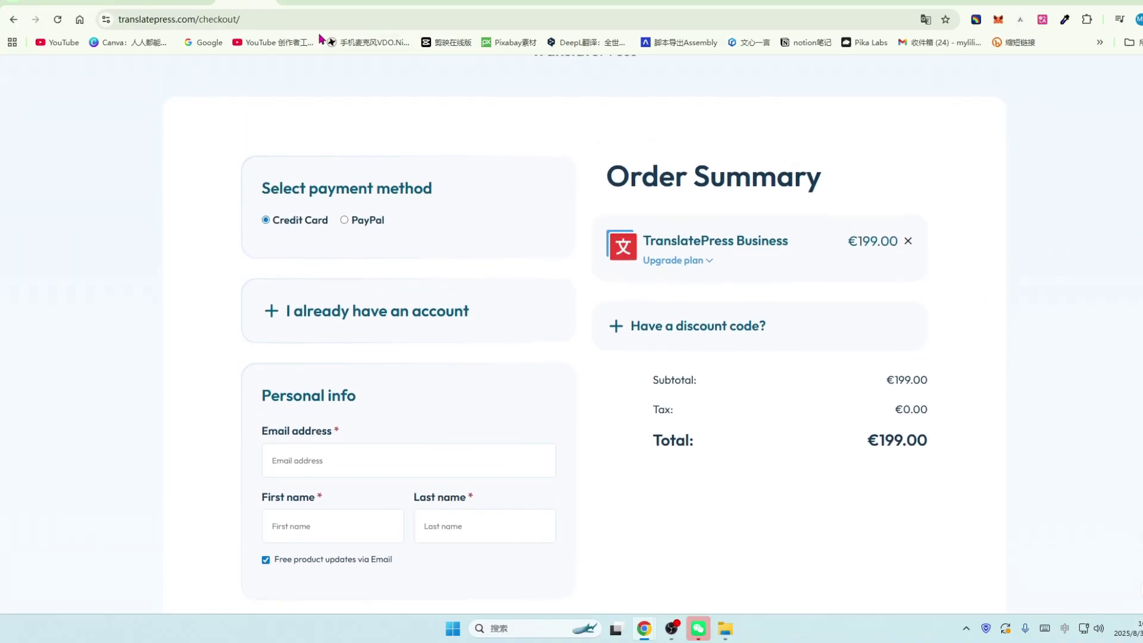
Return to the site's Japanese home page and check its content from the success stories up to the header
{"action": "key", "text": "alt+Left"}
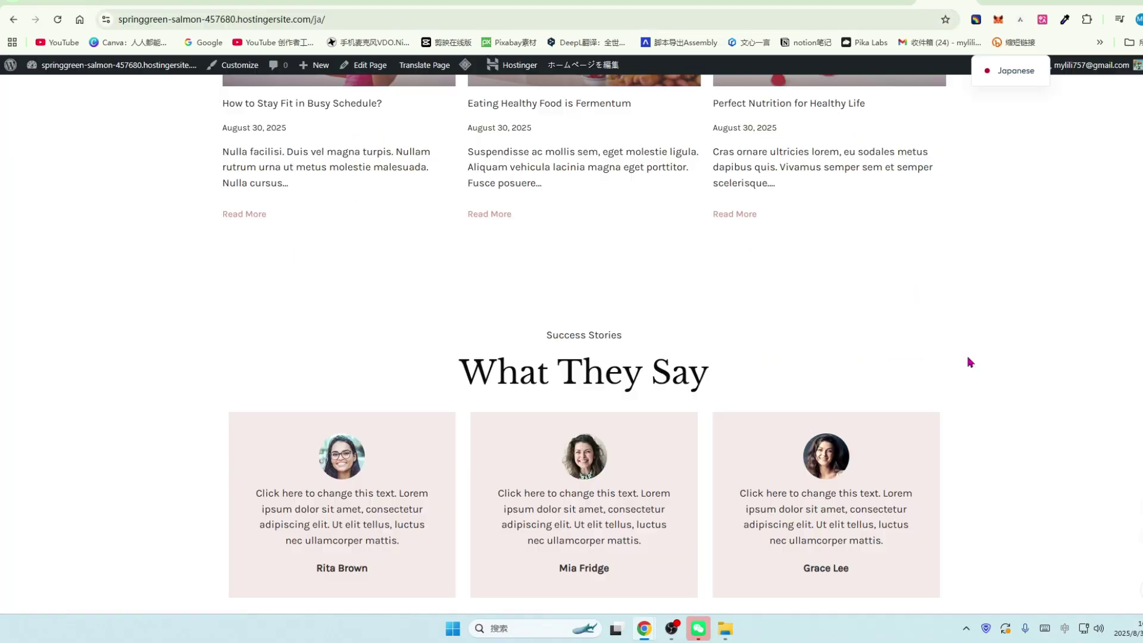
{"action": "scroll", "coordinate": [968, 360], "scroll_direction": "up", "scroll_amount": 2}
{"action": "scroll", "coordinate": [968, 359], "scroll_direction": "down", "scroll_amount": 2}
{"action": "scroll", "coordinate": [968, 360], "scroll_direction": "down", "scroll_amount": 1}
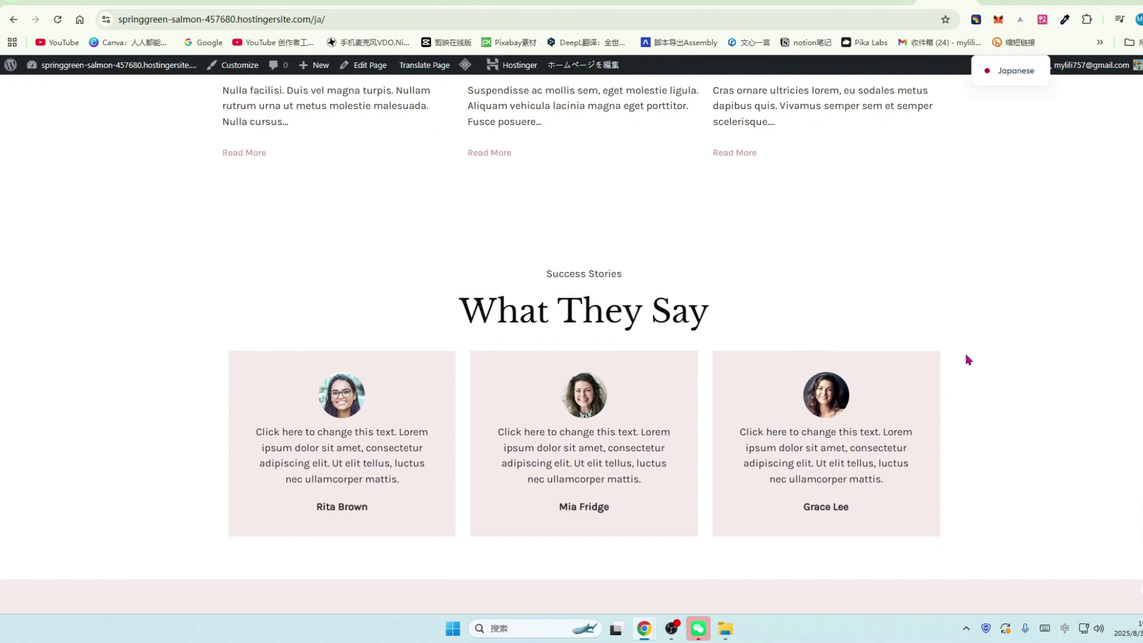
{"action": "scroll", "coordinate": [946, 374], "scroll_direction": "down", "scroll_amount": 1}
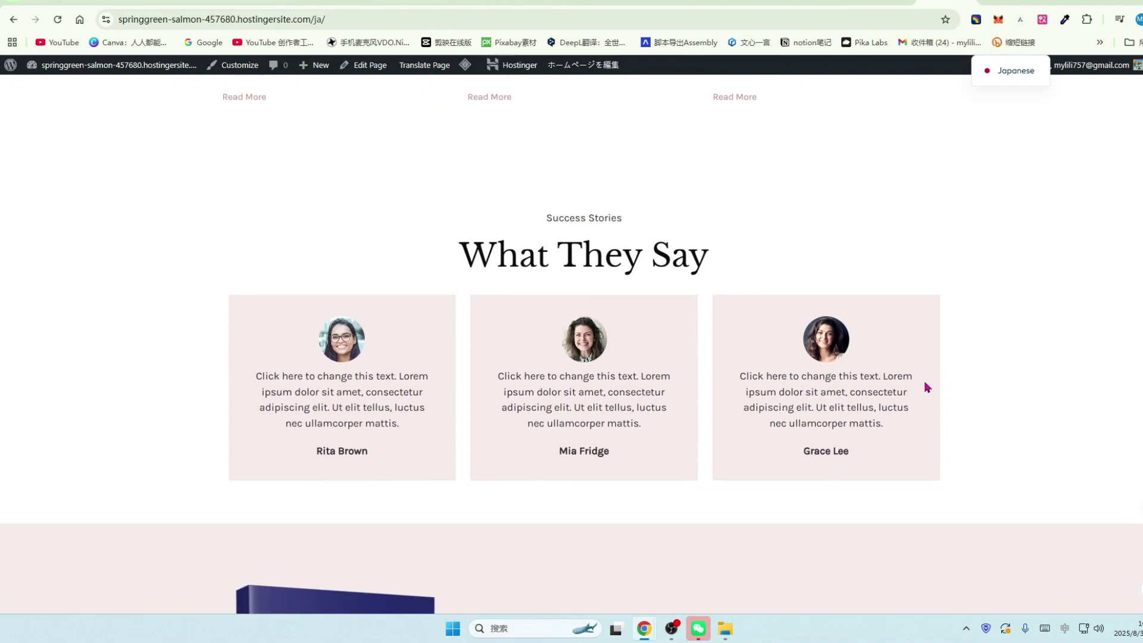
{"action": "scroll", "coordinate": [924, 388], "scroll_direction": "up", "scroll_amount": 7}
{"action": "scroll", "coordinate": [914, 396], "scroll_direction": "up", "scroll_amount": 15}
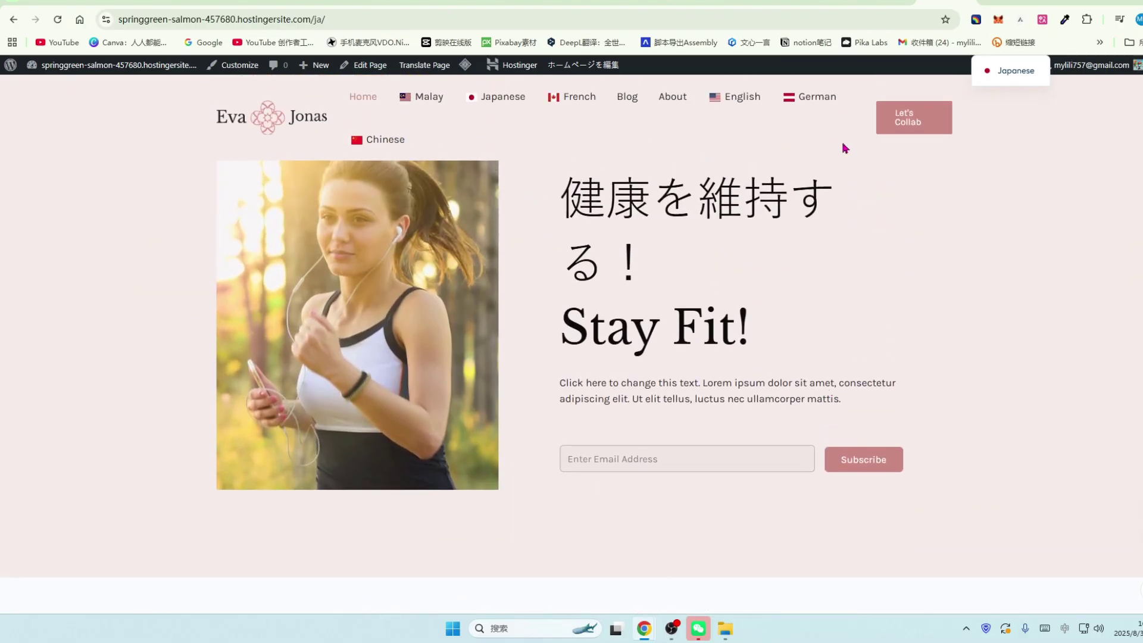
Switch the site to Malay through the header language dropdown and check the home page's hero and About Us sections
{"action": "mouse_move", "coordinate": [839, 104]}
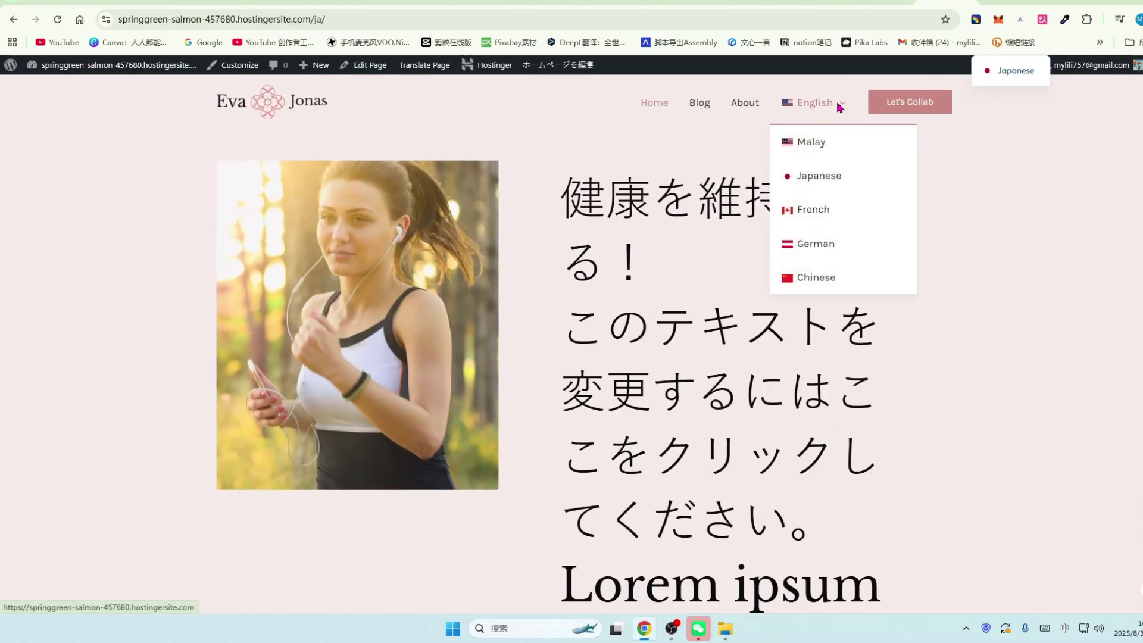
{"action": "left_click", "coordinate": [812, 141]}
{"action": "scroll", "coordinate": [925, 273], "scroll_direction": "down", "scroll_amount": 2}
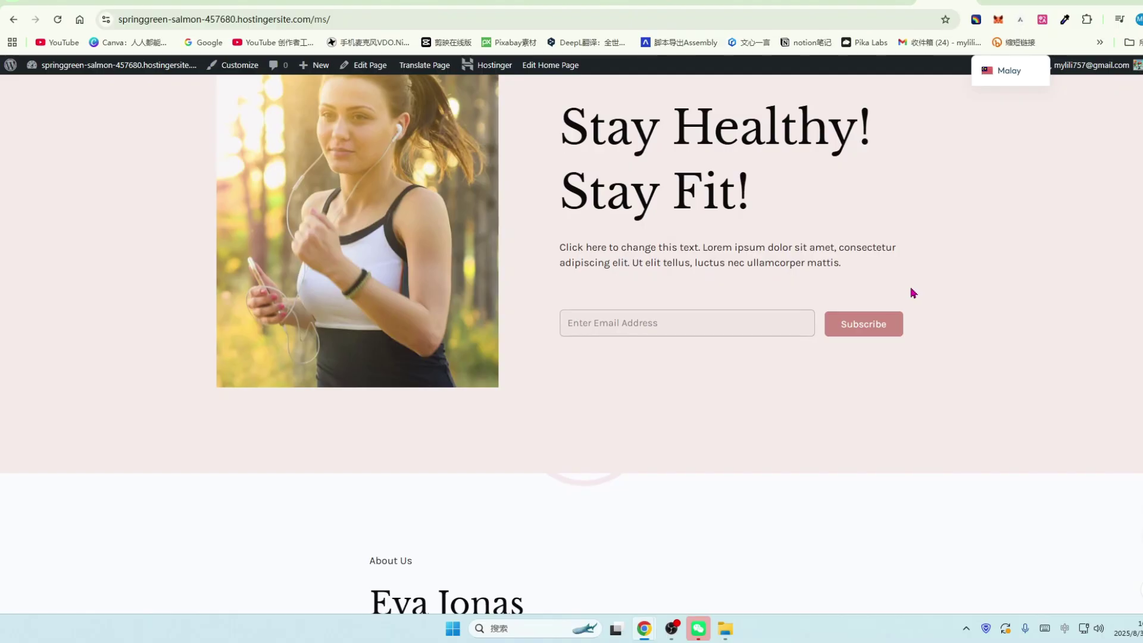
{"action": "scroll", "coordinate": [911, 291], "scroll_direction": "down", "scroll_amount": 2}
{"action": "scroll", "coordinate": [910, 292], "scroll_direction": "down", "scroll_amount": 2}
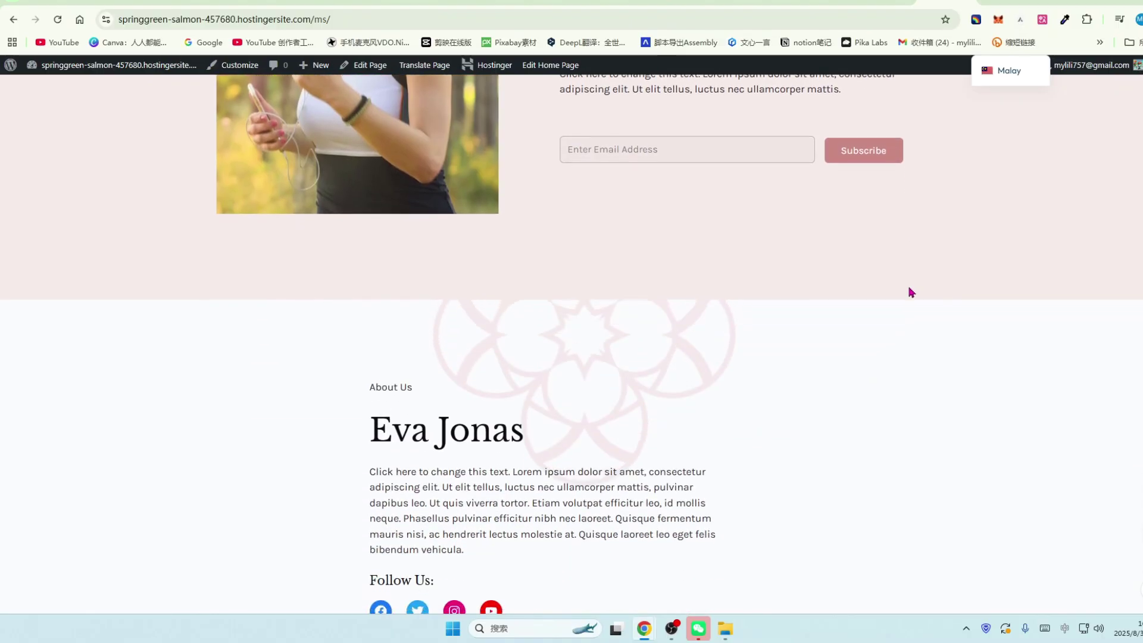
{"action": "scroll", "coordinate": [911, 291], "scroll_direction": "down", "scroll_amount": 1}
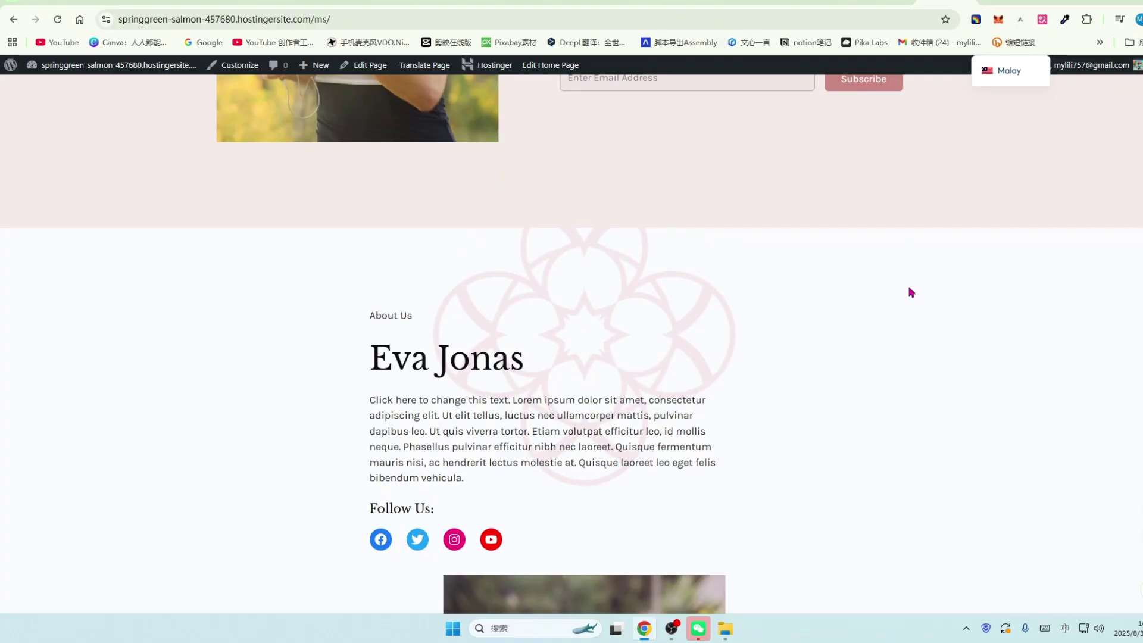
{"action": "scroll", "coordinate": [910, 292], "scroll_direction": "down", "scroll_amount": 2}
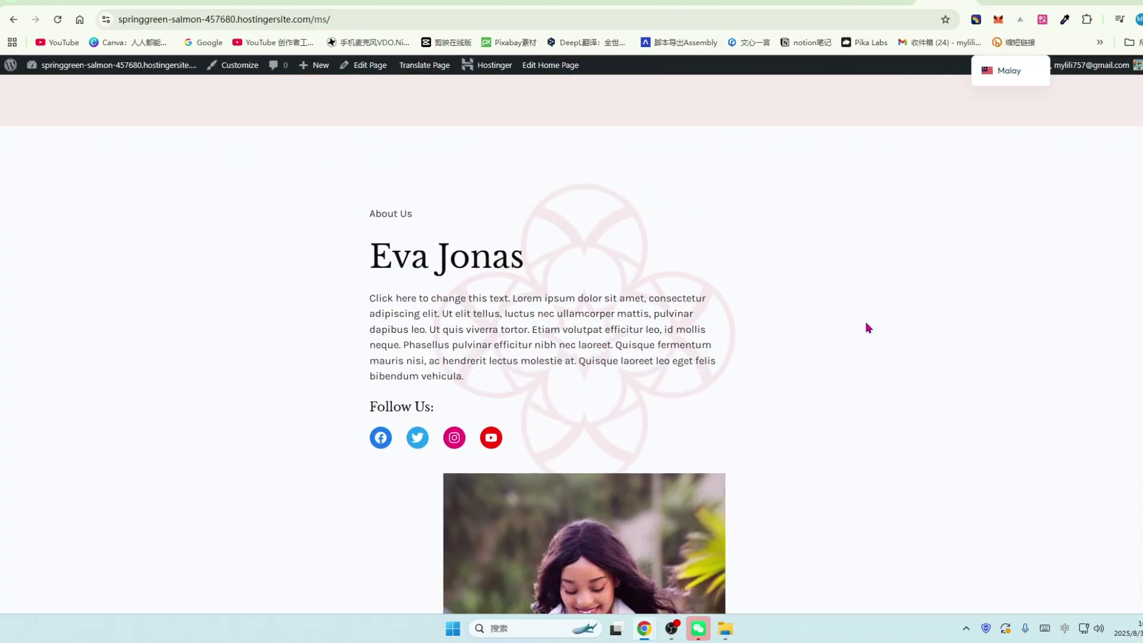
{"action": "scroll", "coordinate": [867, 327], "scroll_direction": "down", "scroll_amount": 2}
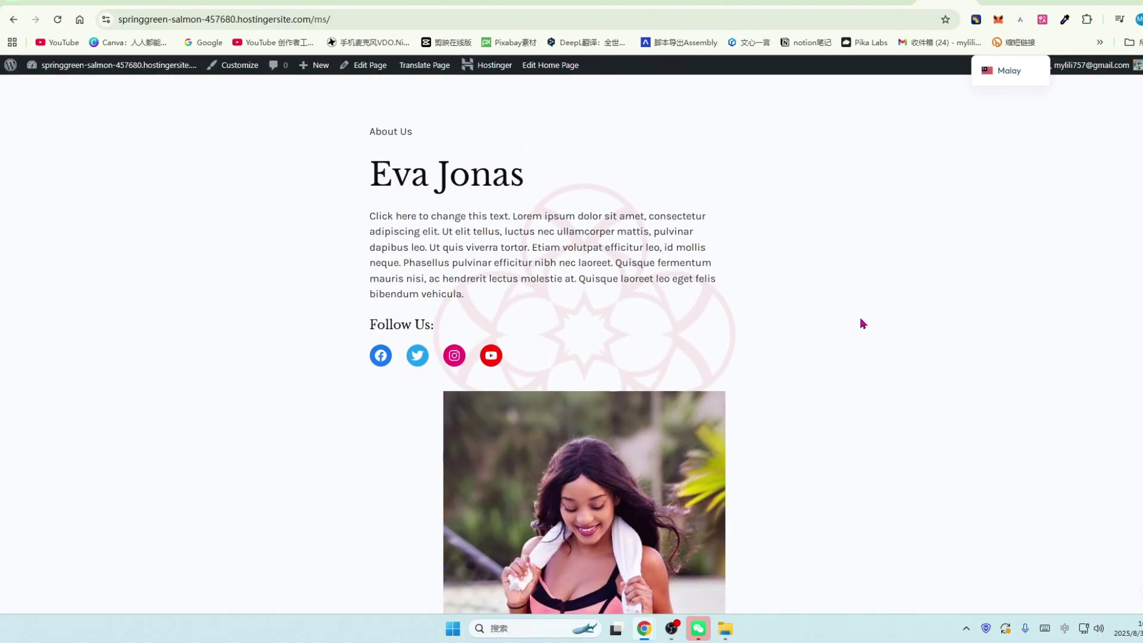
{"action": "scroll", "coordinate": [1037, 357], "scroll_direction": "up", "scroll_amount": 3}
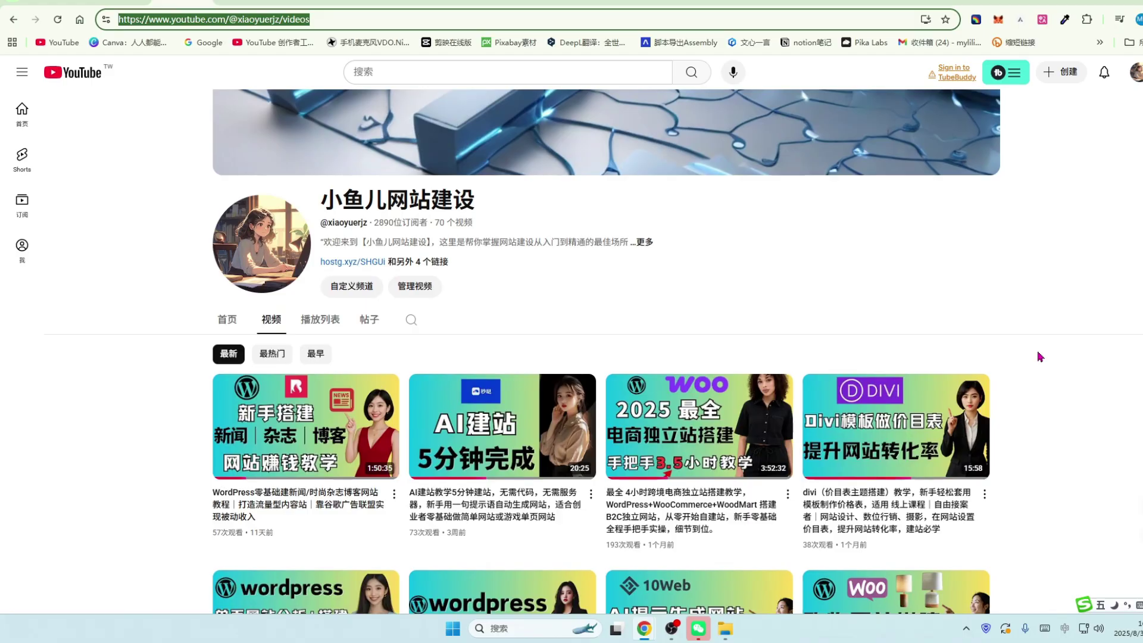
Browse the uploaded website-building tutorials on the 小鱼儿网站建设 YouTube channel's videos page
{"action": "scroll", "coordinate": [845, 274], "scroll_direction": "down", "scroll_amount": 3}
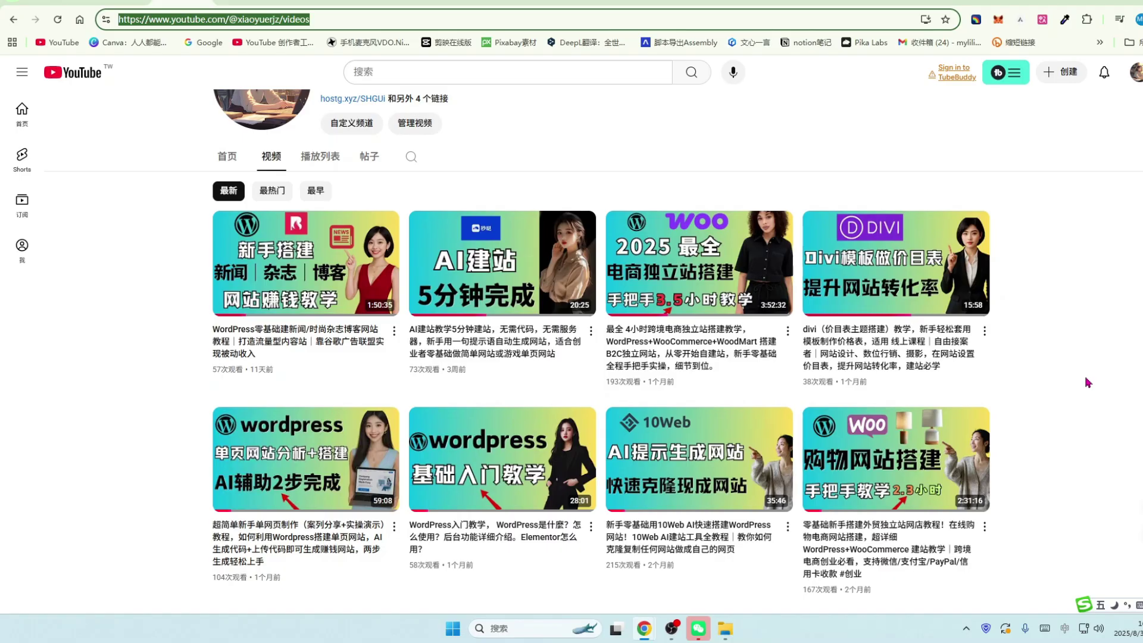
{"action": "scroll", "coordinate": [1088, 382], "scroll_direction": "down", "scroll_amount": 3}
{"action": "scroll", "coordinate": [1094, 424], "scroll_direction": "down", "scroll_amount": 8}
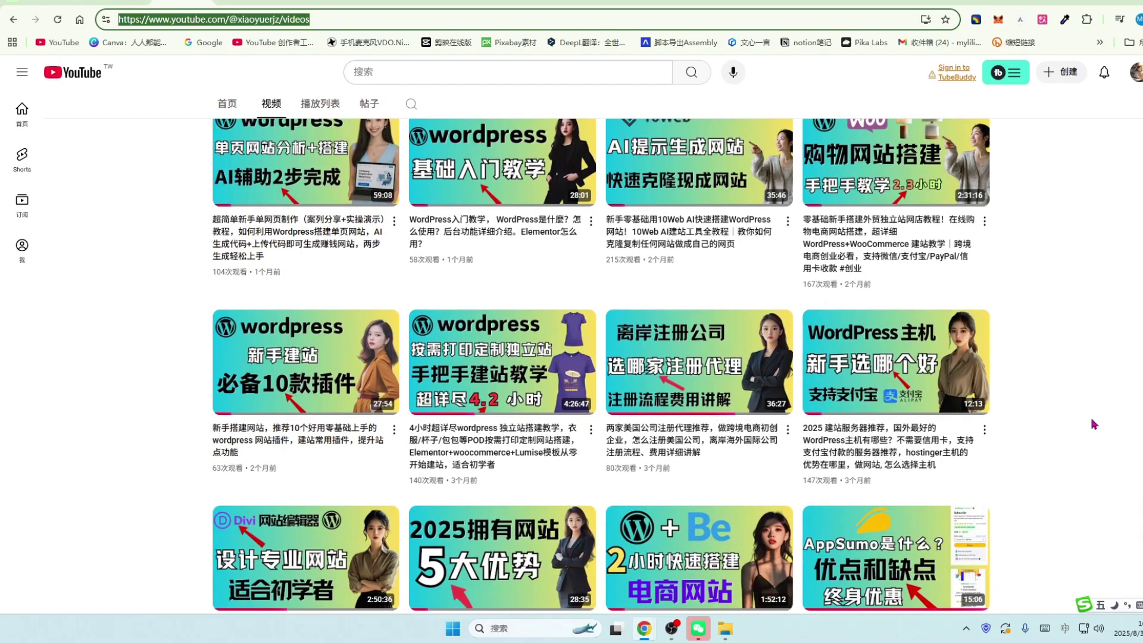
{"action": "scroll", "coordinate": [1093, 424], "scroll_direction": "down", "scroll_amount": 5}
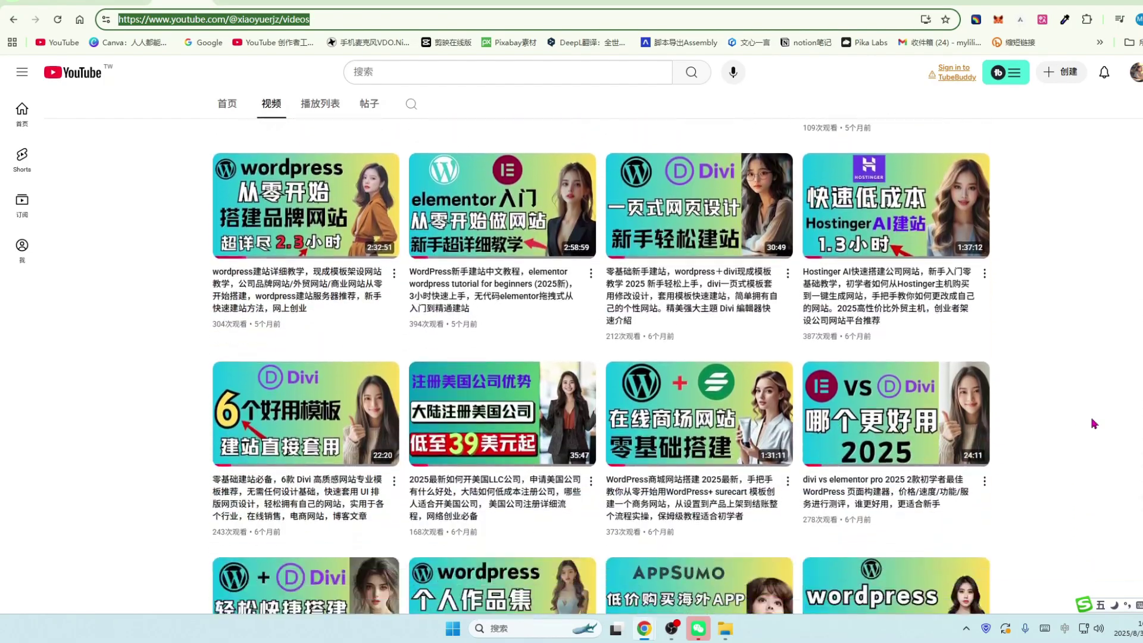
{"action": "scroll", "coordinate": [1093, 424], "scroll_direction": "down", "scroll_amount": 5}
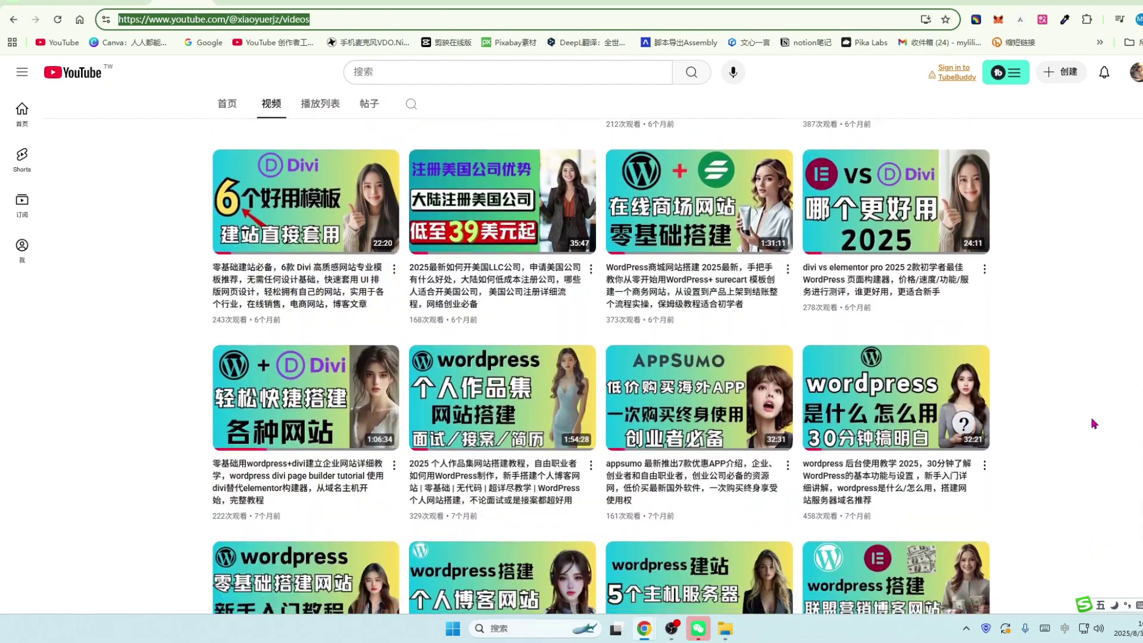
{"action": "scroll", "coordinate": [1093, 424], "scroll_direction": "down", "scroll_amount": 5}
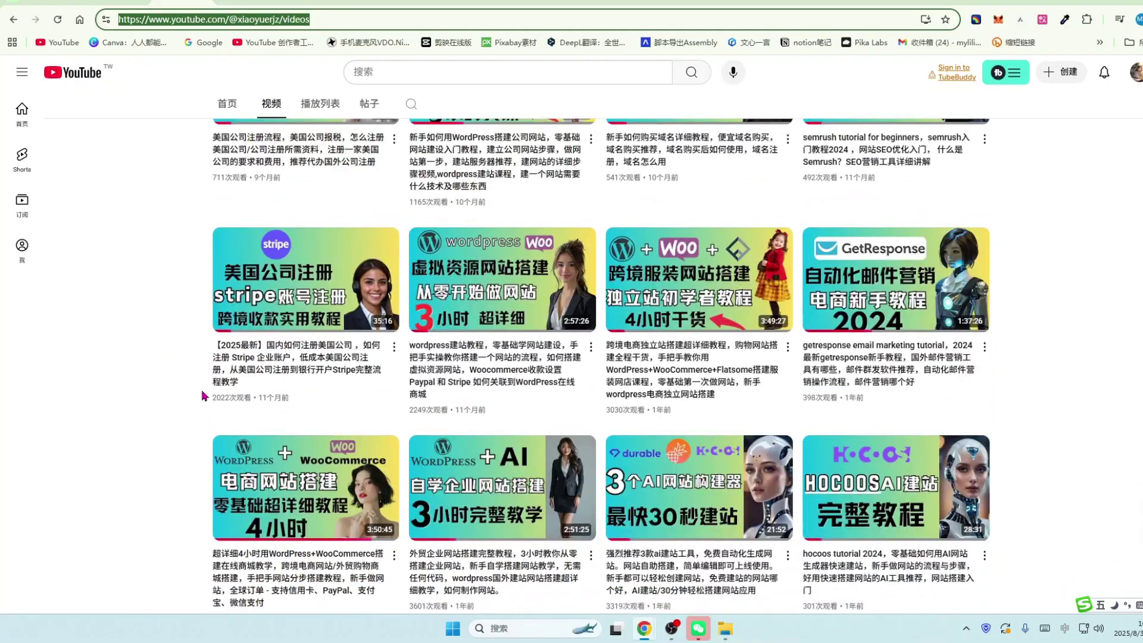